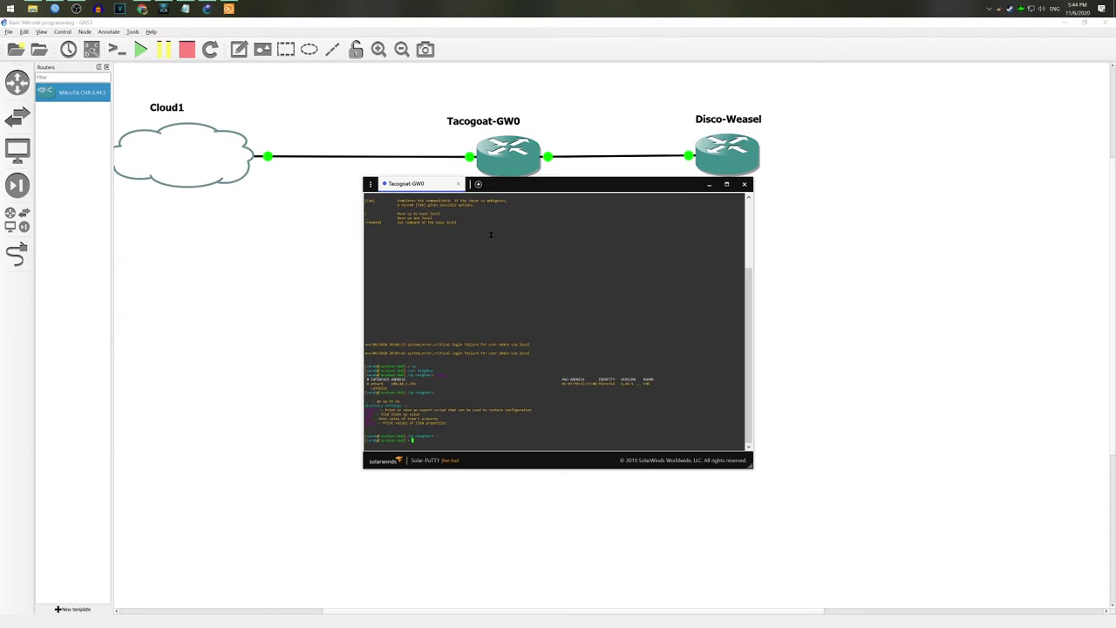
Step: Print Tacogoat-GW0's IP addresses with /ip address print in Solar-PuTTY
{"action": "type", "text": "ip"}
{"action": "key", "text": "Return"}
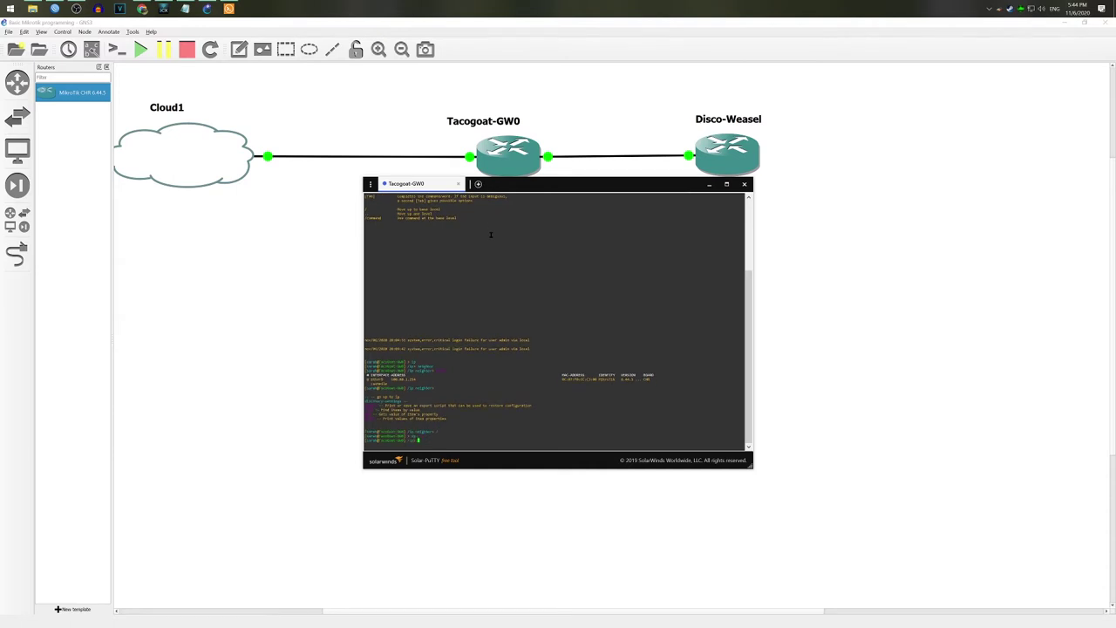
{"action": "type", "text": "address"}
{"action": "key", "text": "Return"}
{"action": "type", "text": "print"}
{"action": "key", "text": "Return"}
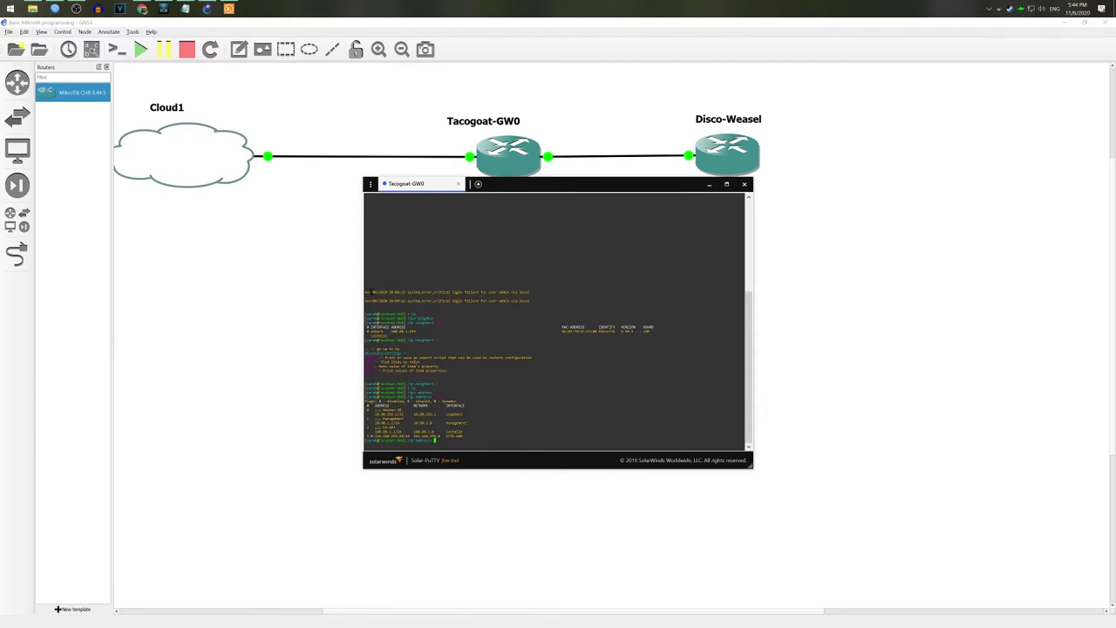
Step: Connect the WinBox loader to the router at 192.168.255.54
{"action": "left_click", "coordinate": [55, 9]}
{"action": "left_click", "coordinate": [319, 239]}
{"action": "key", "text": "Return"}
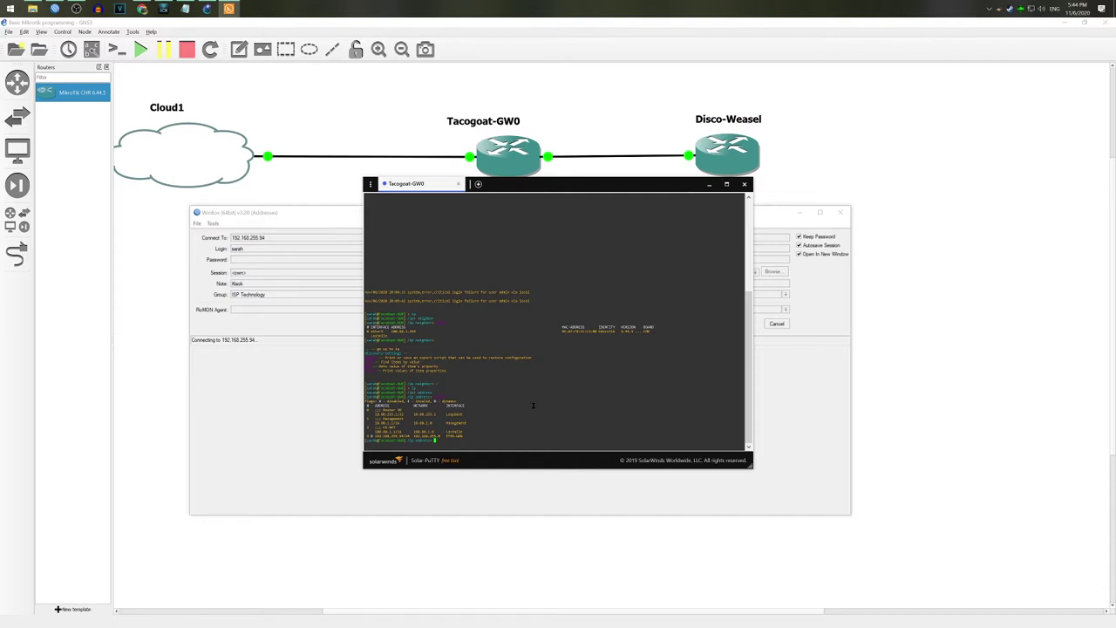
Step: List the router's firewall filter rules with /ip firewall filter print
{"action": "type", "text": "/"}
{"action": "key", "text": "Return"}
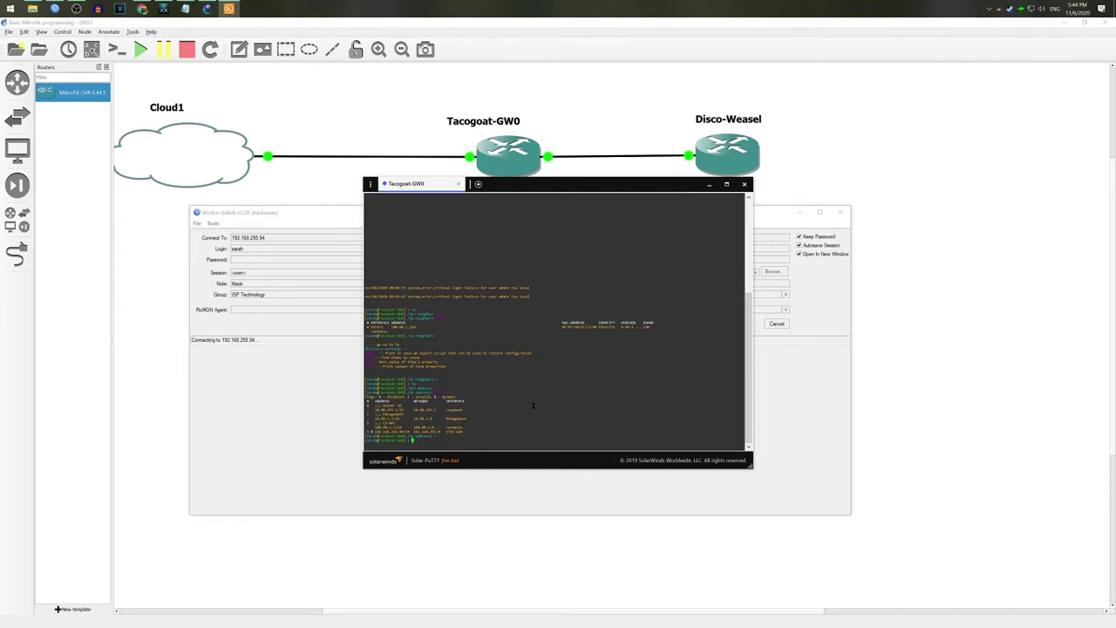
{"action": "type", "text": "/"}
{"action": "key", "text": "Return"}
{"action": "type", "text": "ip firewall"}
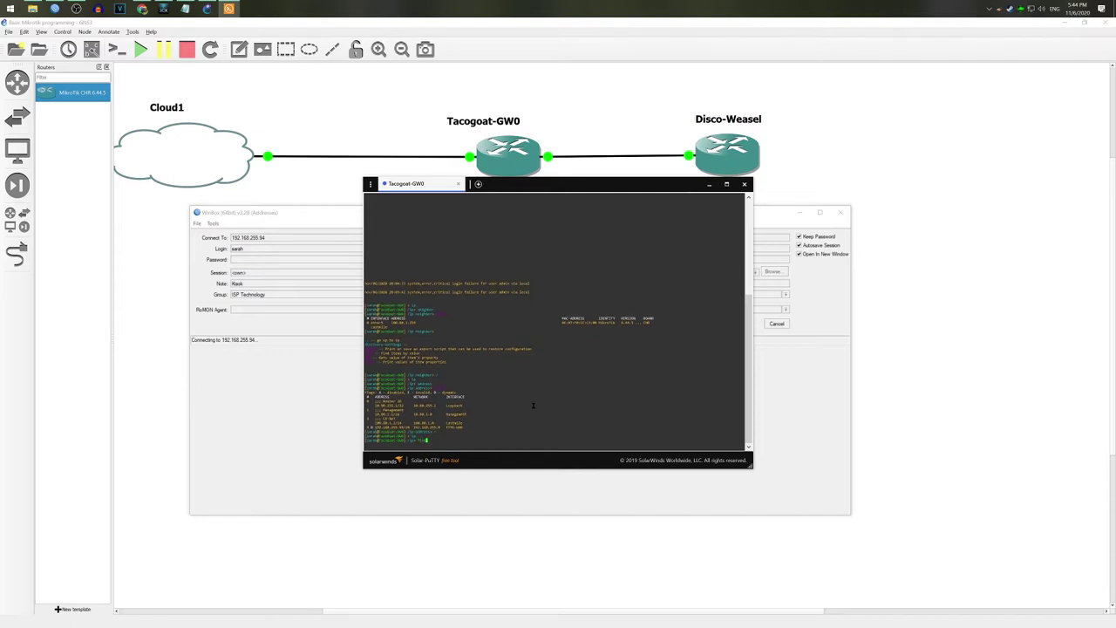
{"action": "key", "text": "Return"}
{"action": "type", "text": "filter"}
{"action": "key", "text": "Return"}
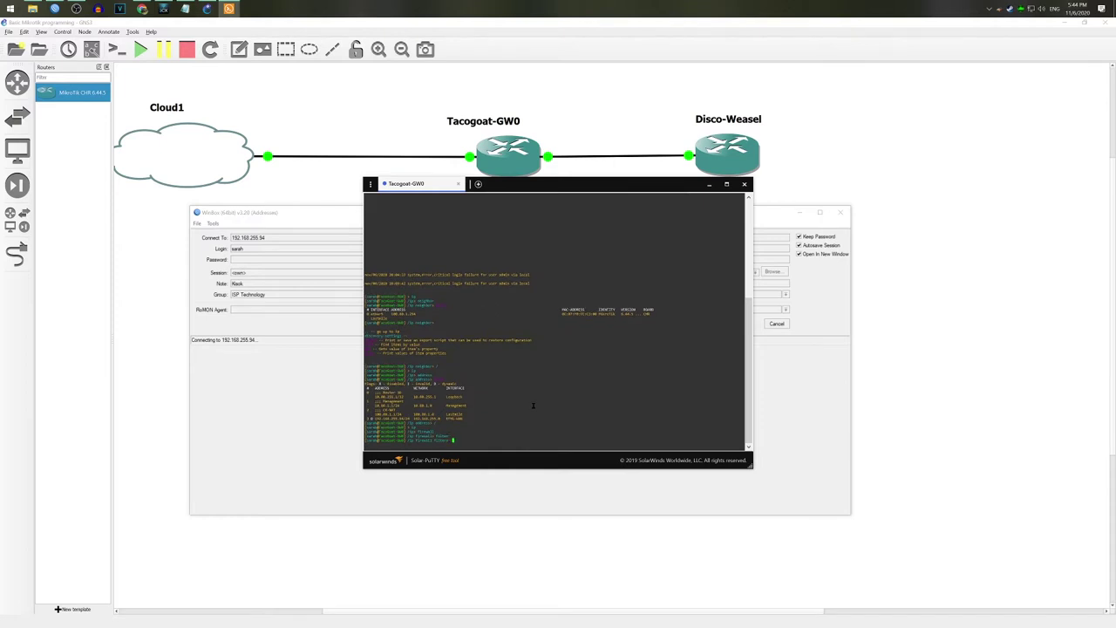
{"action": "type", "text": "print"}
{"action": "key", "text": "Return"}
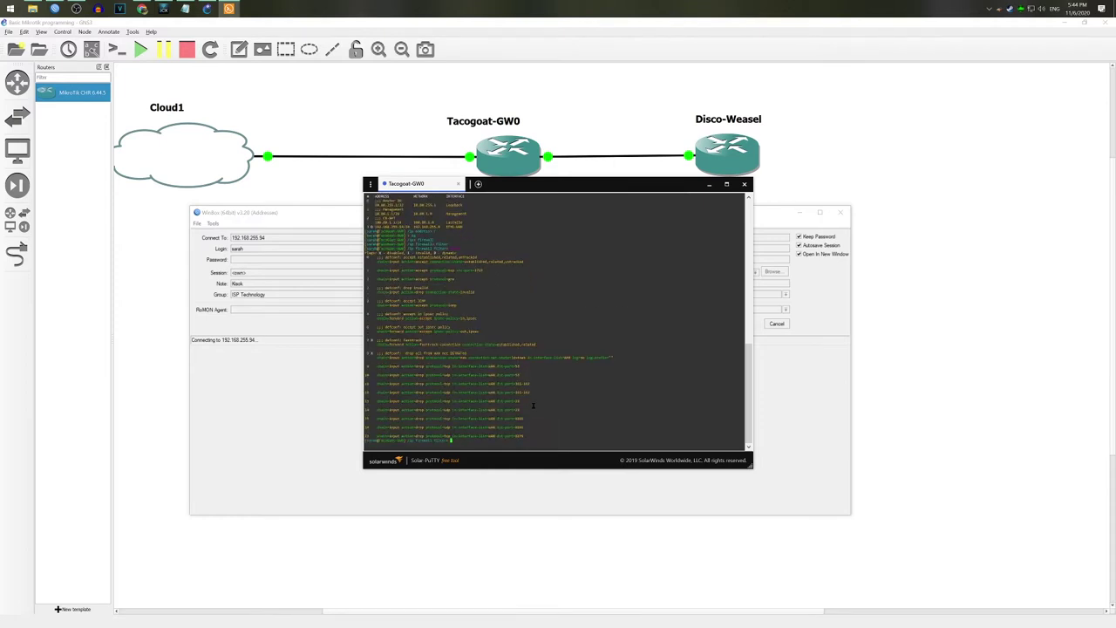
Step: Delete firewall filter rule 15, reprint the rules, and open the TacoGoat-GW0 WinBox session
{"action": "type", "text": "remove"}
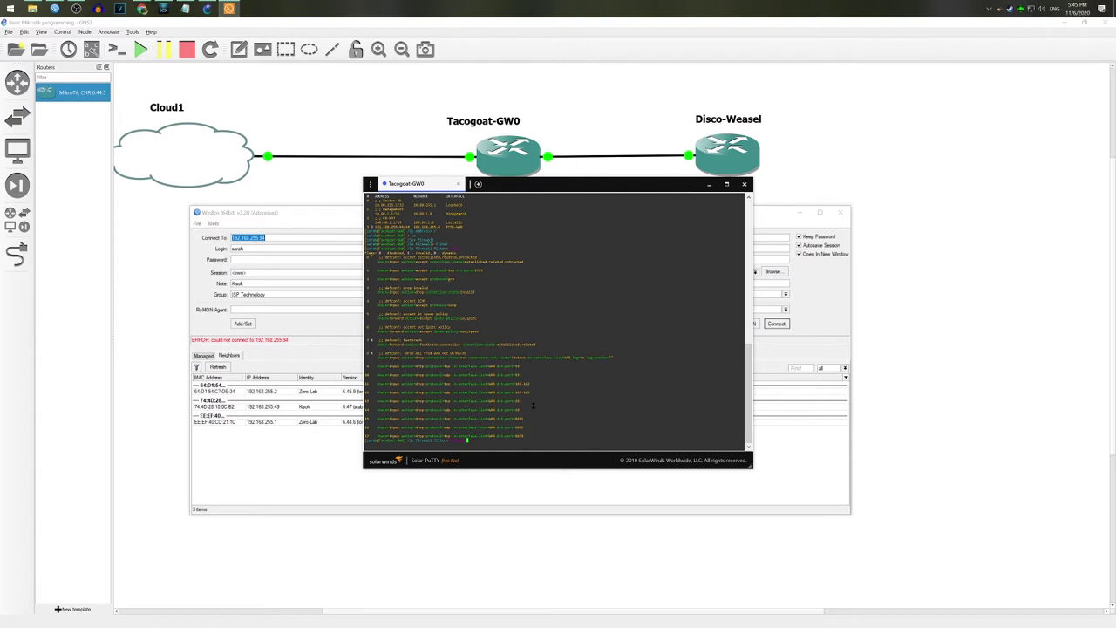
{"action": "key", "text": "Return"}
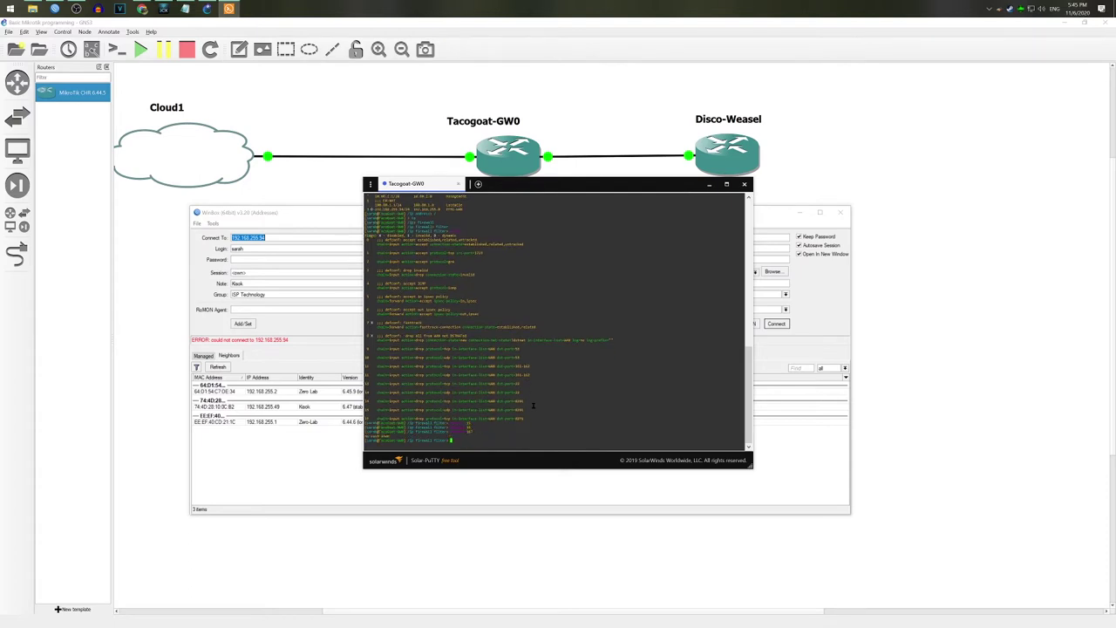
{"action": "type", "text": "remove 15"}
{"action": "key", "text": "Return"}
{"action": "type", "text": "print"}
{"action": "key", "text": "Return"}
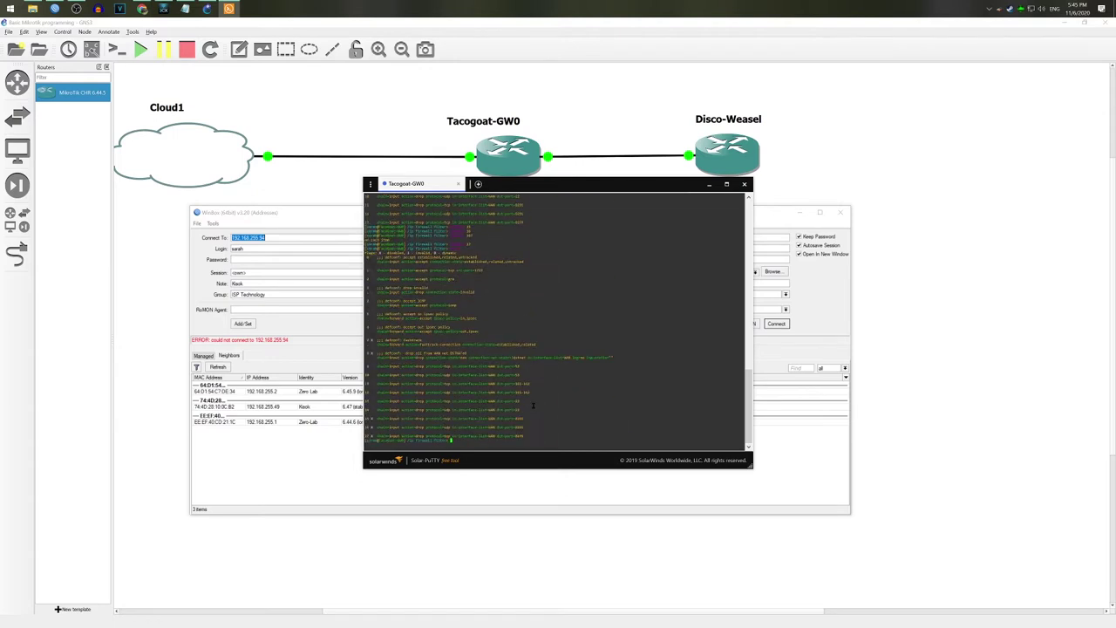
{"action": "left_click", "coordinate": [776, 323]}
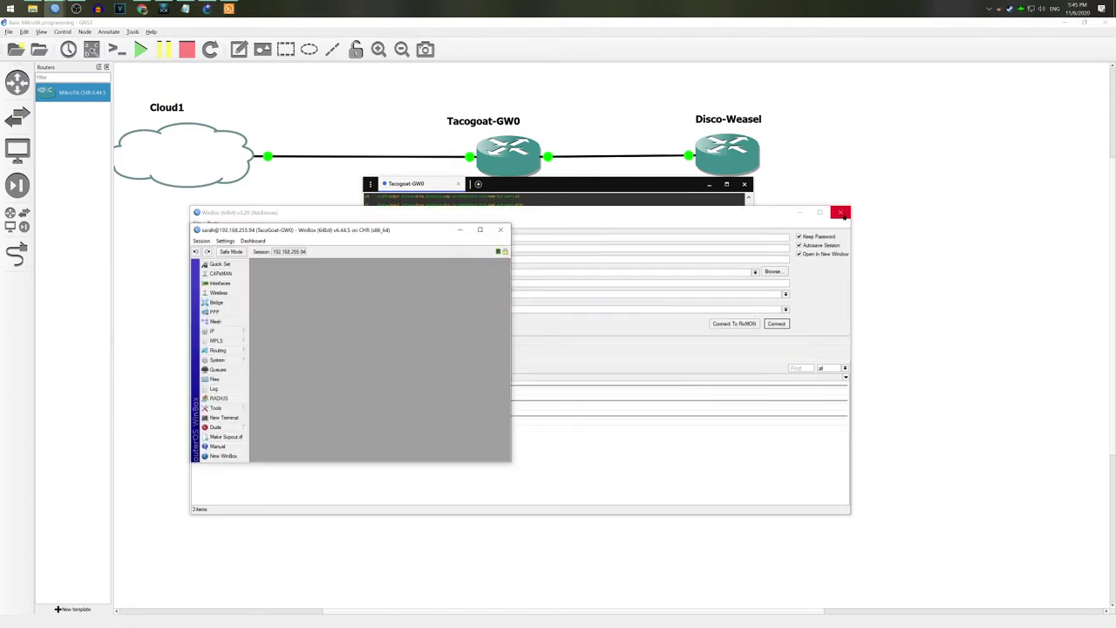
{"action": "left_click", "coordinate": [843, 214]}
Step: Print the router's IP neighbors with /ip neighbor print in the terminal
{"action": "left_click_drag", "start_coordinate": [411, 236], "coordinate": [317, 88]}
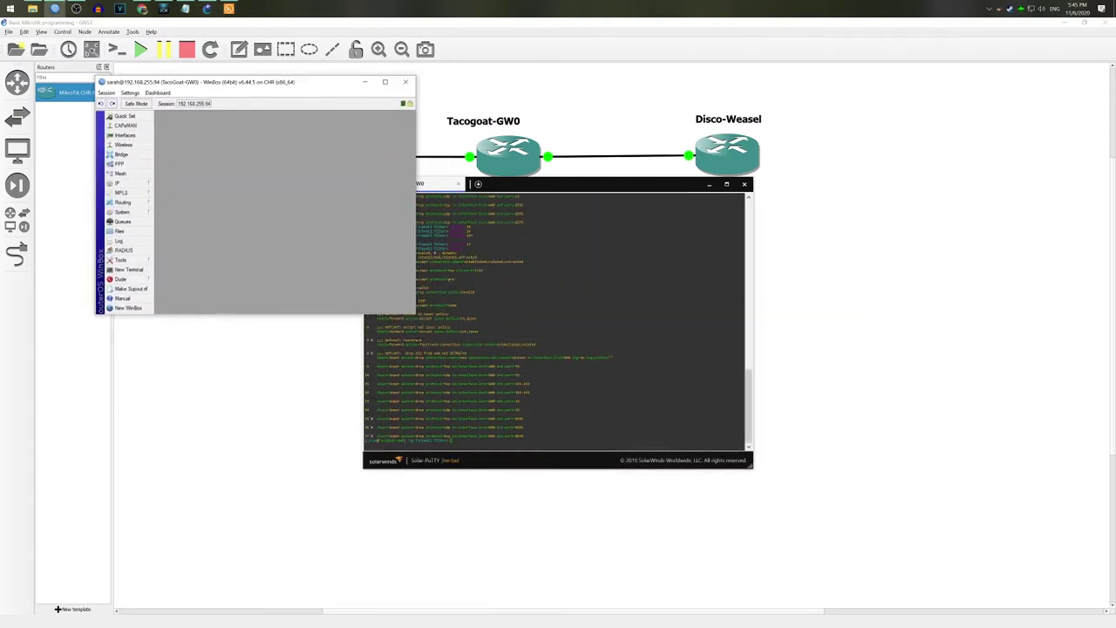
{"action": "left_click", "coordinate": [658, 357]}
{"action": "left_click", "coordinate": [641, 423]}
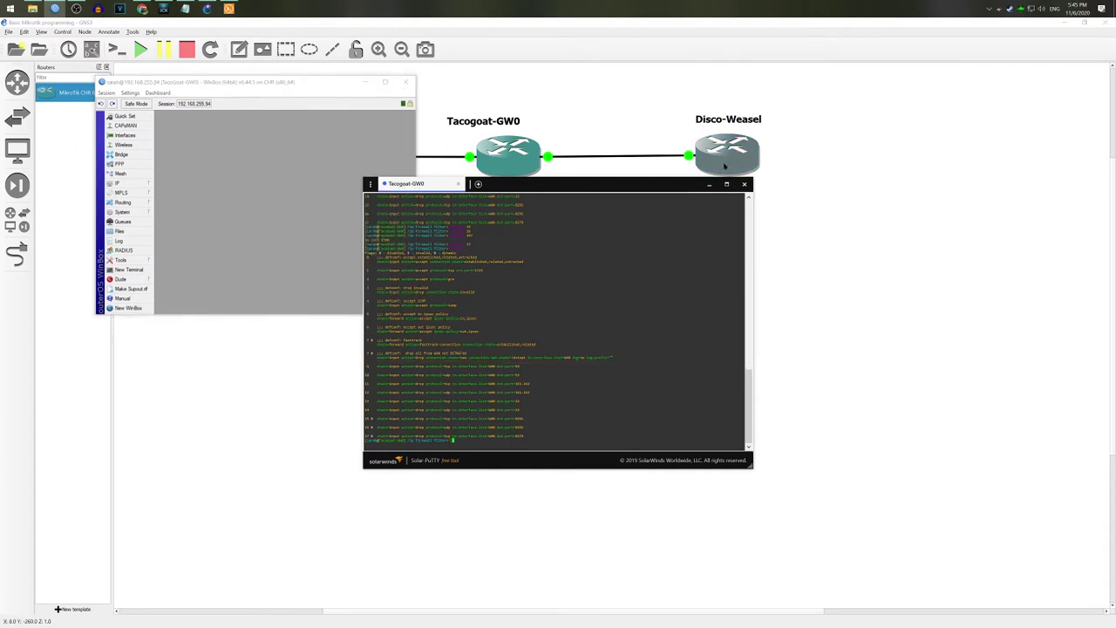
{"action": "type", "text": "/"}
{"action": "key", "text": "Return"}
{"action": "type", "text": "ip"}
{"action": "key", "text": "Return"}
{"action": "type", "text": "neighbor"}
{"action": "key", "text": "Return"}
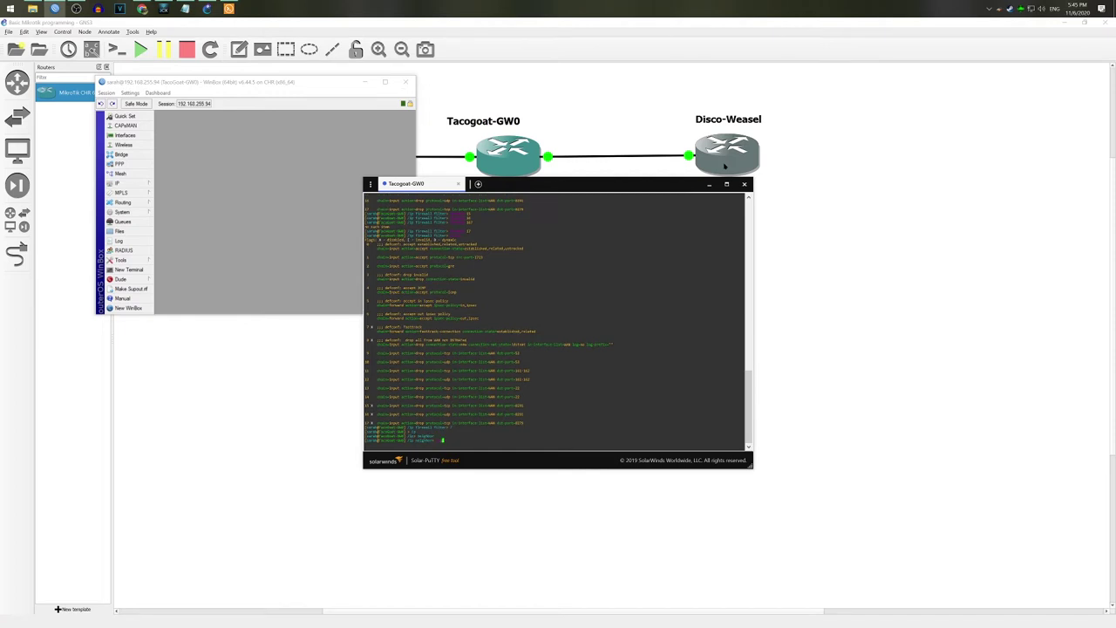
{"action": "type", "text": "pr"}
{"action": "key", "text": "Return"}
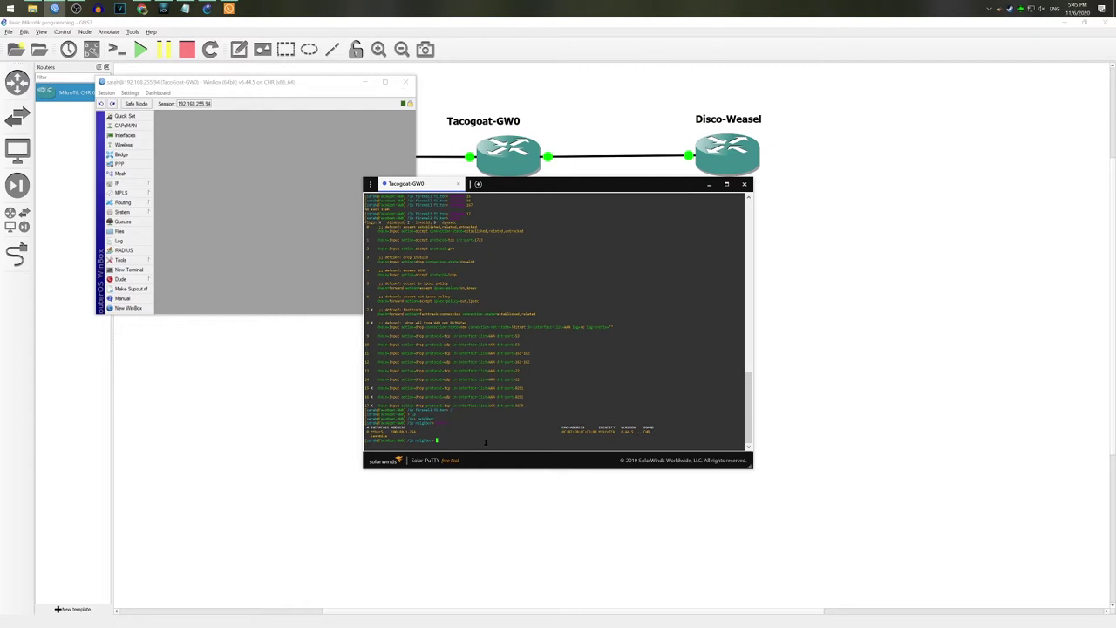
Step: Close Solar-PuTTY and enlarge the TacoGoat-GW0 session window at the top-left
{"action": "left_click", "coordinate": [744, 184]}
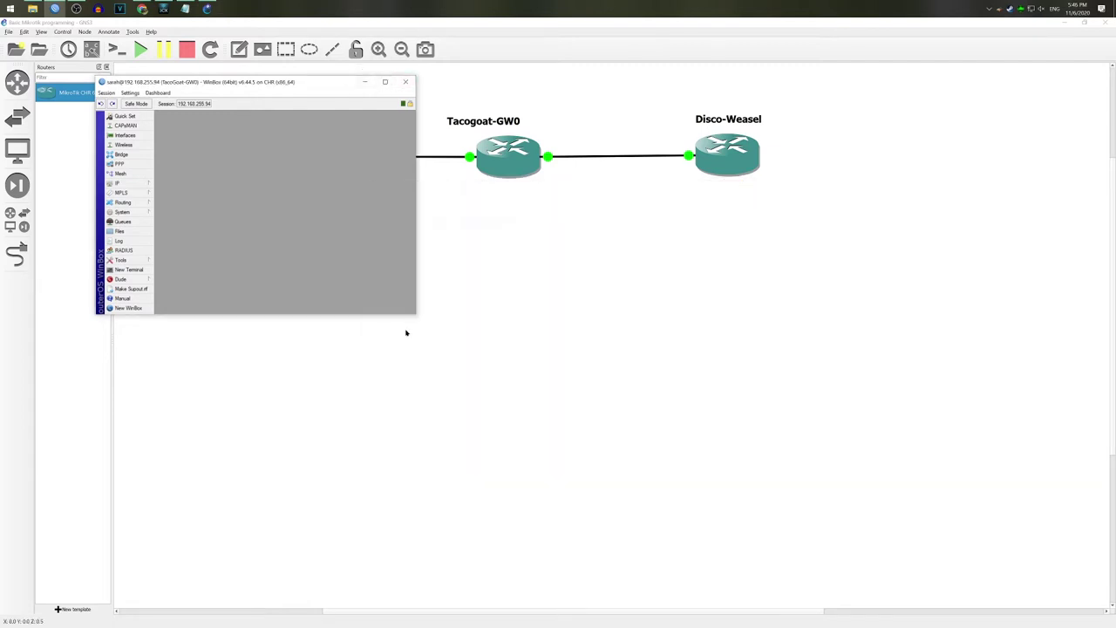
{"action": "left_click_drag", "start_coordinate": [416, 314], "coordinate": [673, 511]}
{"action": "left_click_drag", "start_coordinate": [406, 81], "coordinate": [313, 62]}
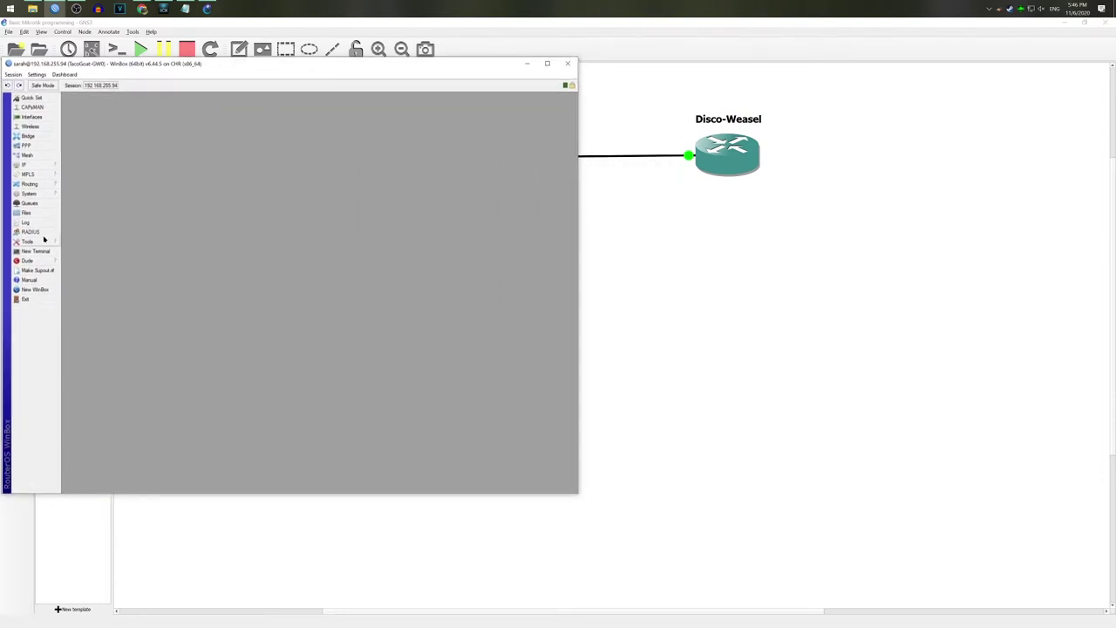
Step: Start a MAC Telnet session to the ether5 neighbor from the IP neighbor list
{"action": "left_click", "coordinate": [37, 165]}
{"action": "left_click", "coordinate": [98, 279]}
{"action": "left_click", "coordinate": [224, 257]}
{"action": "right_click", "coordinate": [358, 256]}
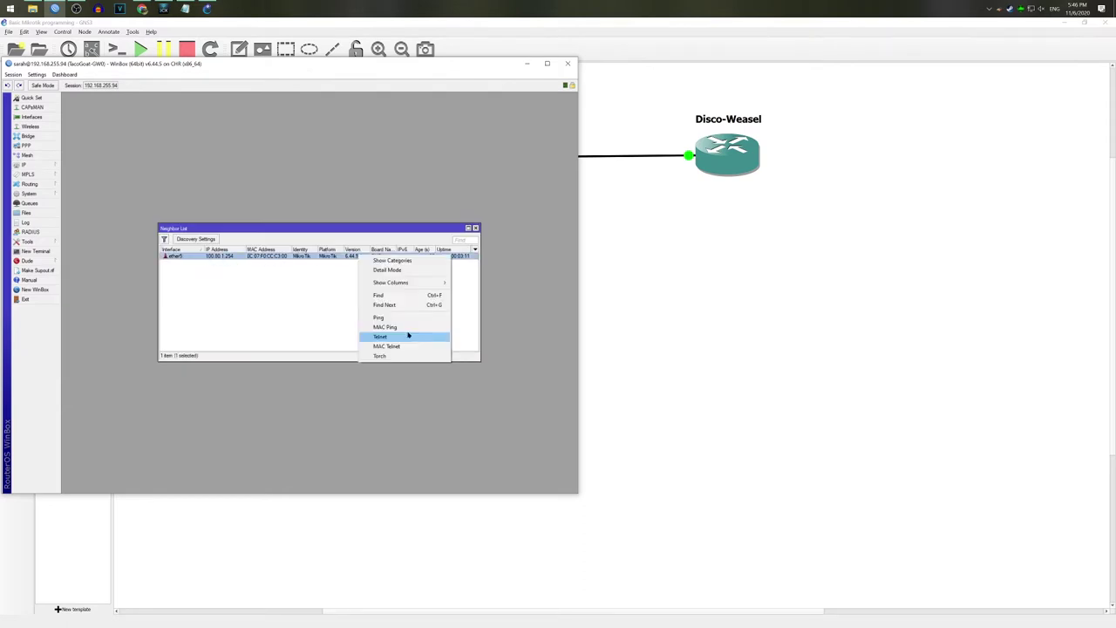
{"action": "left_click", "coordinate": [406, 347]}
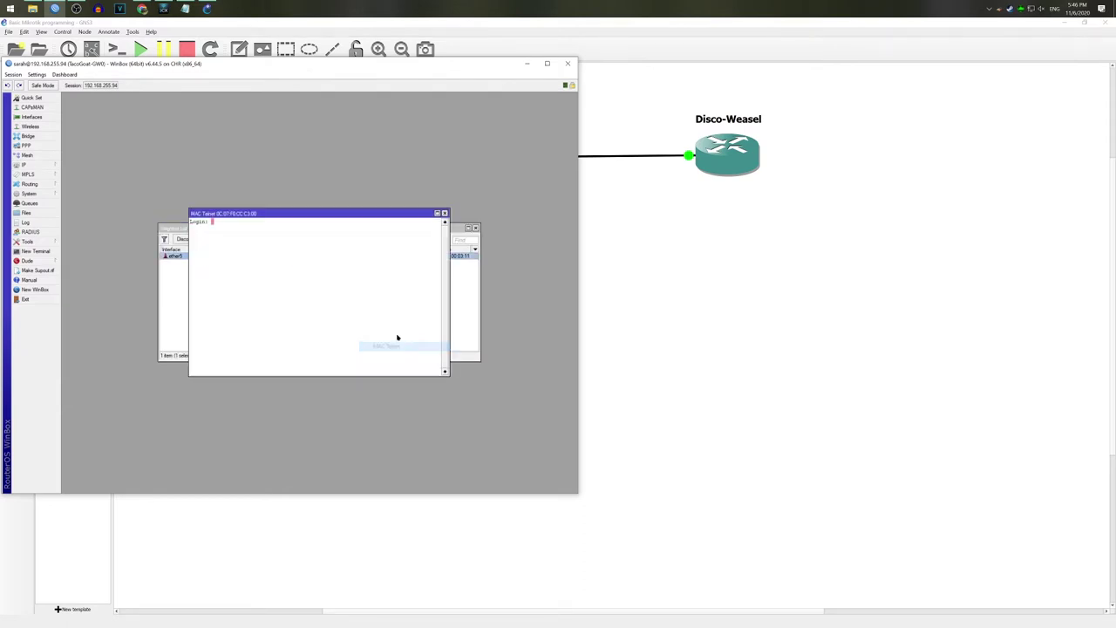
{"action": "key", "text": "Return"}
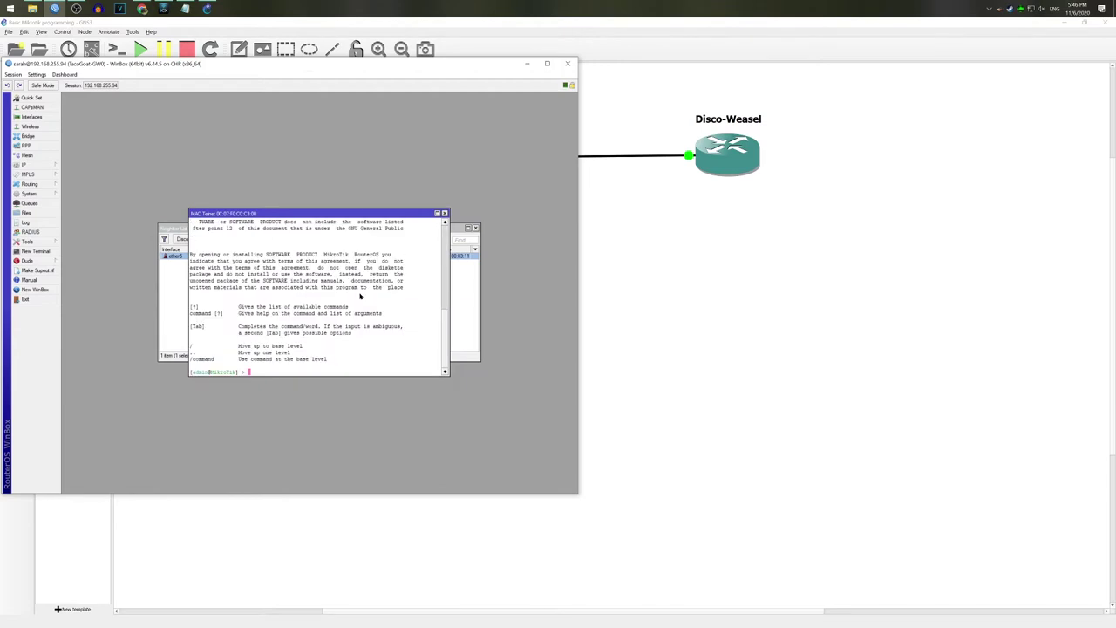
Step: Run 'tool romon set enabled=yes', then close the MAC Telnet and neighbor windows
{"action": "type", "text": "tool romon set enabled=yes"}
{"action": "key", "text": "Return"}
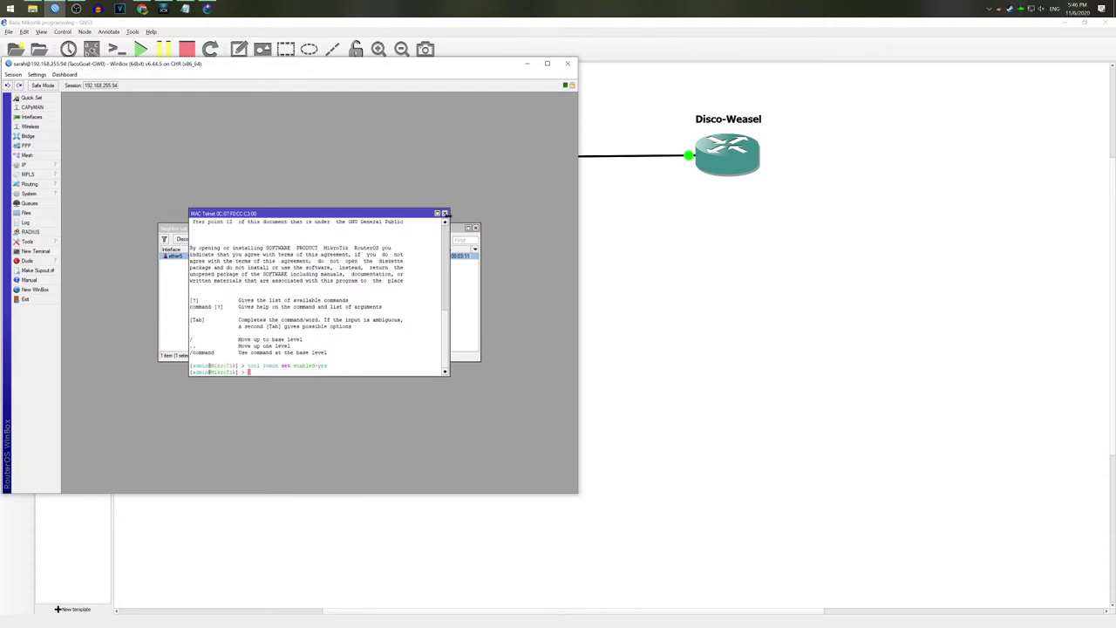
{"action": "left_click", "coordinate": [445, 213]}
{"action": "left_click", "coordinate": [475, 228]}
{"action": "left_click_drag", "start_coordinate": [579, 492], "coordinate": [471, 578]}
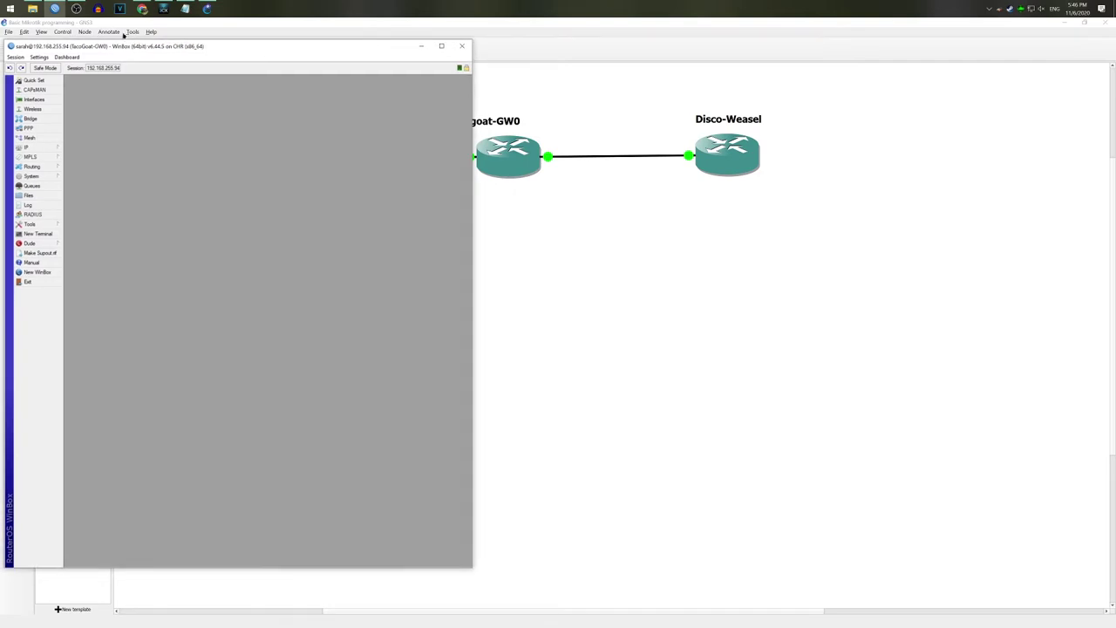
Step: Log in to router 0C:07:FD:CC:C3:00 via RoMON through GW0, placing it on the right half
{"action": "left_click", "coordinate": [35, 272]}
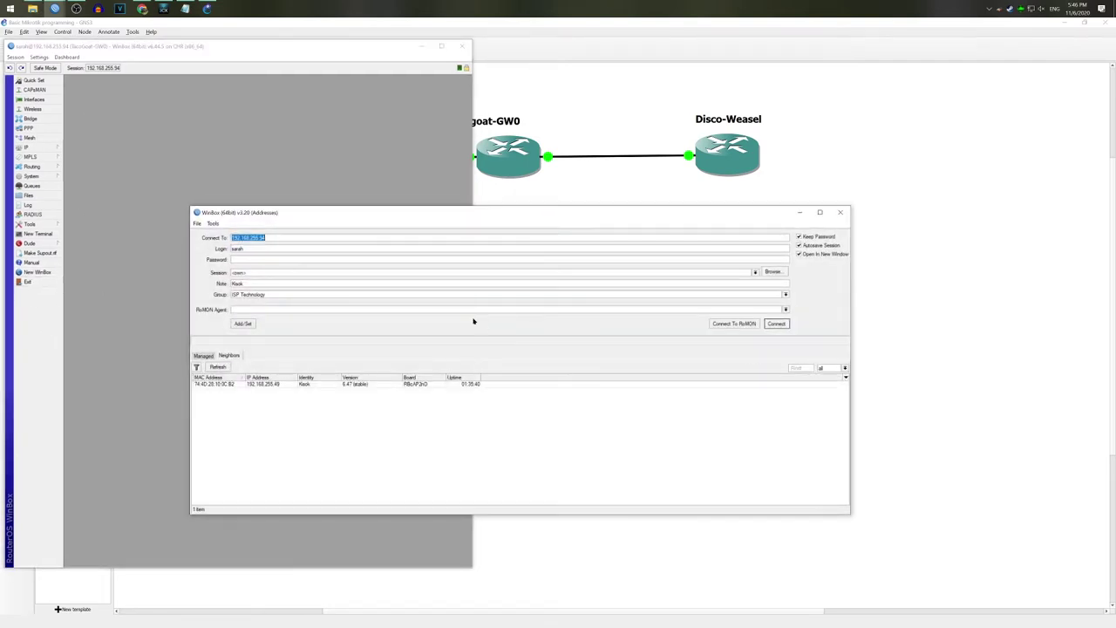
{"action": "left_click", "coordinate": [733, 324]}
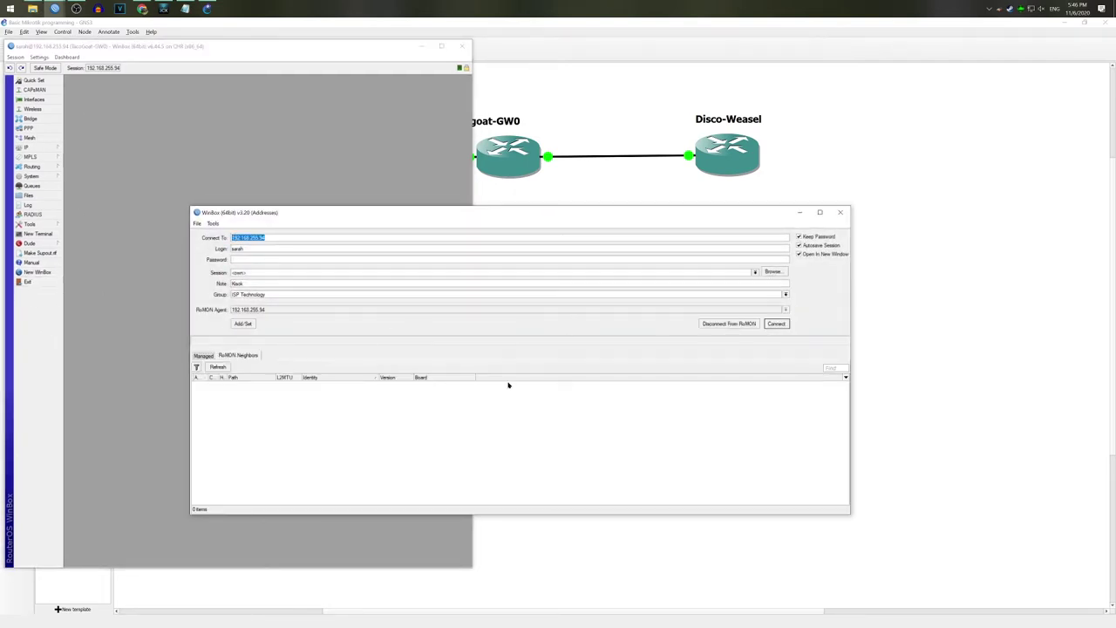
{"action": "left_click", "coordinate": [255, 384]}
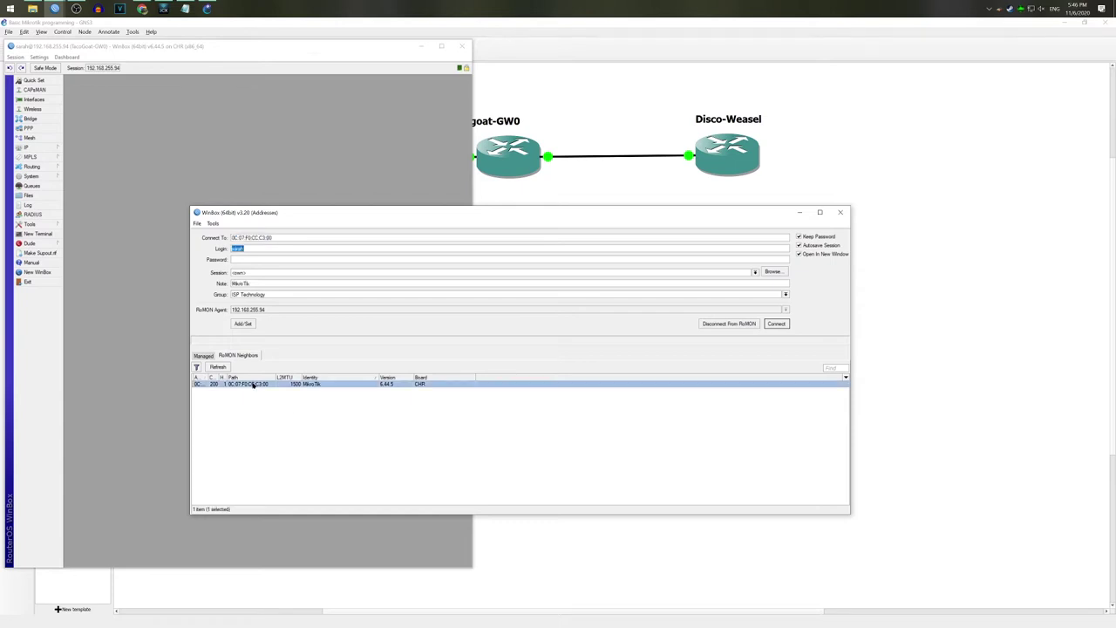
{"action": "type", "text": "ad"}
{"action": "key", "text": "Return"}
{"action": "left_click_drag", "start_coordinate": [362, 222], "coordinate": [965, 42]}
{"action": "left_click_drag", "start_coordinate": [790, 272], "coordinate": [541, 565]}
{"action": "left_click_drag", "start_coordinate": [473, 568], "coordinate": [523, 564]}
Step: Show GW0's OSPF interfaces from Routing > OSPF
{"action": "left_click", "coordinate": [31, 166]}
{"action": "left_click", "coordinate": [96, 205]}
{"action": "left_click_drag", "start_coordinate": [262, 253], "coordinate": [209, 220]}
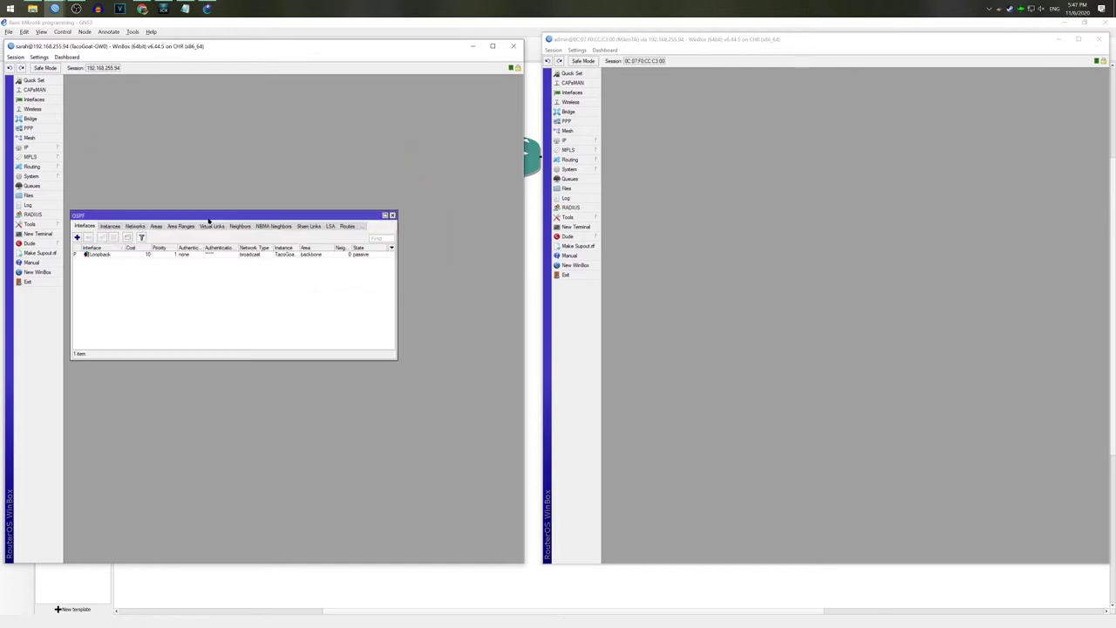
Step: Open GW0's IP address list at the top-left above the OSPF window
{"action": "left_click", "coordinate": [38, 146]}
{"action": "left_click", "coordinate": [92, 172]}
{"action": "left_click_drag", "start_coordinate": [299, 254], "coordinate": [142, 80]}
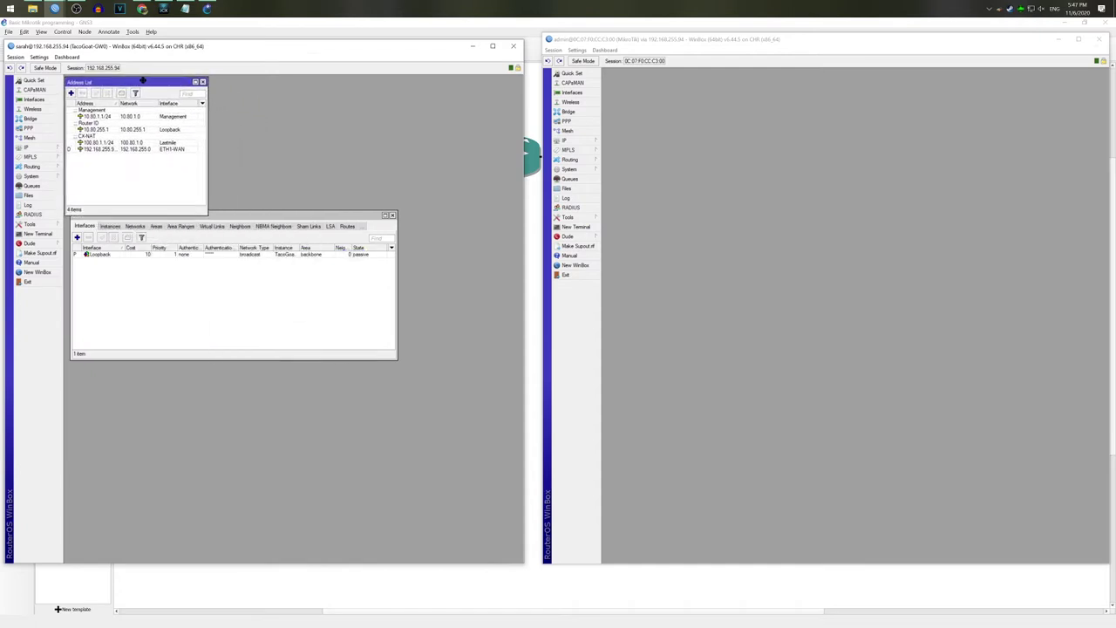
{"action": "mouse_move", "coordinate": [302, 217]}
{"action": "left_mouse_down"}
{"action": "mouse_move", "coordinate": [294, 256]}
{"action": "mouse_move", "coordinate": [297, 223]}
{"action": "left_mouse_up"}
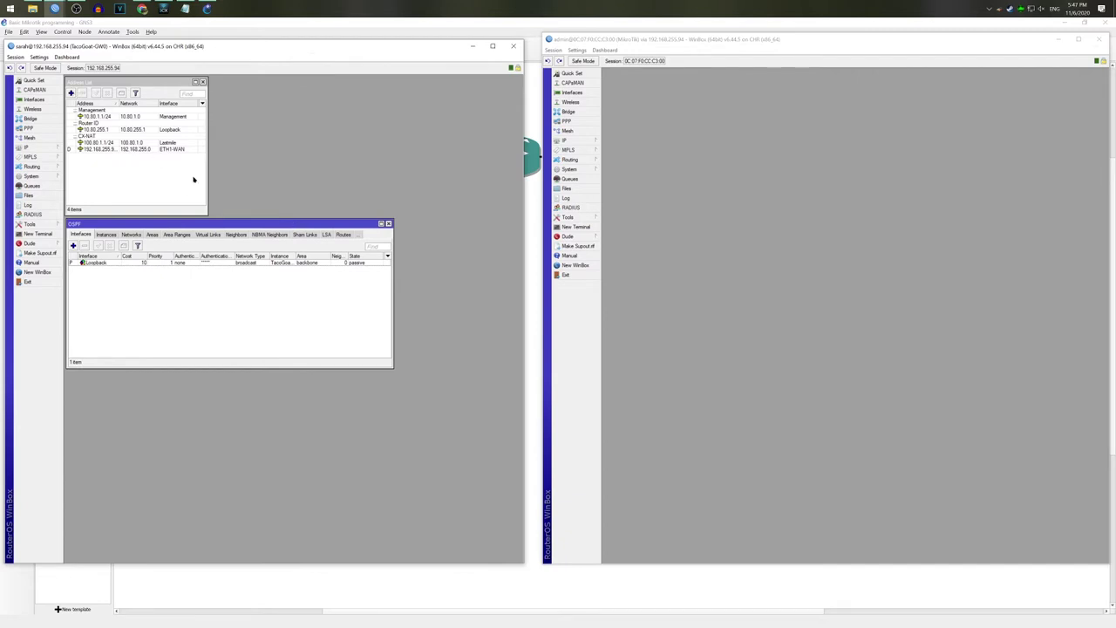
{"action": "left_click", "coordinate": [197, 181]}
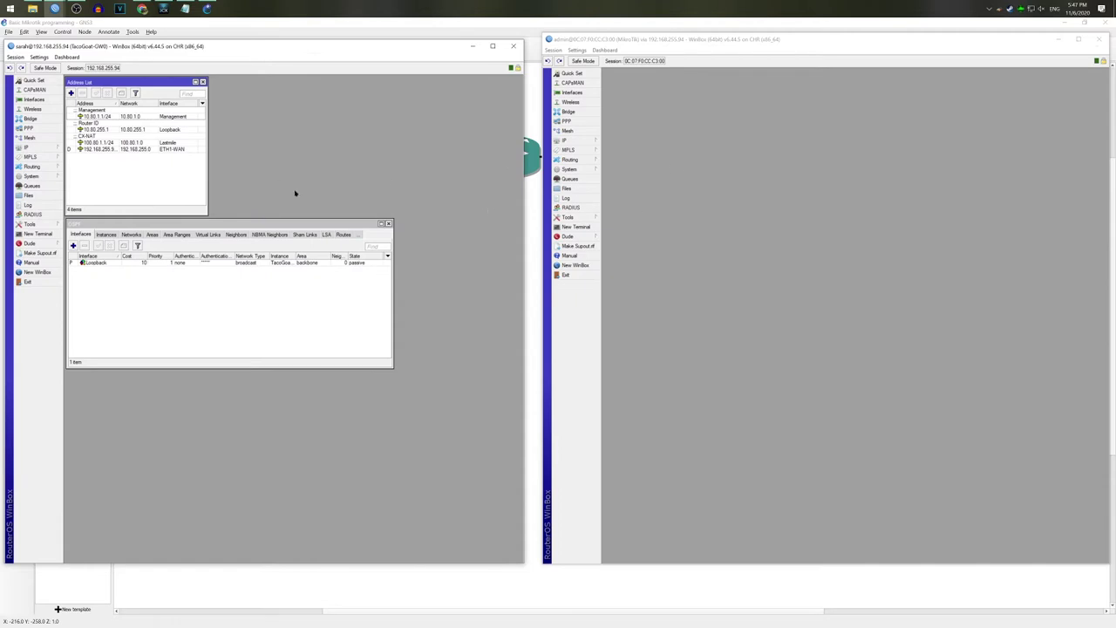
{"action": "left_click", "coordinate": [98, 143]}
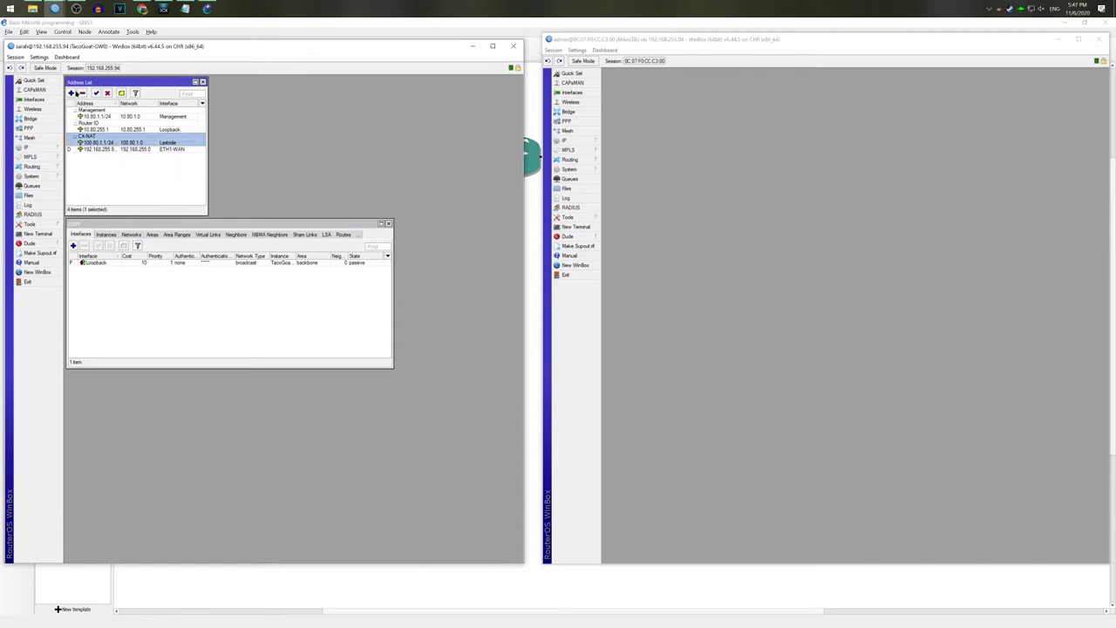
Step: Add address 10.80.200.1/29 on ether5 with comment PTP_to_Disco
{"action": "left_click", "coordinate": [72, 92]}
{"action": "type", "text": "10.80.200.1/29"}
{"action": "left_click", "coordinate": [303, 304]}
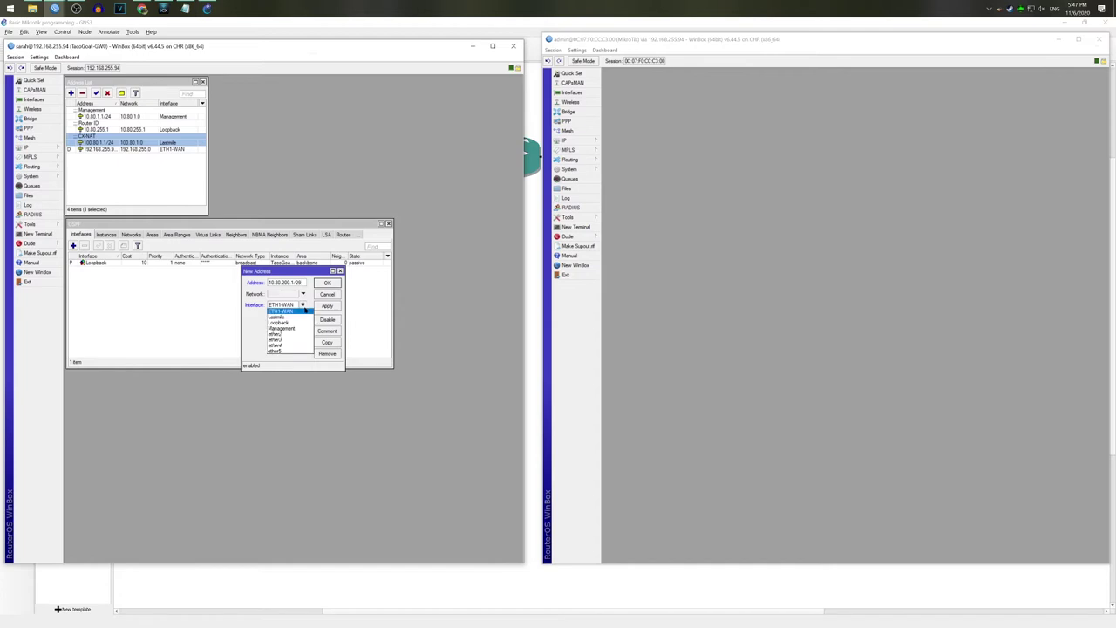
{"action": "left_click", "coordinate": [281, 345]}
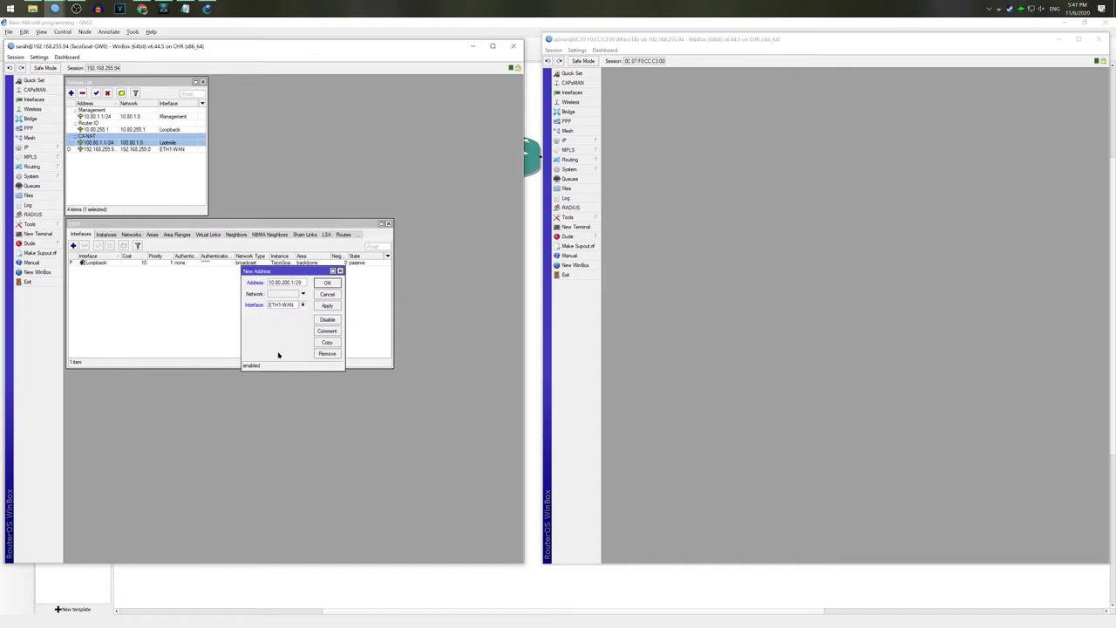
{"action": "left_click", "coordinate": [327, 332]}
{"action": "type", "text": "FTP_"}
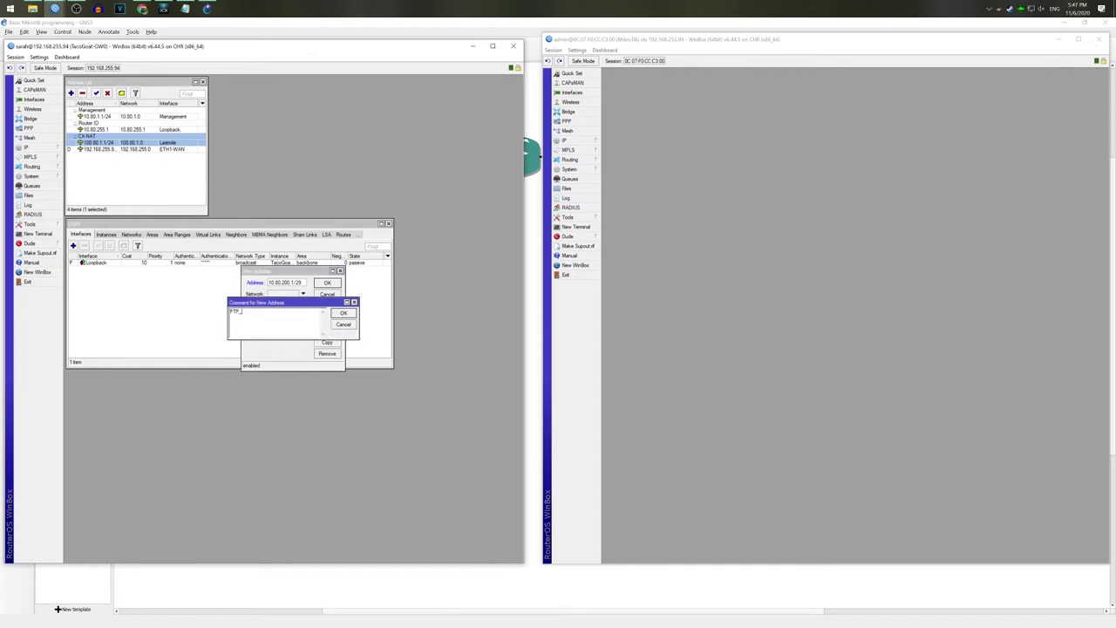
{"action": "left_click", "coordinate": [336, 314]}
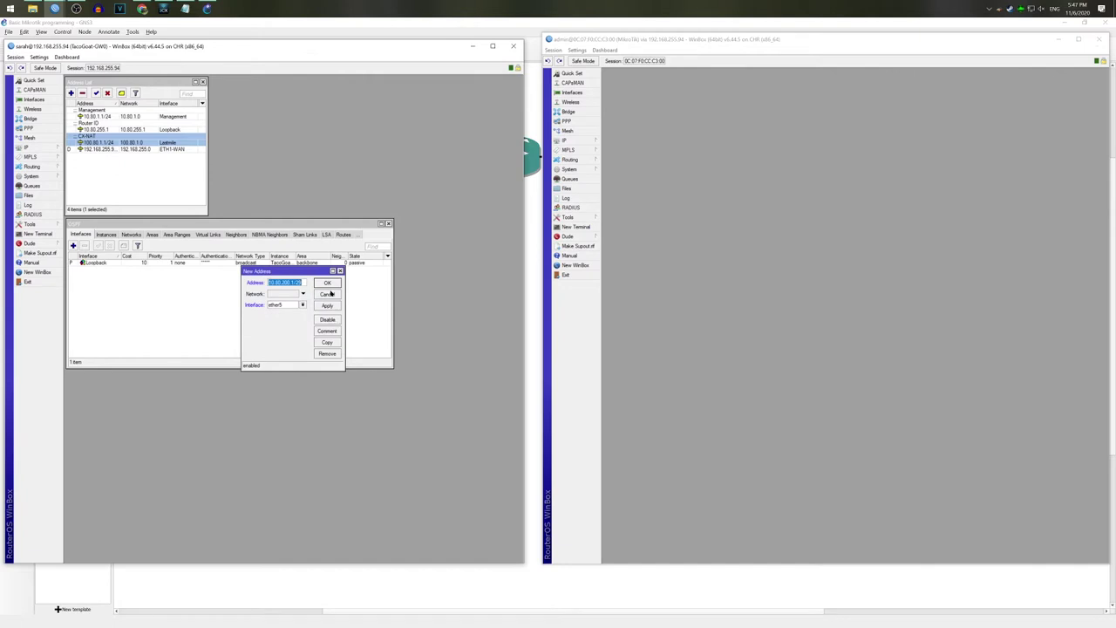
{"action": "left_click", "coordinate": [325, 284]}
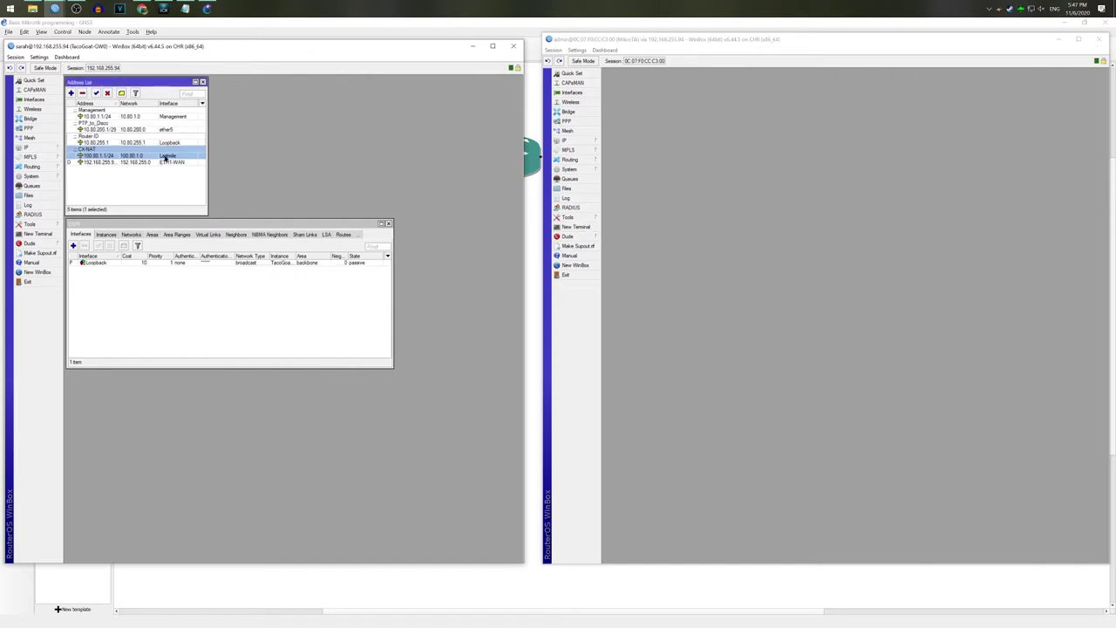
{"action": "left_click", "coordinate": [764, 154]}
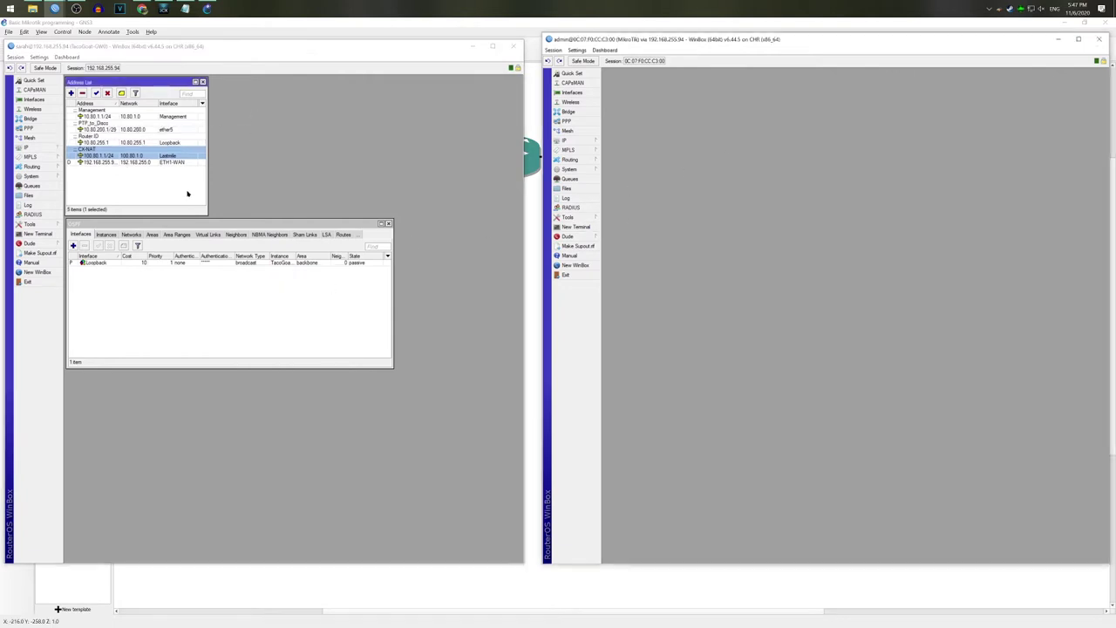
Step: Copy 10.80.200.1/29 from the gateway's address entry and open the second router's address list
{"action": "left_click", "coordinate": [121, 117]}
{"action": "left_click", "coordinate": [121, 117]}
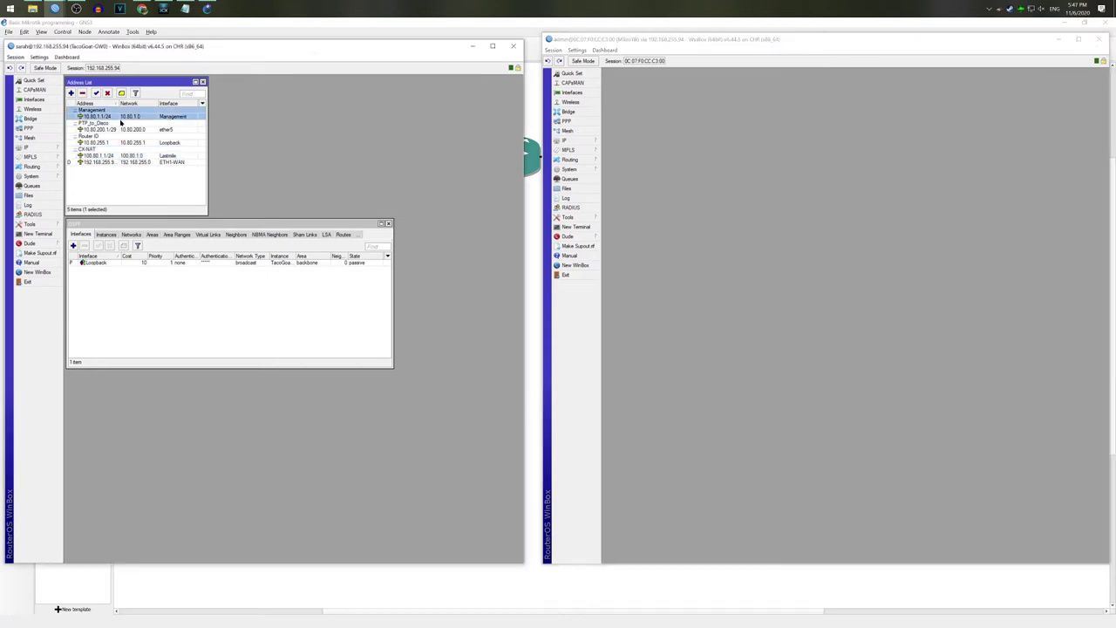
{"action": "double_click", "coordinate": [120, 127]}
{"action": "key", "text": "ctrl+c"}
{"action": "right_click", "coordinate": [288, 283]}
{"action": "left_click", "coordinate": [305, 303]}
{"action": "left_click", "coordinate": [590, 139]}
{"action": "left_click", "coordinate": [653, 162]}
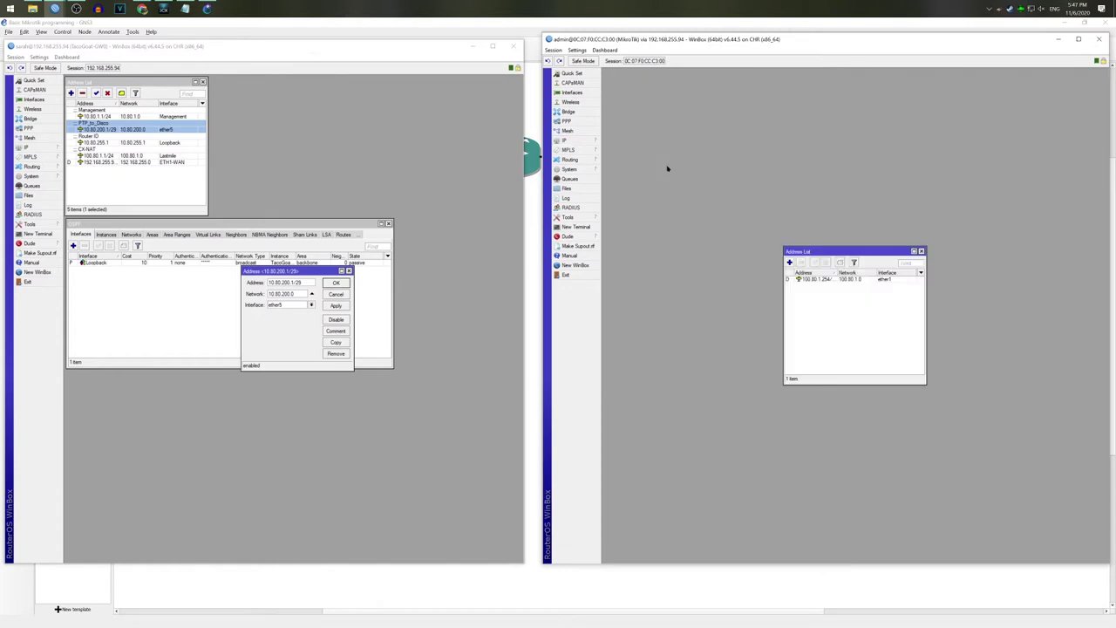
Step: Add 10.80.200.2/29 on ether1 commented PTP_to_GOAT, then show the interface list
{"action": "left_click", "coordinate": [791, 263]}
{"action": "key", "text": "ctrl+v"}
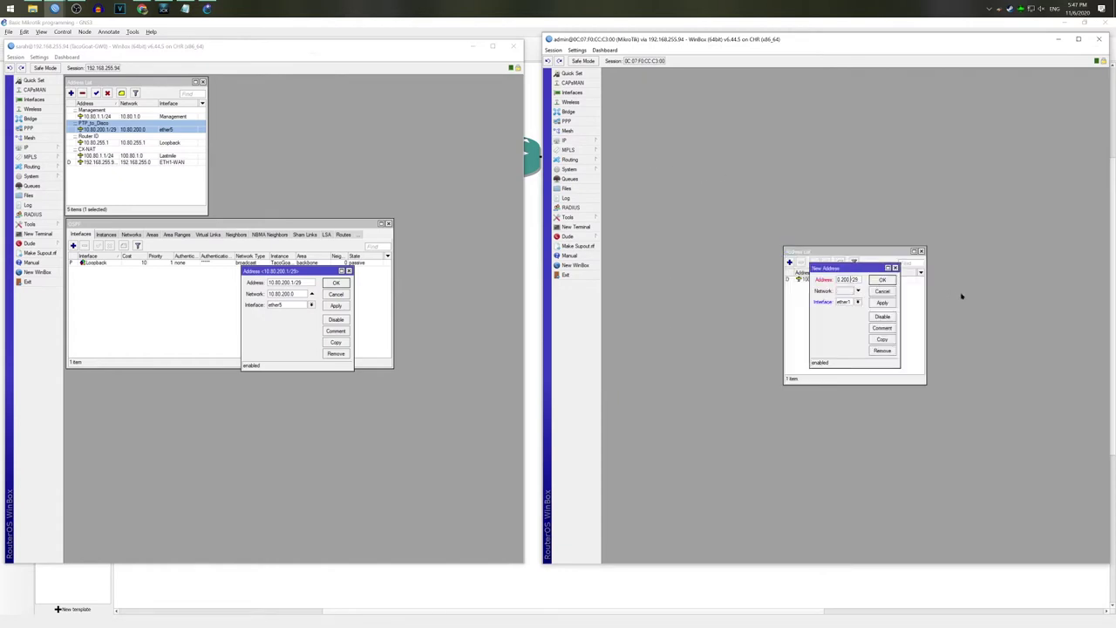
{"action": "left_click", "coordinate": [857, 302]}
{"action": "left_click", "coordinate": [857, 326]}
{"action": "left_click", "coordinate": [883, 328]}
{"action": "type", "text": "PTP_"}
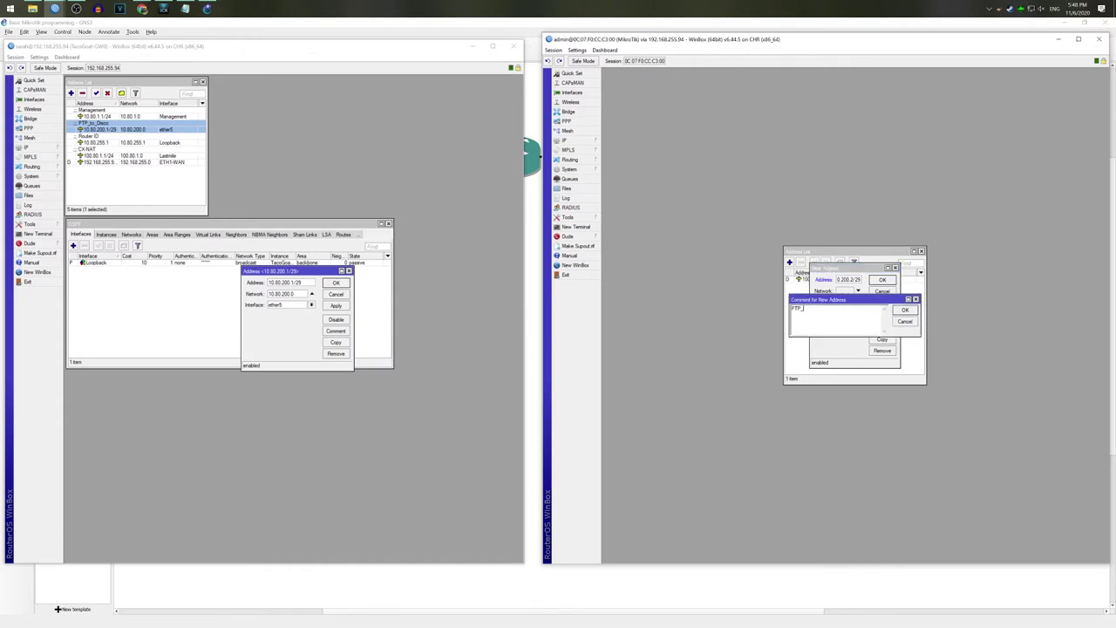
{"action": "type", "text": "to_GW"}
{"action": "left_click", "coordinate": [905, 310]}
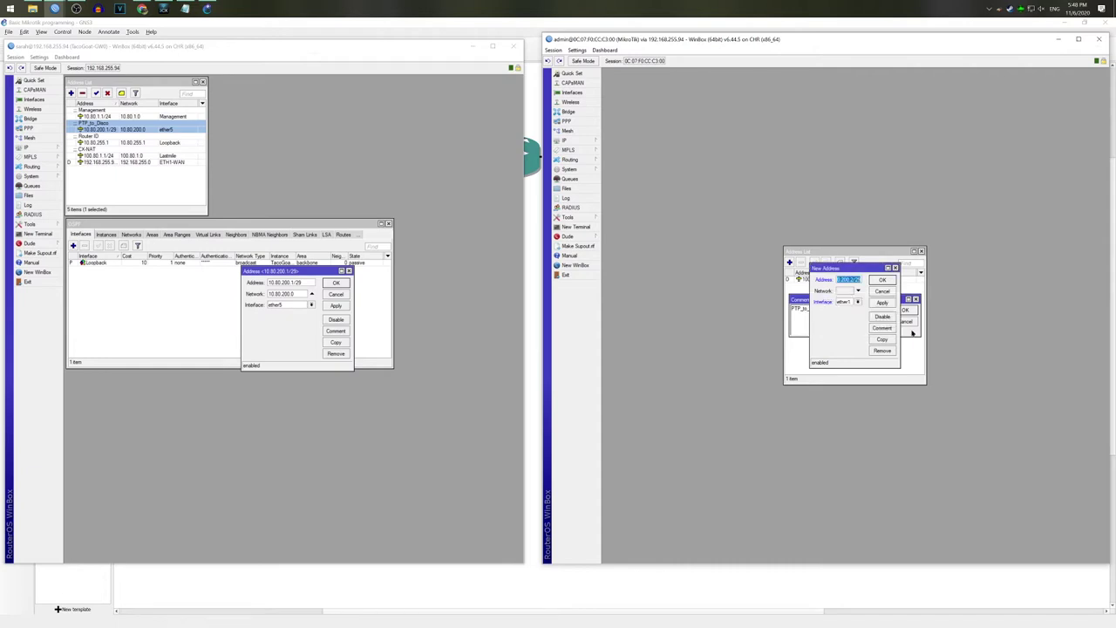
{"action": "left_click", "coordinate": [883, 281]}
{"action": "left_click", "coordinate": [848, 287]}
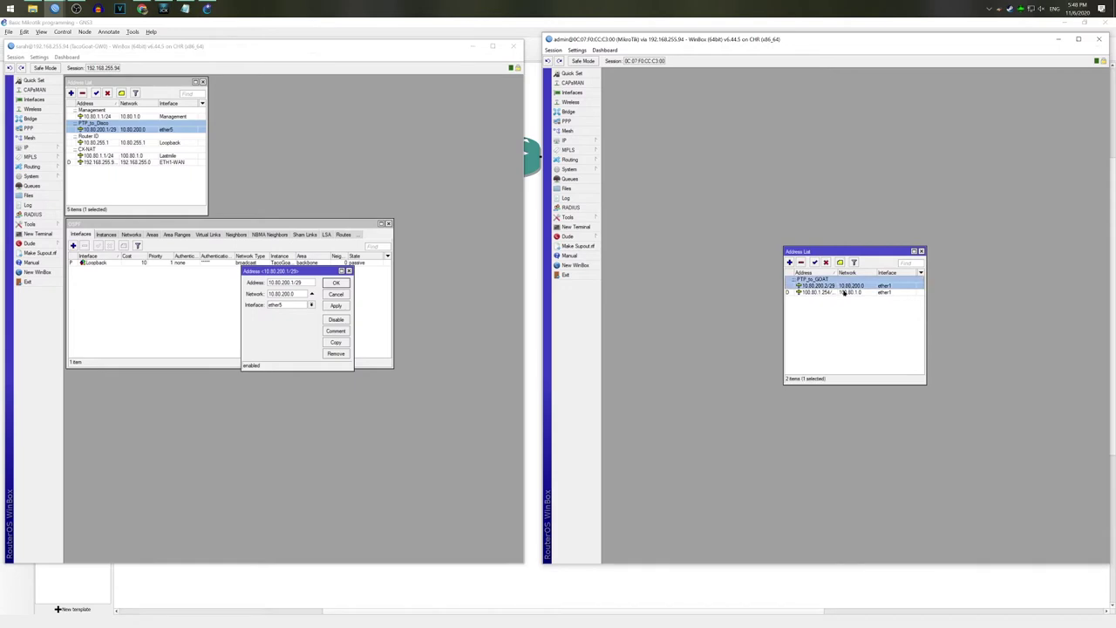
{"action": "left_click", "coordinate": [572, 92]}
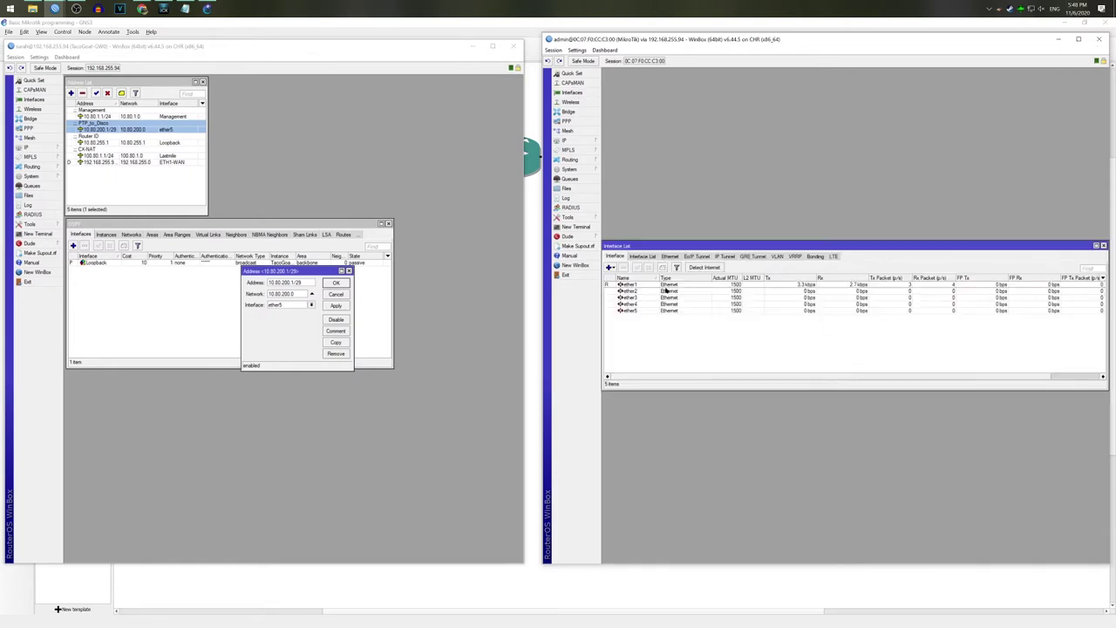
Step: Rename the second router's ether1 to ETH1-GOAT
{"action": "double_click", "coordinate": [636, 288]}
{"action": "type", "text": "ETH1"}
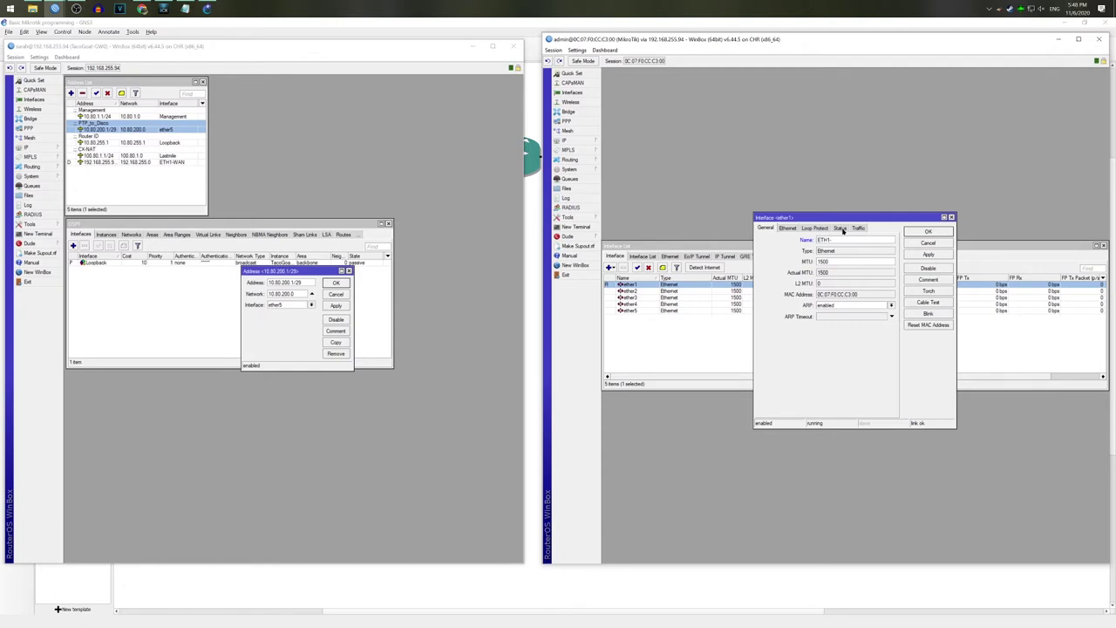
{"action": "type", "text": "-GOAT"}
{"action": "key", "text": "Return"}
Step: Close GW0's address entry and open ether5's settings in its interface list
{"action": "left_click", "coordinate": [335, 283]}
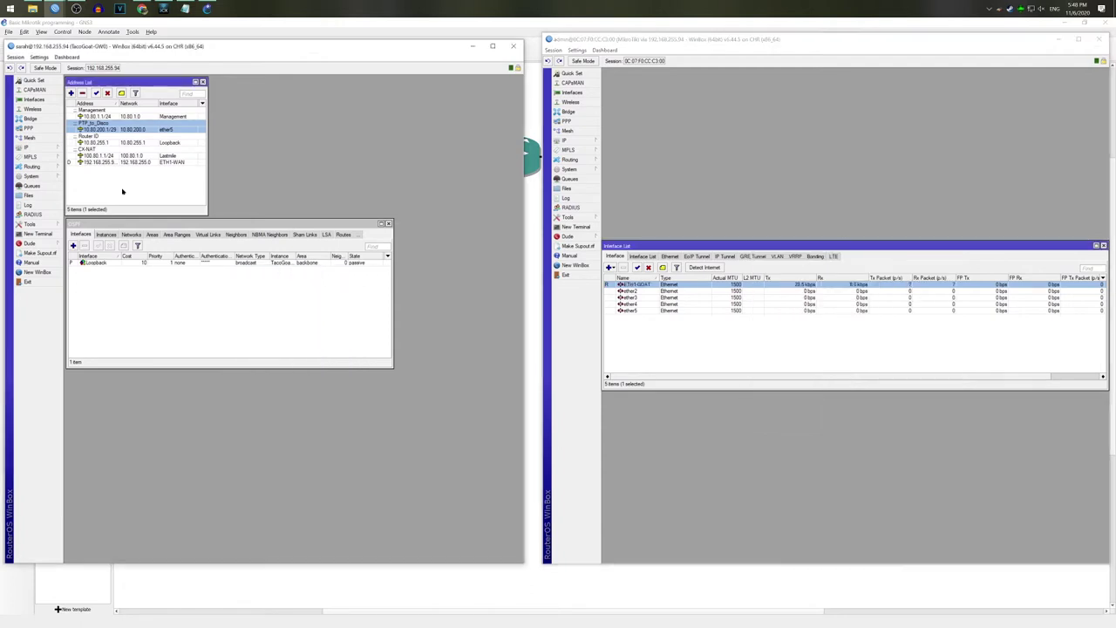
{"action": "left_click", "coordinate": [33, 100]}
{"action": "double_click", "coordinate": [90, 333]}
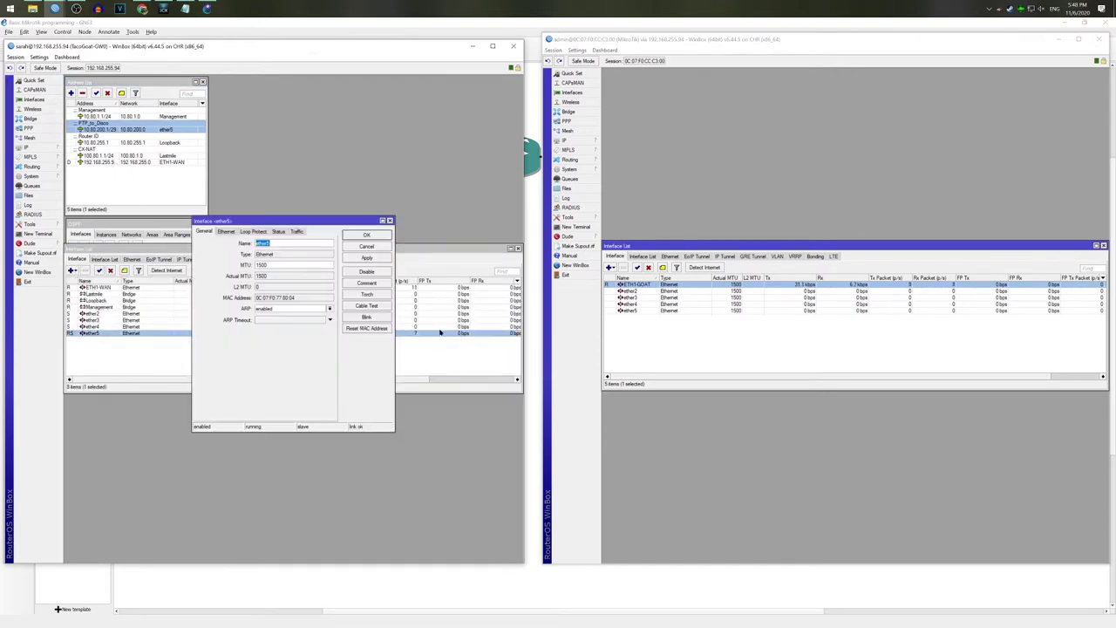
Step: Save ether5's new name ETH5-WEASEL and close GW0's interface list
{"action": "type", "text": "ETH5-WEASEL"}
{"action": "key", "text": "Return"}
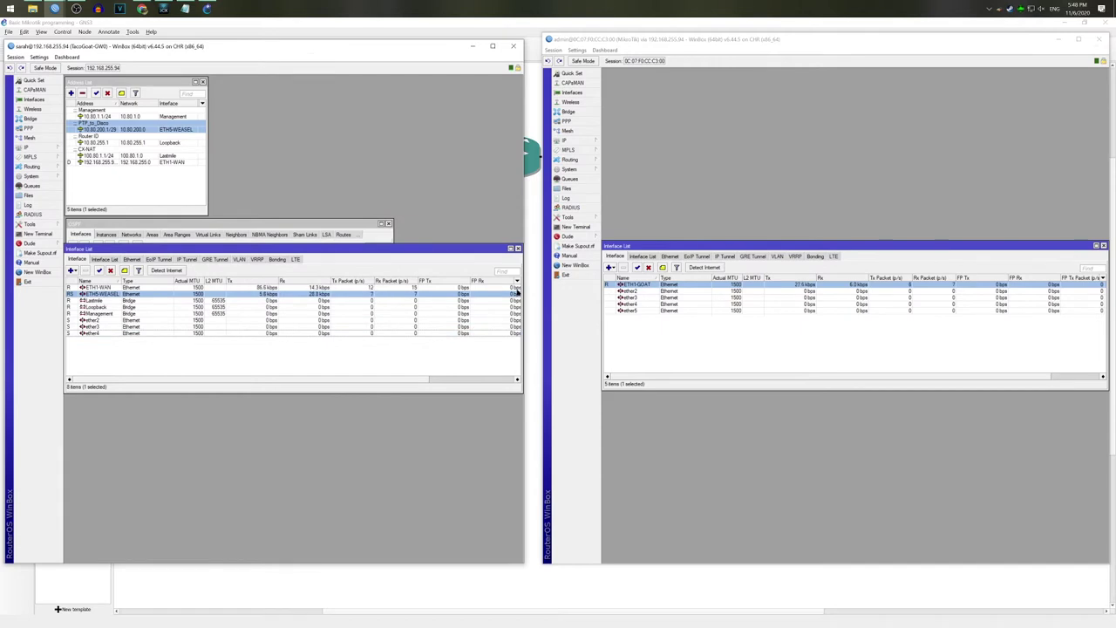
{"action": "left_click", "coordinate": [517, 249]}
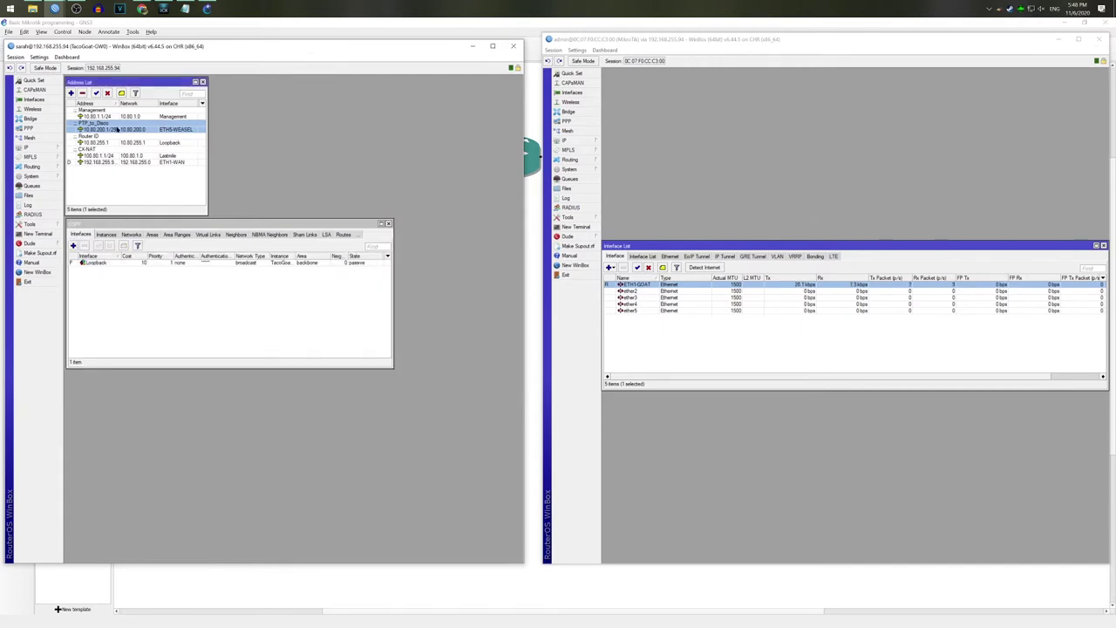
Step: Remove ETH5-WEASEL from GW0's Lastmile bridge ports
{"action": "left_click", "coordinate": [30, 118]}
{"action": "left_click", "coordinate": [112, 288]}
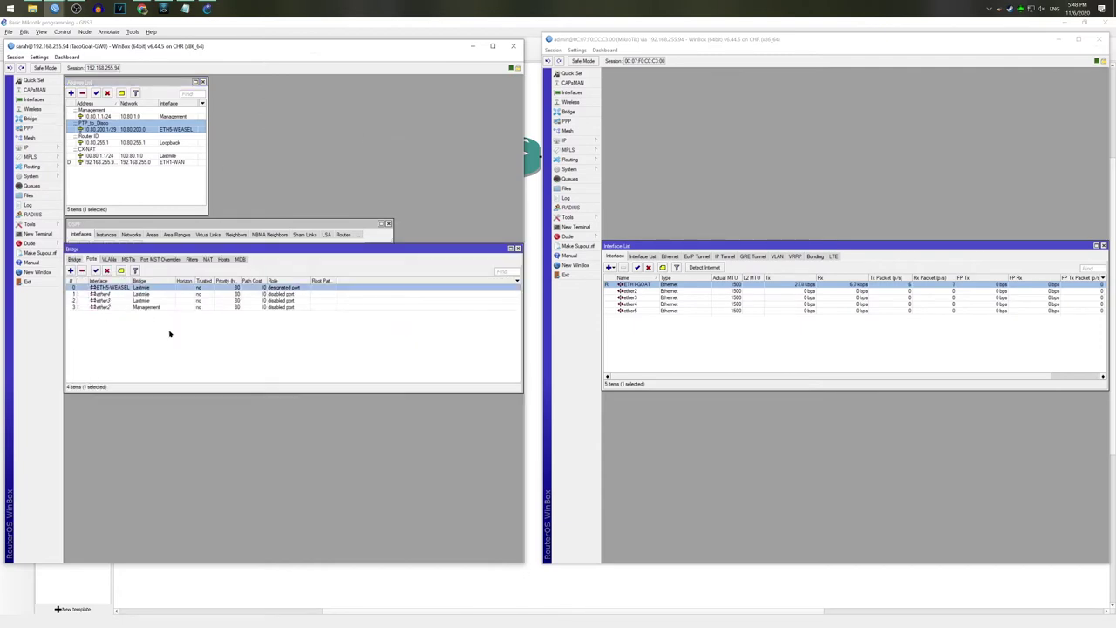
{"action": "left_click", "coordinate": [82, 270]}
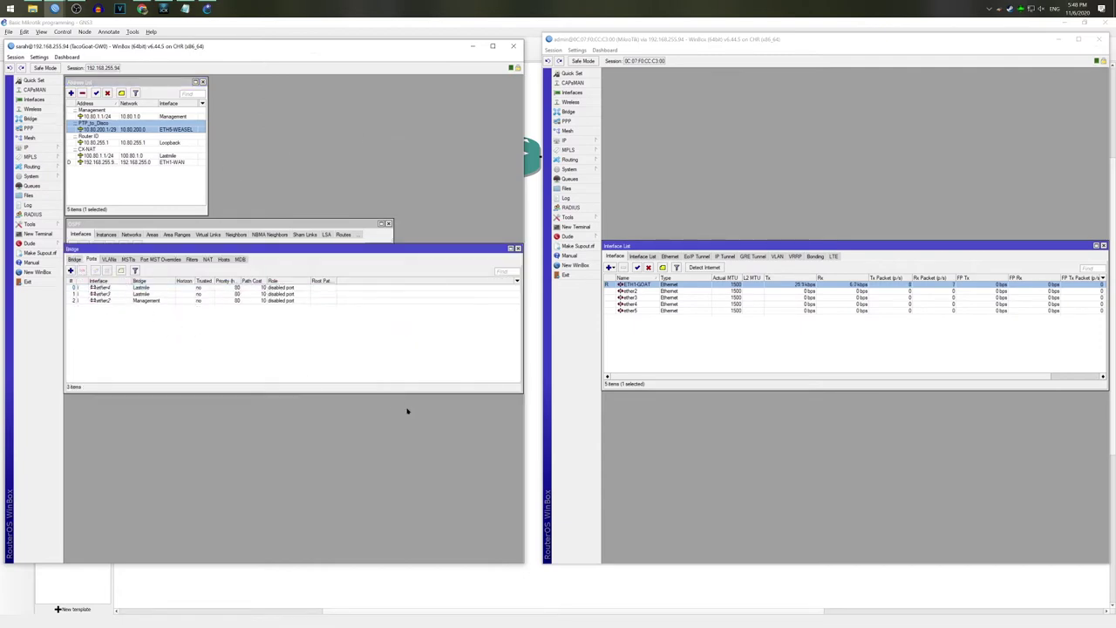
{"action": "left_click", "coordinate": [518, 249]}
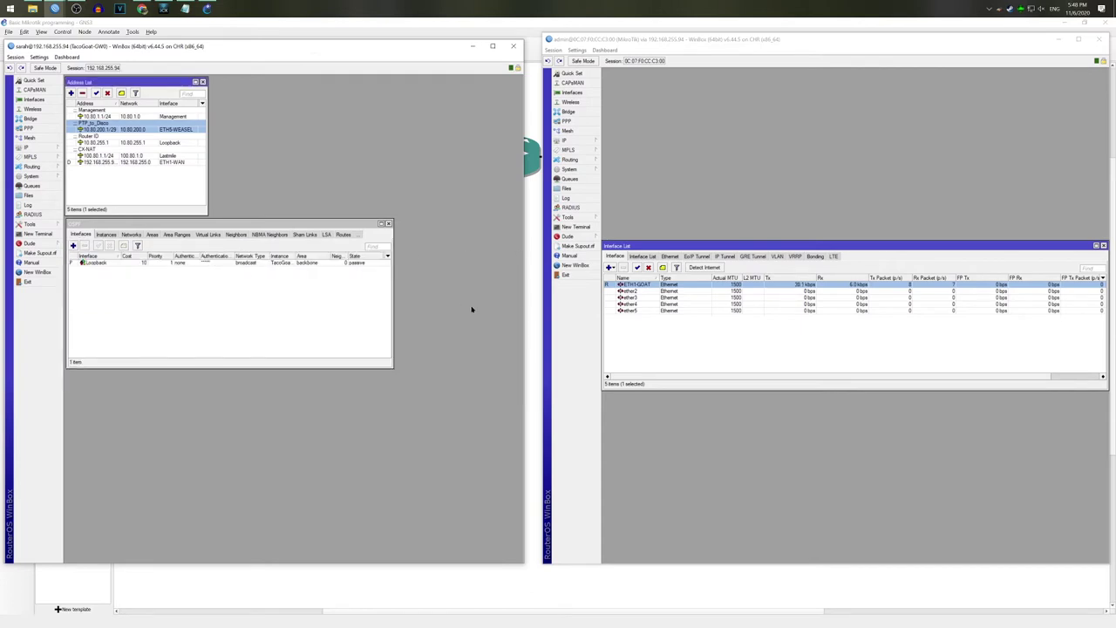
{"action": "left_click_drag", "start_coordinate": [808, 251], "coordinate": [808, 353]}
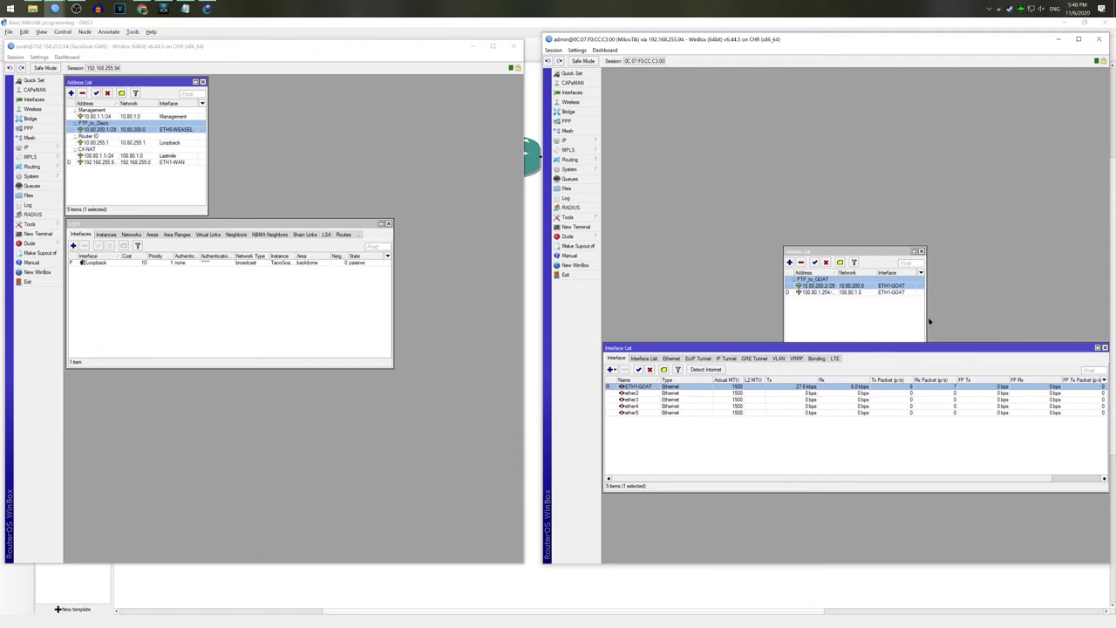
Step: Add bridges Loopback (RSTP), Management and Lastmile on the second router
{"action": "left_click", "coordinate": [569, 112]}
{"action": "left_click", "coordinate": [609, 266]}
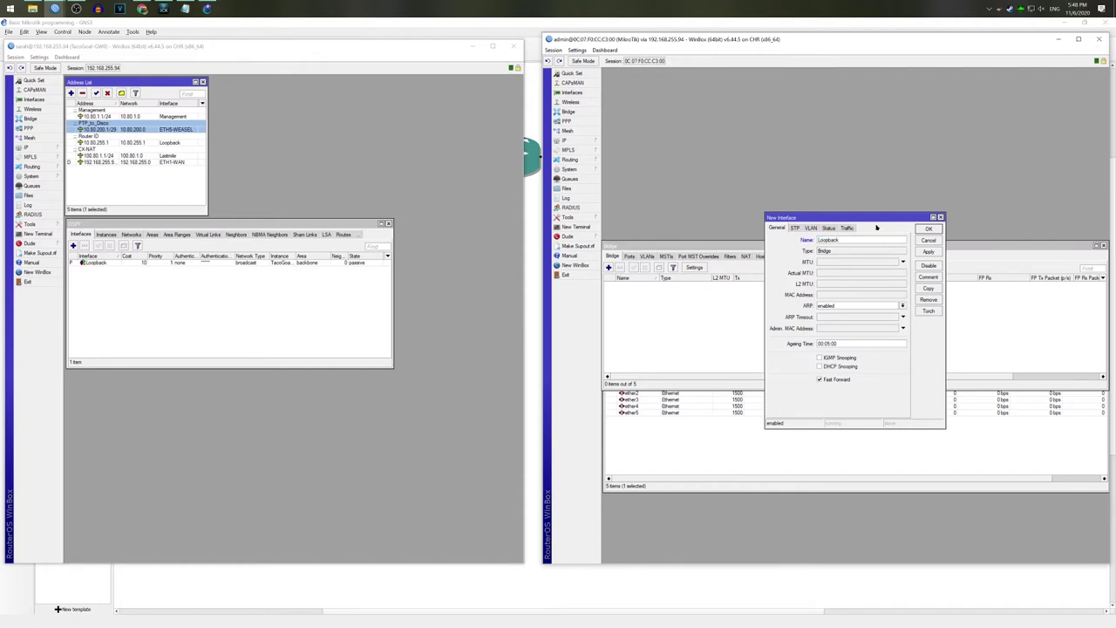
{"action": "left_click", "coordinate": [795, 228]}
{"action": "left_click", "coordinate": [929, 228]}
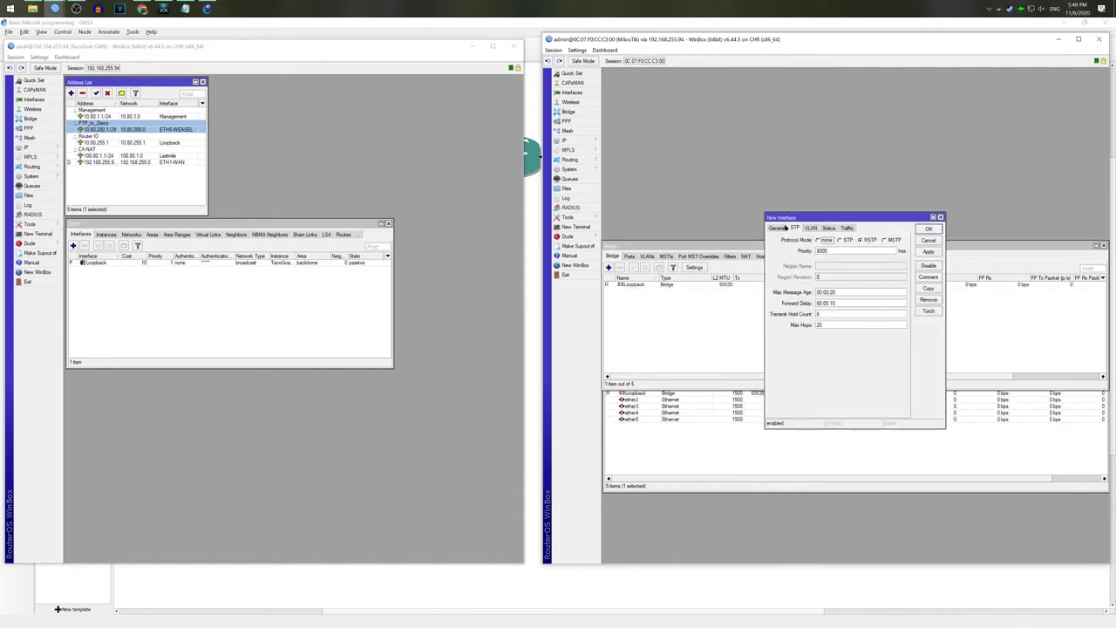
{"action": "left_click", "coordinate": [780, 228]}
{"action": "type", "text": "Management"}
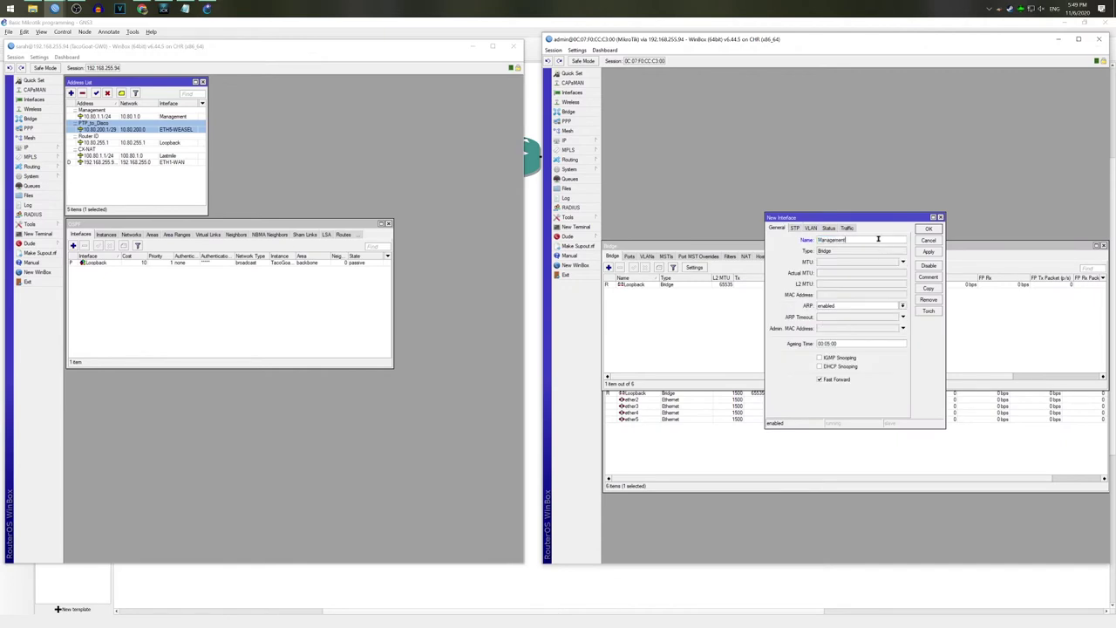
{"action": "key", "text": "Return"}
{"action": "left_click", "coordinate": [608, 268]}
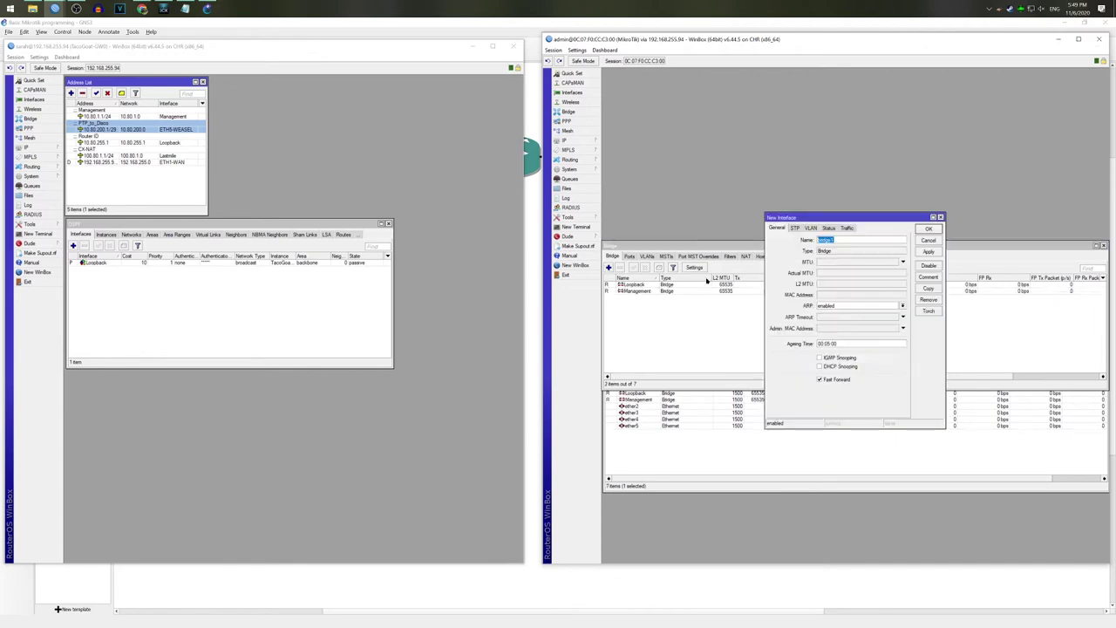
{"action": "type", "text": "Lastmile"}
{"action": "key", "text": "Return"}
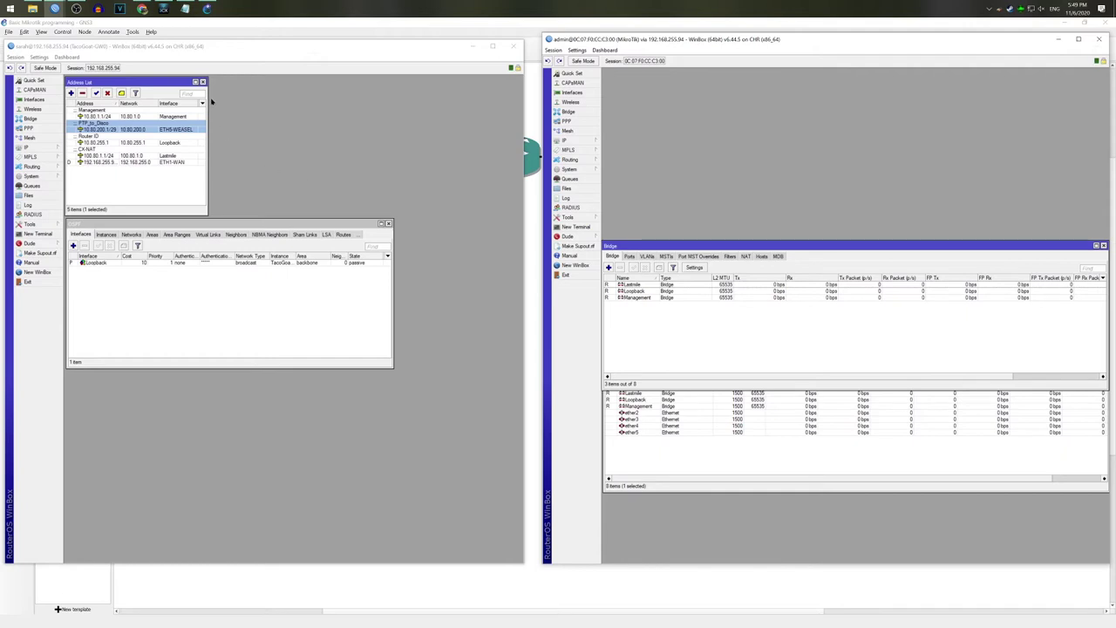
Step: Close the address and OSPF windows and review GW0's interfaces and VLANs
{"action": "left_click", "coordinate": [202, 82]}
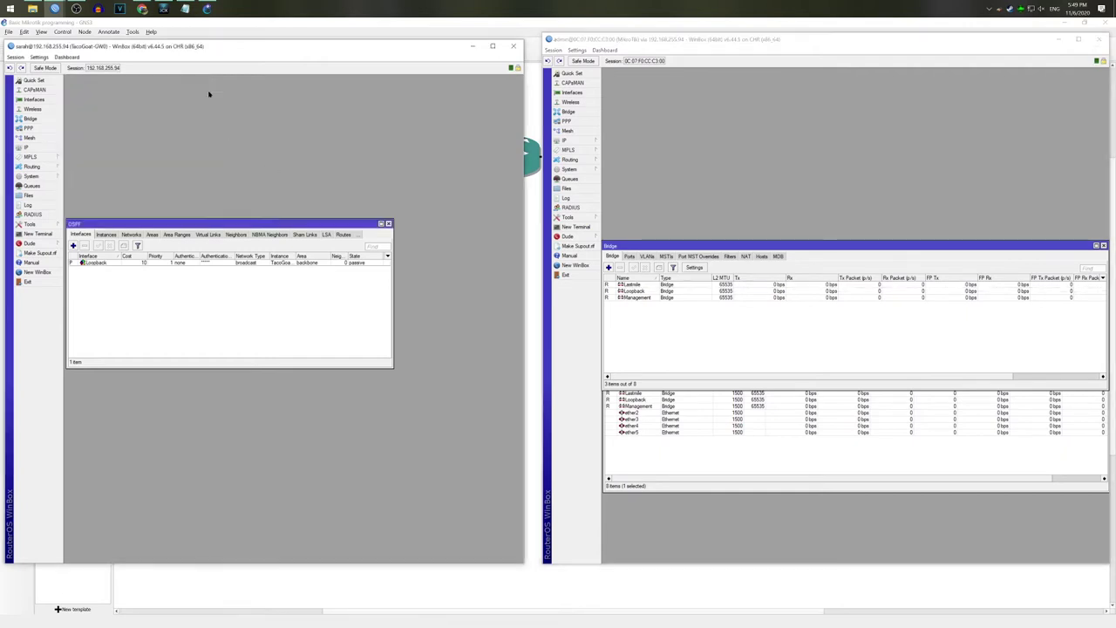
{"action": "left_click", "coordinate": [388, 224]}
{"action": "left_click", "coordinate": [35, 99]}
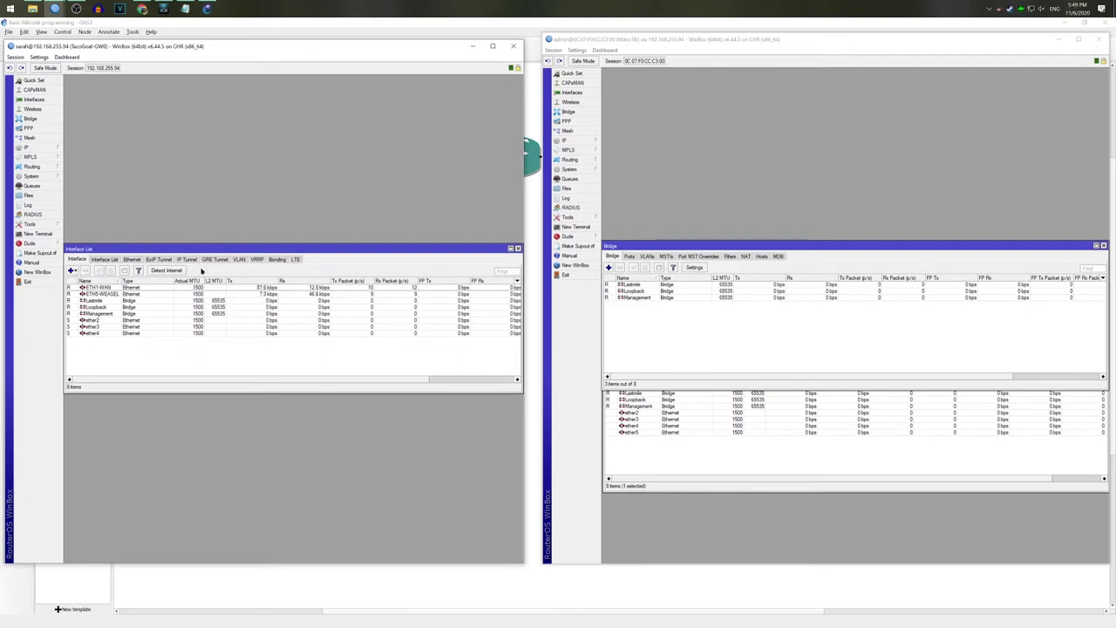
{"action": "left_click", "coordinate": [238, 260]}
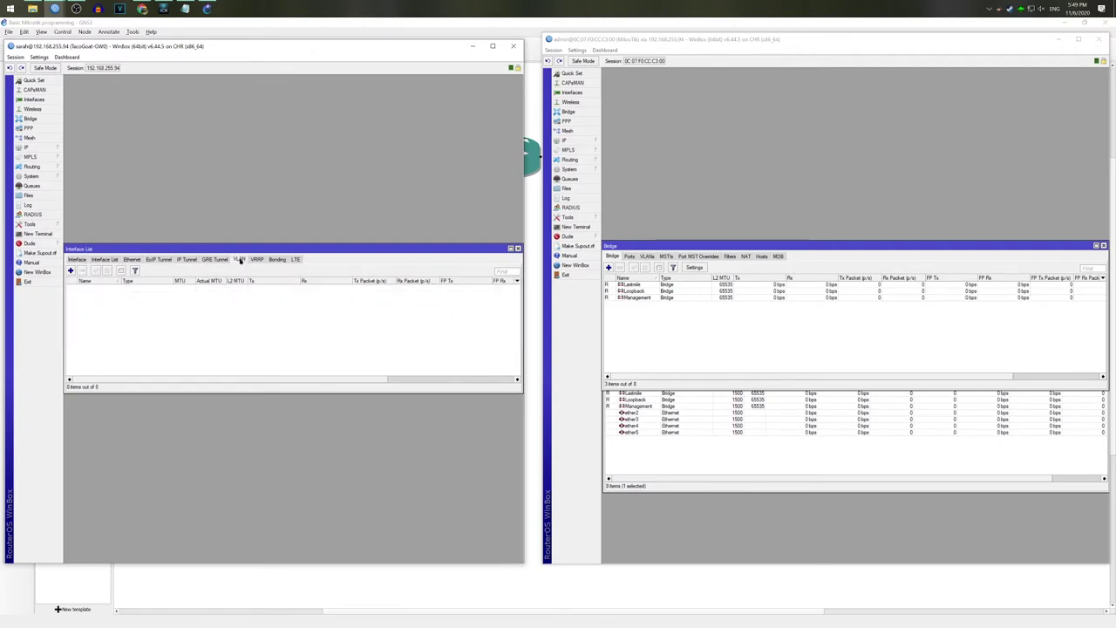
{"action": "left_click", "coordinate": [76, 260]}
Step: Create VLAN interface VL1001-MGMT with VLAN ID 1001 on the Lastmile bridge
{"action": "left_click", "coordinate": [73, 271]}
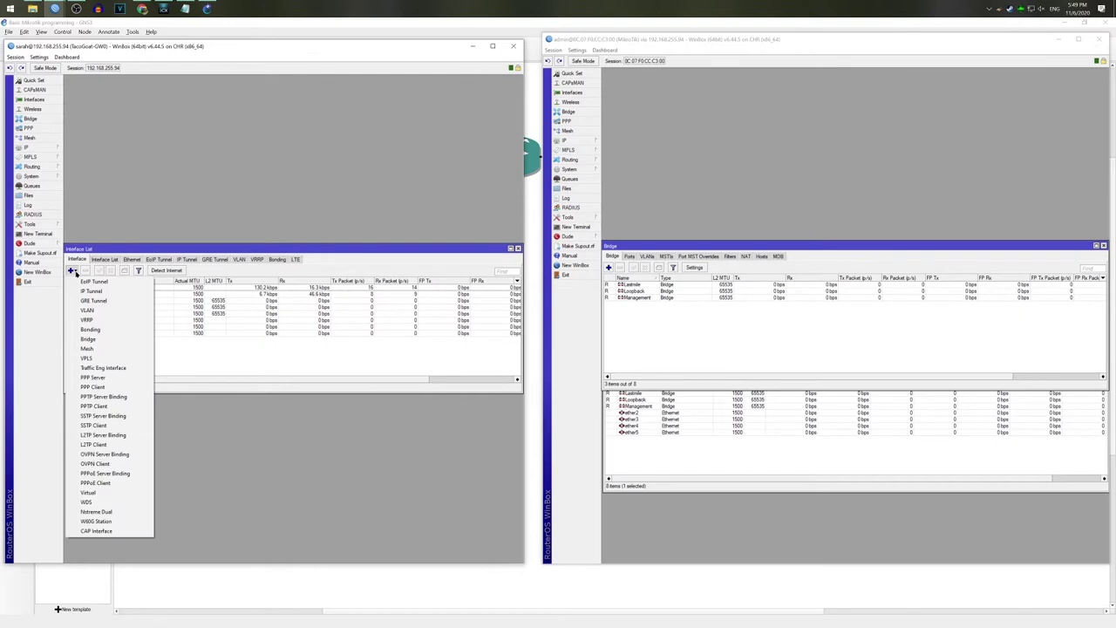
{"action": "left_click", "coordinate": [87, 310]}
{"action": "left_click", "coordinate": [247, 335]}
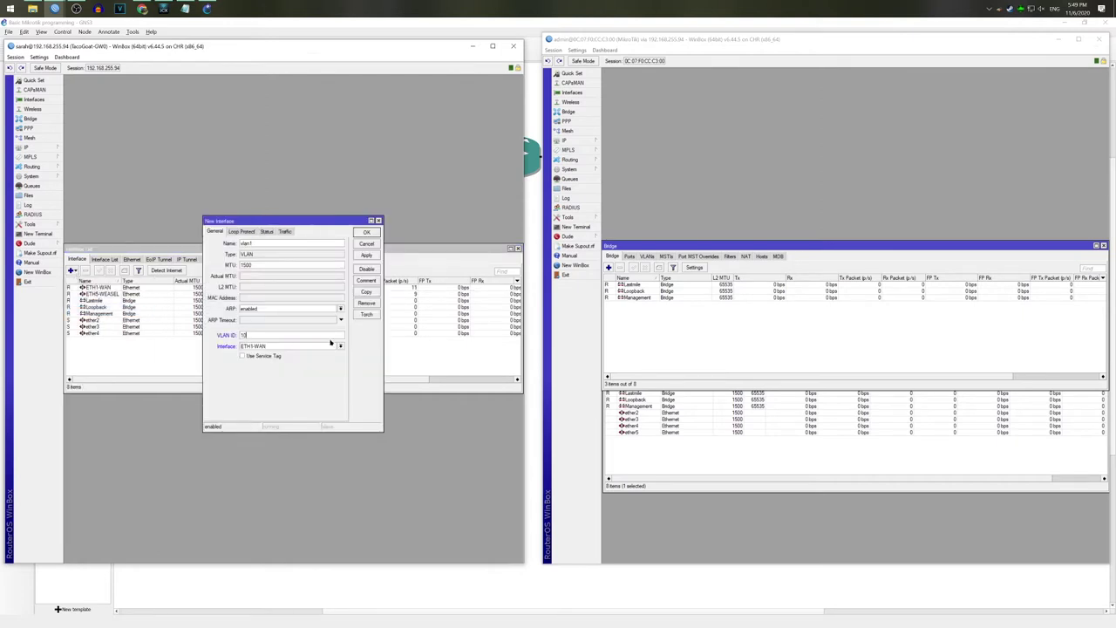
{"action": "double_click", "coordinate": [289, 240]}
{"action": "type", "text": "VL1001-MGMT"}
{"action": "left_click", "coordinate": [340, 347]}
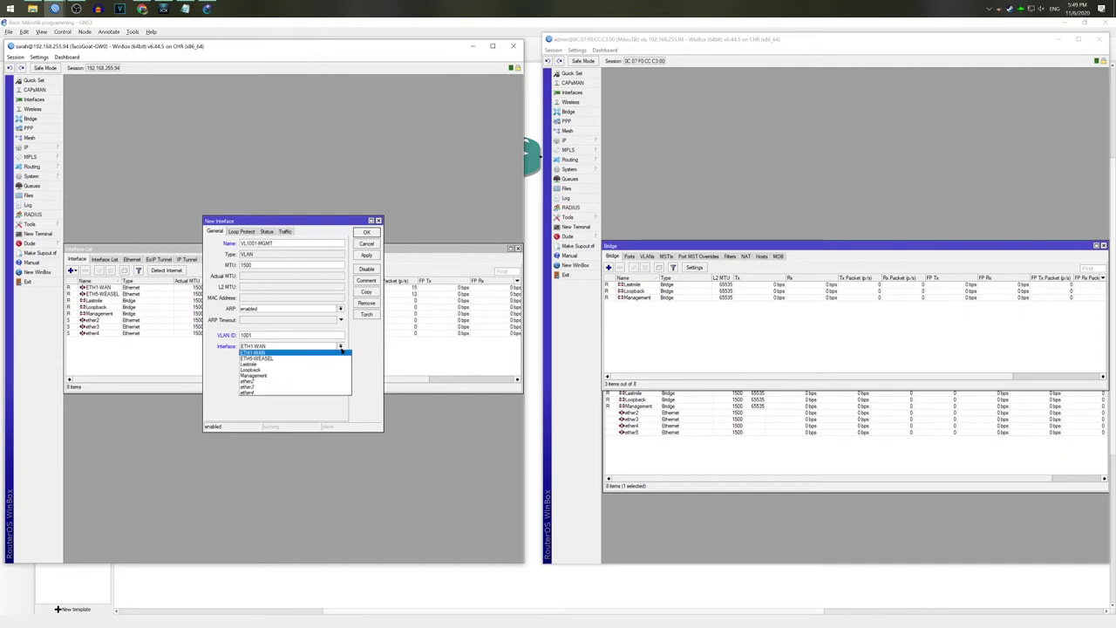
{"action": "left_click", "coordinate": [282, 363]}
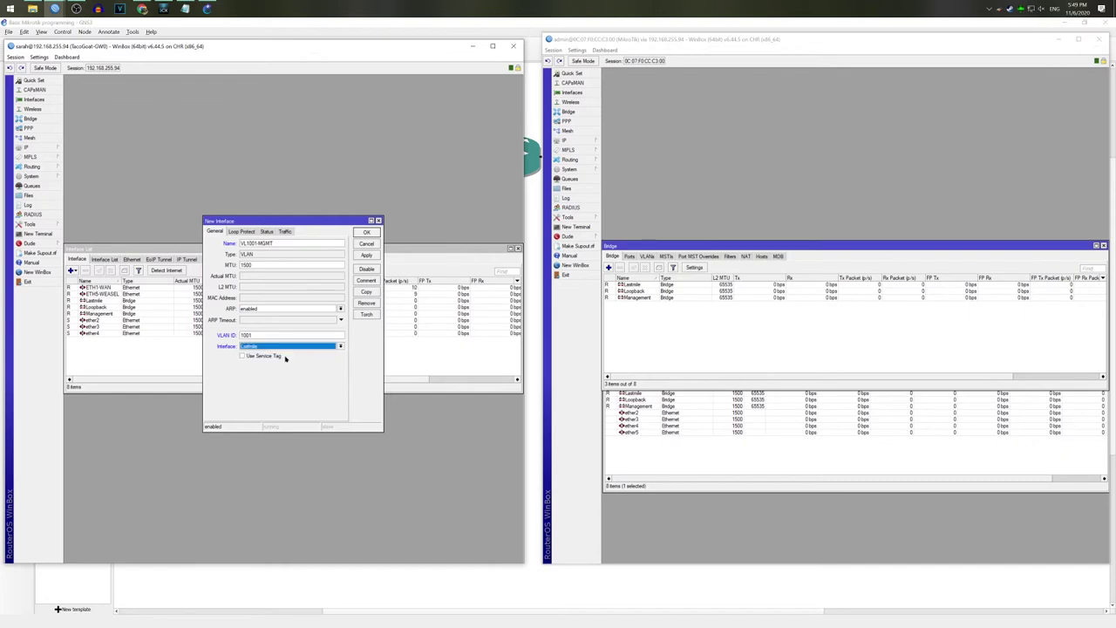
{"action": "left_click", "coordinate": [368, 256]}
{"action": "left_click", "coordinate": [366, 233]}
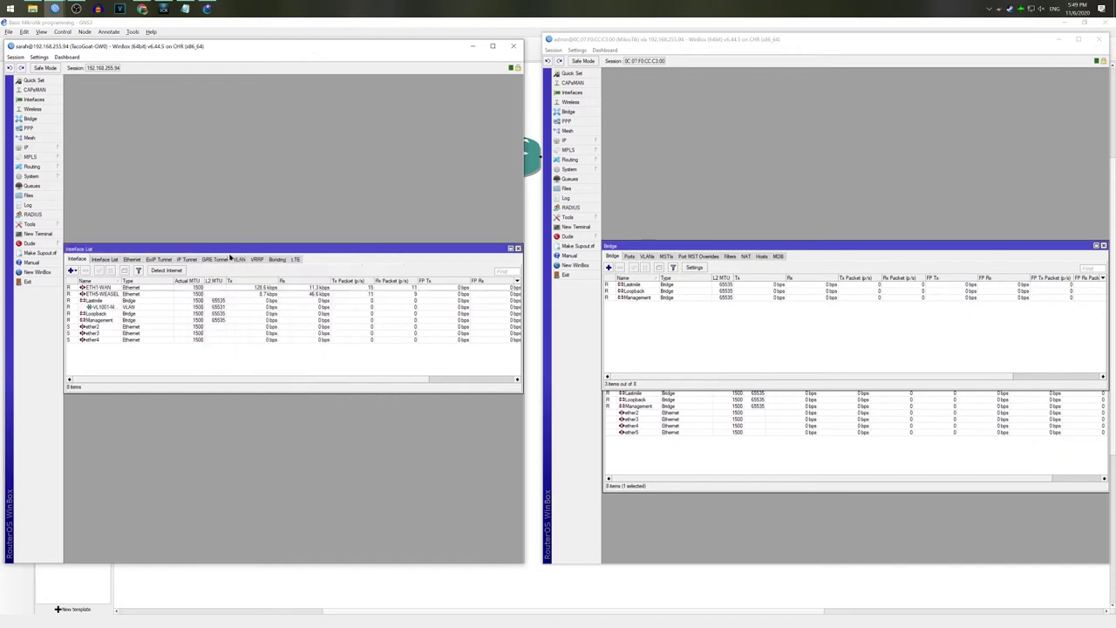
{"action": "left_click_drag", "start_coordinate": [120, 282], "coordinate": [143, 281]}
{"action": "left_click", "coordinate": [111, 308]}
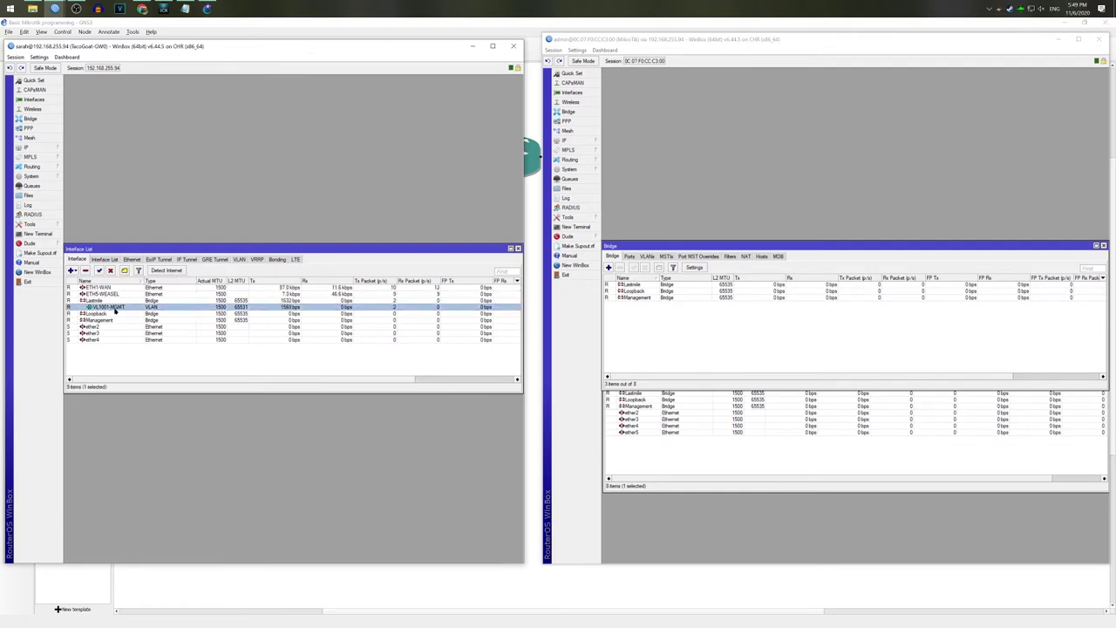
Step: Add VL1001-MGMT as a port of the Management bridge, then close the Bridge and Interface windows
{"action": "left_click", "coordinate": [53, 120]}
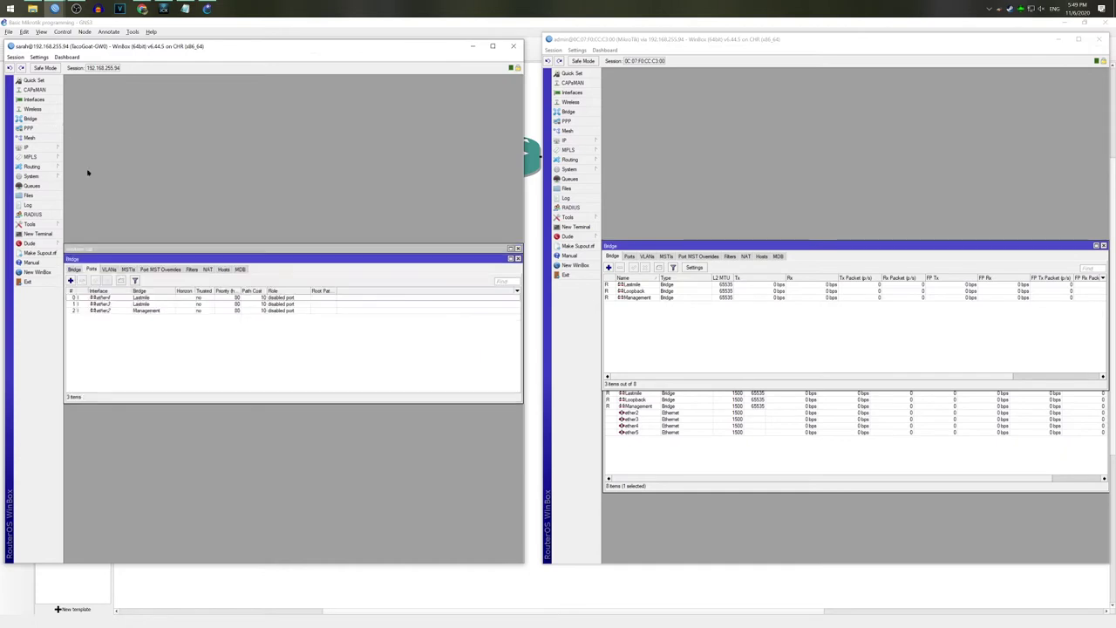
{"action": "left_click", "coordinate": [70, 280]}
{"action": "left_click", "coordinate": [329, 280]}
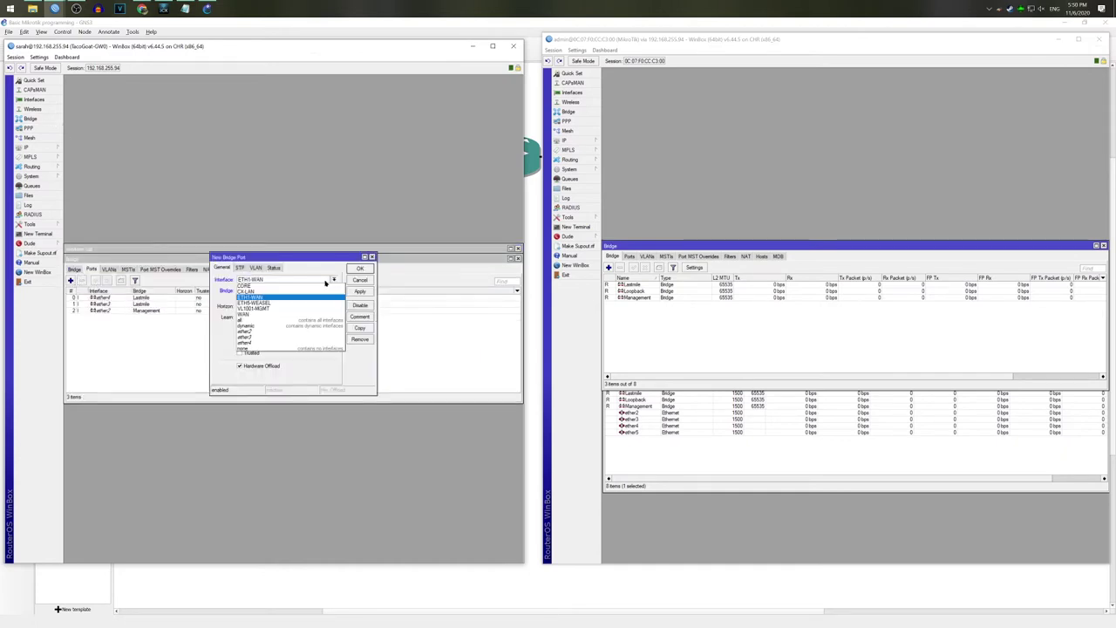
{"action": "left_click", "coordinate": [257, 308]}
{"action": "left_click", "coordinate": [333, 291]}
{"action": "left_click", "coordinate": [297, 303]}
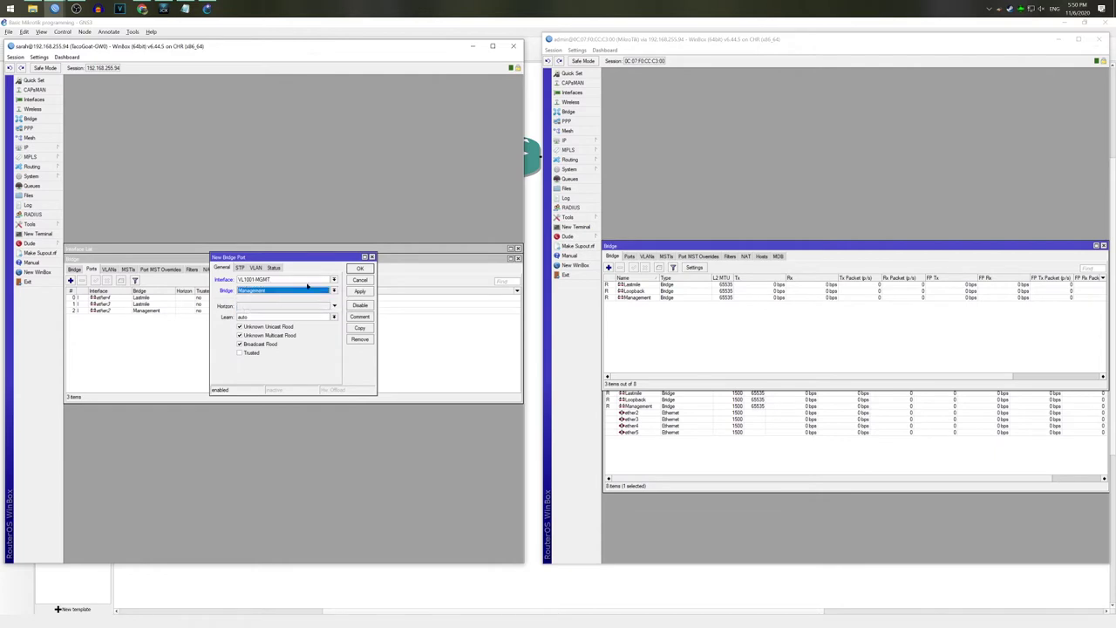
{"action": "left_click", "coordinate": [360, 269]}
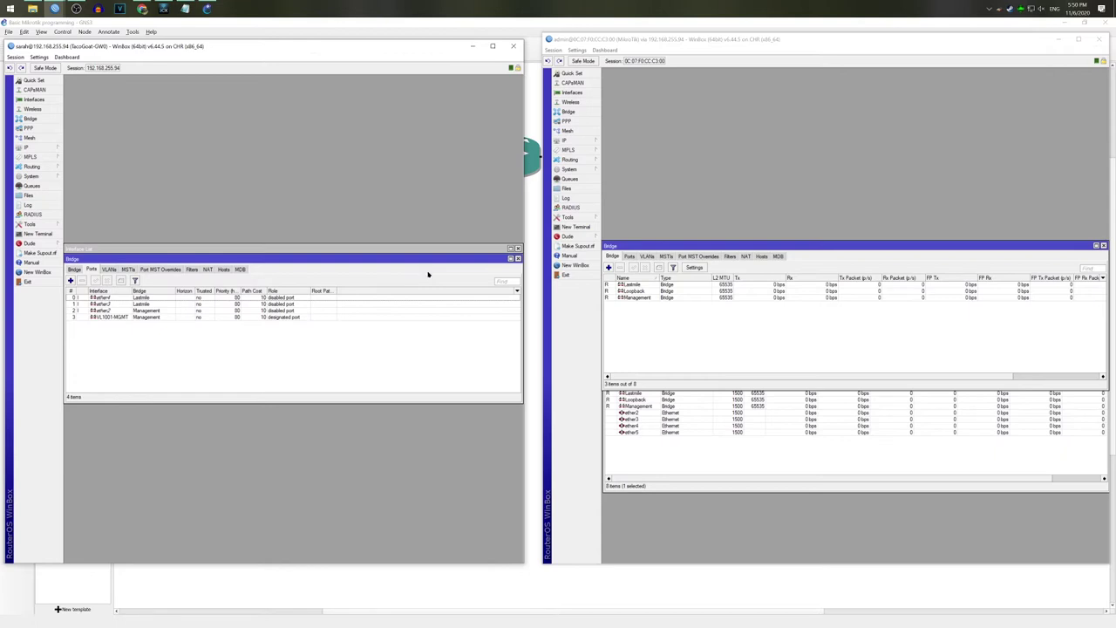
{"action": "left_click", "coordinate": [518, 258]}
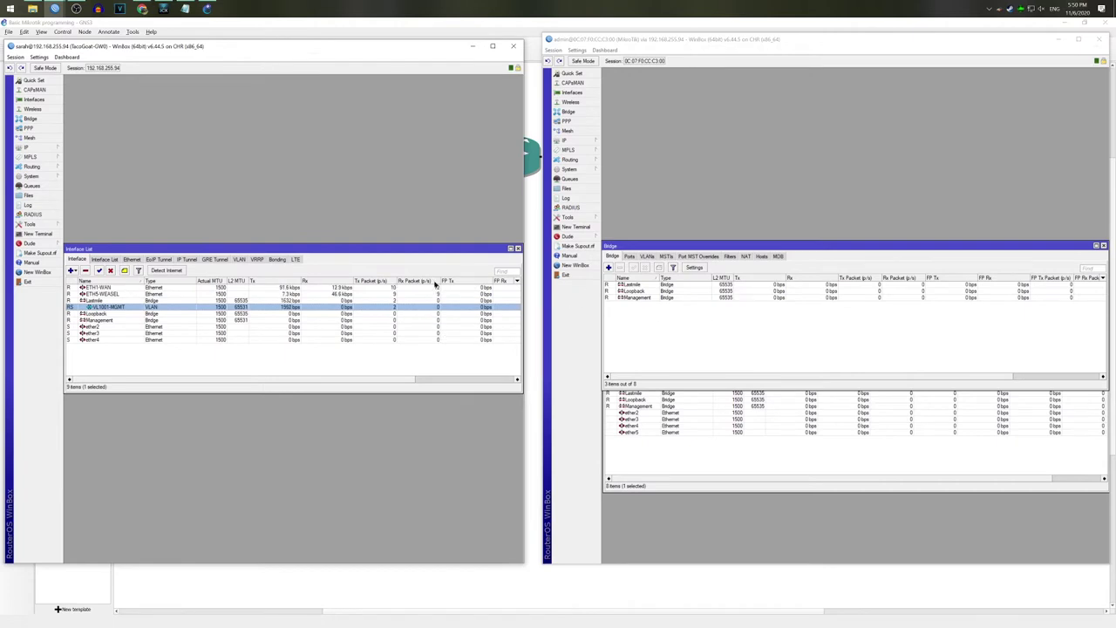
{"action": "left_click", "coordinate": [518, 249]}
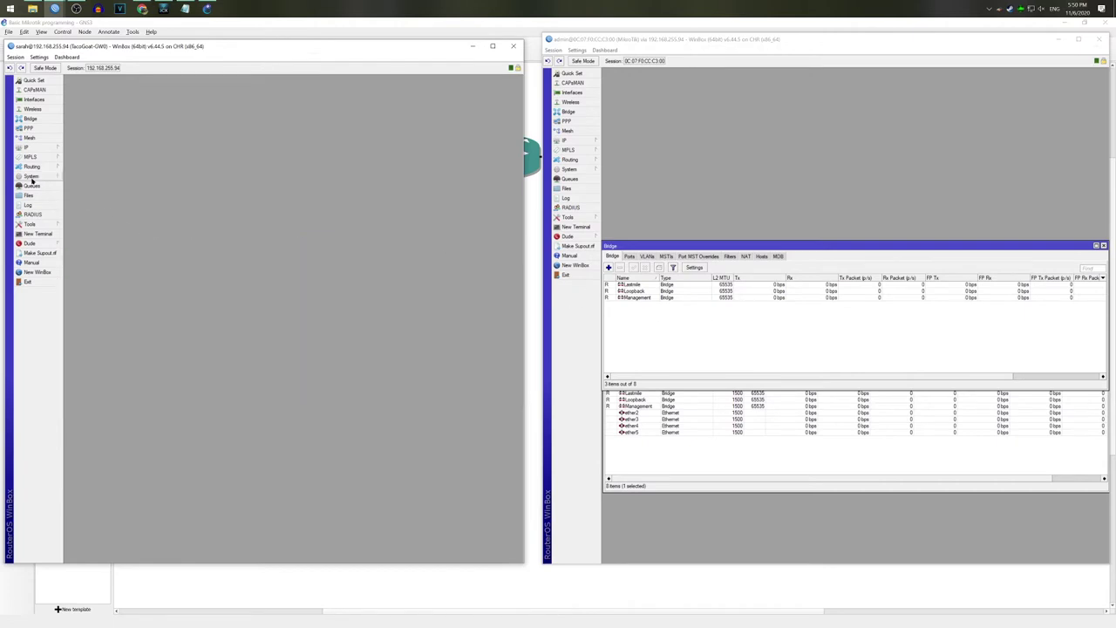
Step: Open the OSPF settings and rearrange the windows, closing the second router's bridge window
{"action": "mouse_move", "coordinate": [55, 166]}
{"action": "left_click", "coordinate": [74, 205]}
{"action": "left_click_drag", "start_coordinate": [131, 220], "coordinate": [133, 83]}
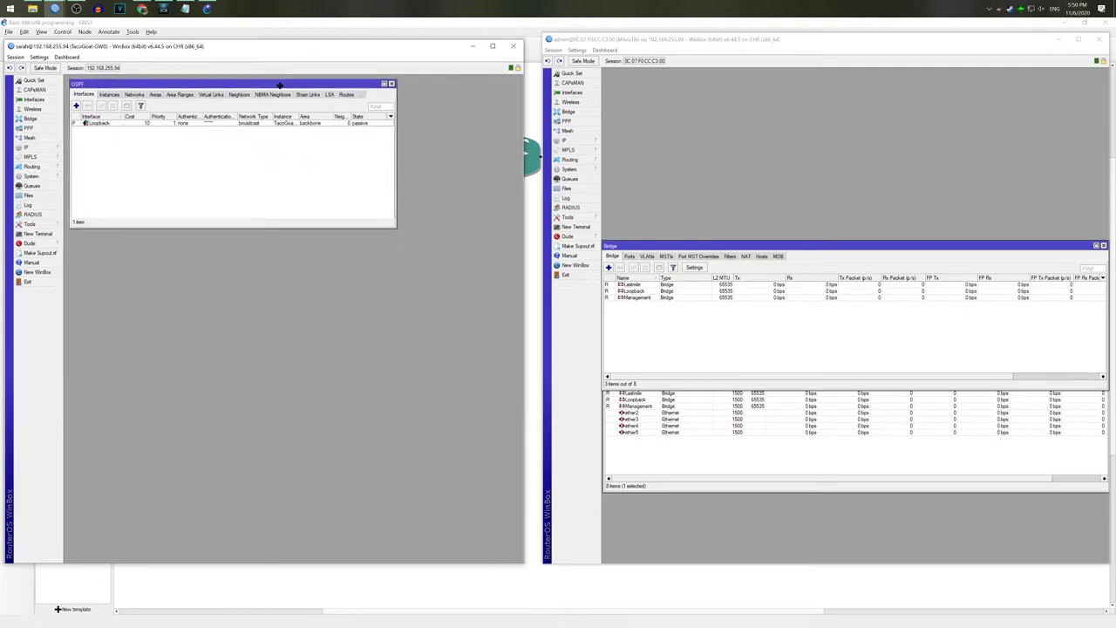
{"action": "left_click_drag", "start_coordinate": [660, 252], "coordinate": [660, 312]}
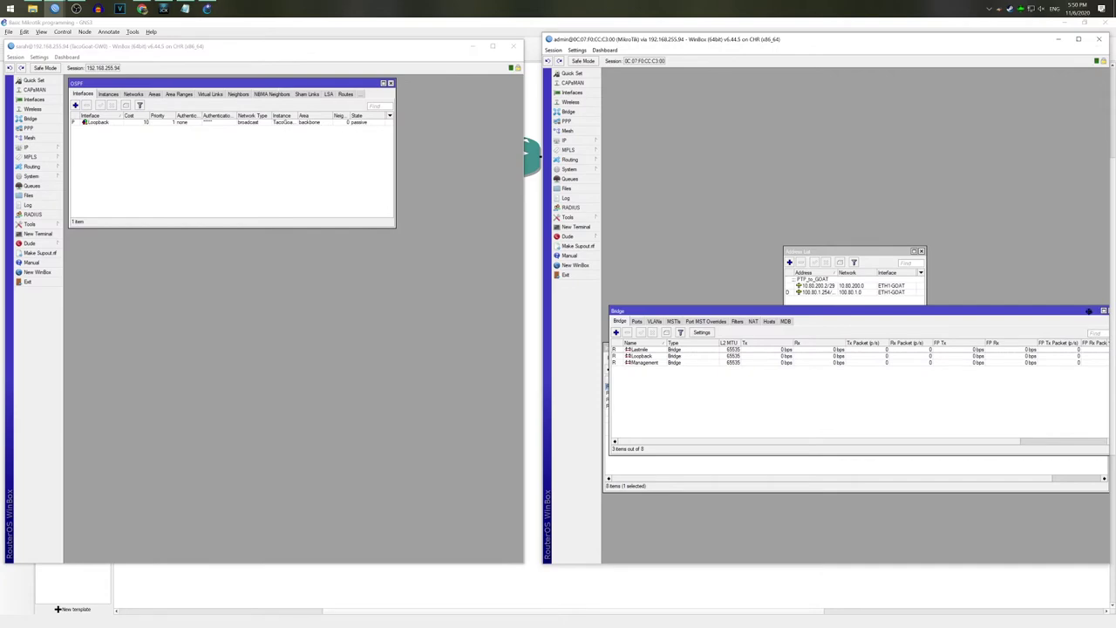
{"action": "left_click_drag", "start_coordinate": [1101, 313], "coordinate": [1046, 324]}
{"action": "left_click", "coordinate": [1046, 325]}
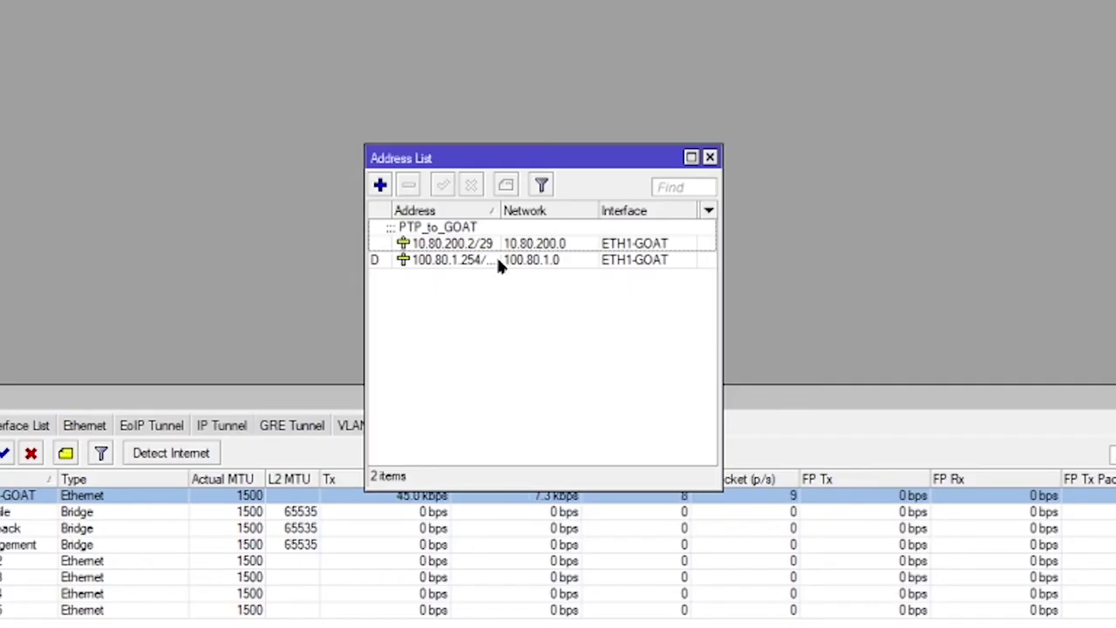
{"action": "left_click", "coordinate": [837, 292]}
{"action": "left_click_drag", "start_coordinate": [837, 273], "coordinate": [845, 273]}
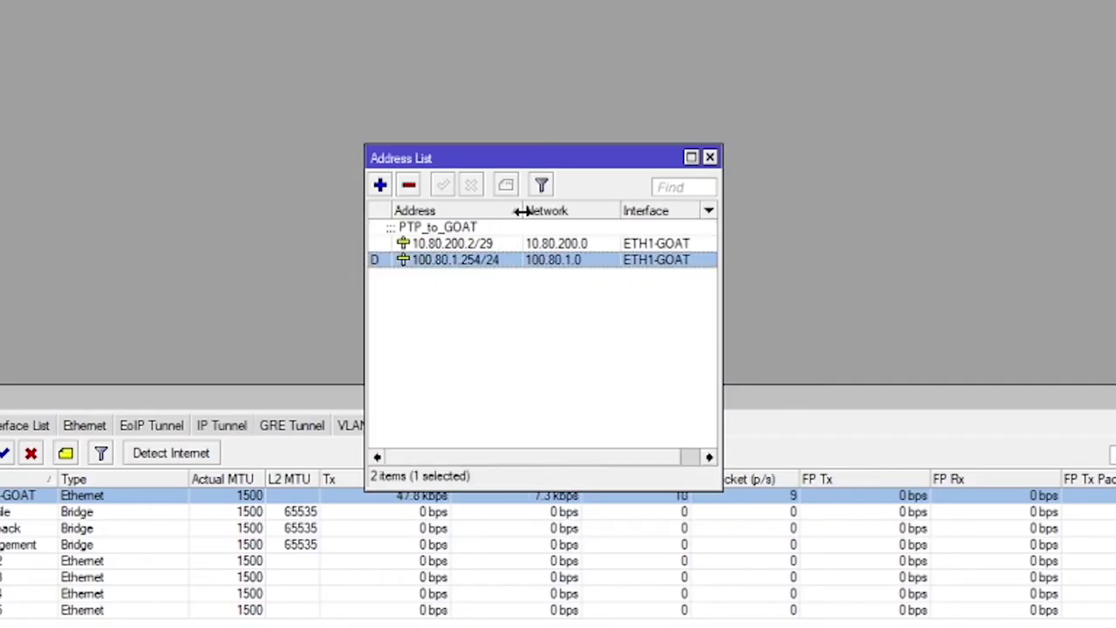
{"action": "left_click_drag", "start_coordinate": [508, 157], "coordinate": [160, 0]}
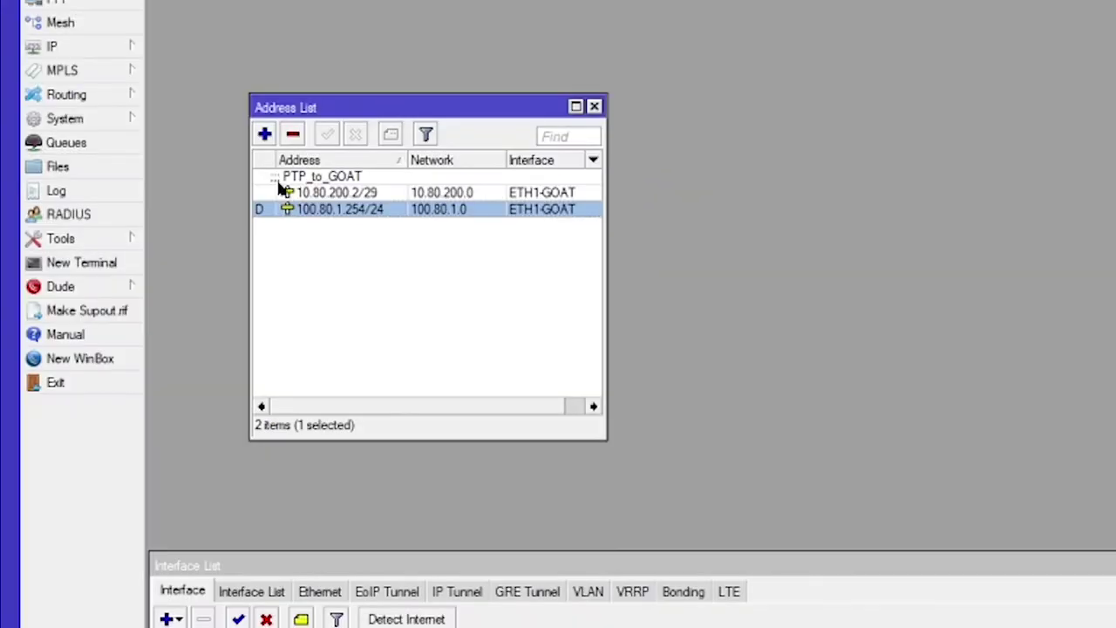
Step: Add address 10.80.255.2 on the Loopback interface with the comment 'Router ID'
{"action": "left_click", "coordinate": [264, 134]}
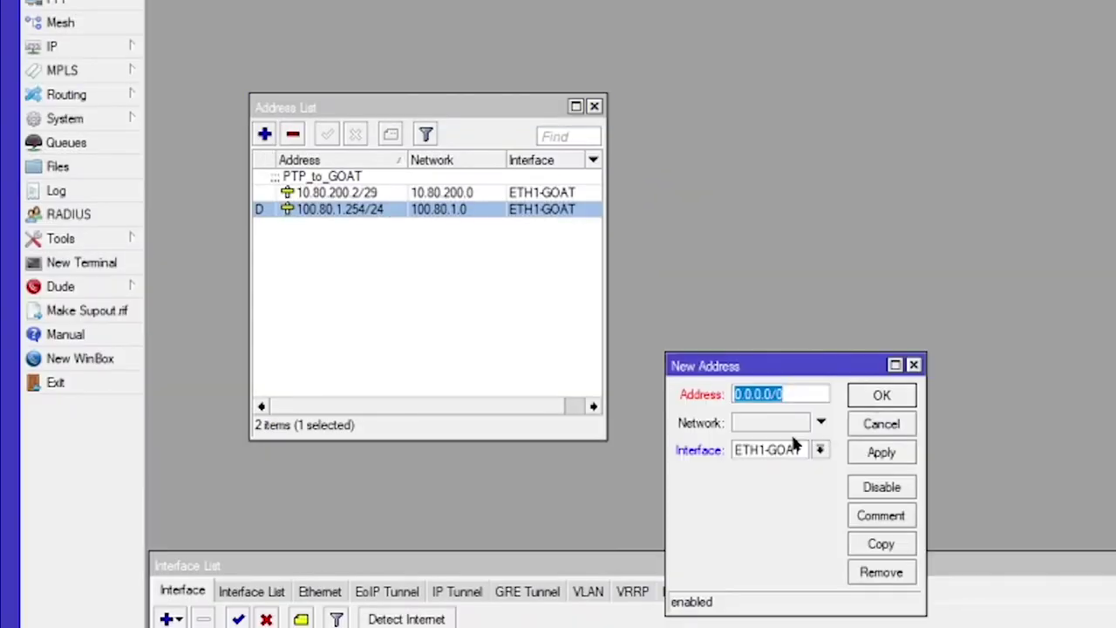
{"action": "type", "text": "10.80.255.2"}
{"action": "left_click", "coordinate": [902, 515]}
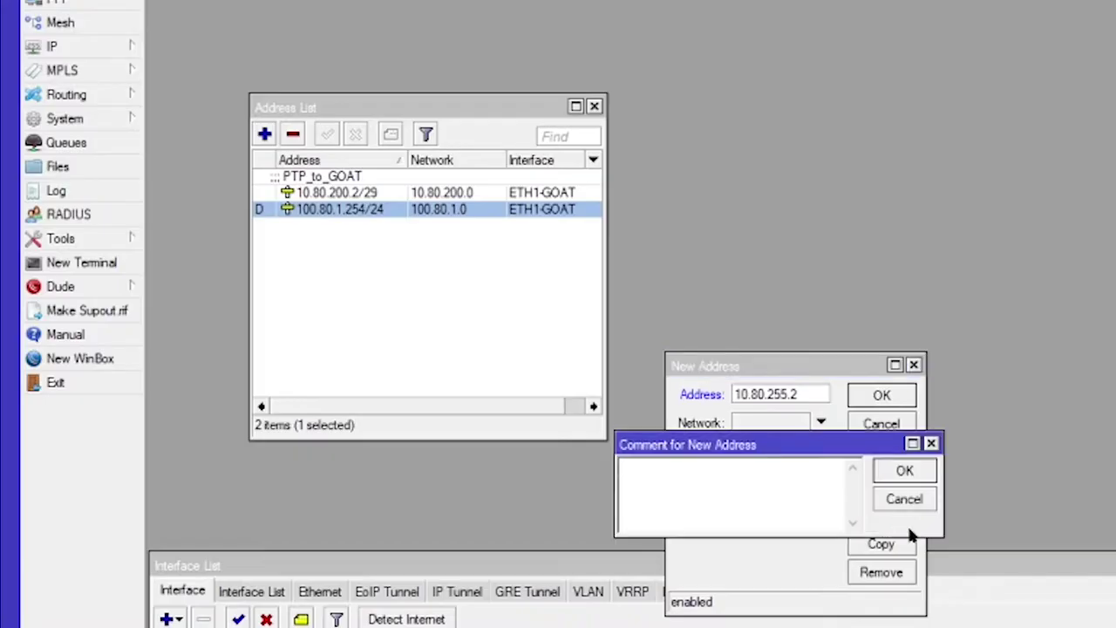
{"action": "type", "text": "Router"}
{"action": "key", "text": "Return"}
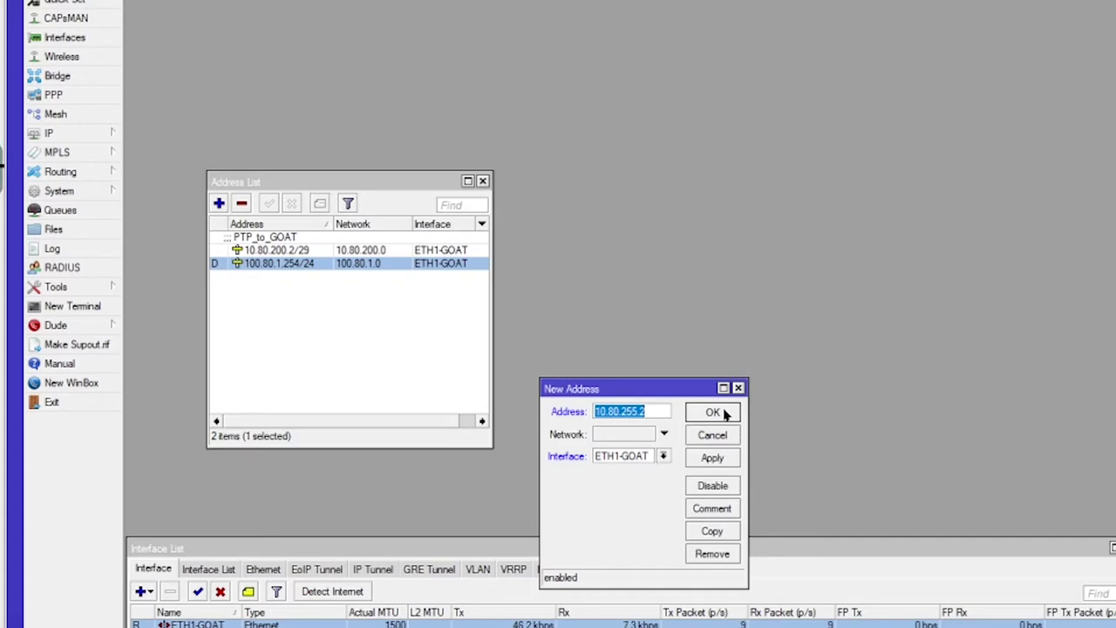
{"action": "left_click", "coordinate": [664, 455]}
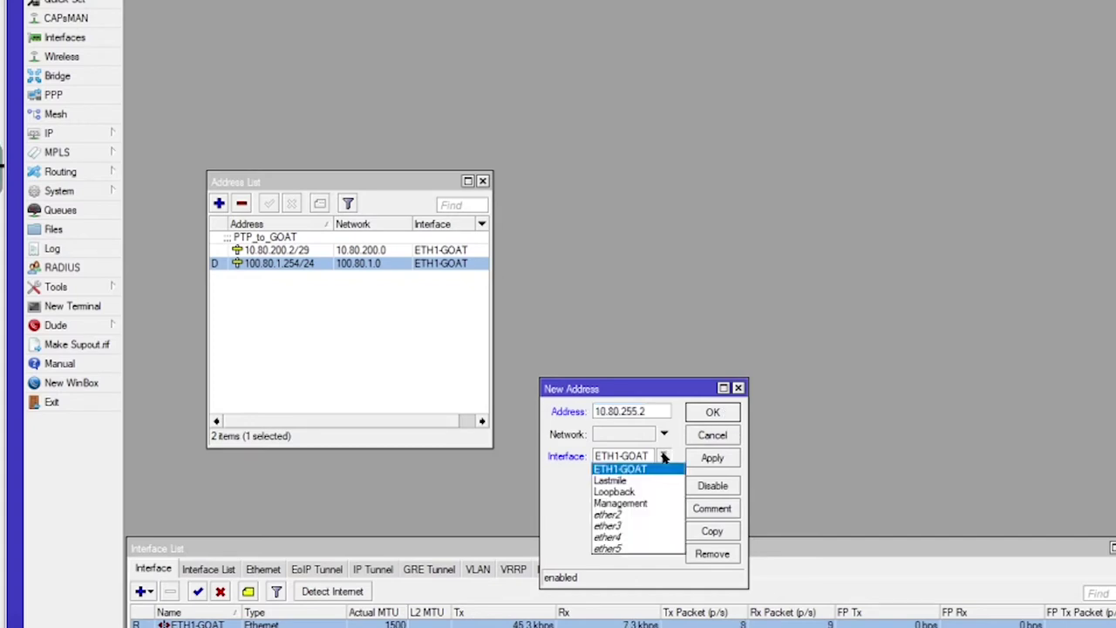
{"action": "left_click", "coordinate": [632, 492]}
{"action": "left_click", "coordinate": [711, 416]}
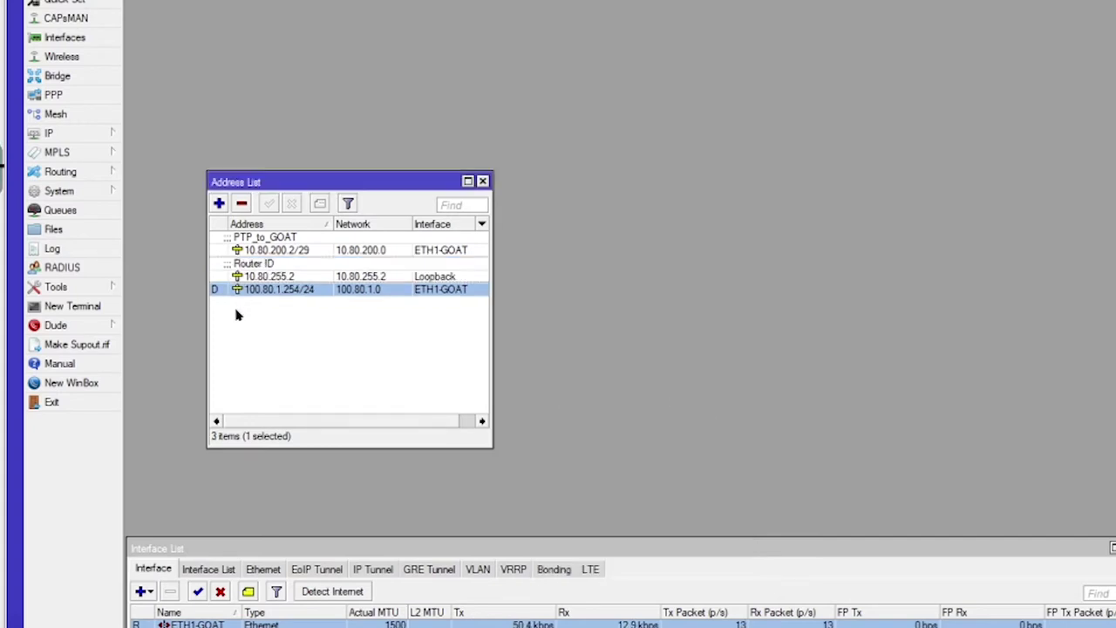
Step: Copy the 10.80.255.2 address from its entry's details
{"action": "double_click", "coordinate": [271, 277]}
{"action": "right_click", "coordinate": [641, 413]}
{"action": "left_click", "coordinate": [663, 439]}
{"action": "left_click", "coordinate": [707, 408]}
{"action": "left_click_drag", "start_coordinate": [397, 183], "coordinate": [1037, 0]}
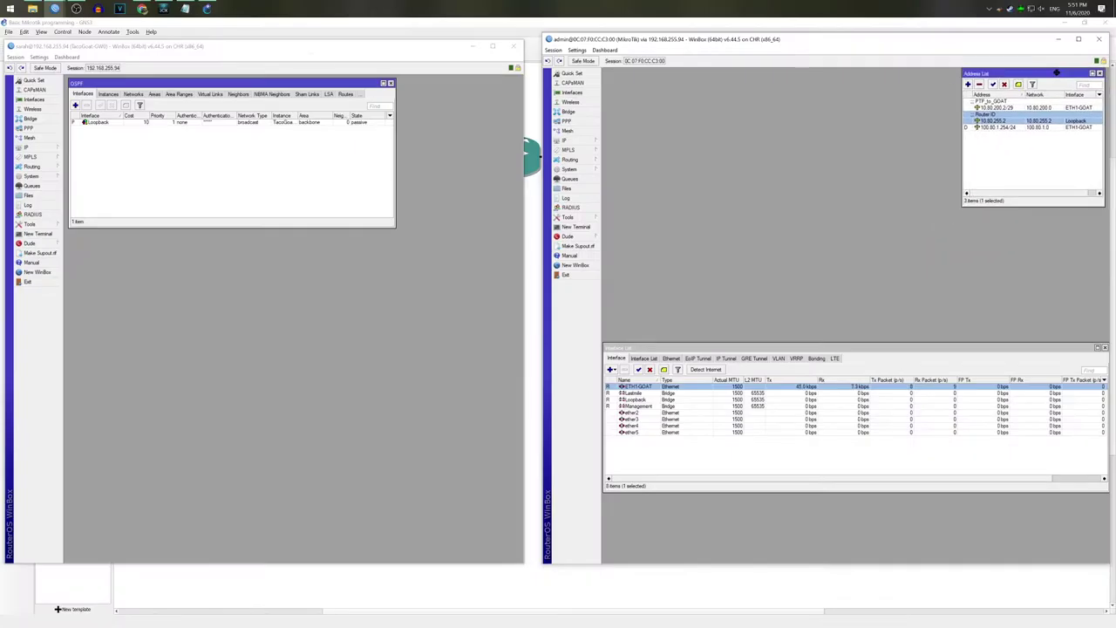
Step: On the new router, add 10.80.255.2 as an OSPF network in the backbone area
{"action": "left_click", "coordinate": [586, 162]}
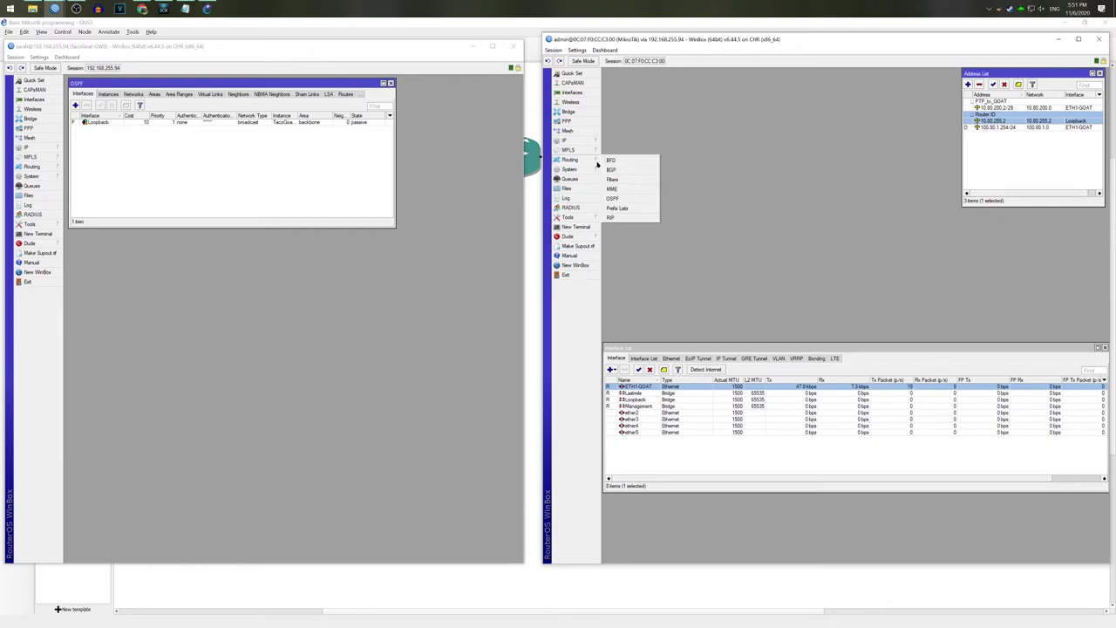
{"action": "left_click", "coordinate": [613, 198]}
{"action": "left_click_drag", "start_coordinate": [756, 230], "coordinate": [667, 65]}
{"action": "left_click", "coordinate": [642, 88]}
{"action": "left_click", "coordinate": [611, 100]}
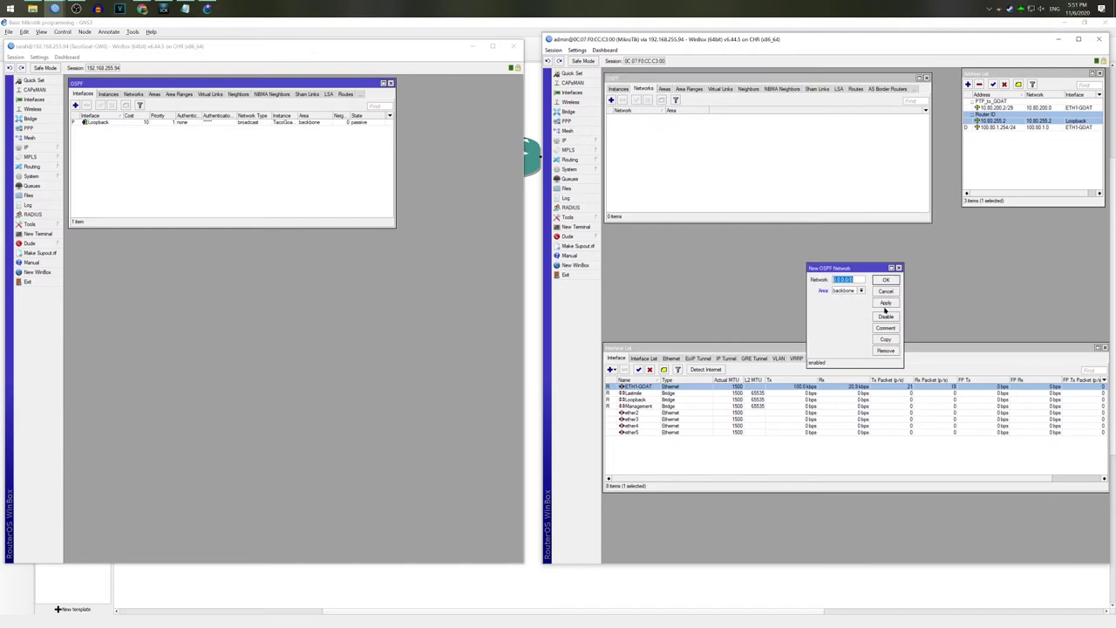
{"action": "left_click", "coordinate": [885, 304]}
Step: Add 10.80.200.0/29, taken from the 10.80.200.2/29 address, as a backbone OSPF network
{"action": "double_click", "coordinate": [1047, 108]}
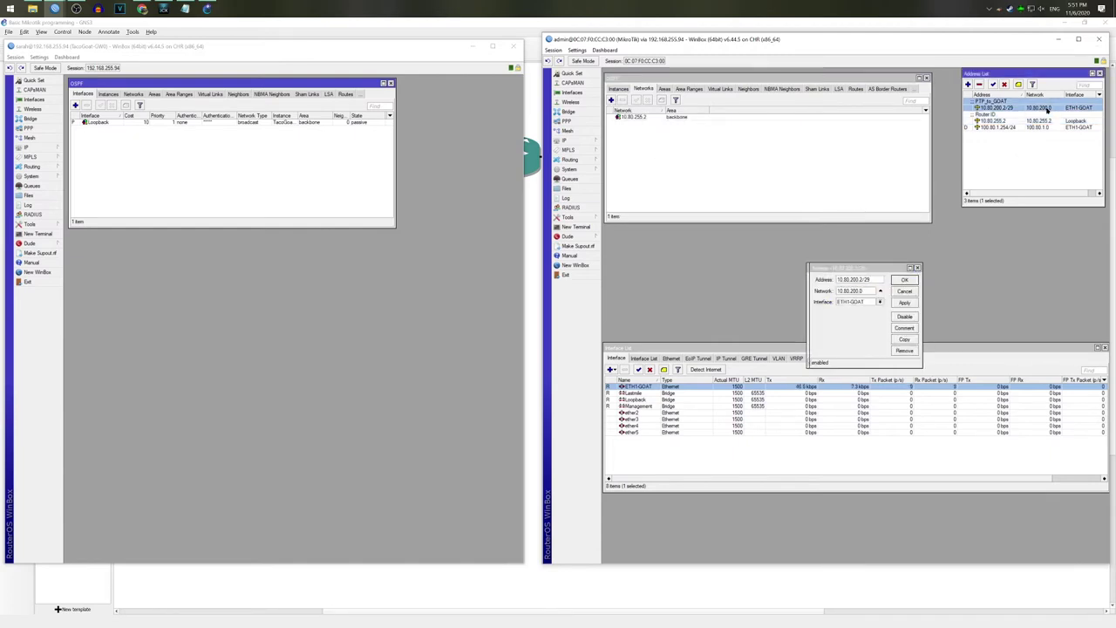
{"action": "left_click", "coordinate": [880, 291]}
{"action": "left_click", "coordinate": [900, 293]}
{"action": "left_click", "coordinate": [904, 292]}
{"action": "left_click", "coordinate": [859, 279]}
{"action": "key", "text": "ctrl+a"}
{"action": "key", "text": "ctrl+v"}
{"action": "type", "text": "/29"}
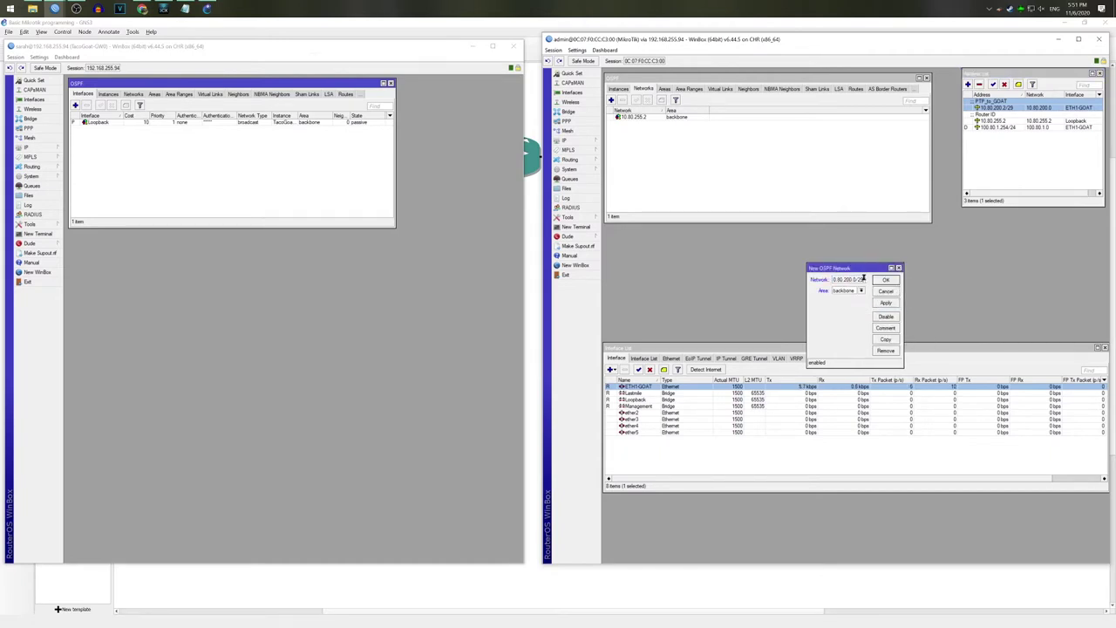
{"action": "left_click", "coordinate": [887, 281]}
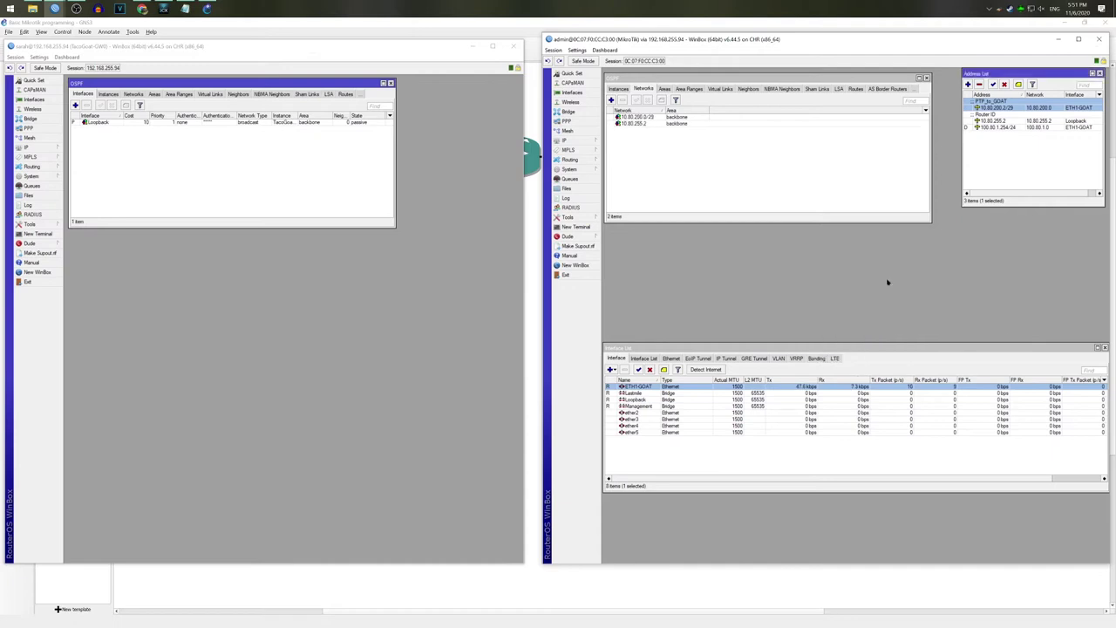
Step: Open the 10.80.255.2 OSPF network entry
{"action": "left_click", "coordinate": [652, 124]}
{"action": "left_click", "coordinate": [651, 119]}
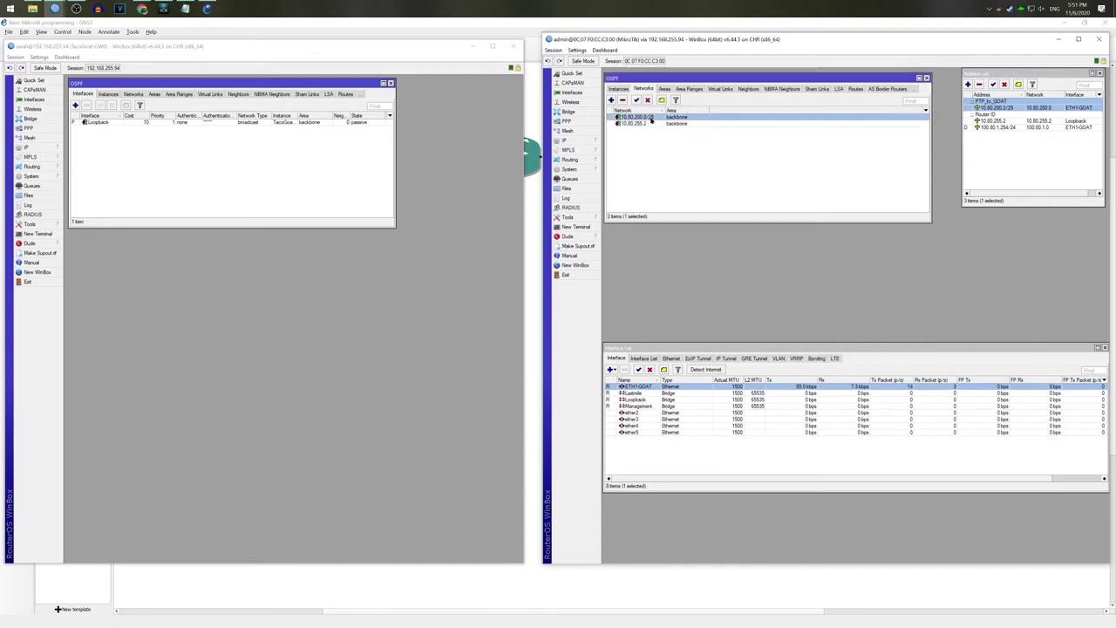
{"action": "double_click", "coordinate": [635, 123]}
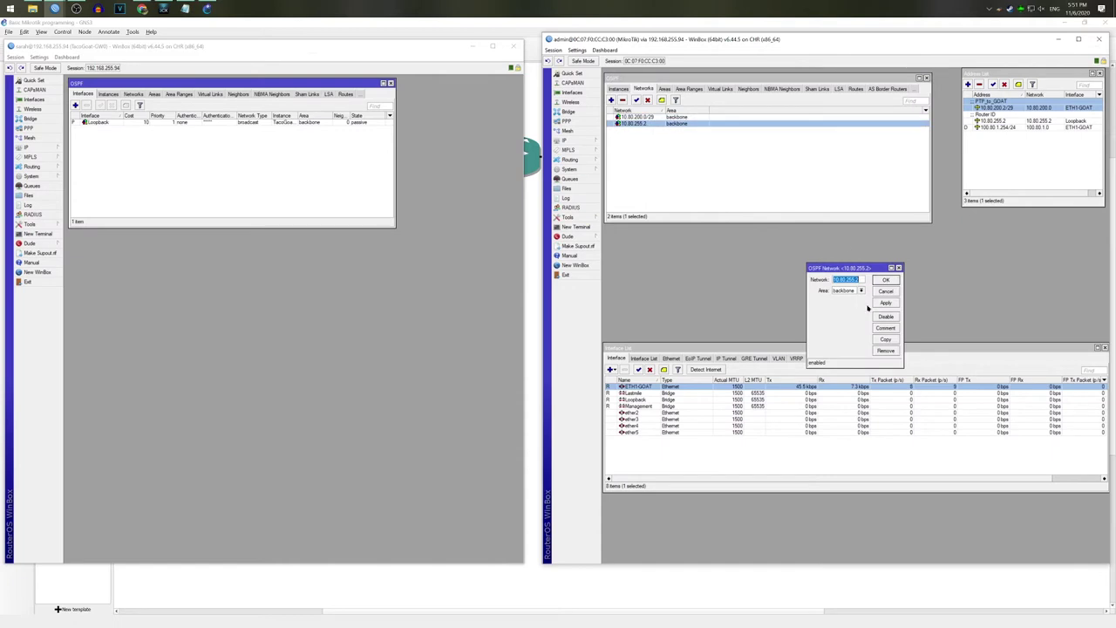
Step: Set the default OSPF instance's router ID to 10.80.255.2
{"action": "left_click", "coordinate": [886, 279]}
{"action": "left_click", "coordinate": [644, 89]}
{"action": "left_click", "coordinate": [655, 117]}
{"action": "double_click", "coordinate": [655, 117]}
{"action": "double_click", "coordinate": [853, 263]}
{"action": "right_click", "coordinate": [854, 264]}
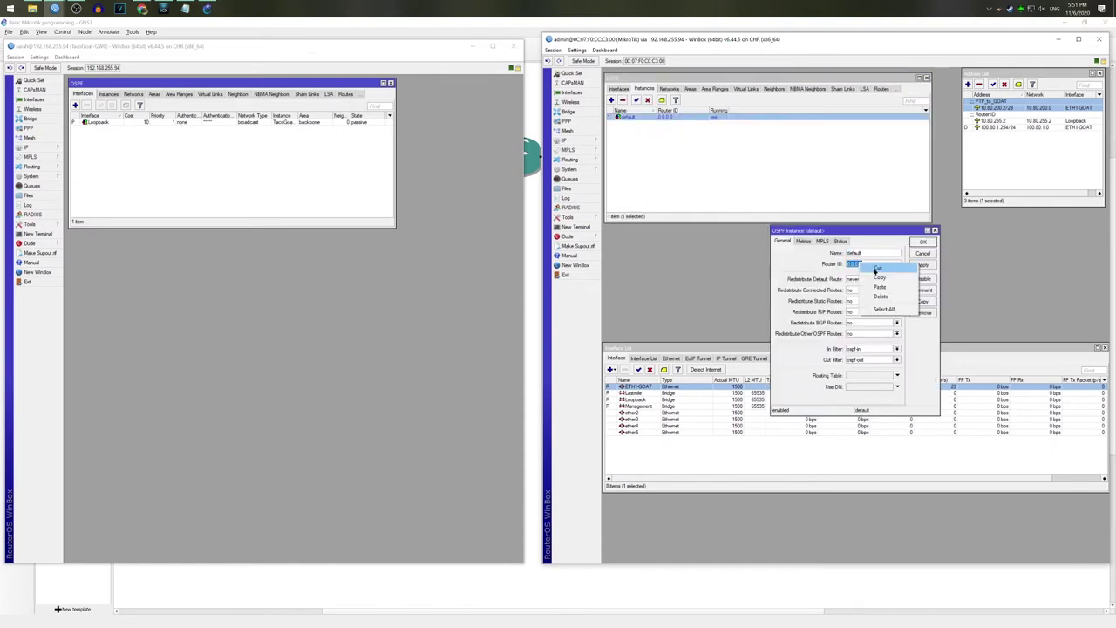
{"action": "left_click", "coordinate": [880, 296]}
{"action": "right_click", "coordinate": [868, 267]}
{"action": "left_click", "coordinate": [882, 288]}
{"action": "right_click", "coordinate": [862, 264]}
{"action": "left_click", "coordinate": [876, 290]}
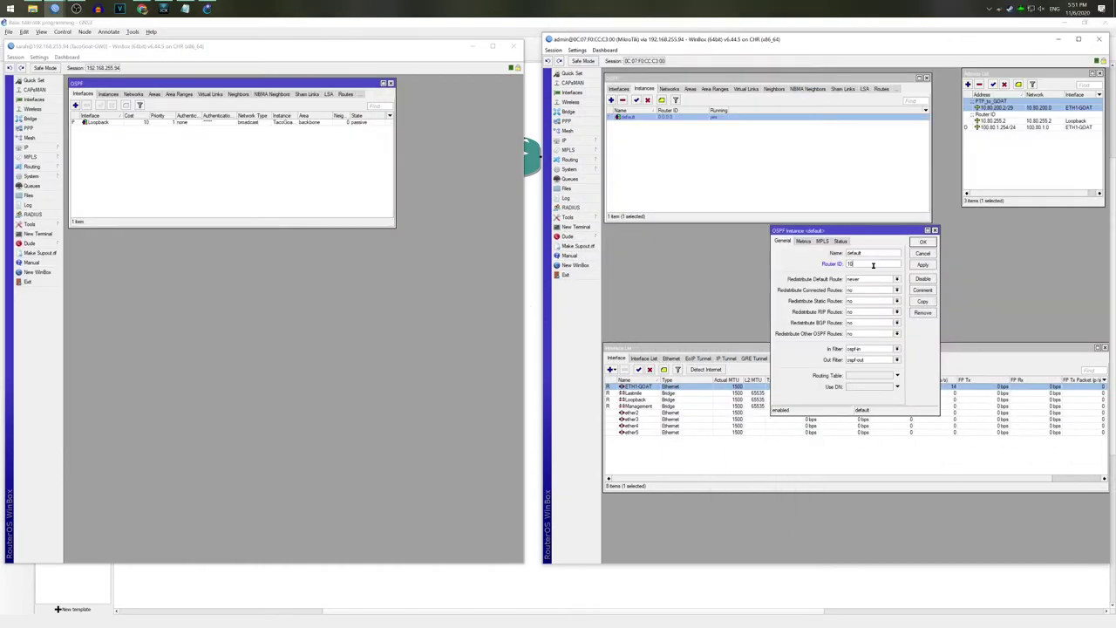
{"action": "type", "text": "80.255.2"}
Step: Redistribute connected and static routes as type 1
{"action": "left_click", "coordinate": [884, 290]}
{"action": "left_click", "coordinate": [863, 295]}
{"action": "left_click", "coordinate": [862, 301]}
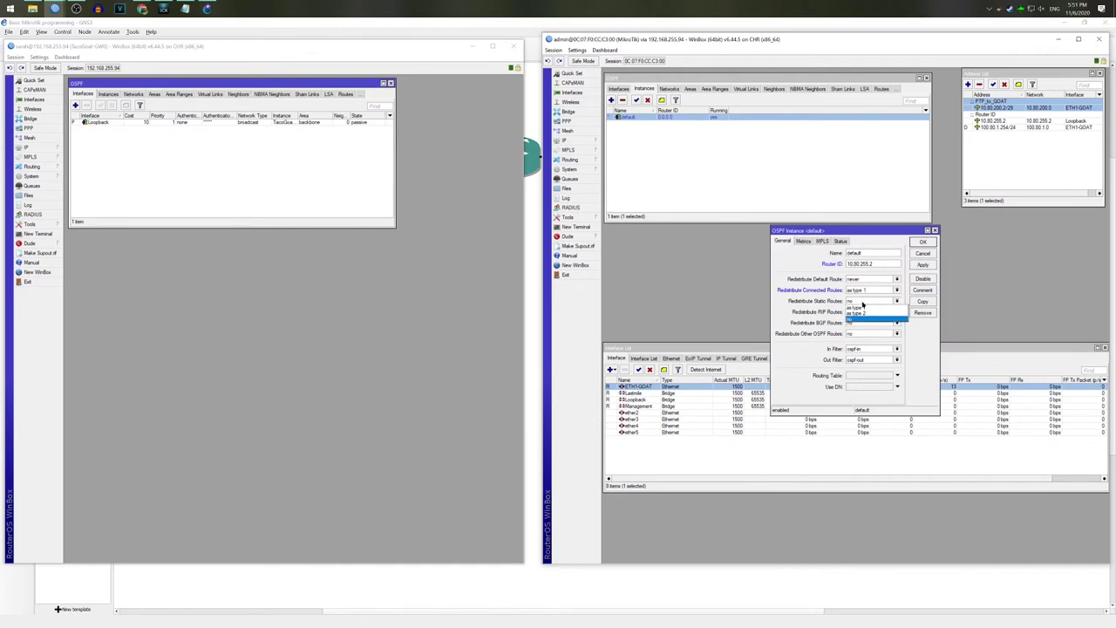
{"action": "left_click", "coordinate": [862, 307]}
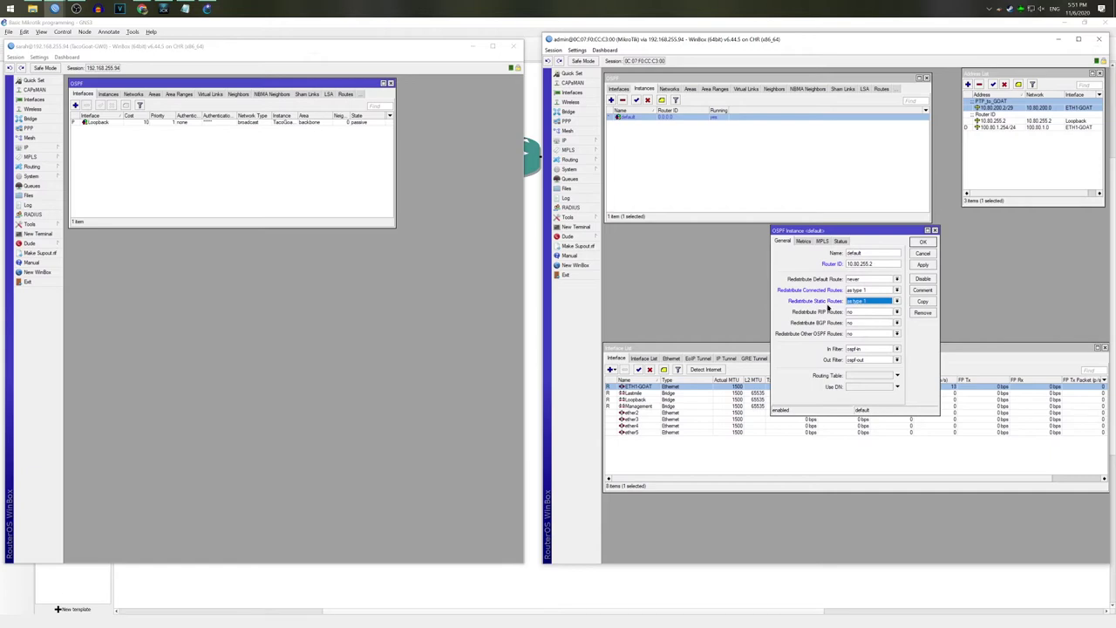
Step: Check the existing router's route list for the 10.80.200.0/29 route
{"action": "left_click", "coordinate": [26, 148]}
{"action": "left_click", "coordinate": [87, 291]}
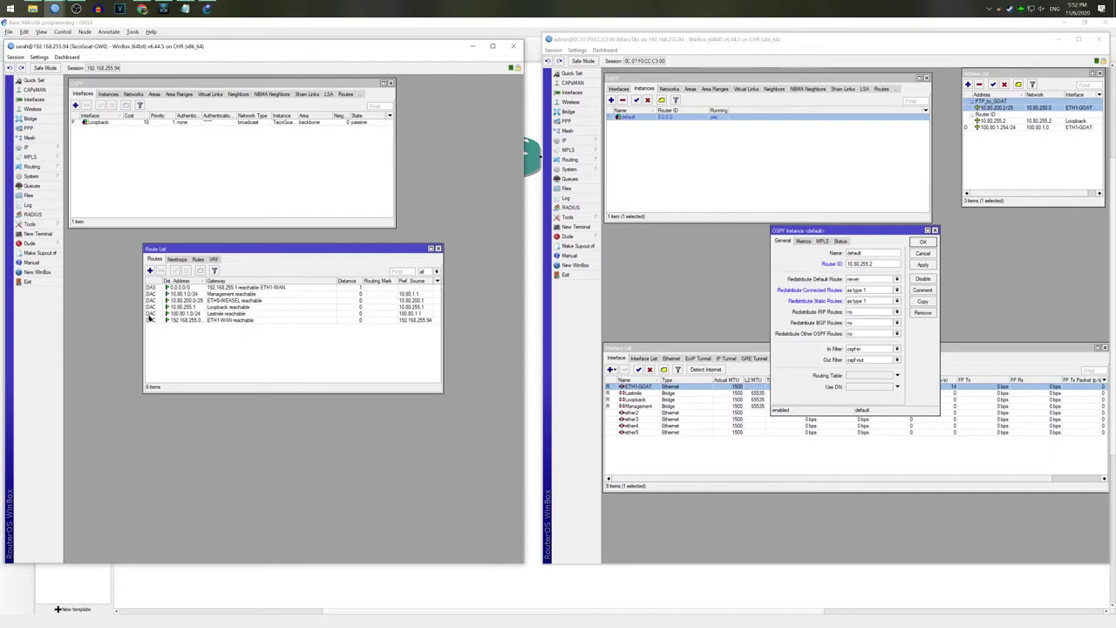
{"action": "left_click", "coordinate": [197, 313]}
{"action": "key", "text": "Up"}
{"action": "key", "text": "Up"}
{"action": "key", "text": "Down"}
{"action": "key", "text": "Down"}
{"action": "key", "text": "Up"}
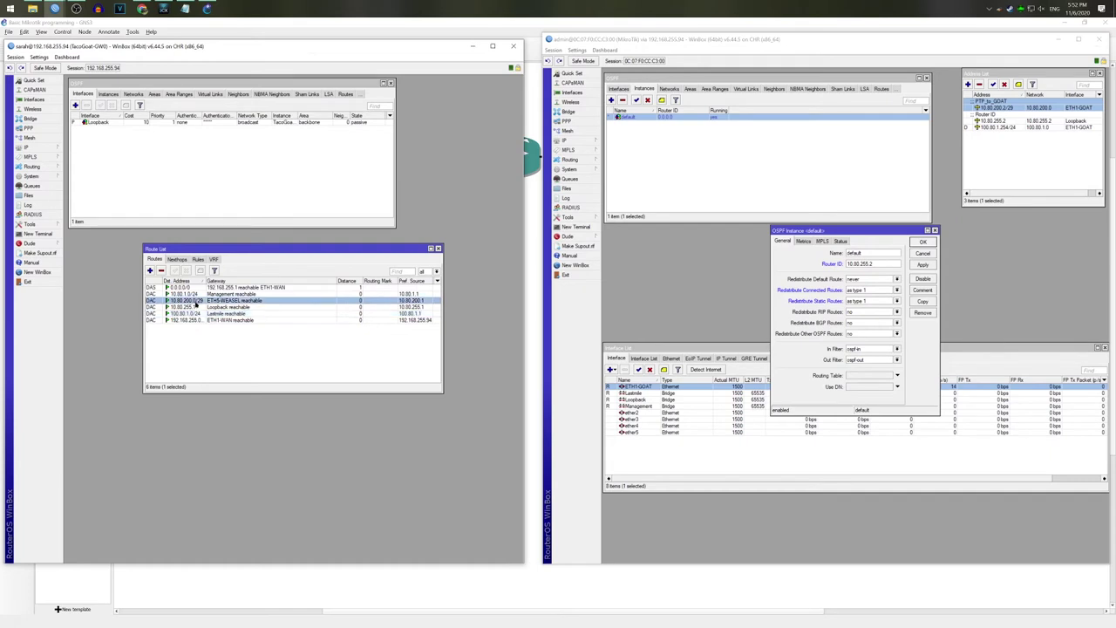
Step: Review the existing router's addresses, settling on 10.80.200.1/29 on ETH5-WEASEL
{"action": "left_click", "coordinate": [31, 148]}
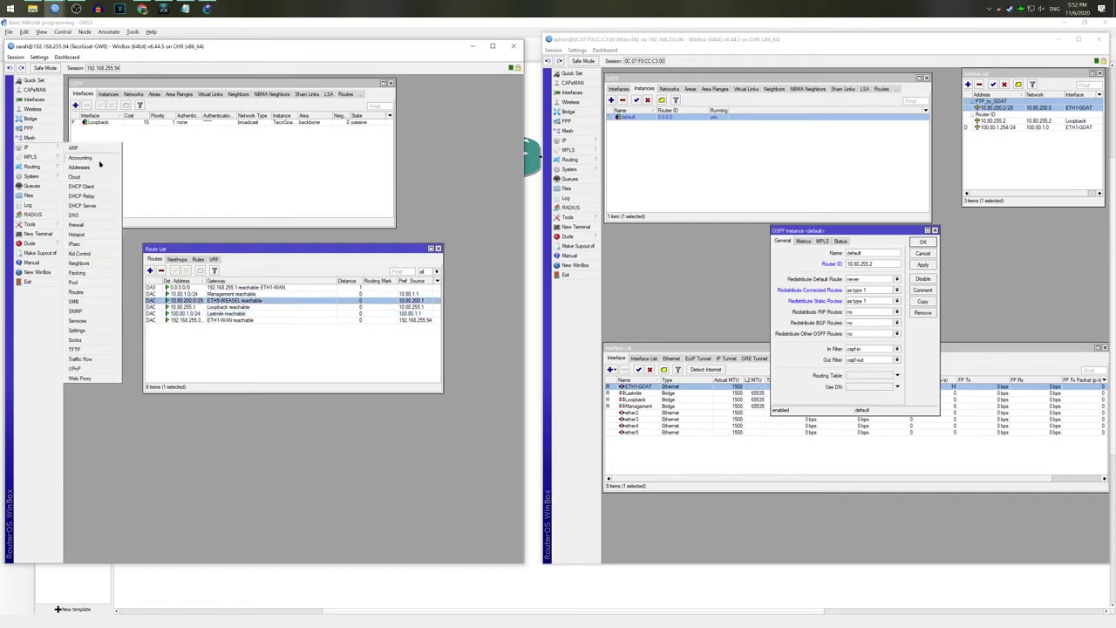
{"action": "left_click", "coordinate": [96, 167]}
{"action": "left_click", "coordinate": [135, 126]}
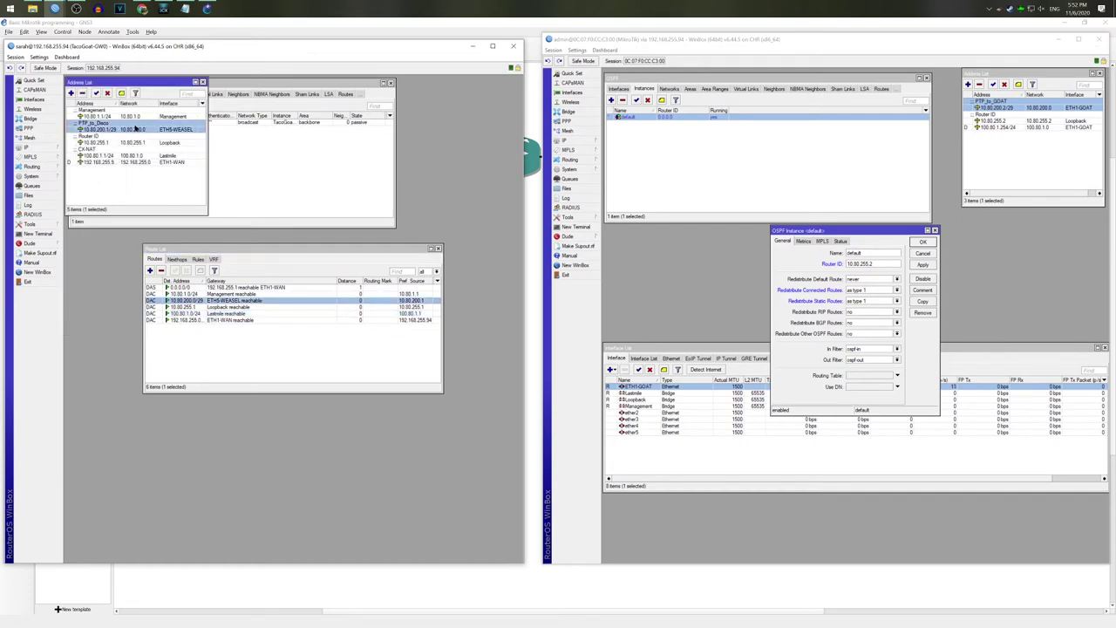
{"action": "left_click", "coordinate": [136, 116]}
{"action": "left_click", "coordinate": [133, 143]}
{"action": "left_click", "coordinate": [132, 162]}
{"action": "left_click", "coordinate": [133, 155]}
{"action": "left_click", "coordinate": [132, 143]}
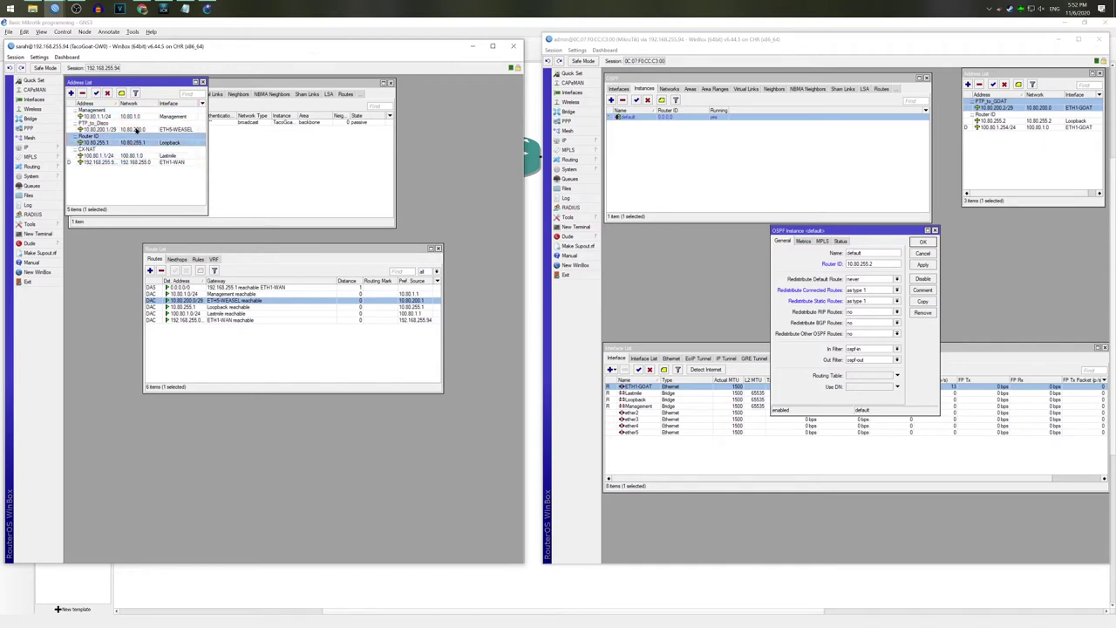
{"action": "left_click", "coordinate": [133, 129]}
{"action": "left_click", "coordinate": [222, 314]}
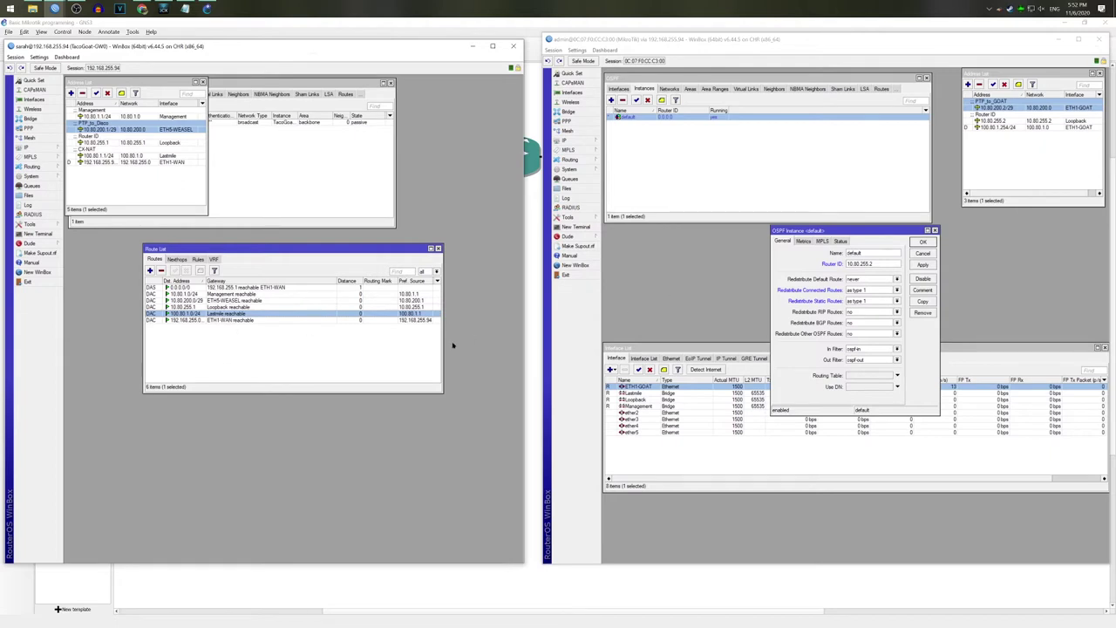
Step: Rename the OSPF instance to Disco-Weasel, save it, and reopen it
{"action": "left_click", "coordinate": [830, 308]}
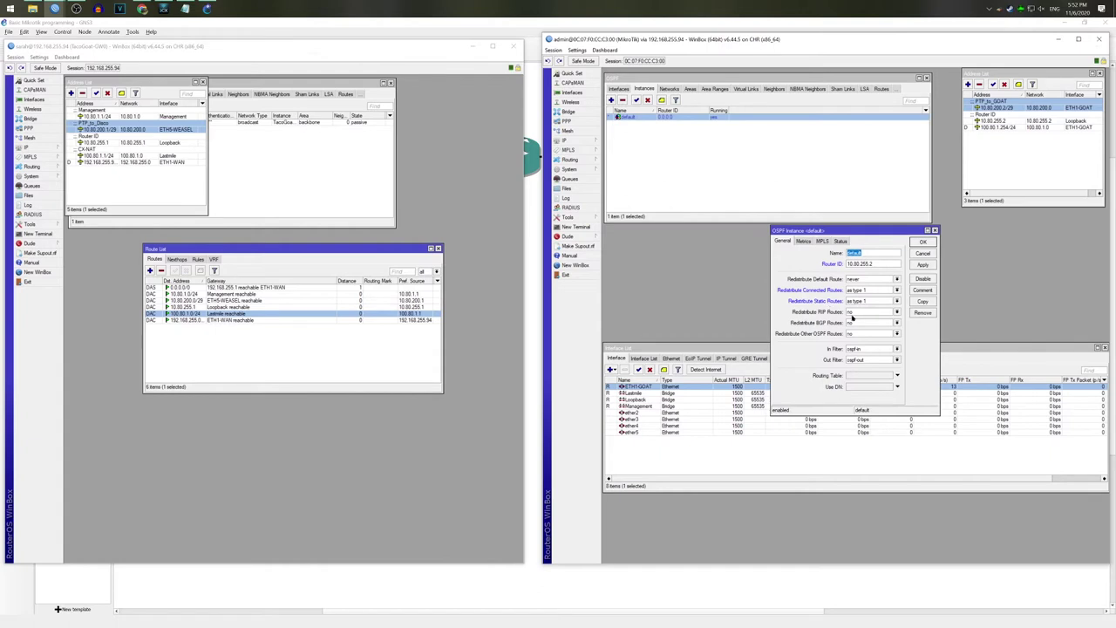
{"action": "type", "text": "Disco-Weasel"}
{"action": "left_click", "coordinate": [918, 243]}
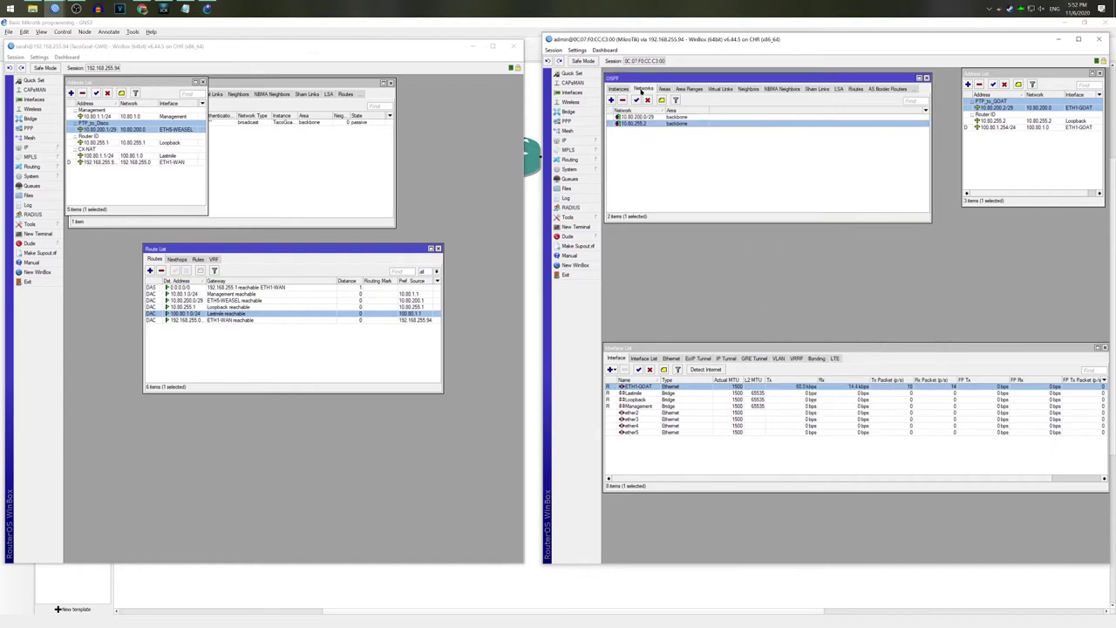
{"action": "double_click", "coordinate": [643, 117]}
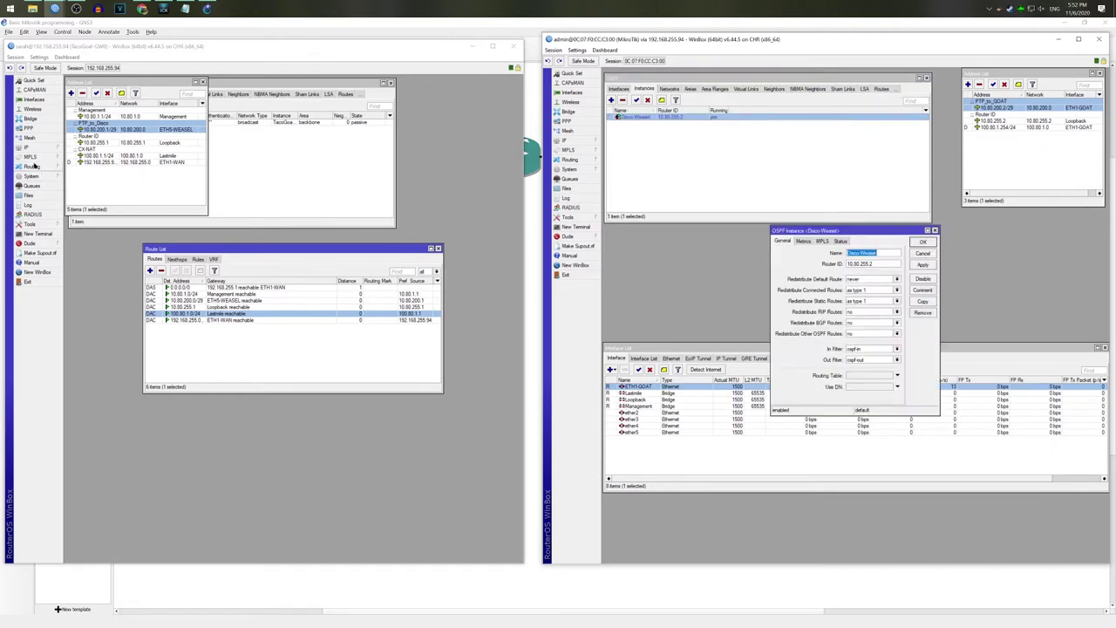
Step: List the existing router's OSPF instances
{"action": "left_click", "coordinate": [31, 165]}
{"action": "left_click", "coordinate": [88, 203]}
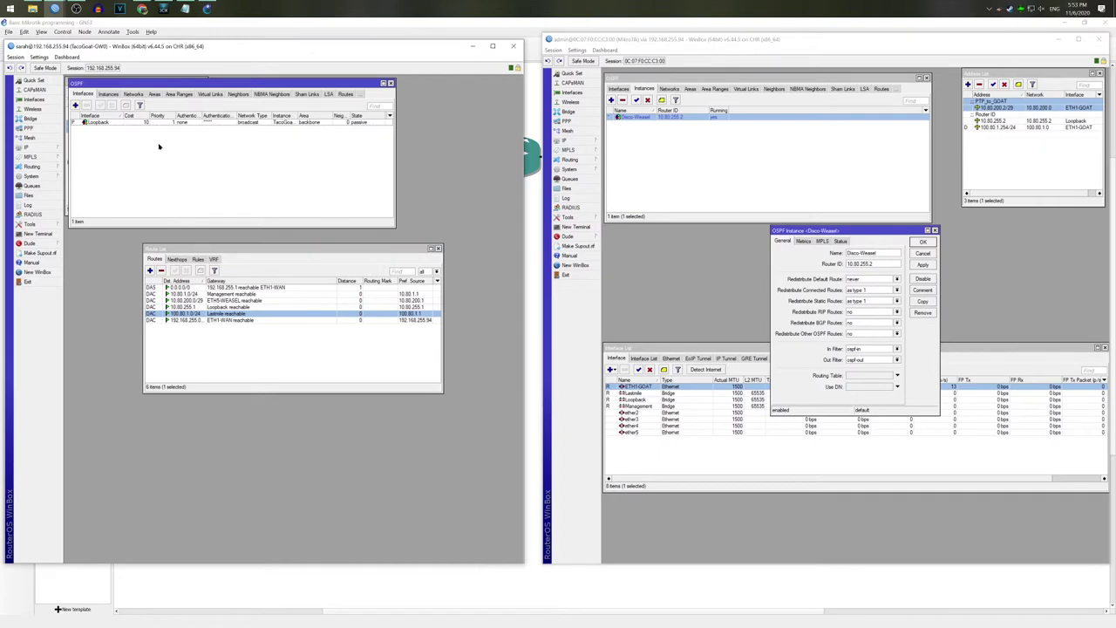
{"action": "left_click", "coordinate": [109, 94]}
Step: Open TacoGoat-GW0's instance settings, then save Disco-Weasel and list the new router's OSPF interfaces
{"action": "double_click", "coordinate": [114, 122]}
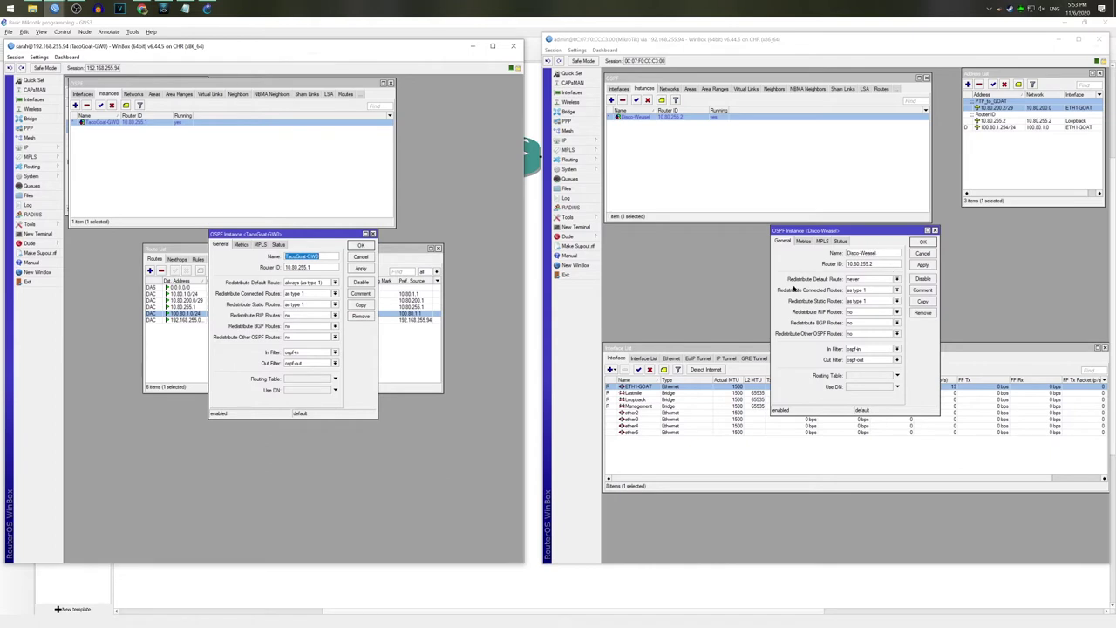
{"action": "left_click", "coordinate": [826, 281]}
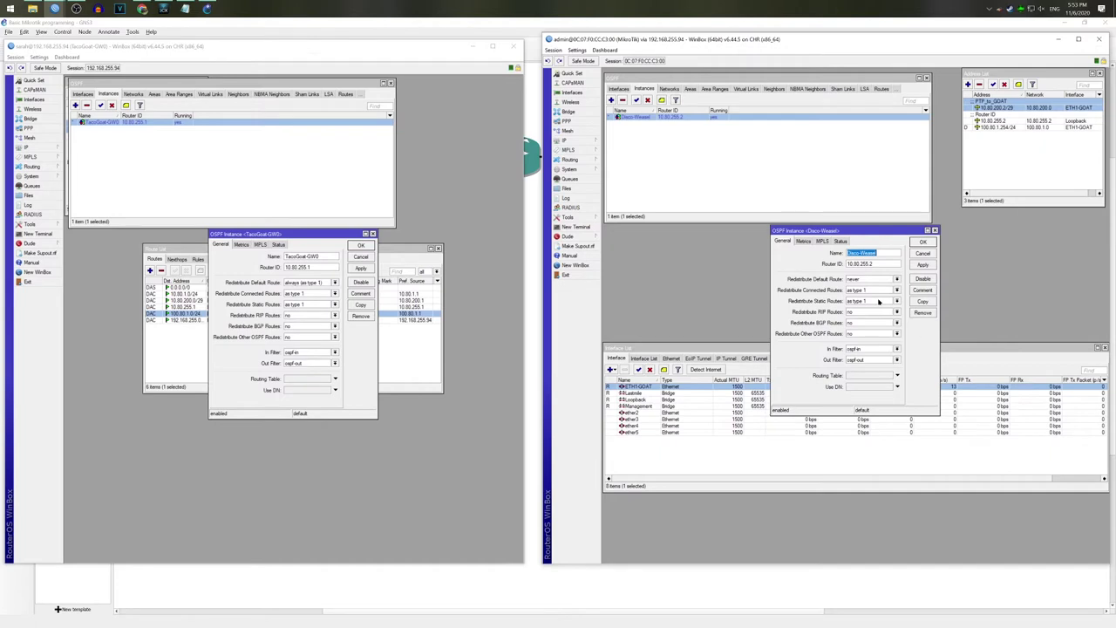
{"action": "left_click", "coordinate": [921, 244]}
{"action": "left_click", "coordinate": [619, 89]}
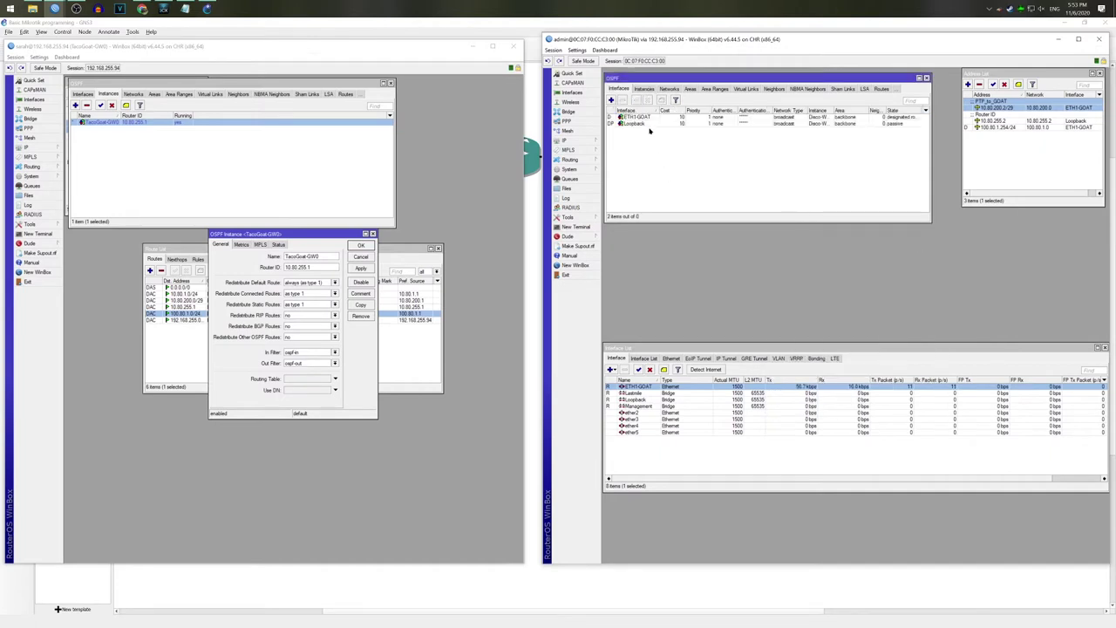
Step: Inspect the new router's ETH1-GOAT and Loopback OSPF interface details
{"action": "left_click", "coordinate": [703, 118]}
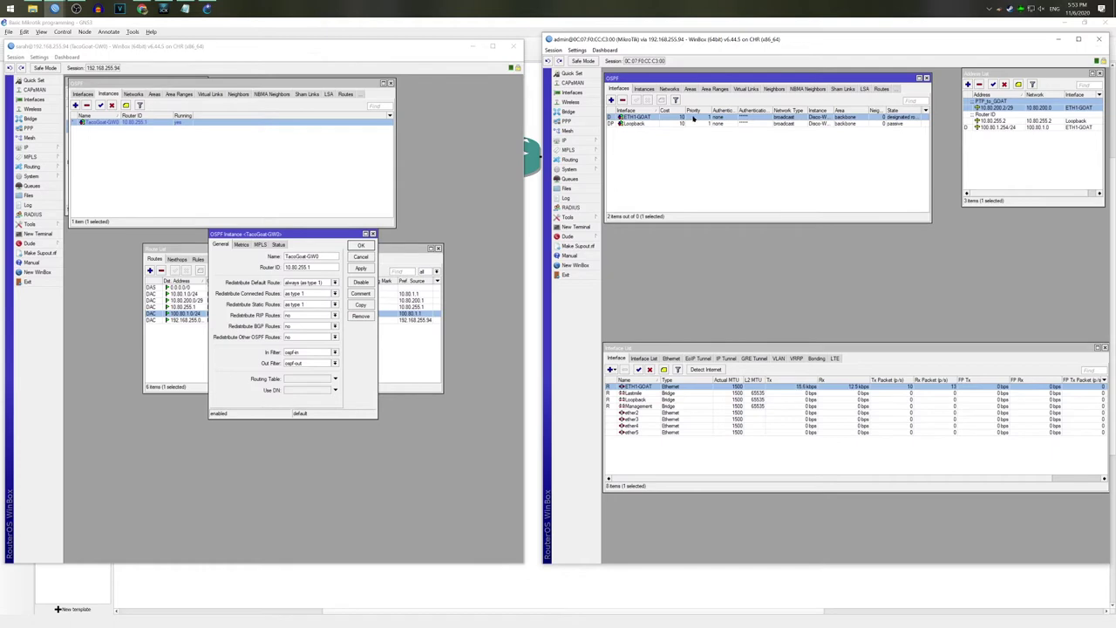
{"action": "double_click", "coordinate": [695, 119]}
{"action": "left_click", "coordinate": [922, 227]}
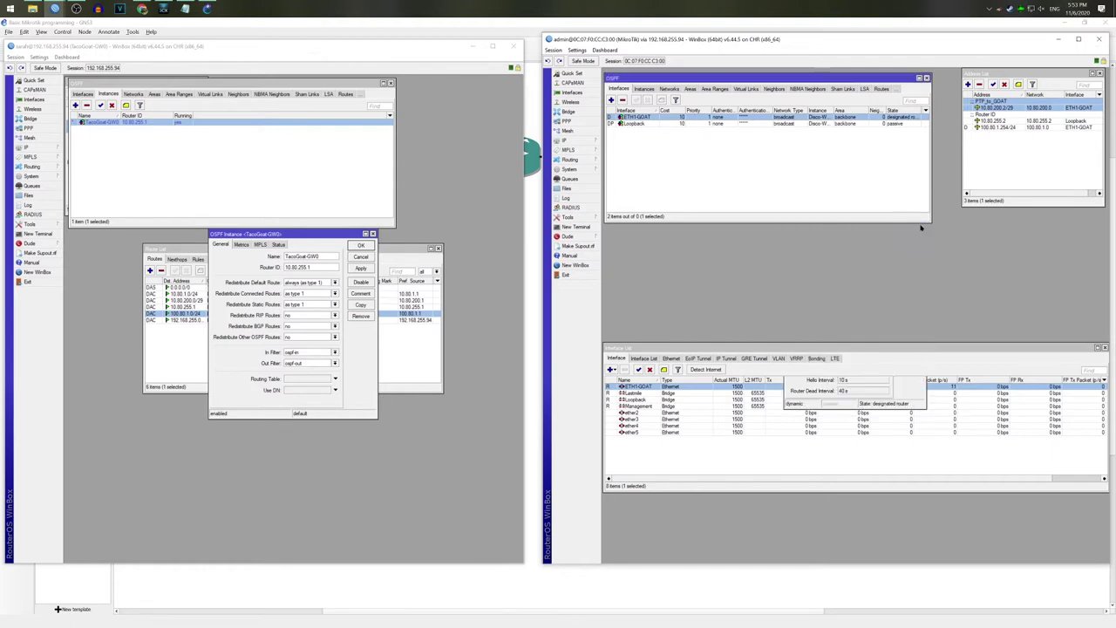
{"action": "double_click", "coordinate": [629, 124]}
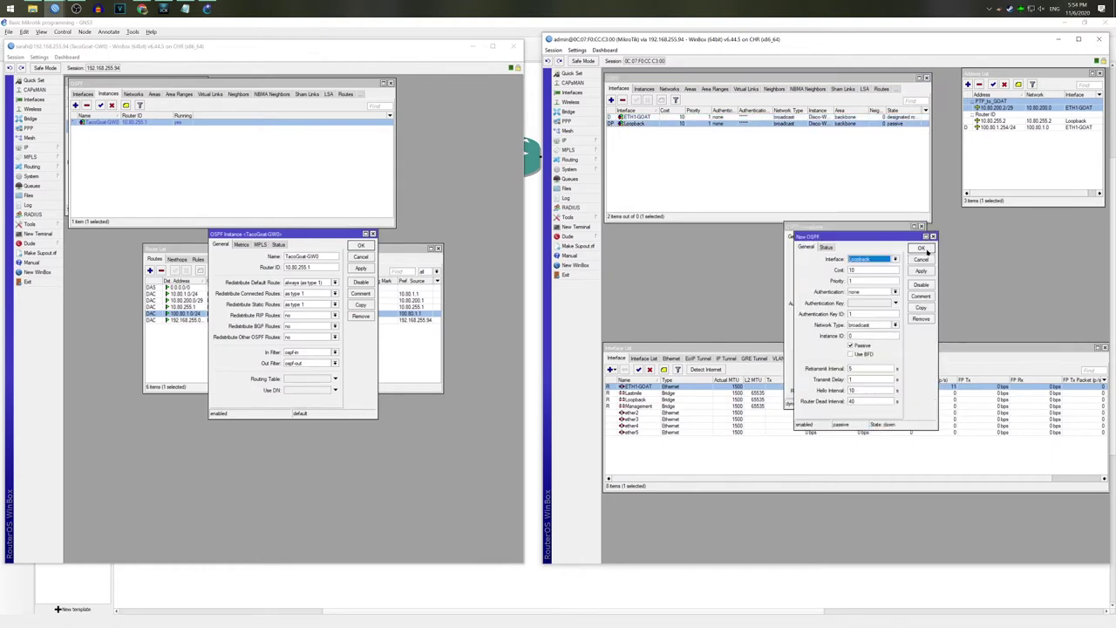
{"action": "left_click", "coordinate": [927, 250]}
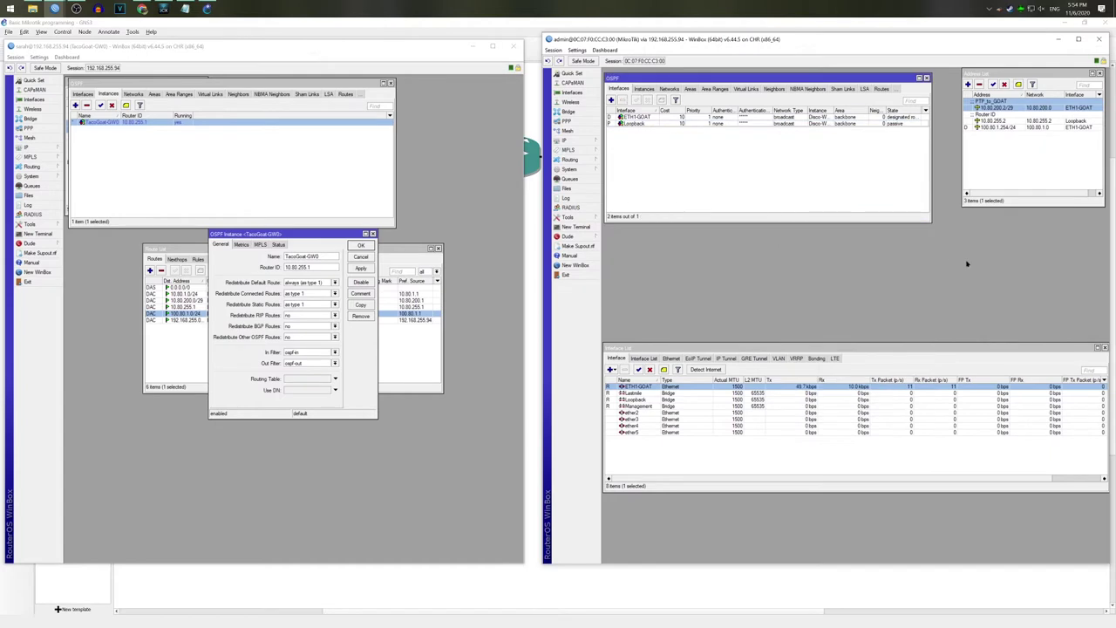
Step: Set ETH1-GOAT's network type to point to point and close the TacoGoat-GW0 instance settings
{"action": "double_click", "coordinate": [640, 118]}
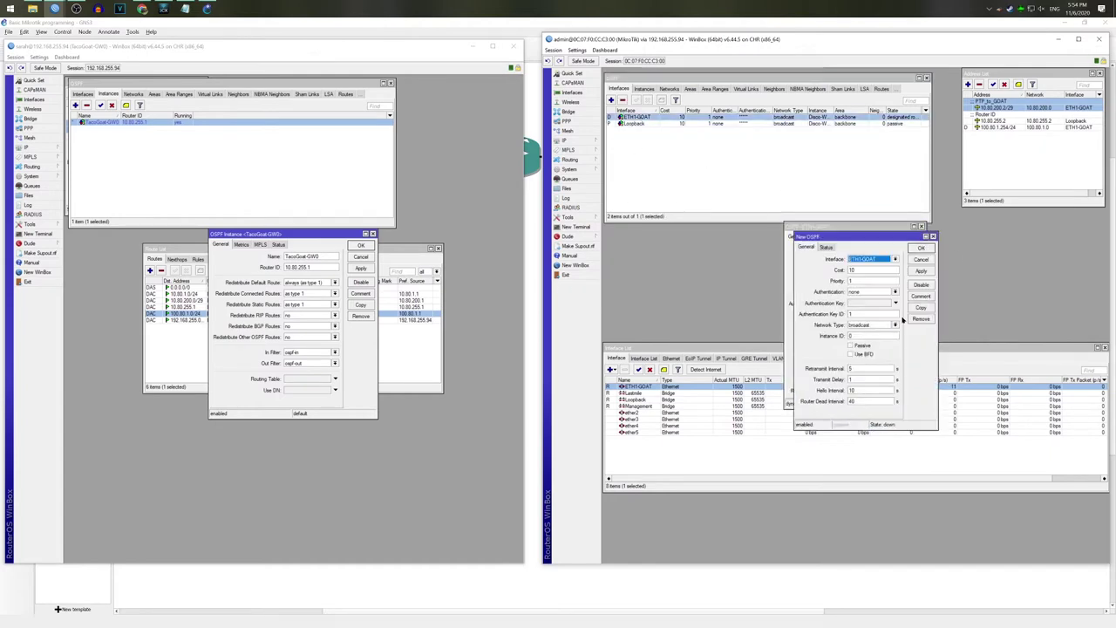
{"action": "left_click", "coordinate": [895, 324]}
{"action": "left_click", "coordinate": [885, 348]}
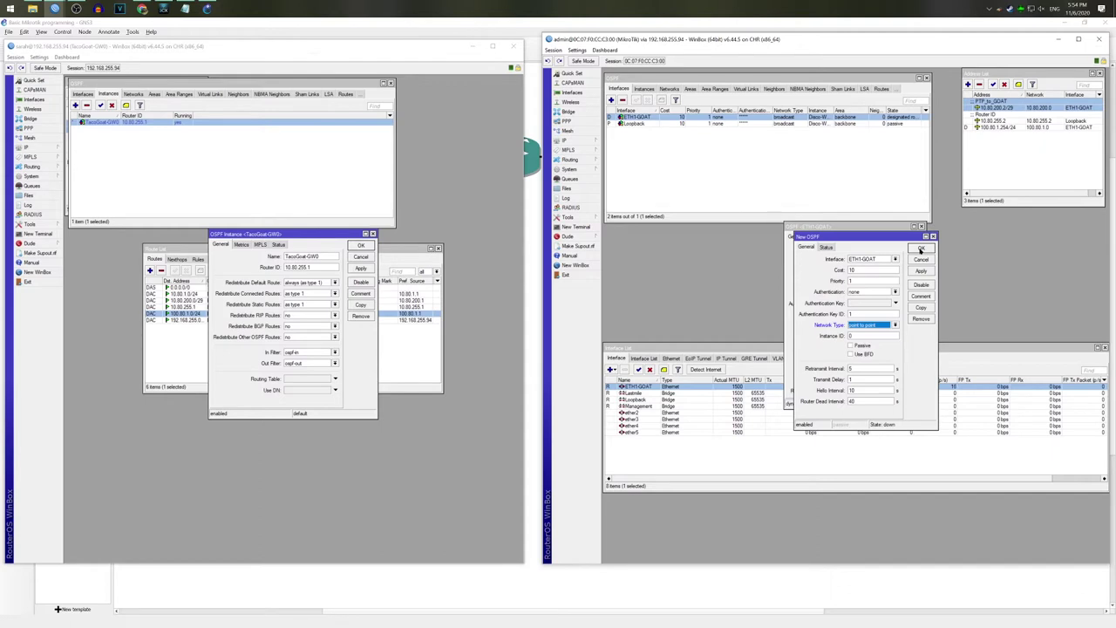
{"action": "left_click", "coordinate": [920, 247]}
{"action": "left_click", "coordinate": [910, 262]}
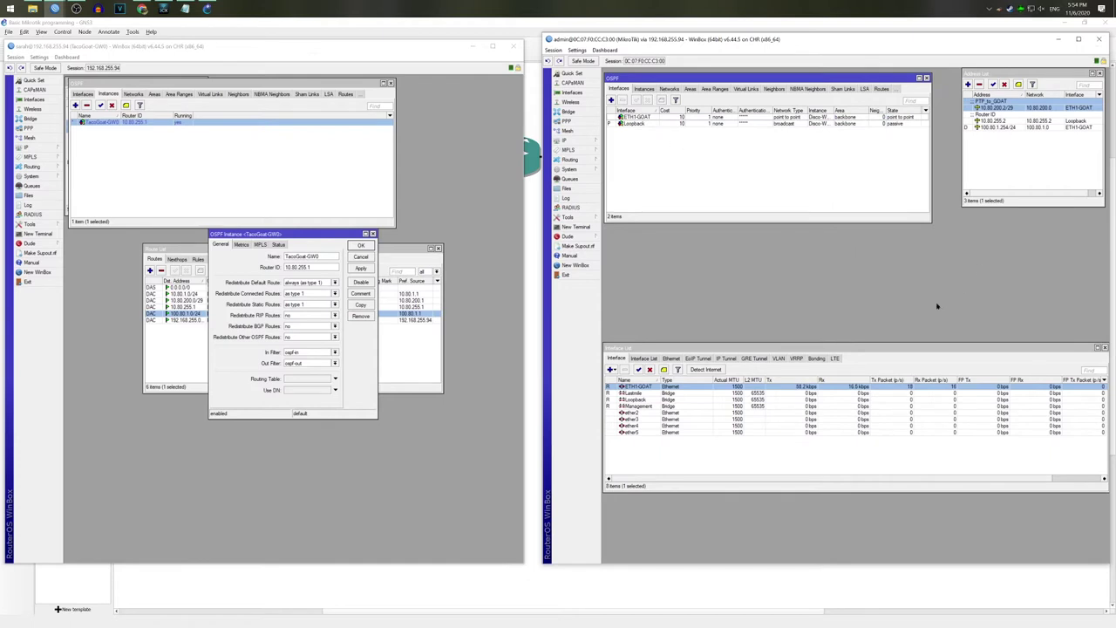
{"action": "left_click", "coordinate": [367, 247]}
Step: On the existing router, add OSPF network 10.80.200.0/29 commented 'PTPT to Disco'
{"action": "left_click", "coordinate": [130, 93]}
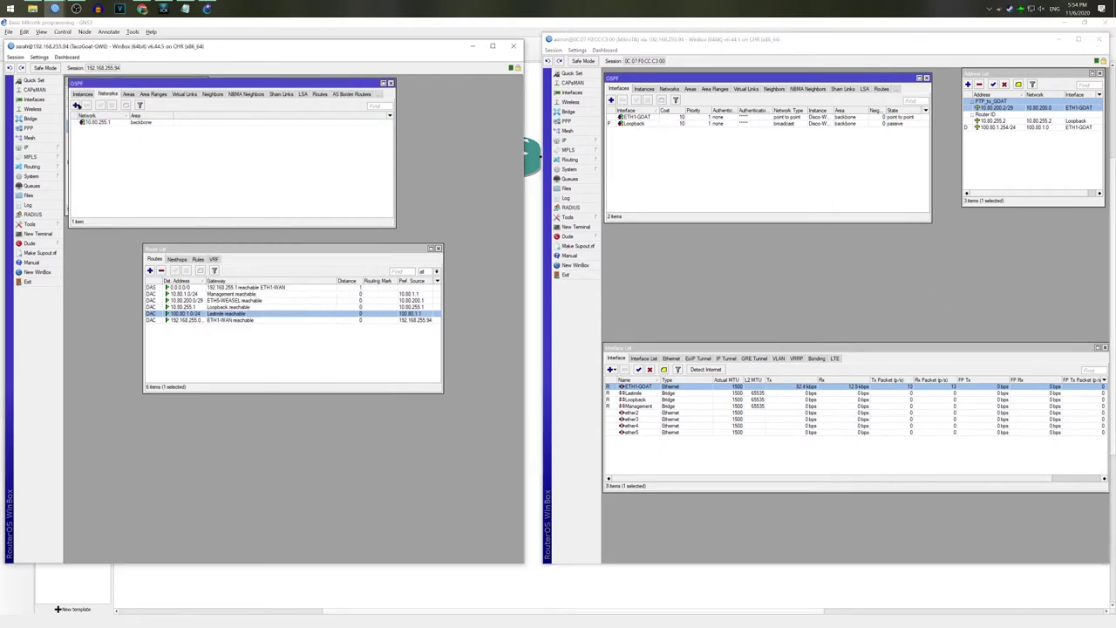
{"action": "left_click", "coordinate": [76, 104]}
{"action": "type", "text": "10.80.200"}
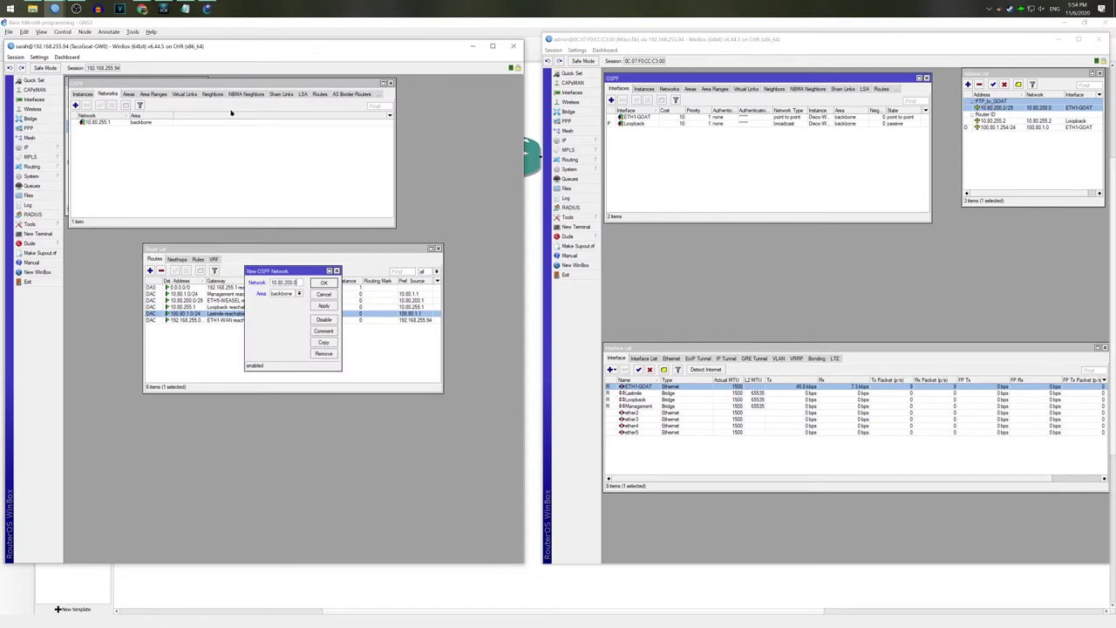
{"action": "type", "text": ".0/29"}
{"action": "left_click", "coordinate": [323, 331]}
{"action": "type", "text": "PTPT to Disco"}
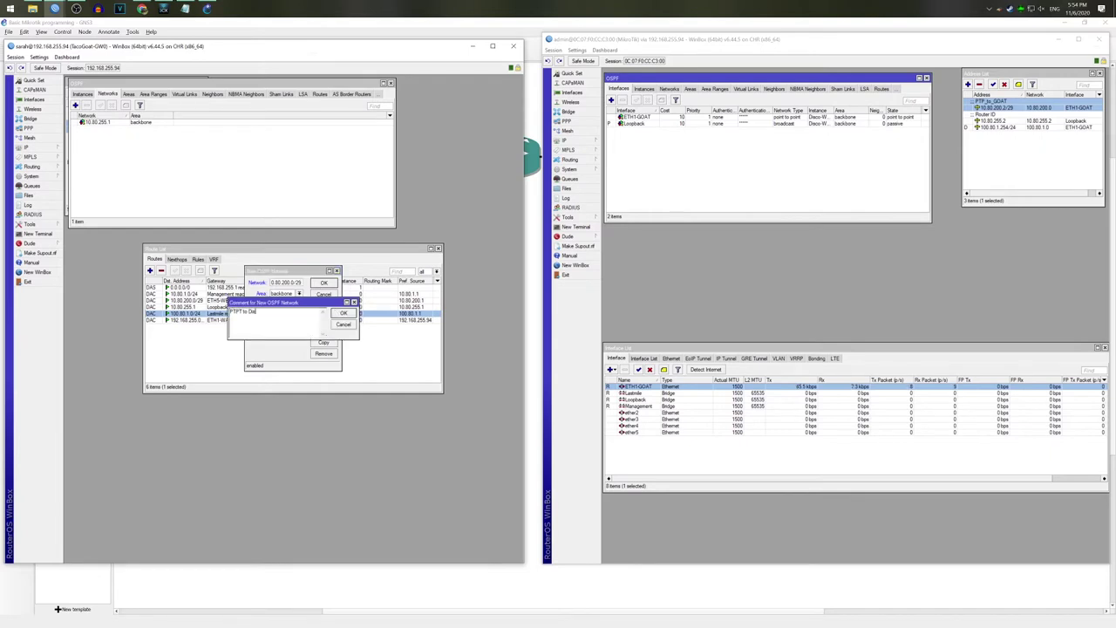
{"action": "key", "text": "Return"}
{"action": "key", "text": "Return"}
Step: Comment the 10.80.255.1 OSPF network as 'Loopback'
{"action": "double_click", "coordinate": [111, 137]}
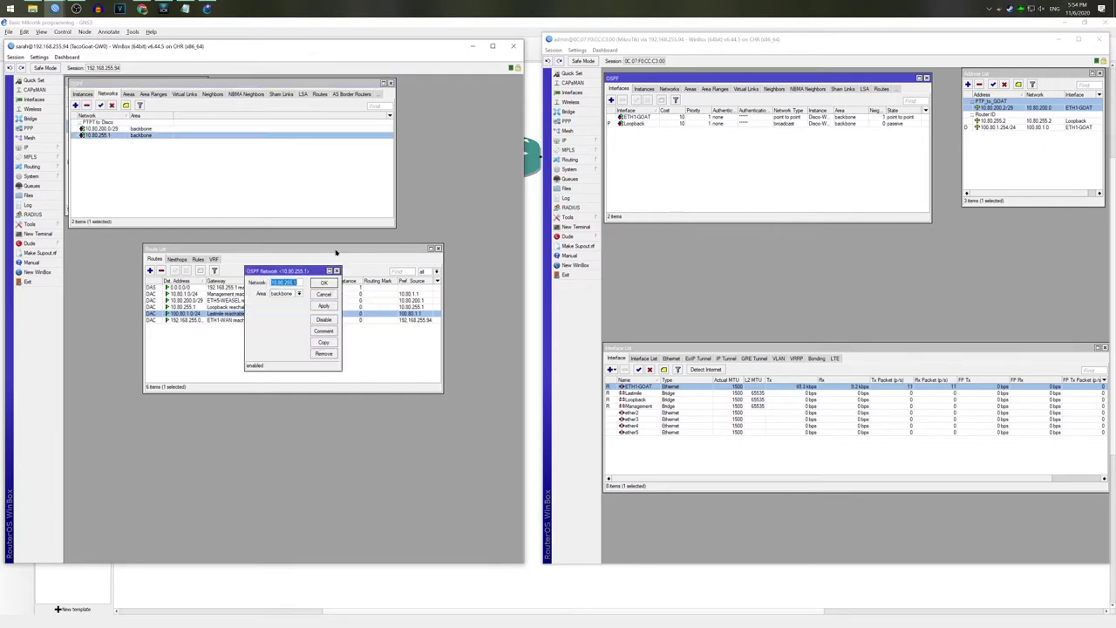
{"action": "left_click", "coordinate": [323, 331]}
{"action": "type", "text": "Loopback"}
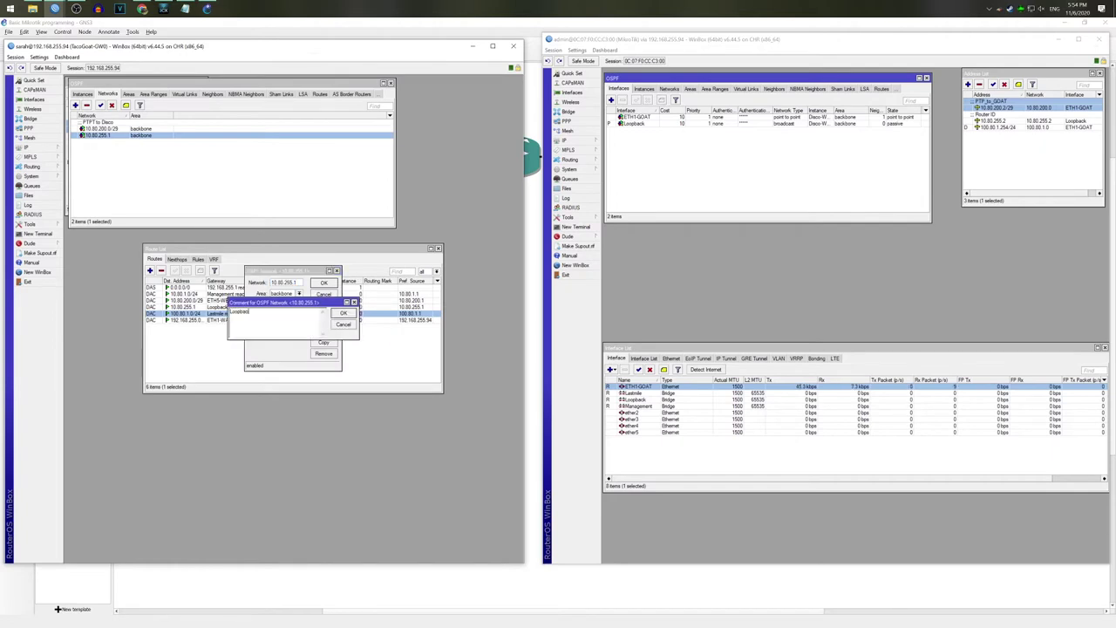
{"action": "key", "text": "Return"}
{"action": "left_click", "coordinate": [328, 283]}
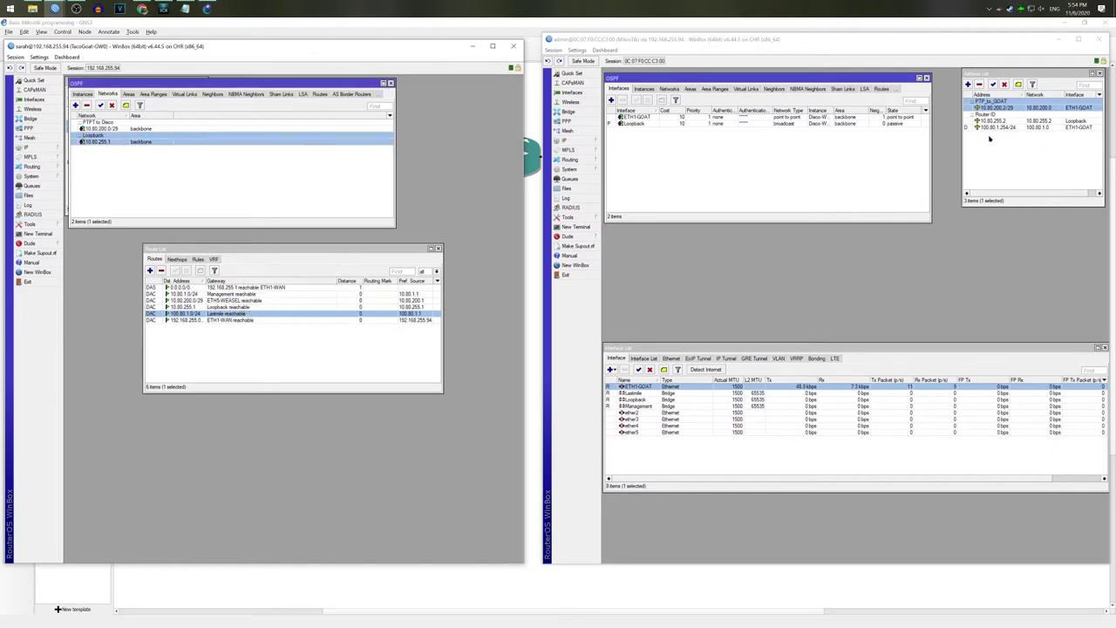
Step: Comment Disco-Weasel's 10.80.255.2 OSPF network as 'Loopback'
{"action": "left_click", "coordinate": [669, 89]}
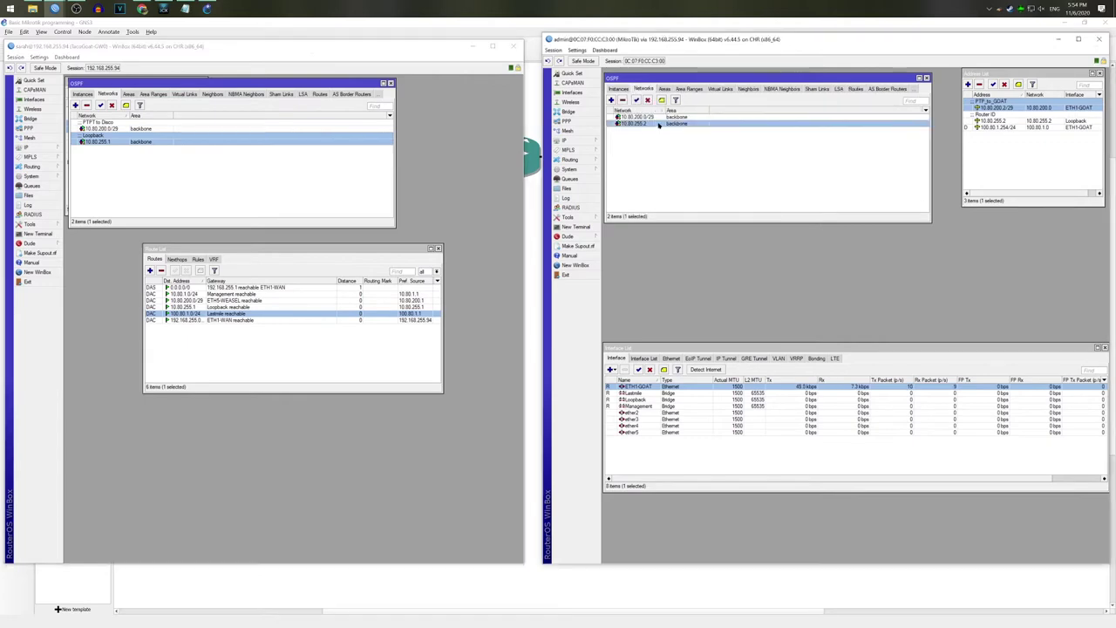
{"action": "double_click", "coordinate": [633, 123]}
{"action": "left_click", "coordinate": [884, 328]}
{"action": "type", "text": "Loopback"}
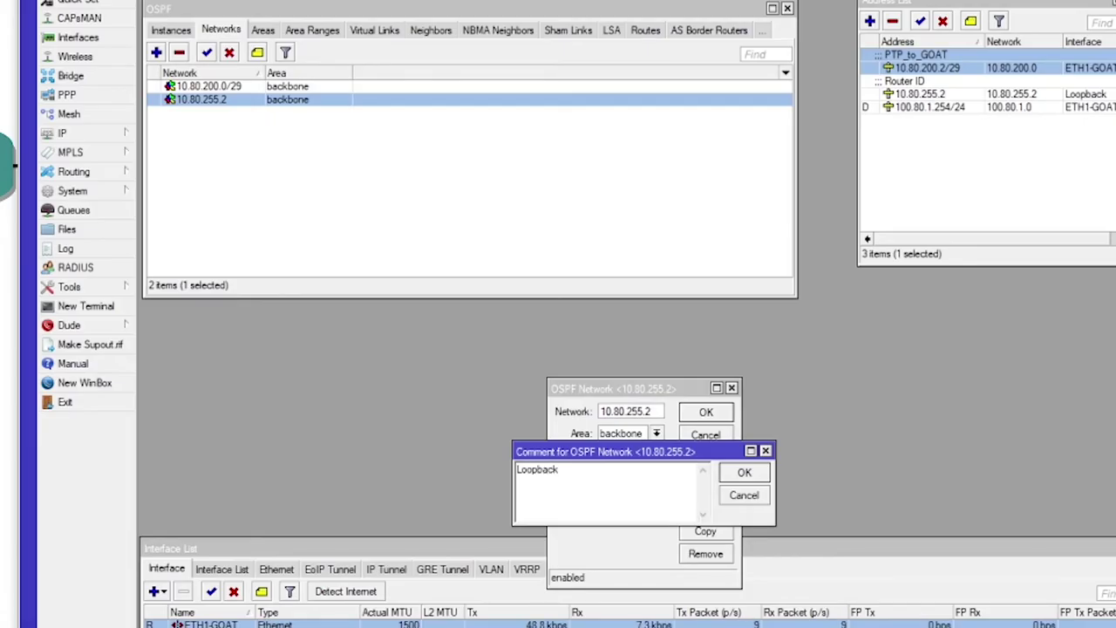
{"action": "left_click", "coordinate": [744, 472]}
{"action": "left_click", "coordinate": [705, 411]}
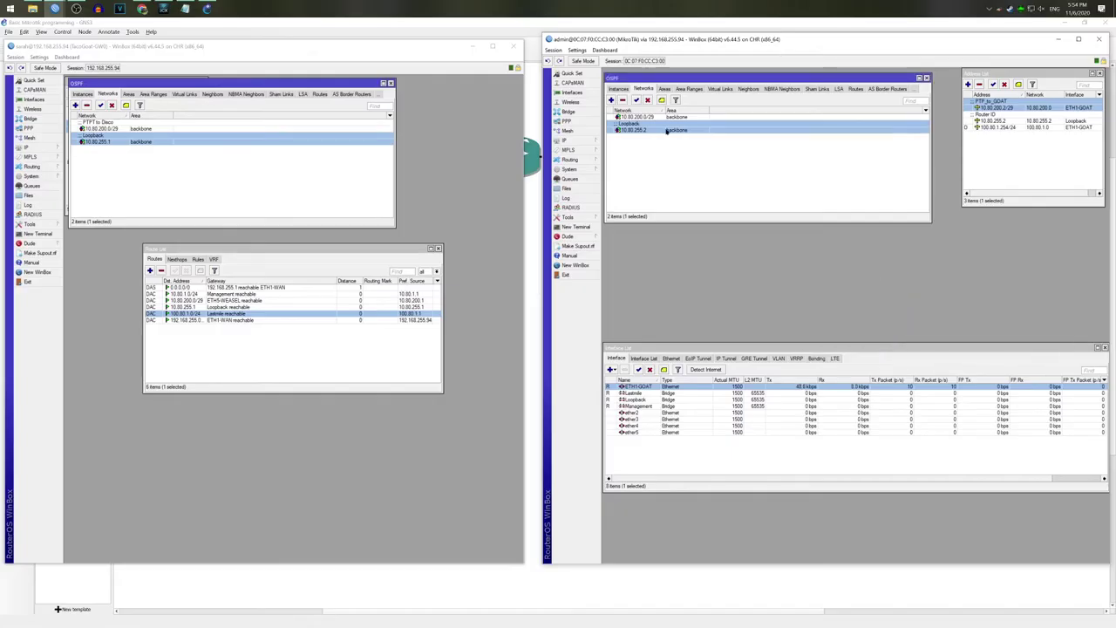
Step: Comment the 10.80.200.0/29 OSPF network as 'PTP_to_GOAT'
{"action": "double_click", "coordinate": [645, 116]}
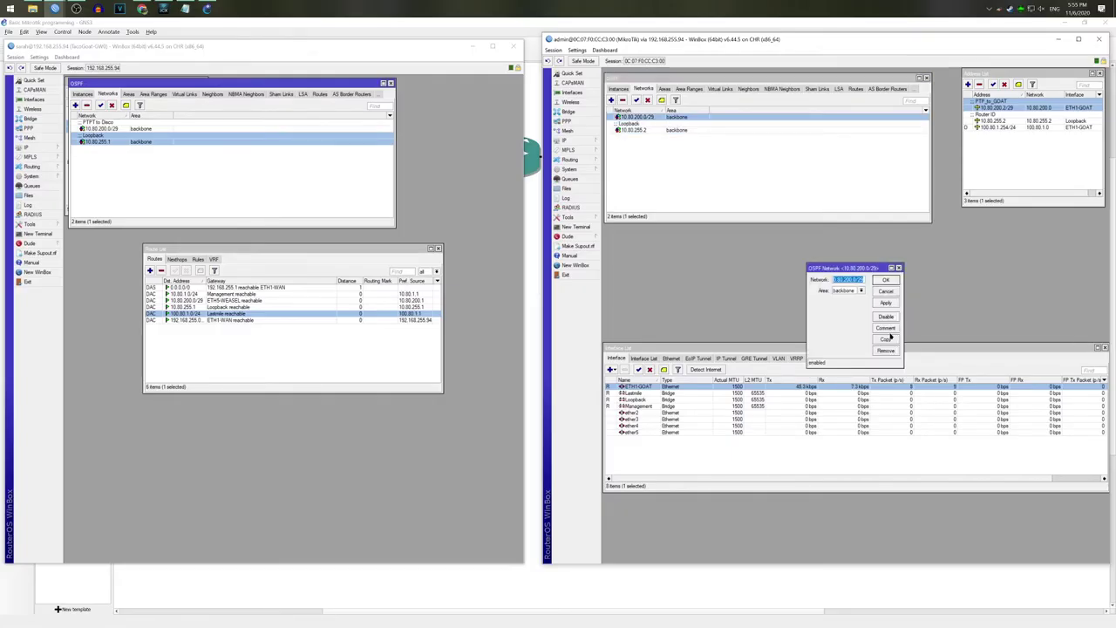
{"action": "left_click", "coordinate": [887, 329]}
{"action": "type", "text": "PTP"}
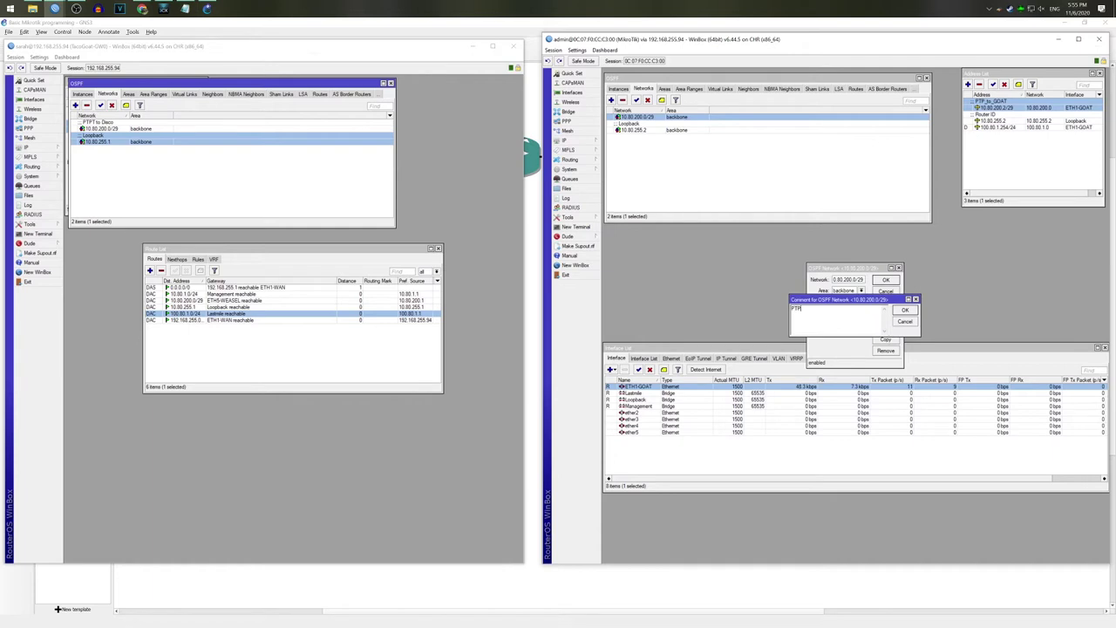
{"action": "type", "text": "_to_GOAT"}
{"action": "key", "text": "Return"}
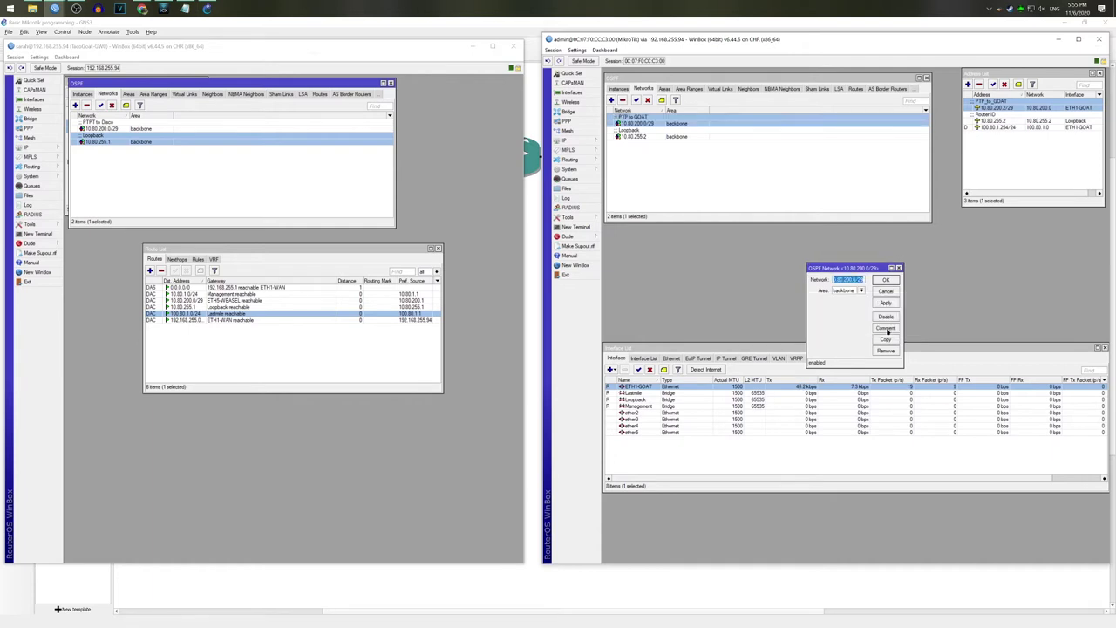
{"action": "left_click", "coordinate": [899, 270]}
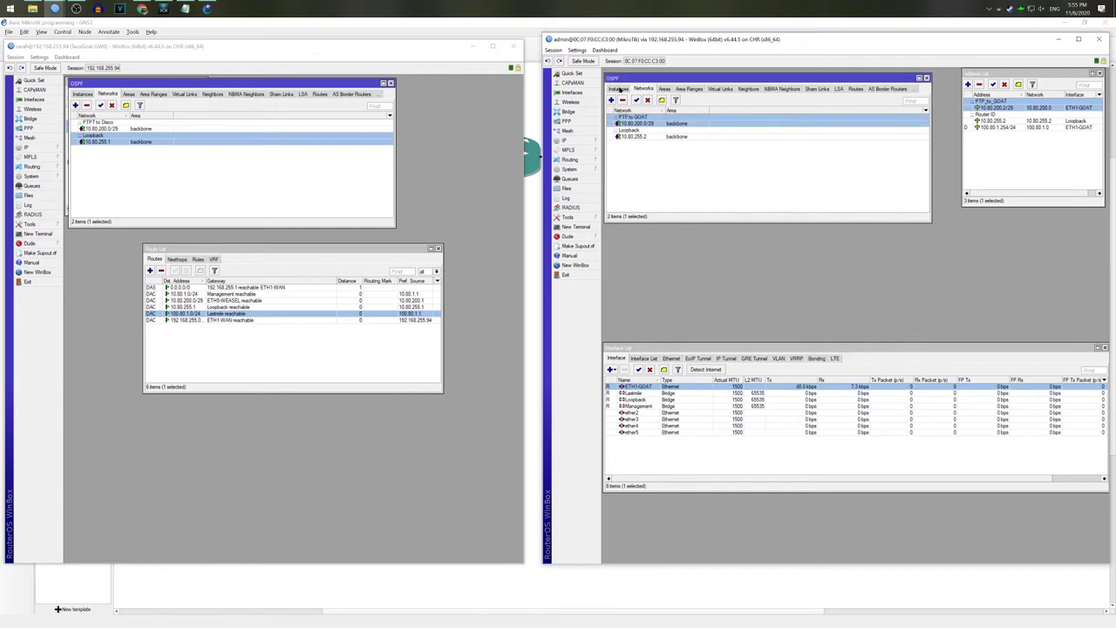
{"action": "left_click", "coordinate": [619, 89]}
{"action": "left_click", "coordinate": [162, 186]}
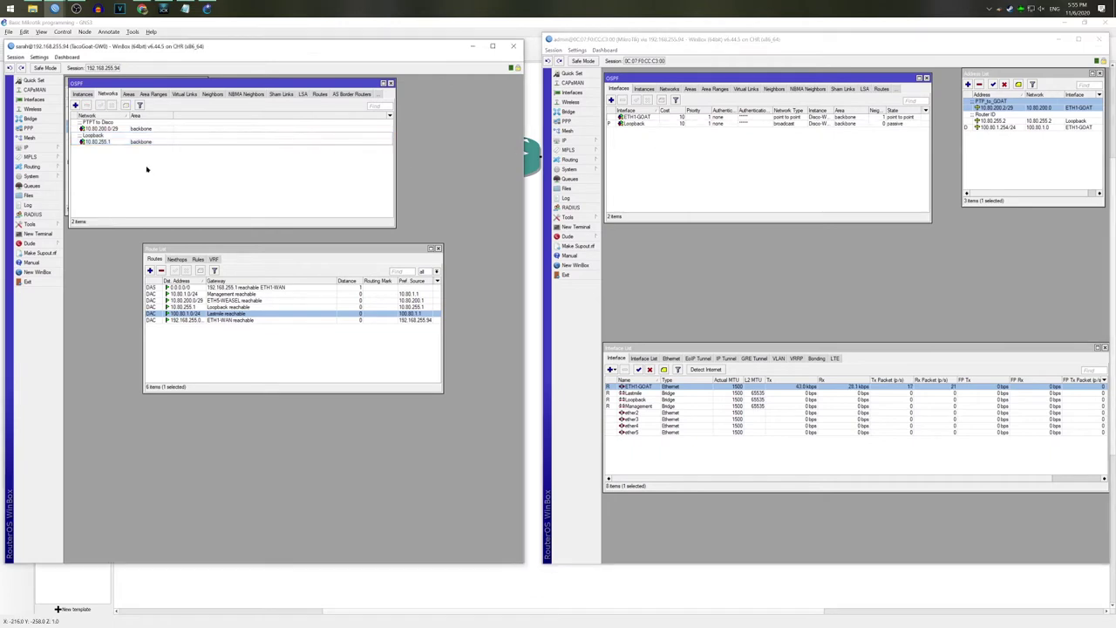
Step: Set ETH5-WEASEL's OSPF network type to point to point, then check the learned 10.80.255.2 route
{"action": "left_click", "coordinate": [89, 94]}
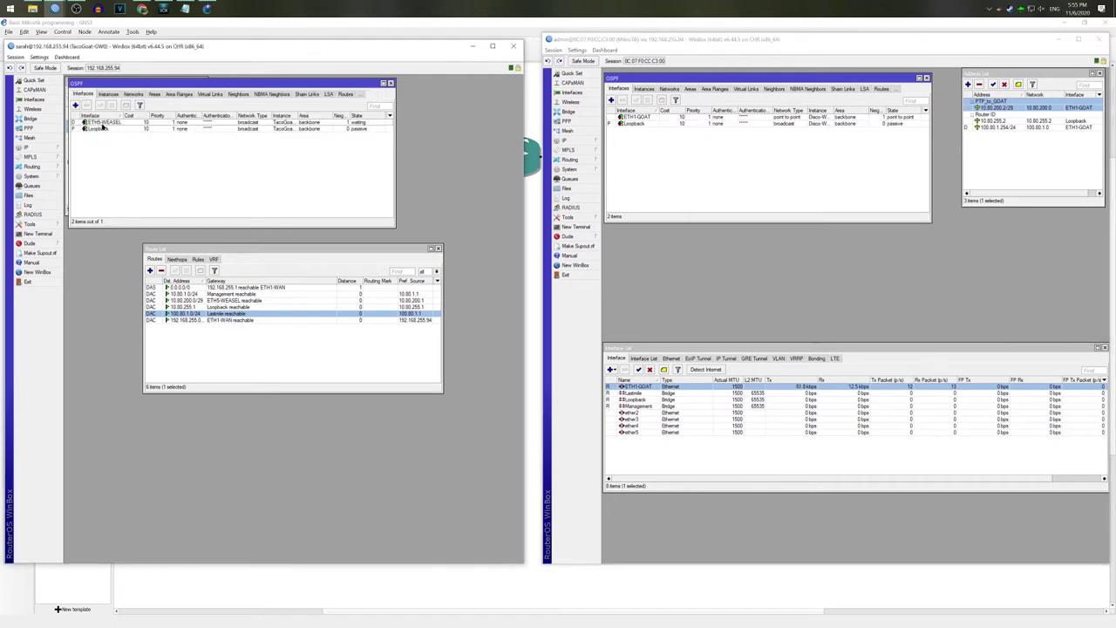
{"action": "double_click", "coordinate": [101, 122]}
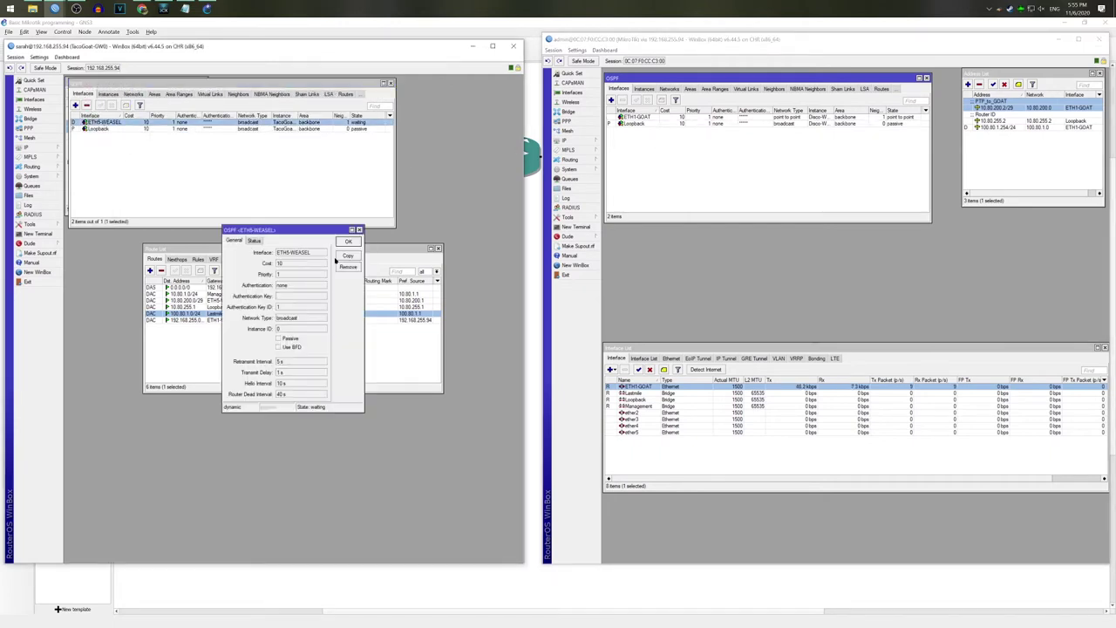
{"action": "left_click", "coordinate": [347, 254]}
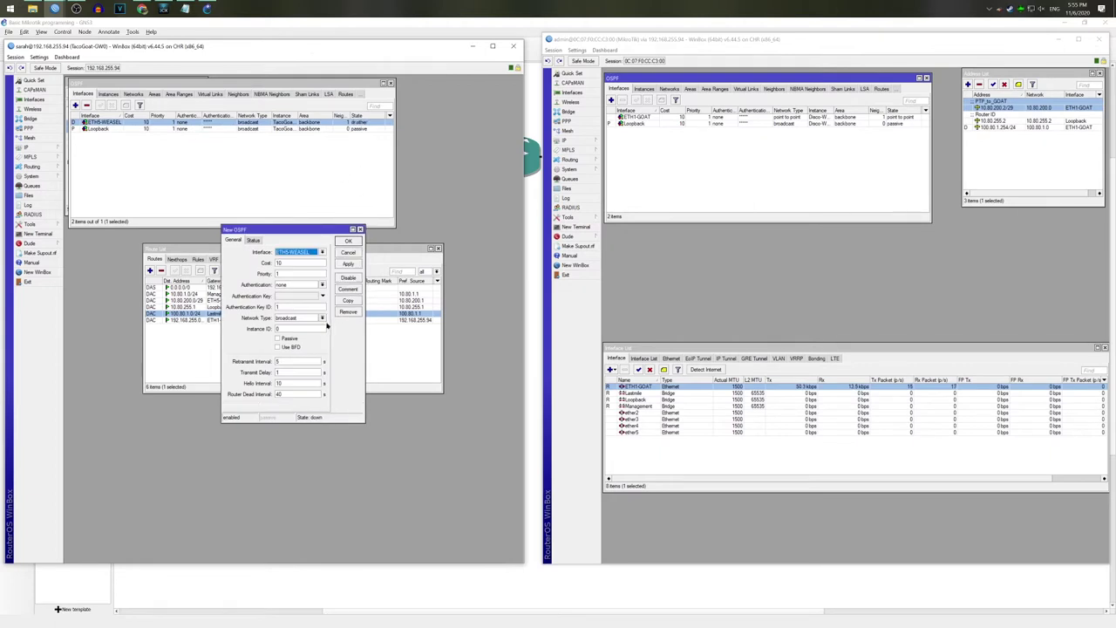
{"action": "left_click", "coordinate": [322, 317]}
{"action": "left_click", "coordinate": [307, 342]}
{"action": "left_click", "coordinate": [348, 263]}
{"action": "left_click", "coordinate": [348, 241]}
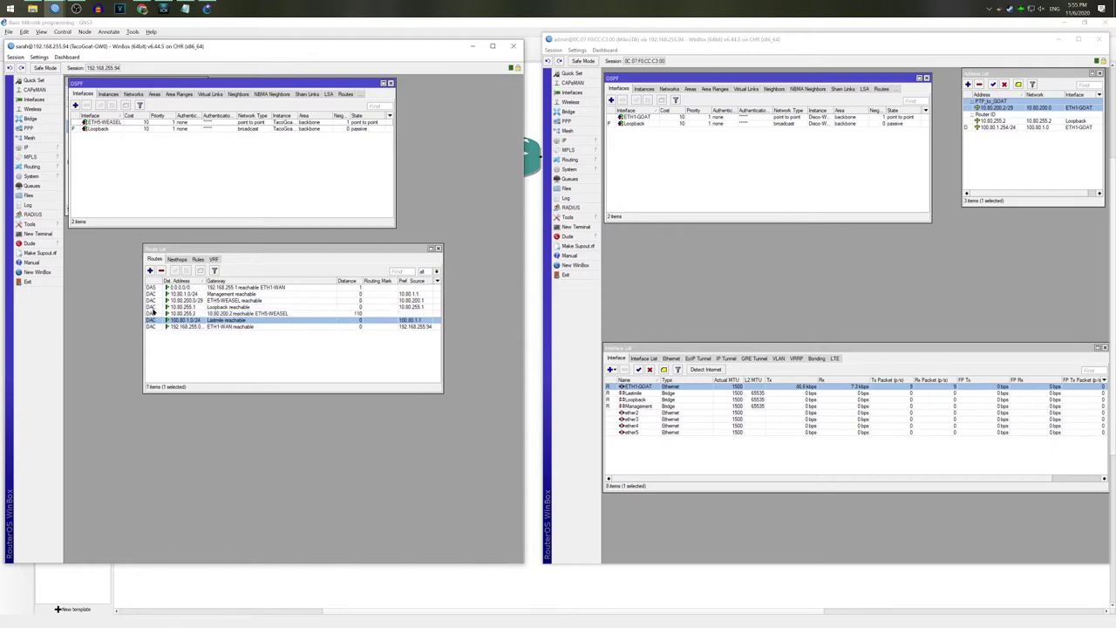
{"action": "left_click", "coordinate": [154, 313]}
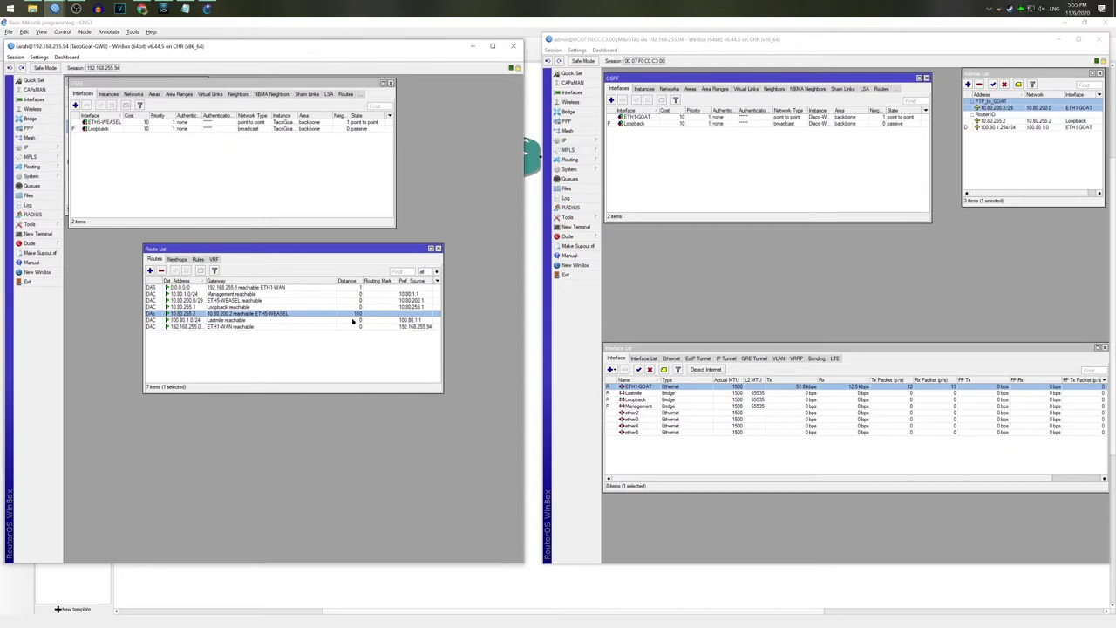
Step: Review Disco-Weasel's OSPF instances and networks, then close the OSPF window
{"action": "left_click_drag", "start_coordinate": [1034, 74], "coordinate": [694, 148]}
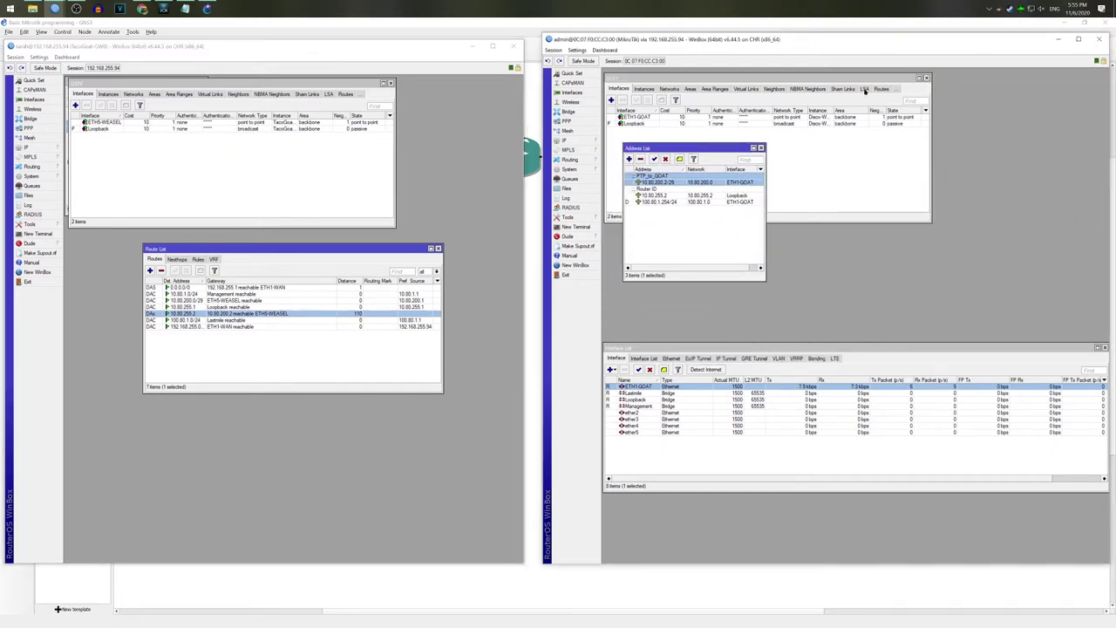
{"action": "left_click", "coordinate": [642, 89]}
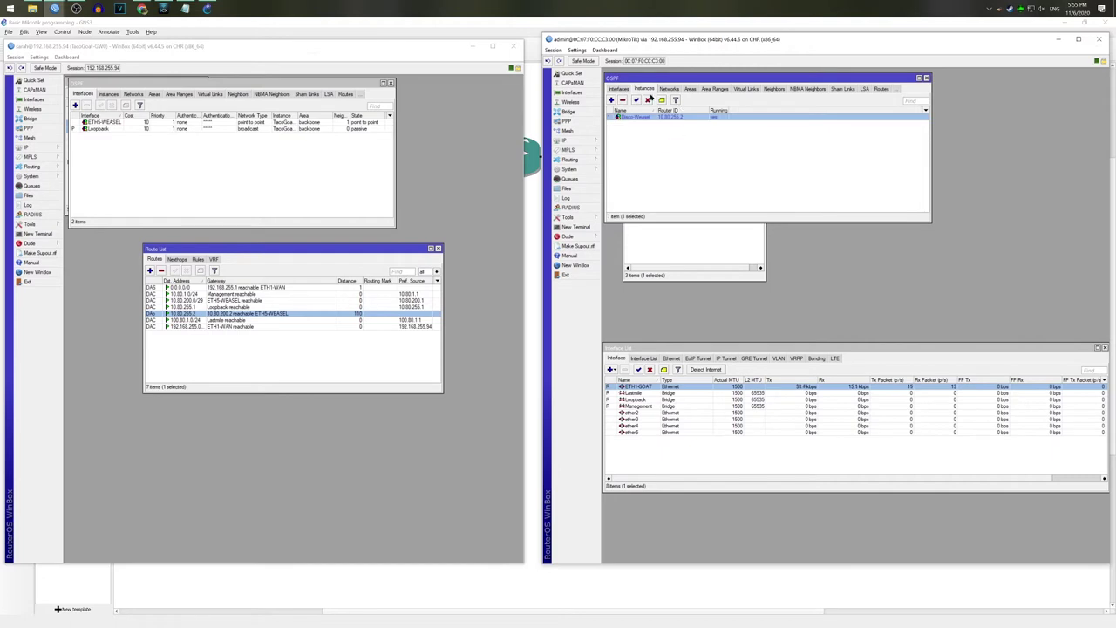
{"action": "left_click", "coordinate": [669, 89]}
{"action": "left_click", "coordinate": [616, 91]}
{"action": "left_click", "coordinate": [926, 78]}
Step: Add 10.80.2.1/24 on the Management interface with comment Mgmt
{"action": "left_click_drag", "start_coordinate": [690, 147], "coordinate": [690, 85]}
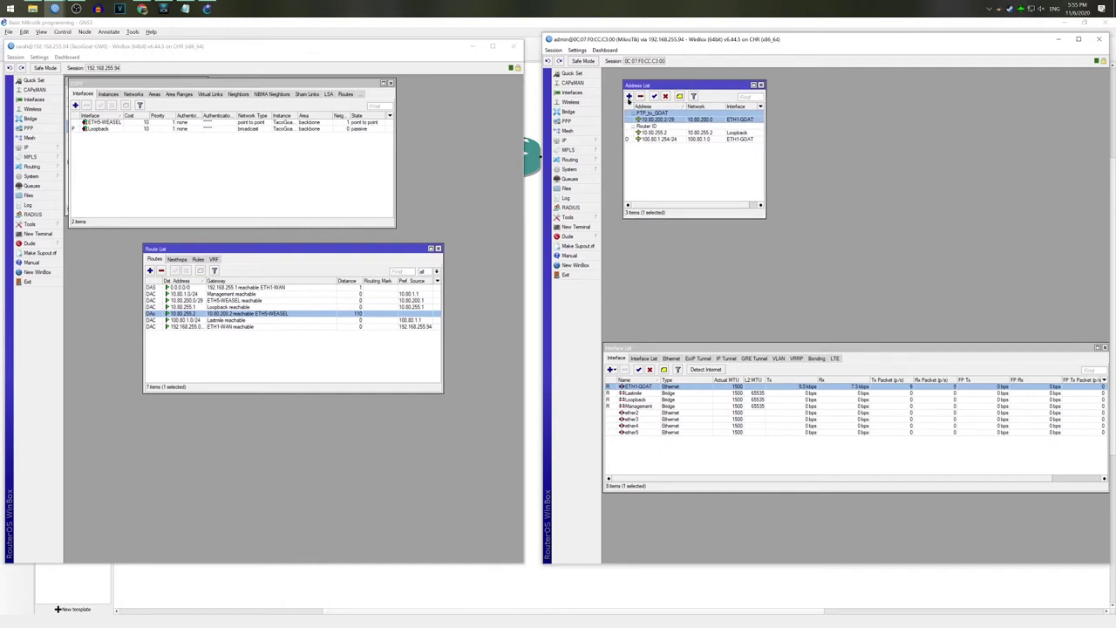
{"action": "left_click", "coordinate": [629, 97]}
{"action": "type", "text": "10.80.2.1/24"}
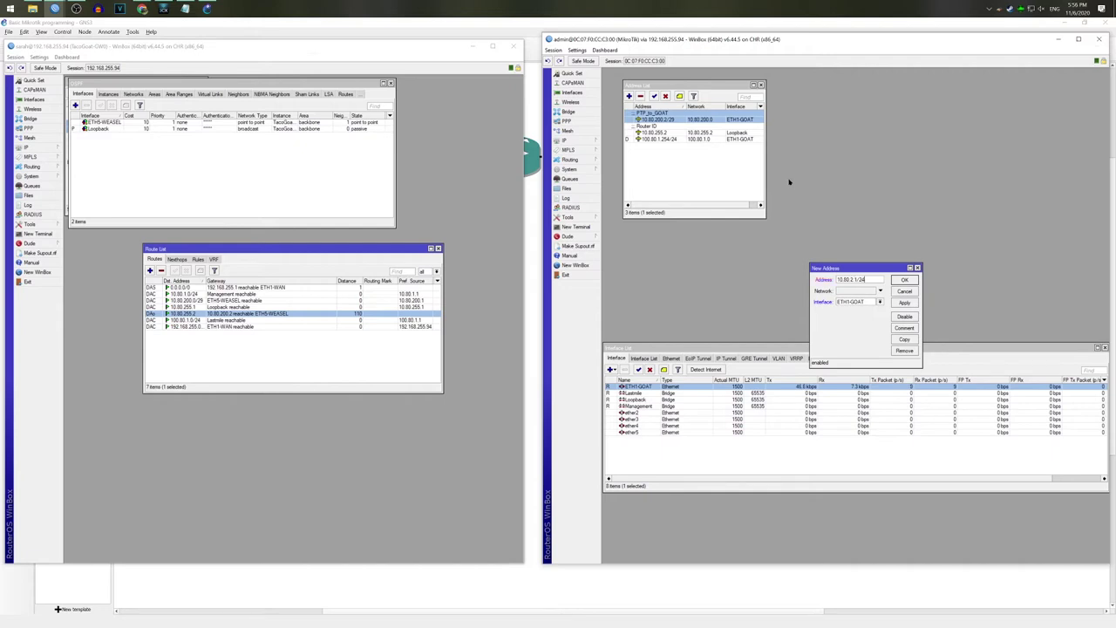
{"action": "left_click", "coordinate": [873, 302]}
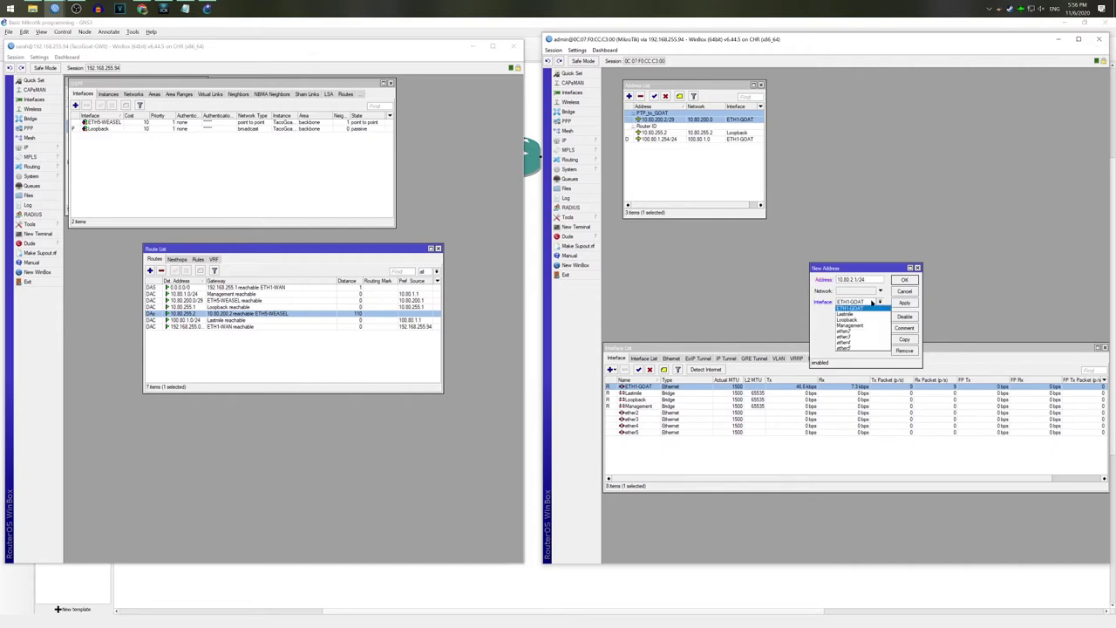
{"action": "left_click", "coordinate": [868, 322]}
{"action": "left_click", "coordinate": [911, 326]}
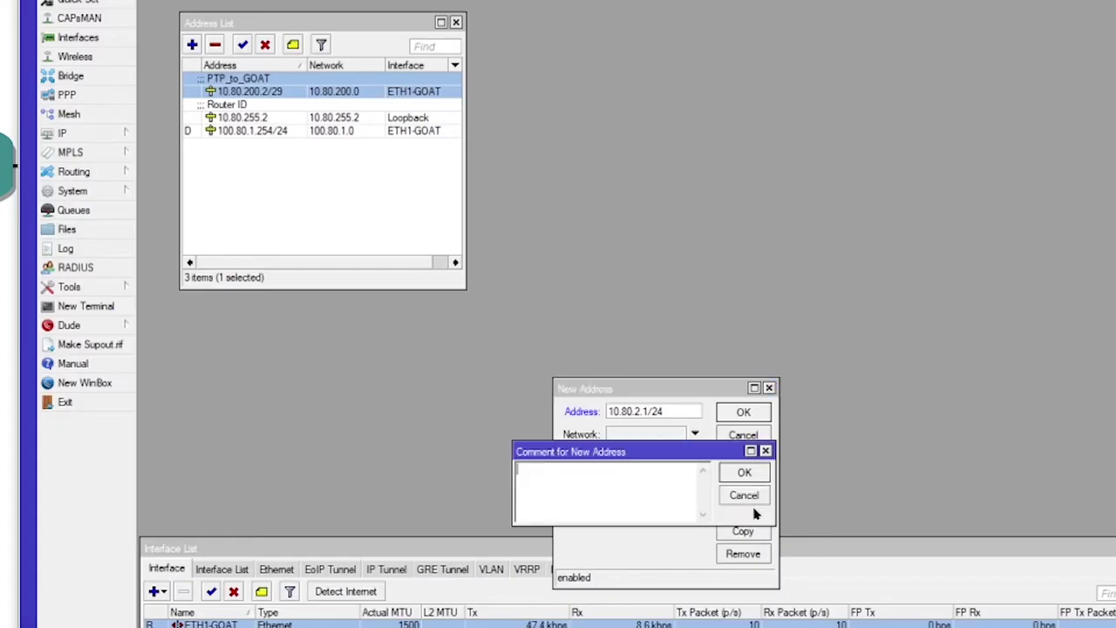
{"action": "left_click", "coordinate": [910, 324]}
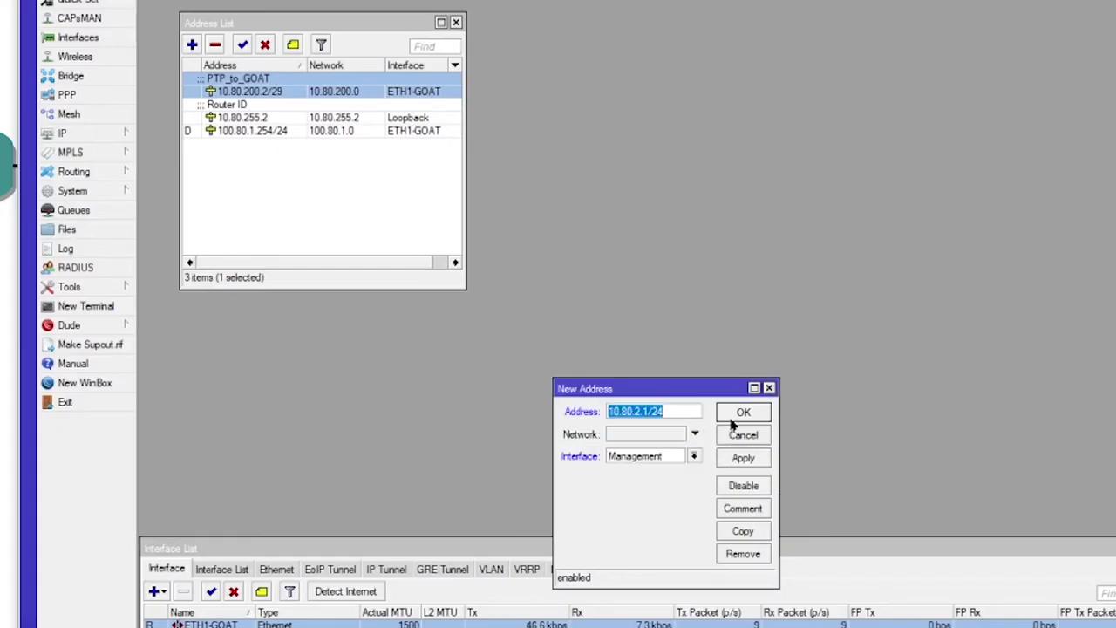
{"action": "left_click", "coordinate": [737, 419]}
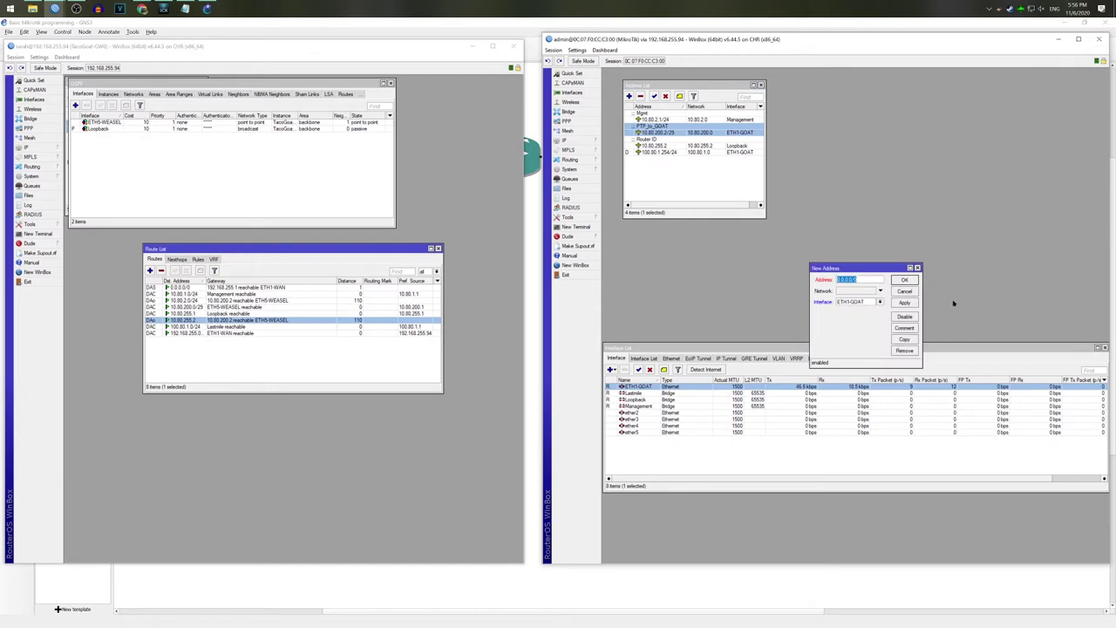
Step: Add 100.80.2.1/24 on the Lastmile interface with comment CX-NAT
{"action": "type", "text": "100.80.2.1/24"}
{"action": "left_click", "coordinate": [880, 302]}
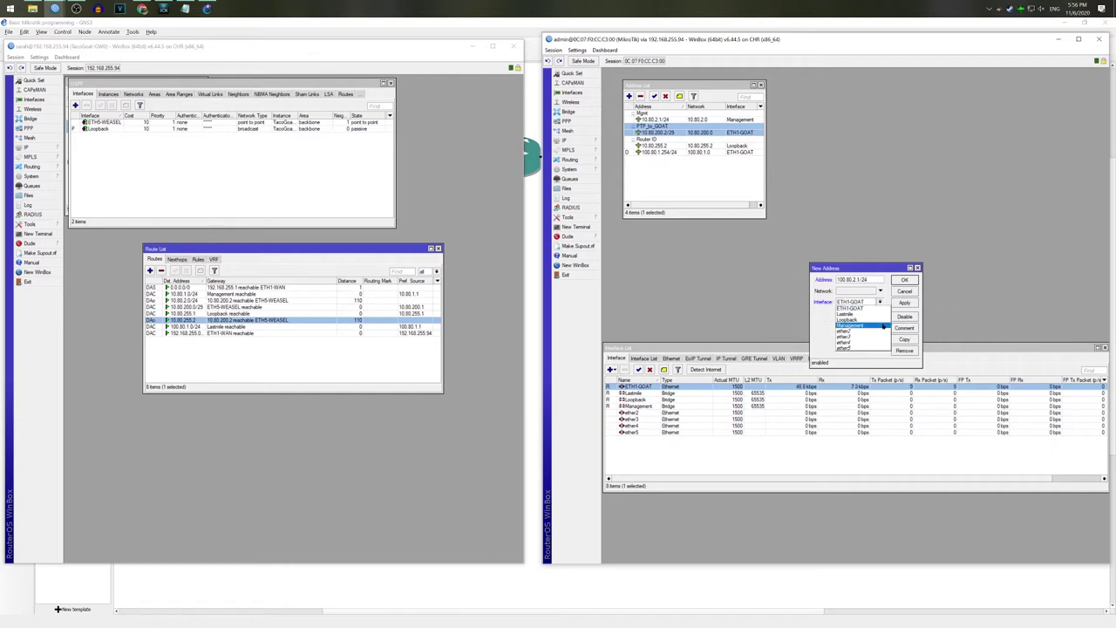
{"action": "left_click", "coordinate": [868, 313]}
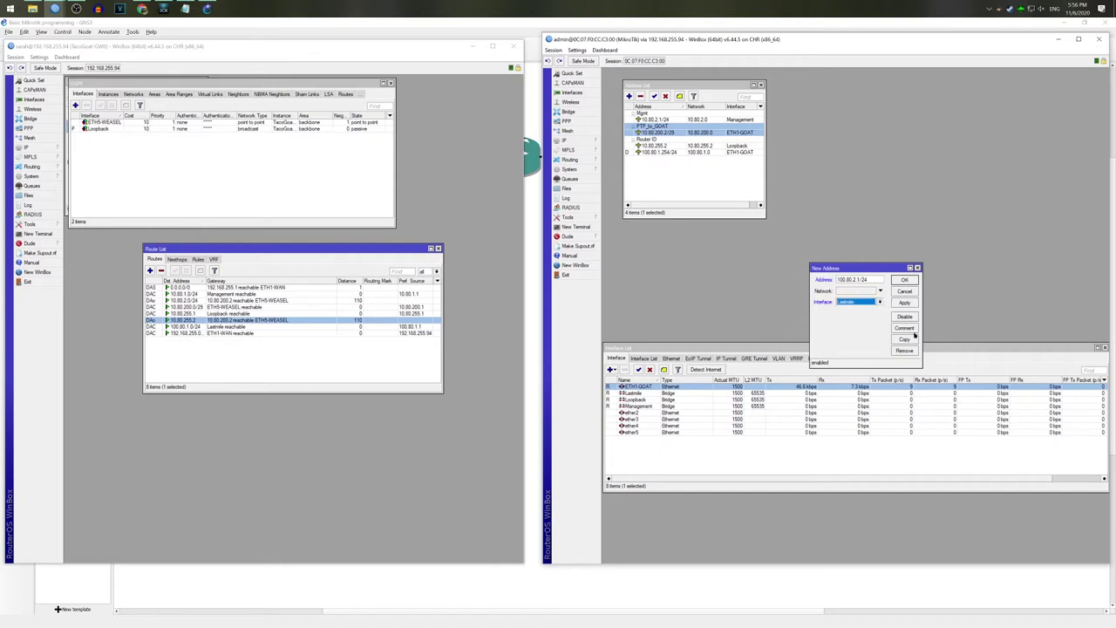
{"action": "left_click", "coordinate": [914, 330]}
{"action": "type", "text": "Lastmile"}
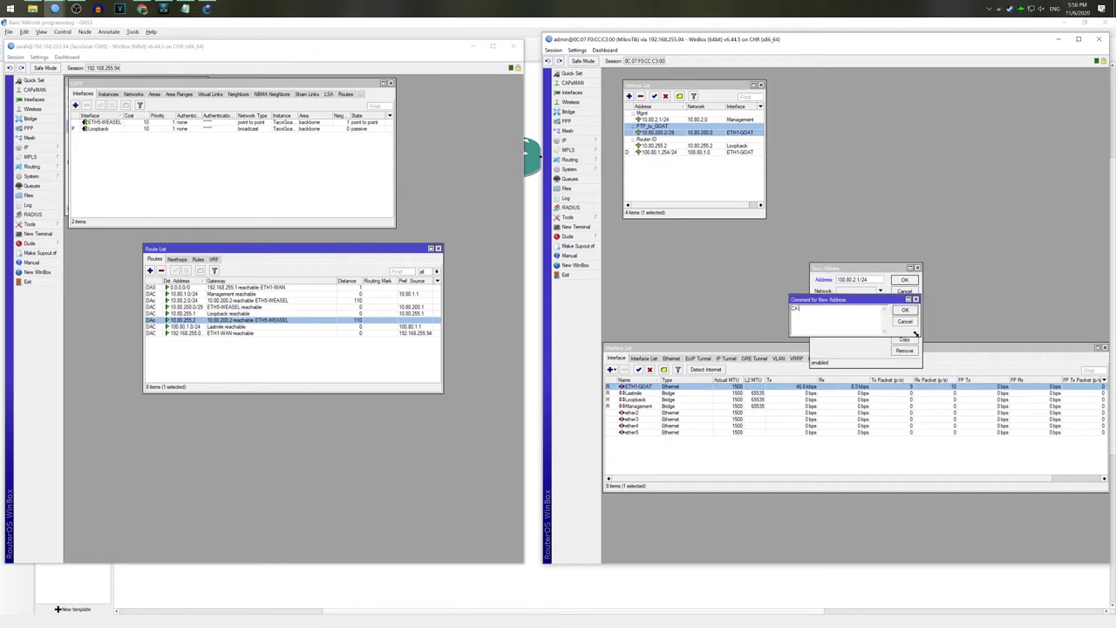
{"action": "key", "text": "Return"}
{"action": "key", "text": "Return"}
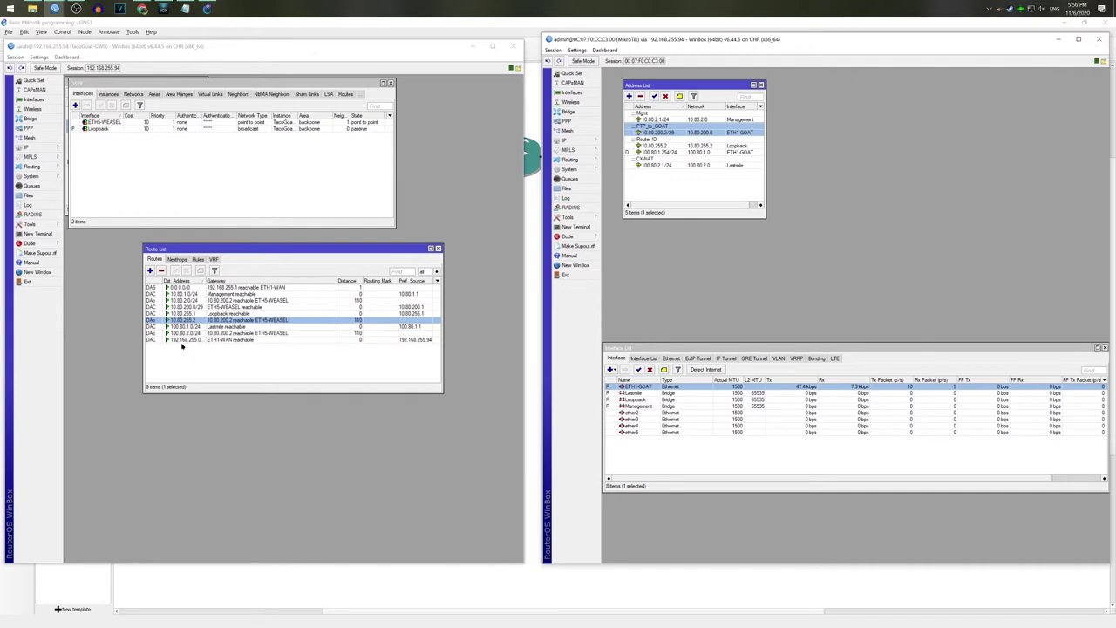
Step: Confirm the gateway's new 100.80.2.0/24 OSPF route, then close Disco-Weasel's address list
{"action": "left_click", "coordinate": [161, 333]}
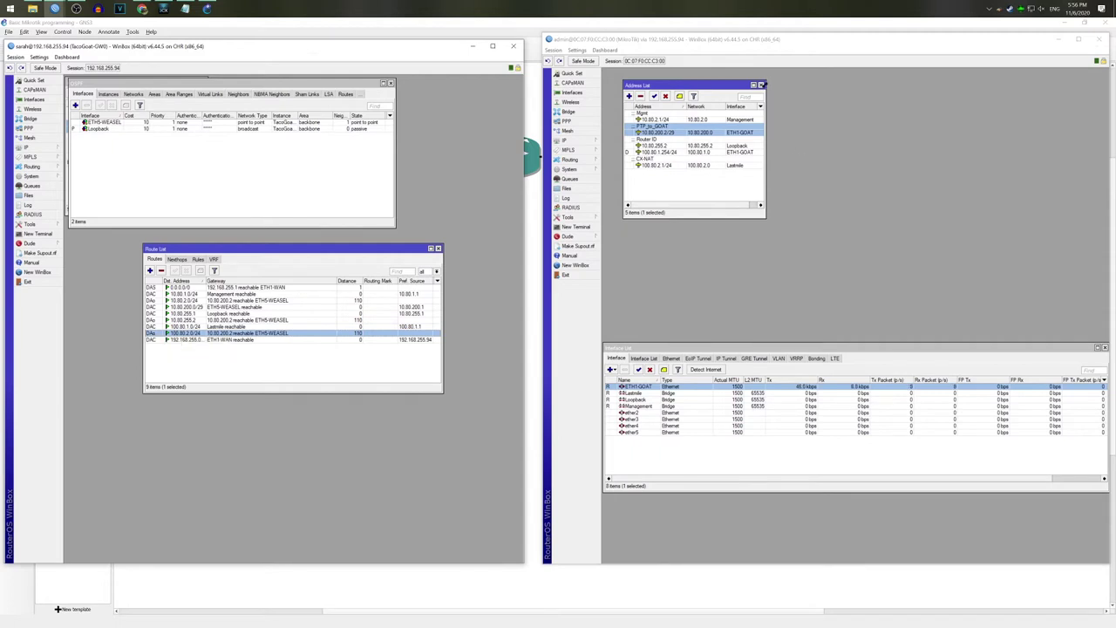
{"action": "left_click", "coordinate": [762, 85]}
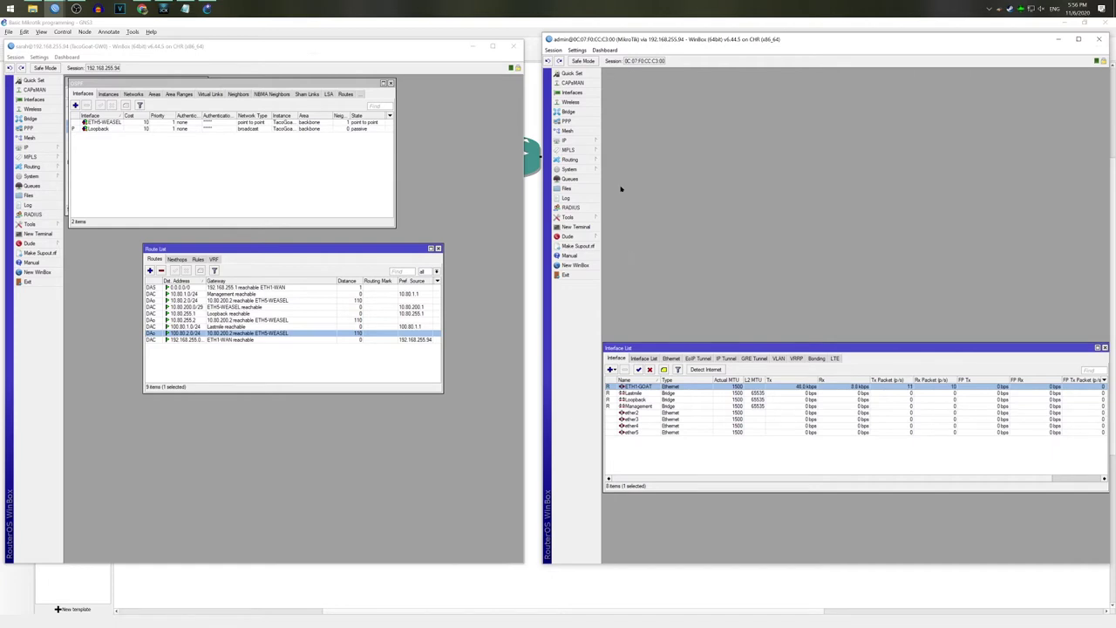
{"action": "left_click", "coordinate": [530, 33]}
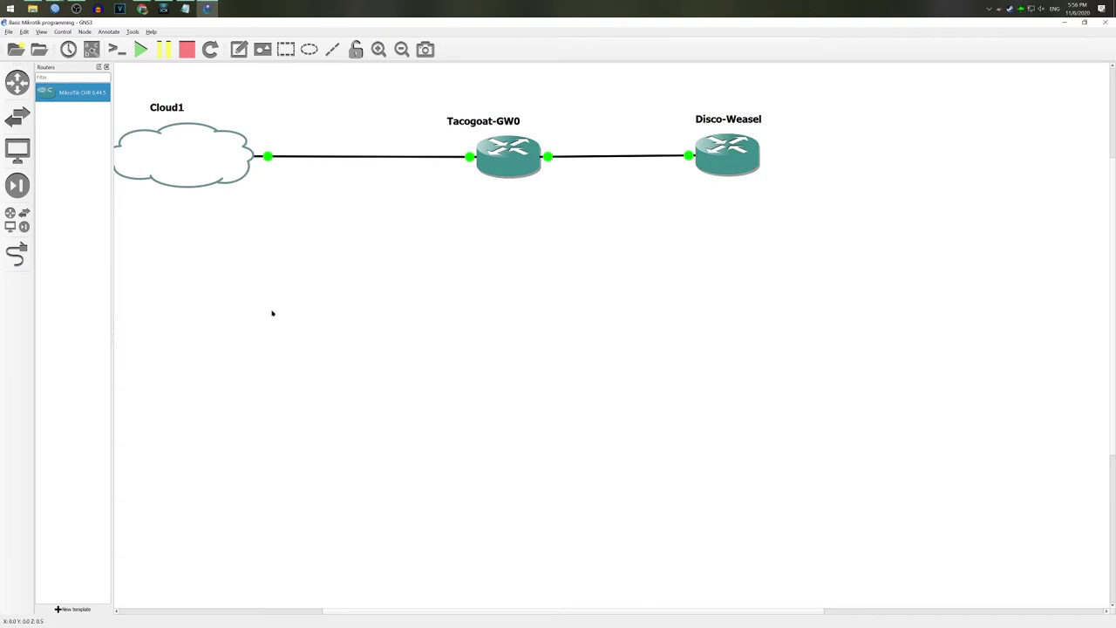
Step: Add a MikroTik CHR router named Flatulant-Cow and place it below Disco-Weasel
{"action": "left_click_drag", "start_coordinate": [72, 92], "coordinate": [933, 397]}
{"action": "right_click", "coordinate": [933, 396]}
{"action": "left_click", "coordinate": [938, 400]}
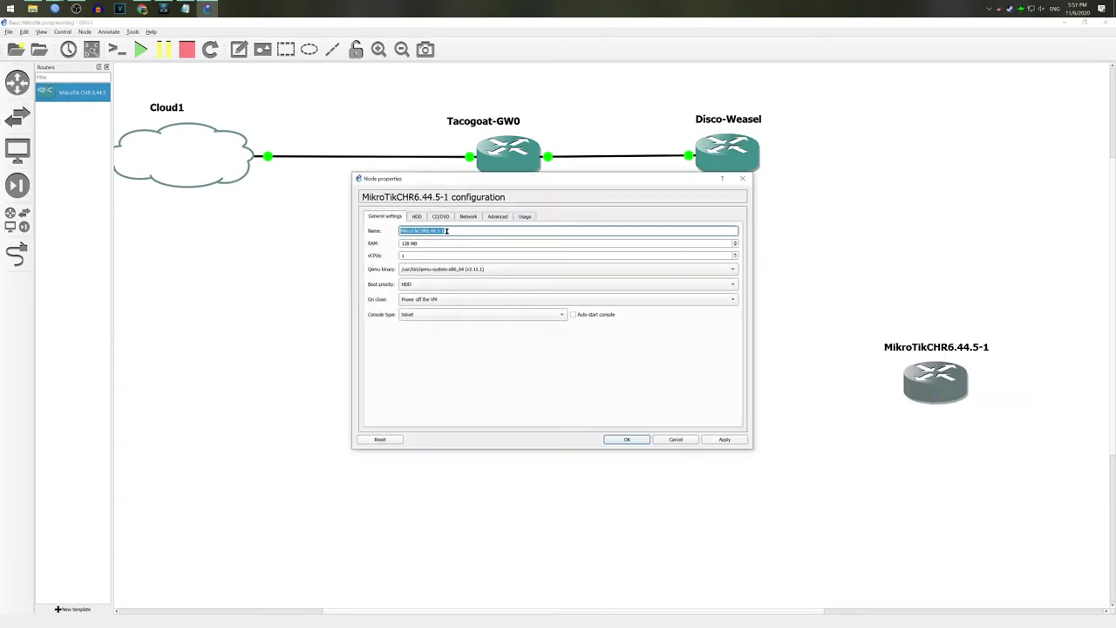
{"action": "type", "text": "Fiatulant-Cow"}
{"action": "left_click", "coordinate": [468, 216]}
{"action": "left_click", "coordinate": [725, 439]}
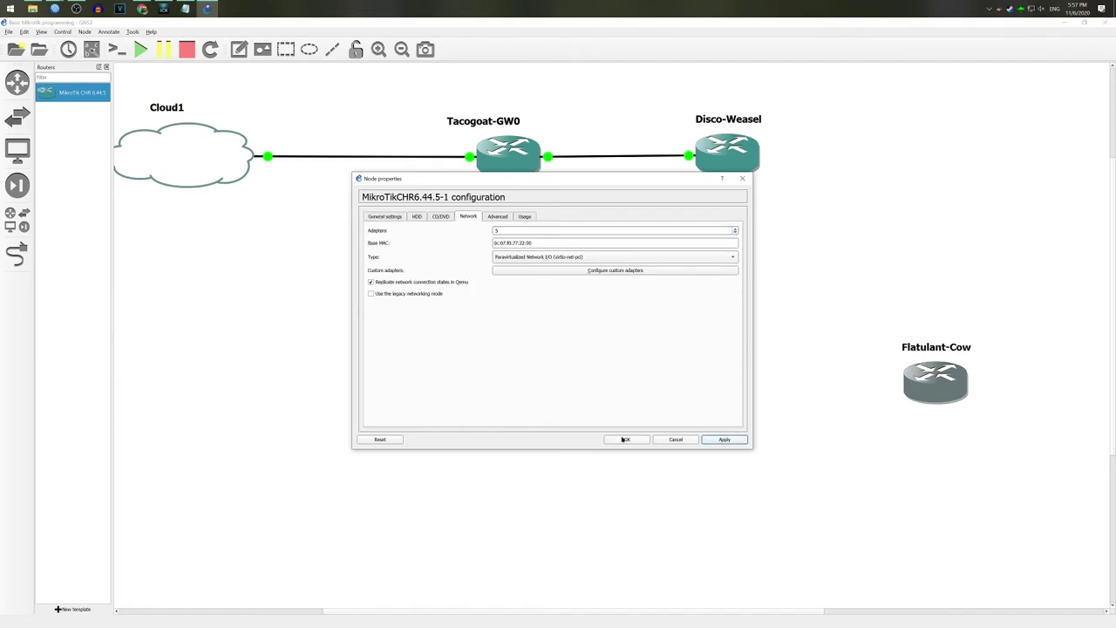
{"action": "left_click", "coordinate": [641, 440]}
{"action": "left_click_drag", "start_coordinate": [954, 382], "coordinate": [670, 332]}
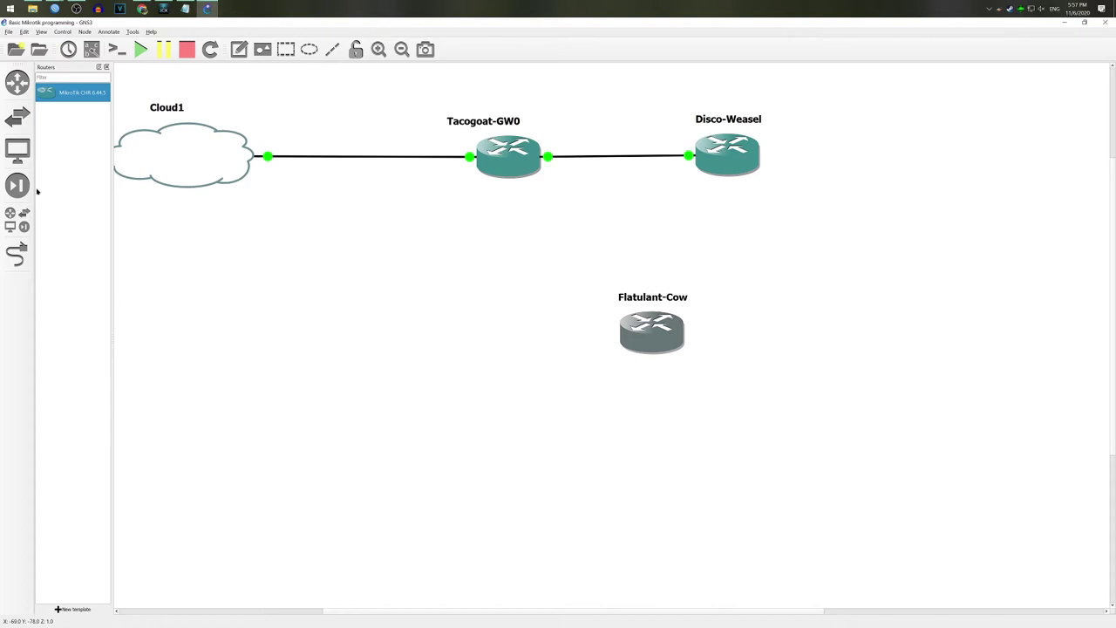
Step: Add a second MikroTik CHR router named Derpy-Drunk beside Flatulant-Cow
{"action": "left_click_drag", "start_coordinate": [73, 92], "coordinate": [864, 330]}
{"action": "right_click", "coordinate": [864, 329]}
{"action": "left_click", "coordinate": [879, 337]}
{"action": "triple_click", "coordinate": [443, 232]}
{"action": "type", "text": "Derpy-Drunk"}
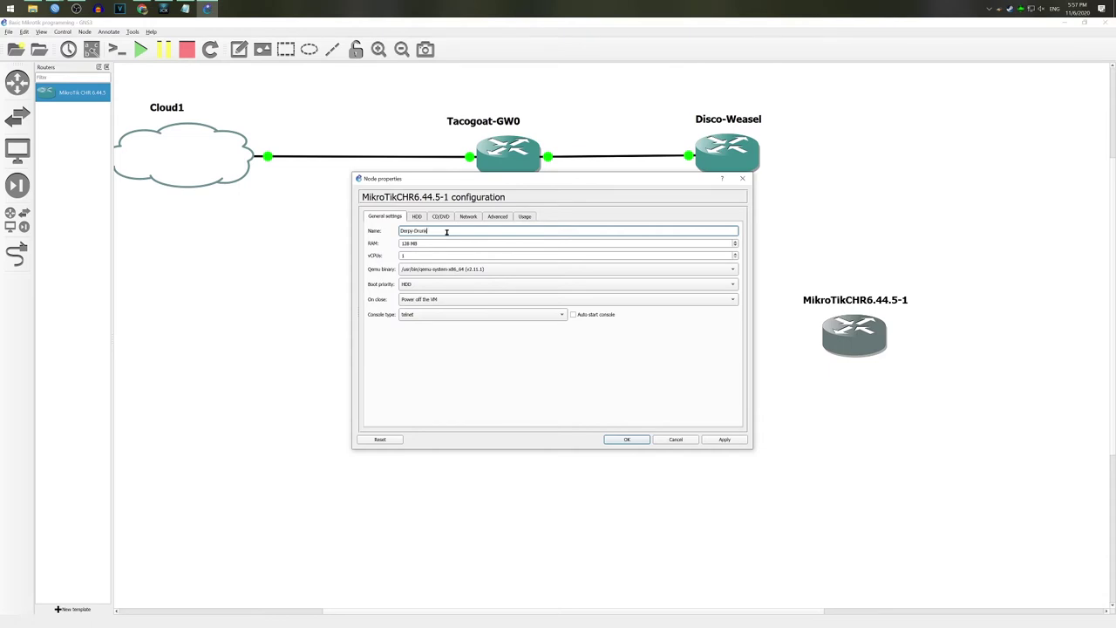
{"action": "left_click", "coordinate": [468, 216]}
{"action": "left_click", "coordinate": [626, 439]}
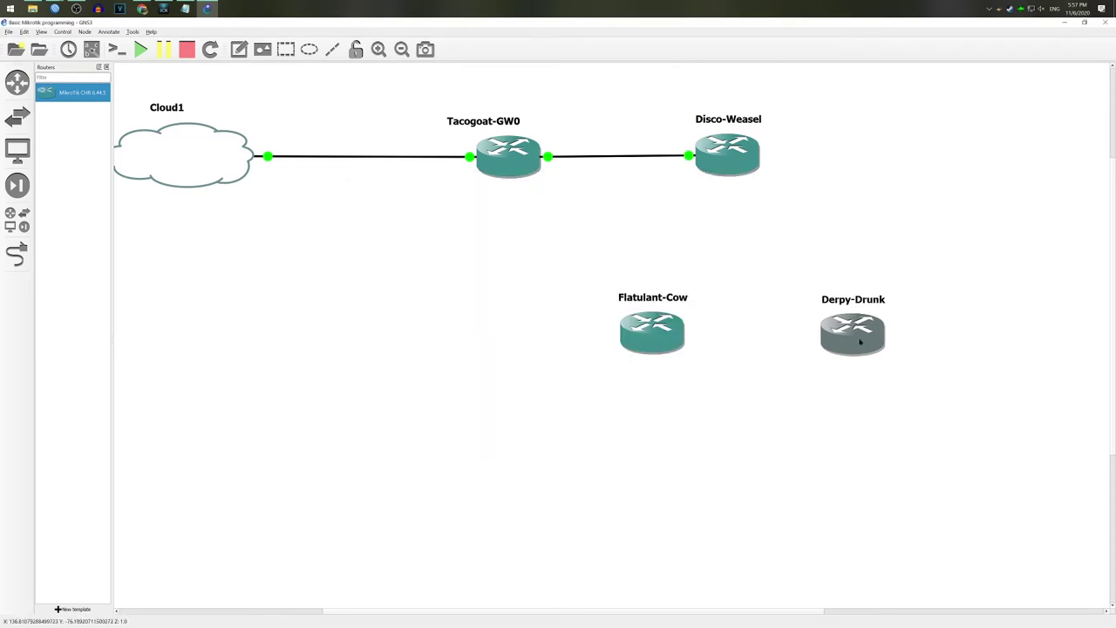
{"action": "left_click", "coordinate": [829, 411]}
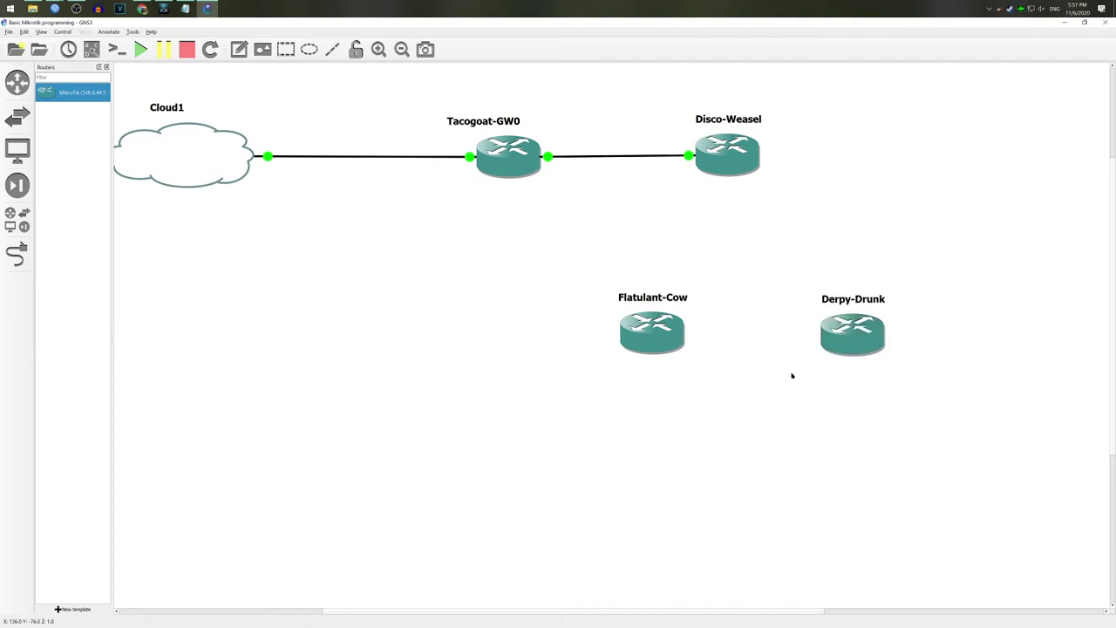
Step: Review Derpy-Drunk's network adapter settings in its configuration
{"action": "right_click", "coordinate": [825, 335]}
{"action": "left_click", "coordinate": [847, 340]}
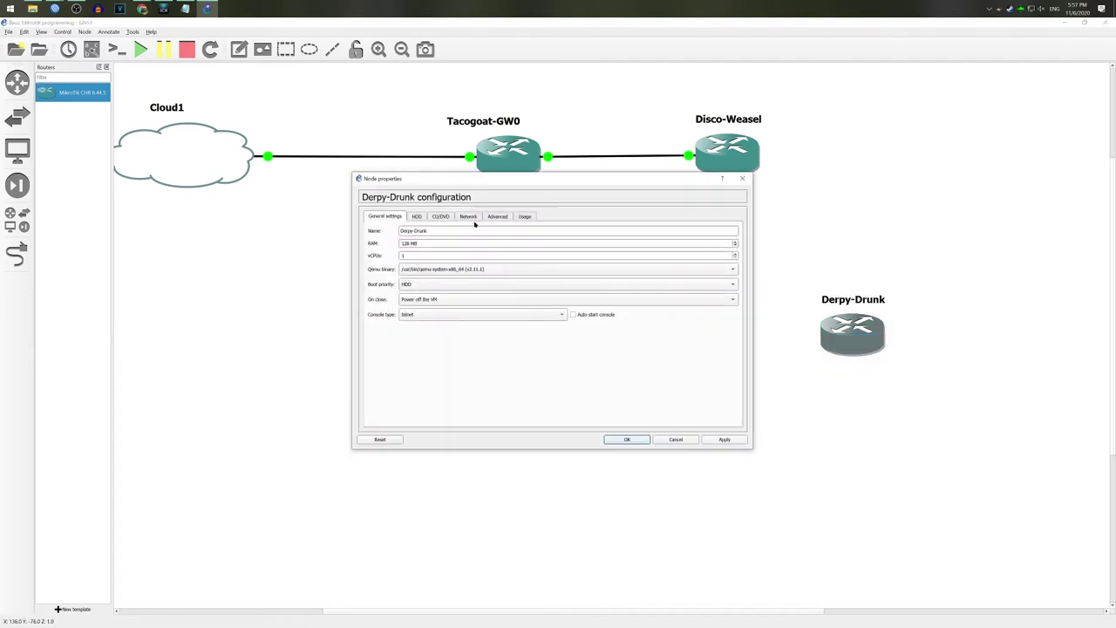
{"action": "left_click", "coordinate": [464, 216]}
{"action": "left_click", "coordinate": [676, 439]}
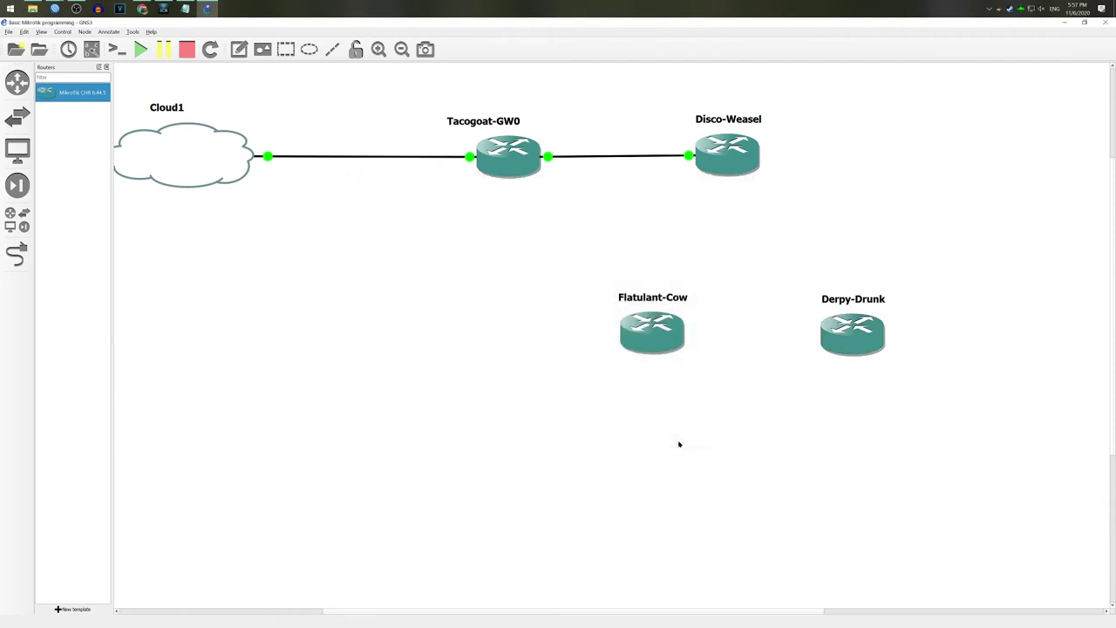
Step: Link Flatulant-Cow ether1 and Derpy-Drunk ether1 each to Disco-Weasel
{"action": "left_click", "coordinate": [17, 254]}
{"action": "left_click", "coordinate": [660, 334]}
{"action": "left_click", "coordinate": [674, 338]}
{"action": "left_click", "coordinate": [729, 160]}
{"action": "left_click", "coordinate": [749, 214]}
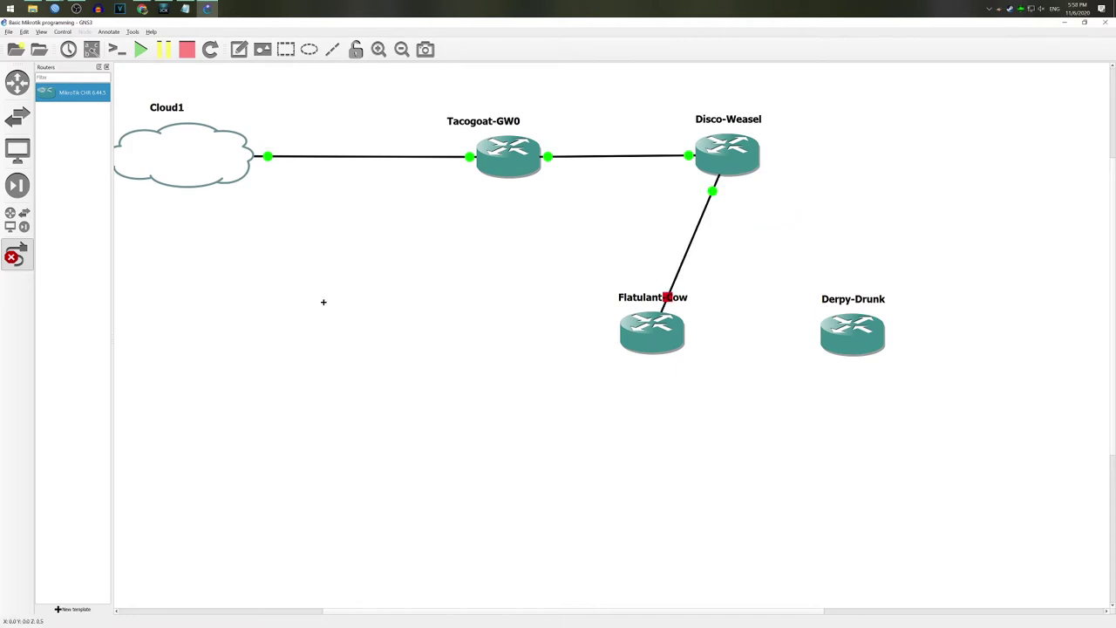
{"action": "left_click", "coordinate": [861, 340]}
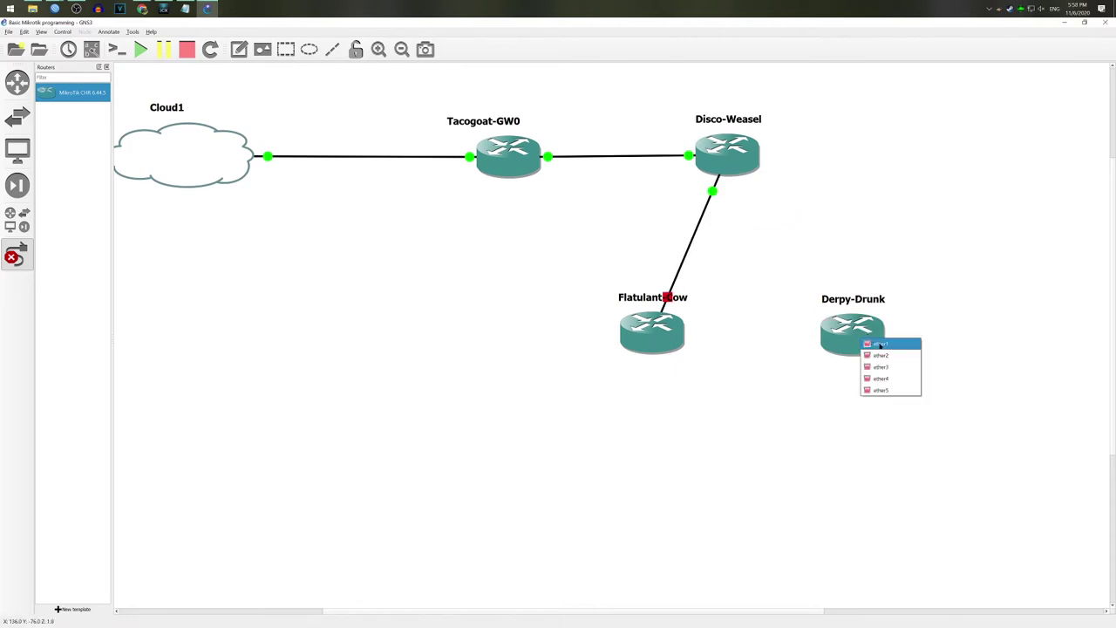
{"action": "left_click", "coordinate": [879, 344]}
{"action": "left_click", "coordinate": [727, 155]}
{"action": "left_click", "coordinate": [749, 195]}
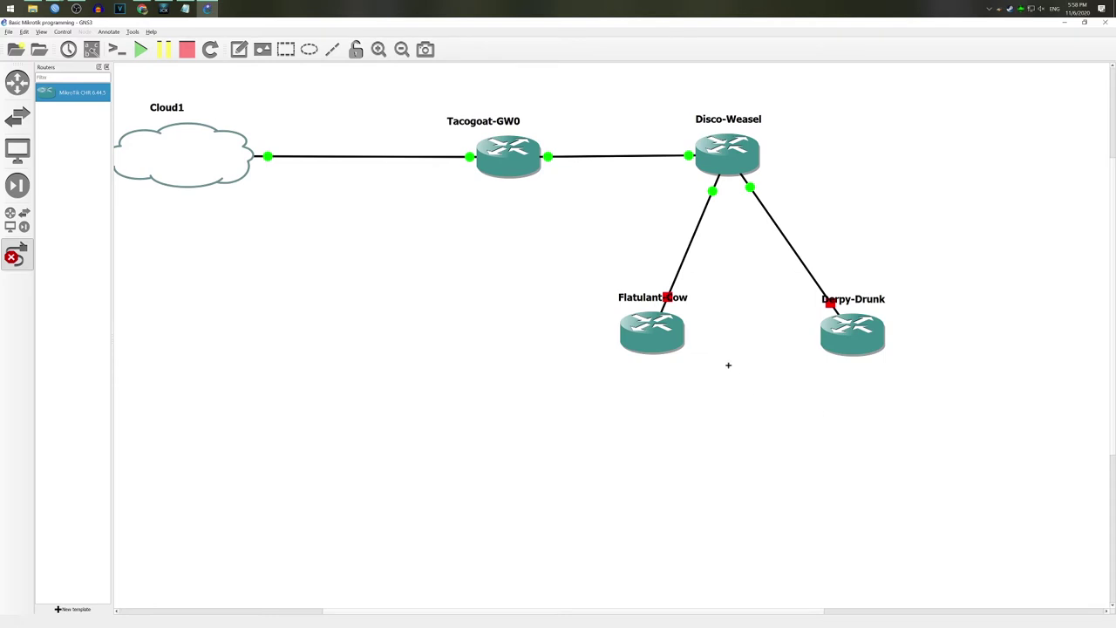
Step: Link Flatulant-Cow to Derpy-Drunk's ether5, completing the triangle
{"action": "left_click", "coordinate": [675, 341]}
{"action": "left_click", "coordinate": [689, 389]}
{"action": "left_click", "coordinate": [876, 343]}
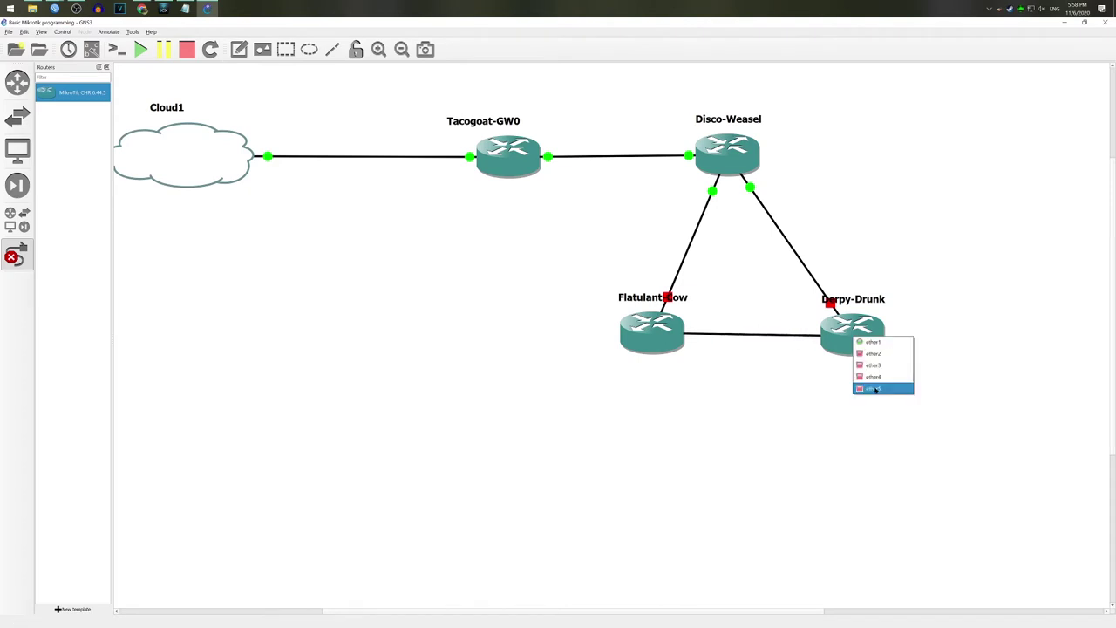
{"action": "left_click", "coordinate": [876, 389]}
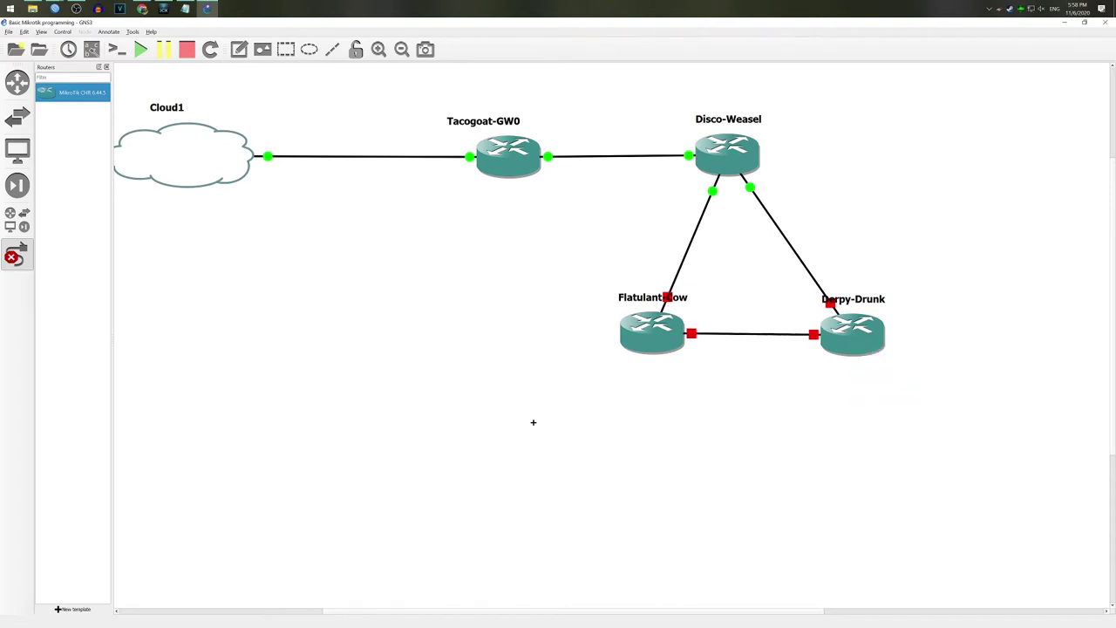
{"action": "left_click", "coordinate": [31, 265]}
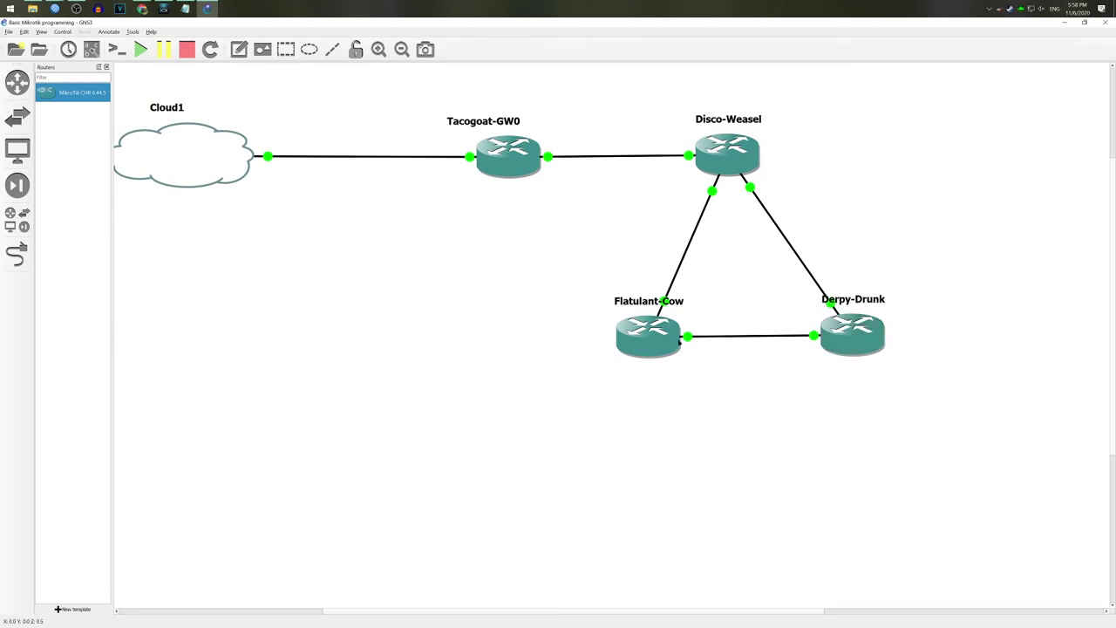
Step: Log into Flatulant-Cow's console as admin and set its system identity to Flatulant-Cow
{"action": "right_click", "coordinate": [650, 338]}
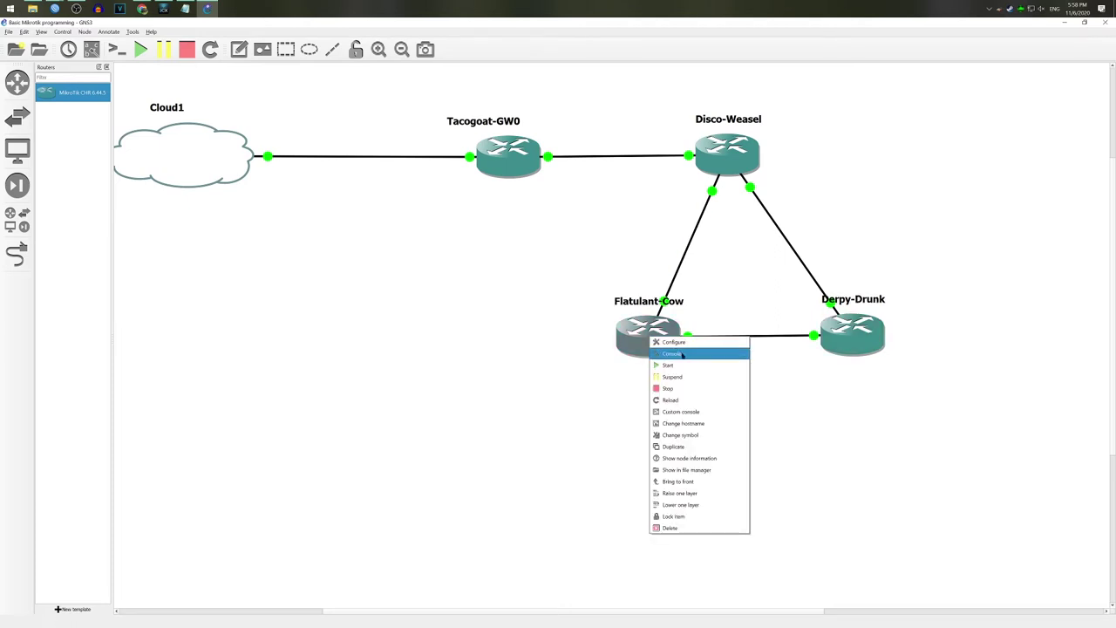
{"action": "left_click", "coordinate": [689, 353]}
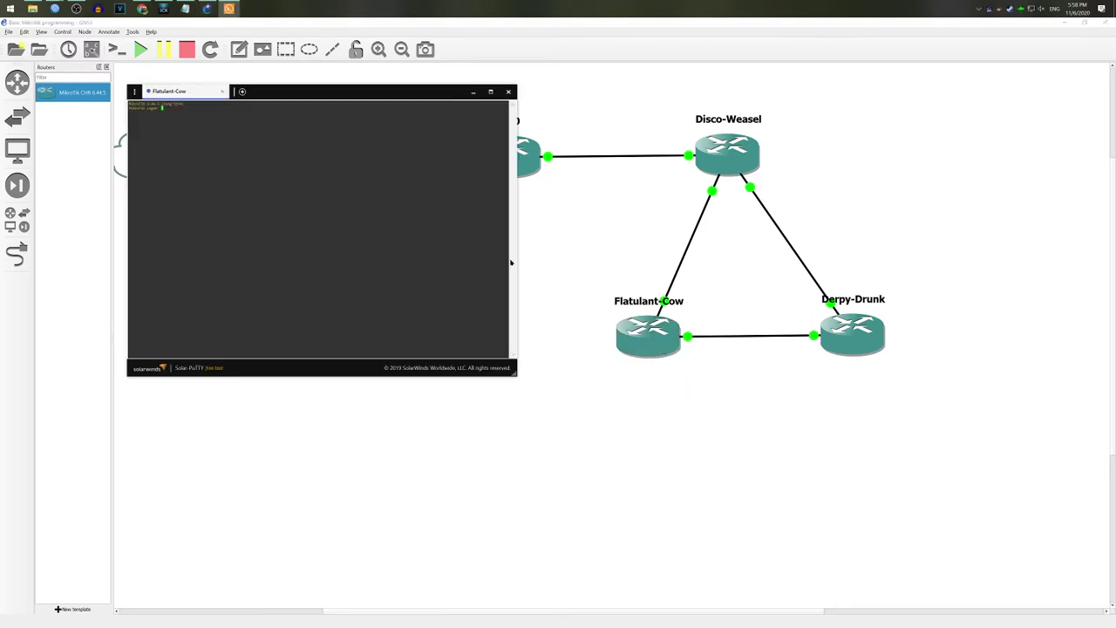
{"action": "type", "text": "admin"}
{"action": "key", "text": "Return"}
{"action": "key", "text": "Return"}
{"action": "key", "text": "y"}
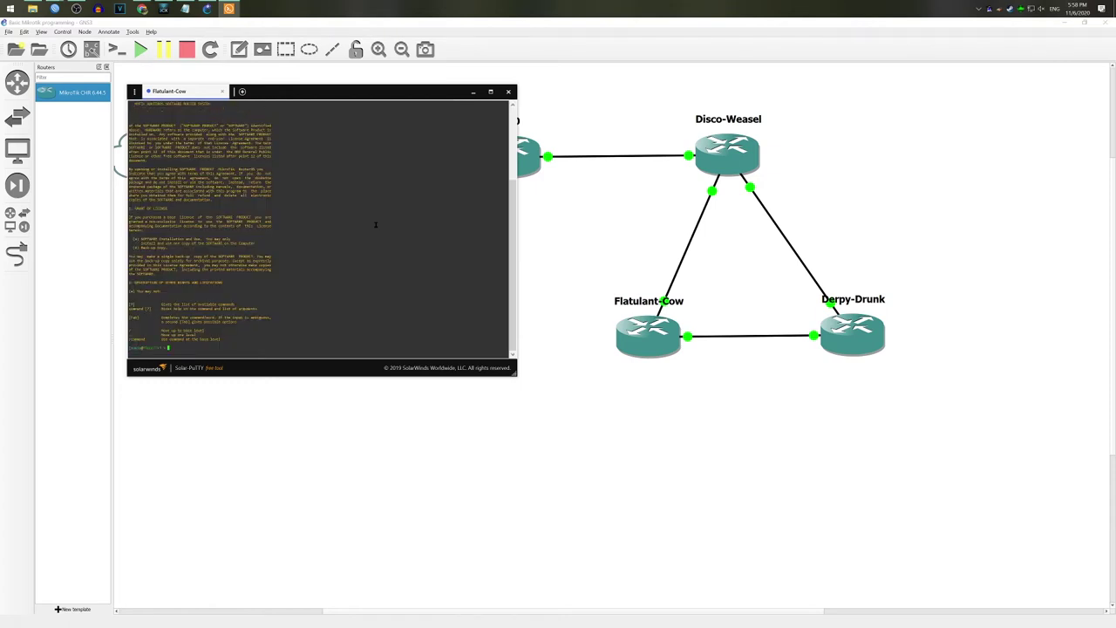
{"action": "type", "text": "system identity set name=Flatulant-Cow"}
{"action": "key", "text": "Return"}
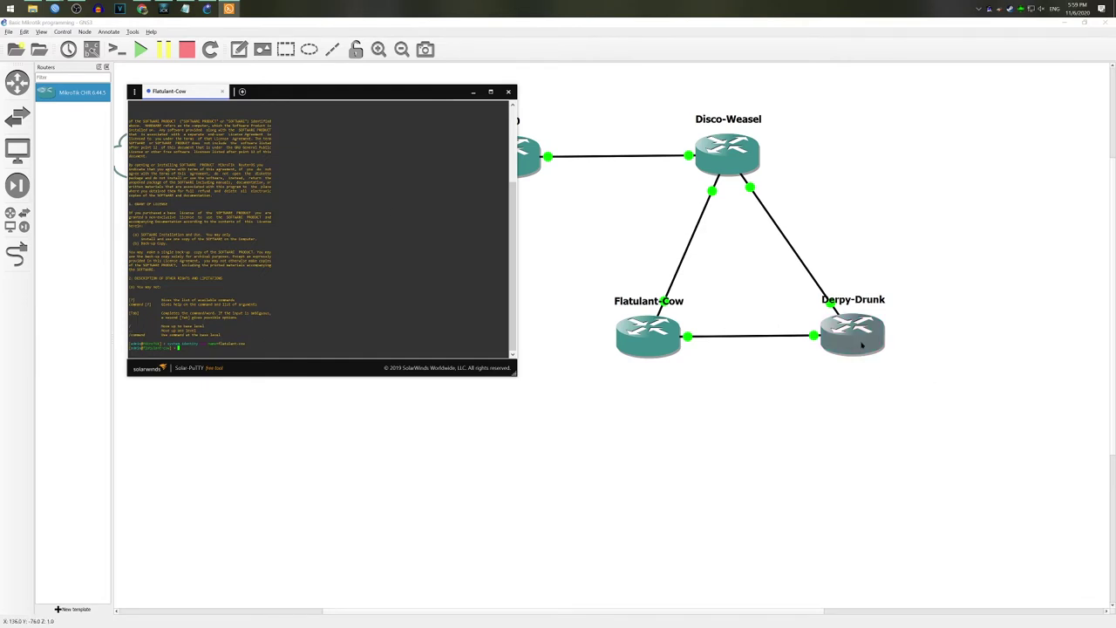
{"action": "type", "text": "/ip addr"}
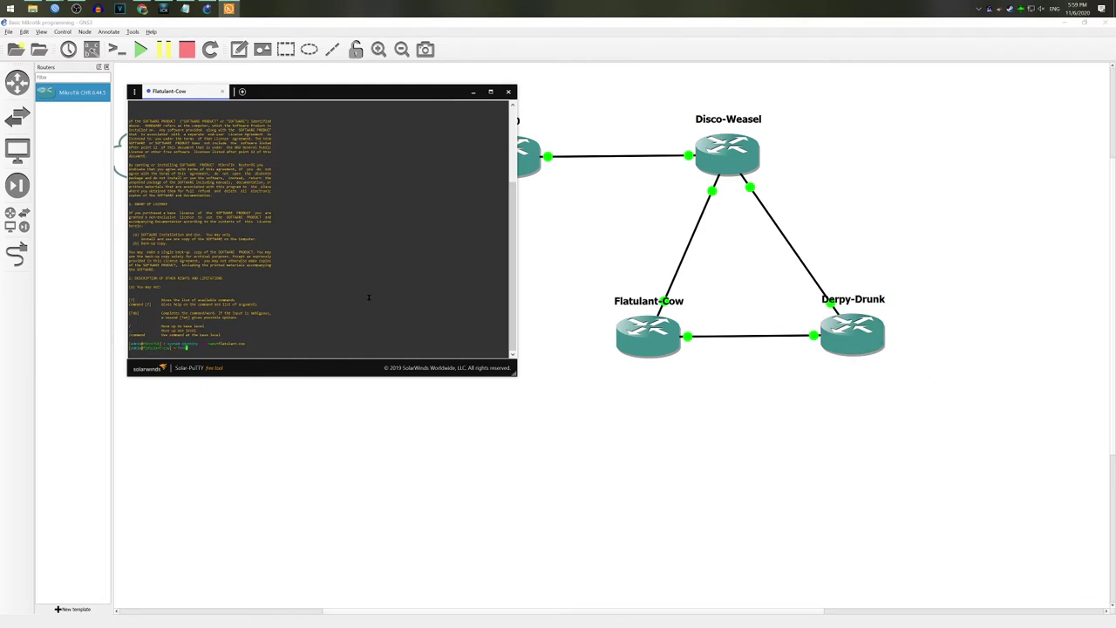
{"action": "type", "text": "address"}
{"action": "key", "text": "Return"}
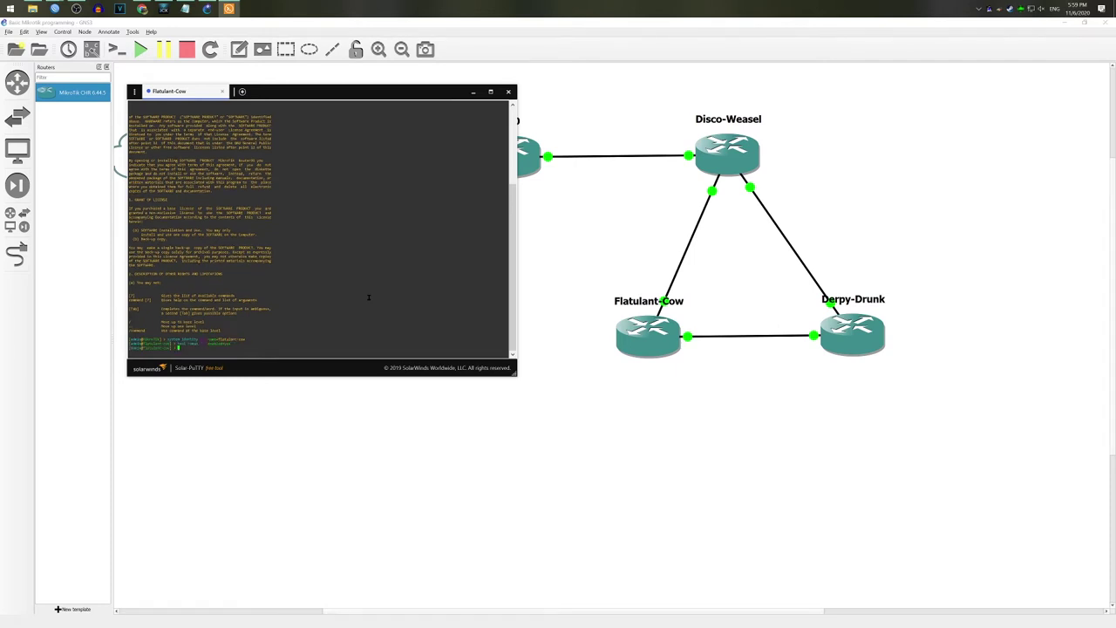
Step: Log into Derpy-Drunk's console as admin, set its identity to Derpy-Drunk, and close the console
{"action": "left_click", "coordinate": [882, 349]}
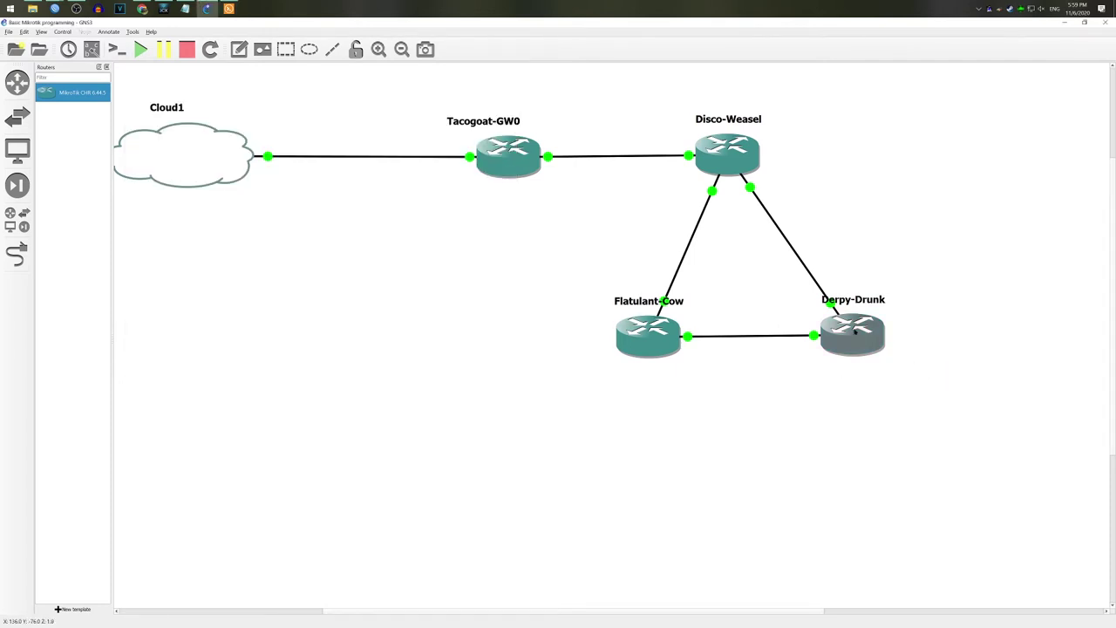
{"action": "right_click", "coordinate": [854, 329]}
{"action": "left_click", "coordinate": [873, 351]}
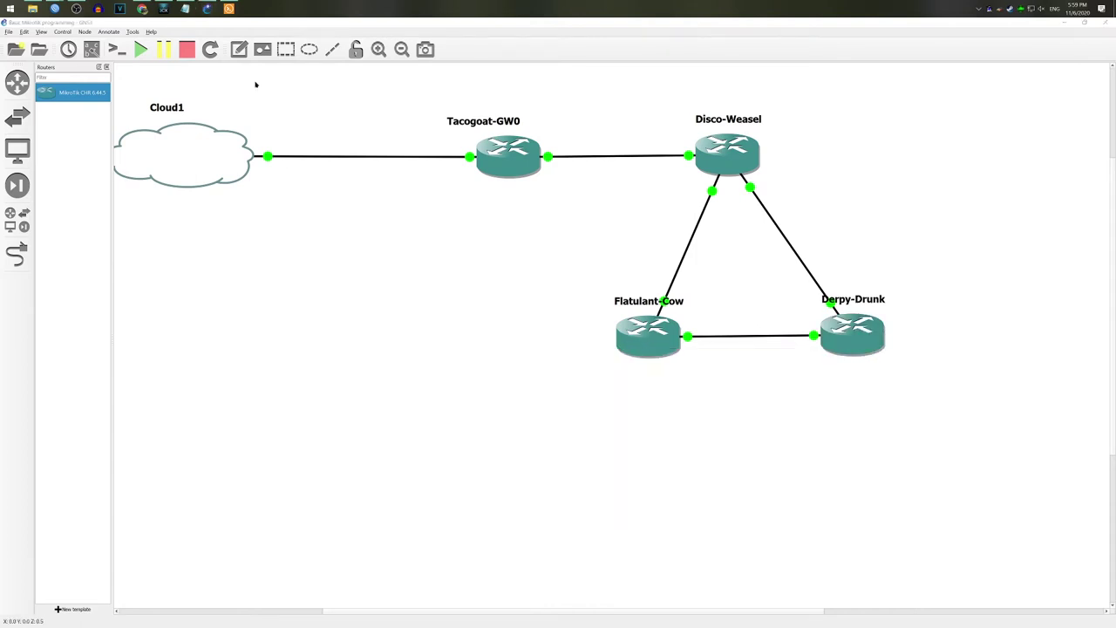
{"action": "type", "text": "admin"}
{"action": "key", "text": "Return"}
{"action": "key", "text": "Return"}
{"action": "key", "text": "y"}
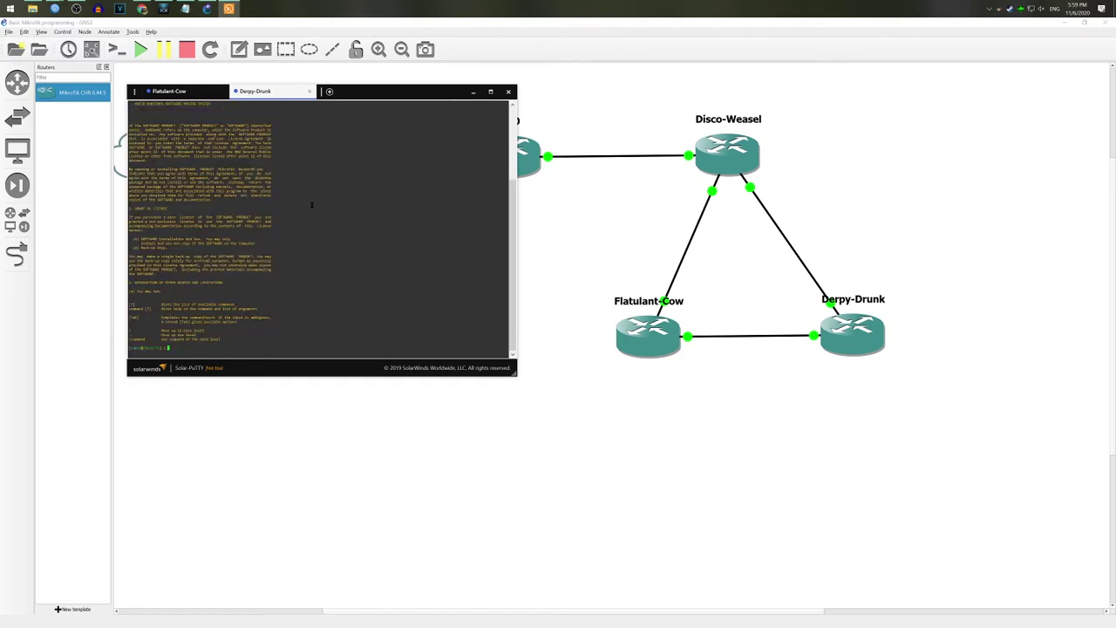
{"action": "type", "text": "system identityset"}
{"action": "type", "text": "name=Derpy-Drunk"}
{"action": "key", "text": "Return"}
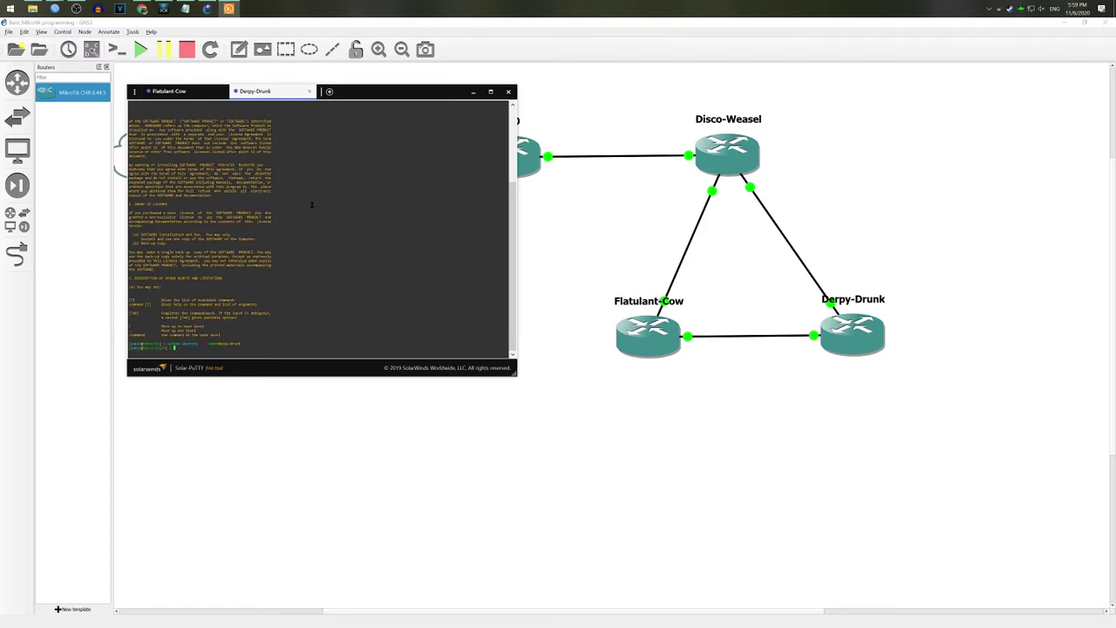
{"action": "type", "text": "/ip route set name="}
{"action": "key", "text": "Return"}
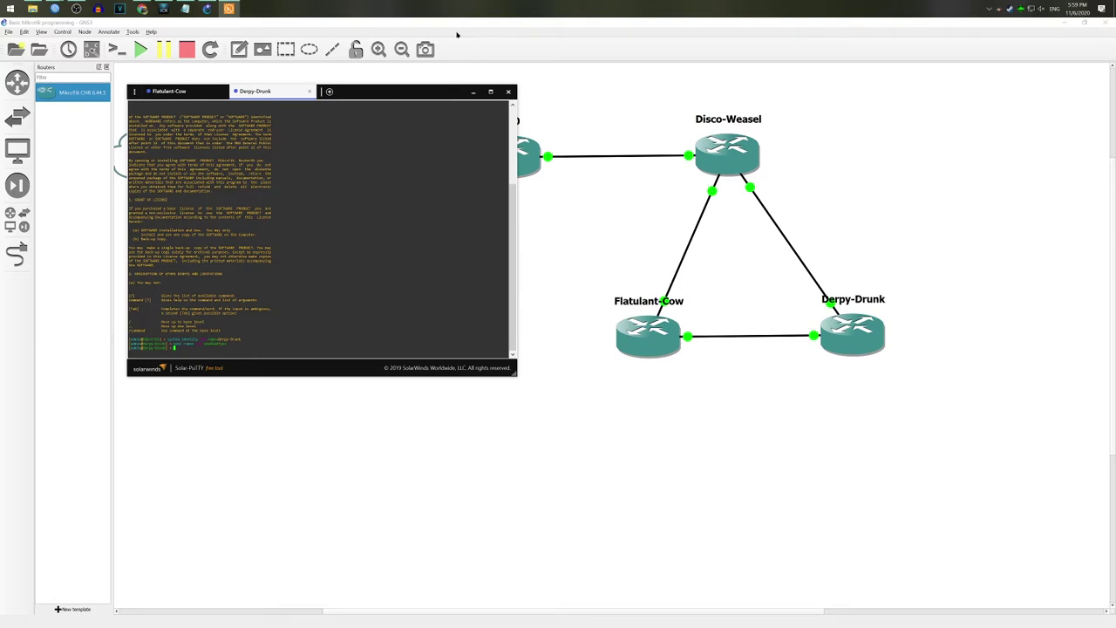
{"action": "left_click", "coordinate": [508, 90]}
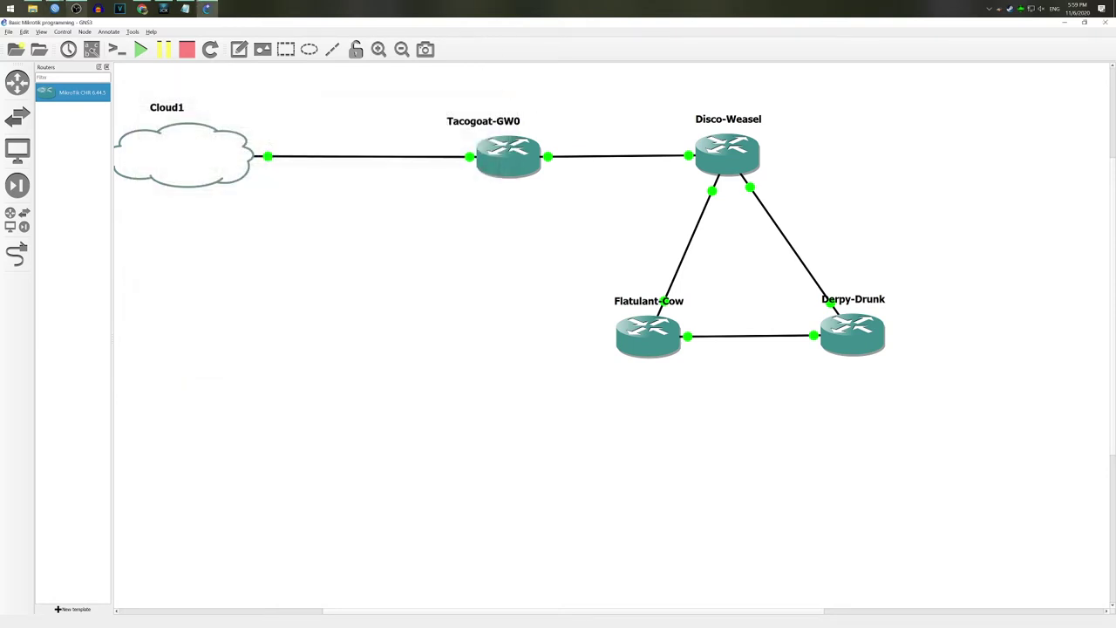
Step: Connect WinBox to Flatulant-Cow from the neighbour list and place its session on the left half
{"action": "mouse_move", "coordinate": [69, 15]}
{"action": "left_click", "coordinate": [116, 41]}
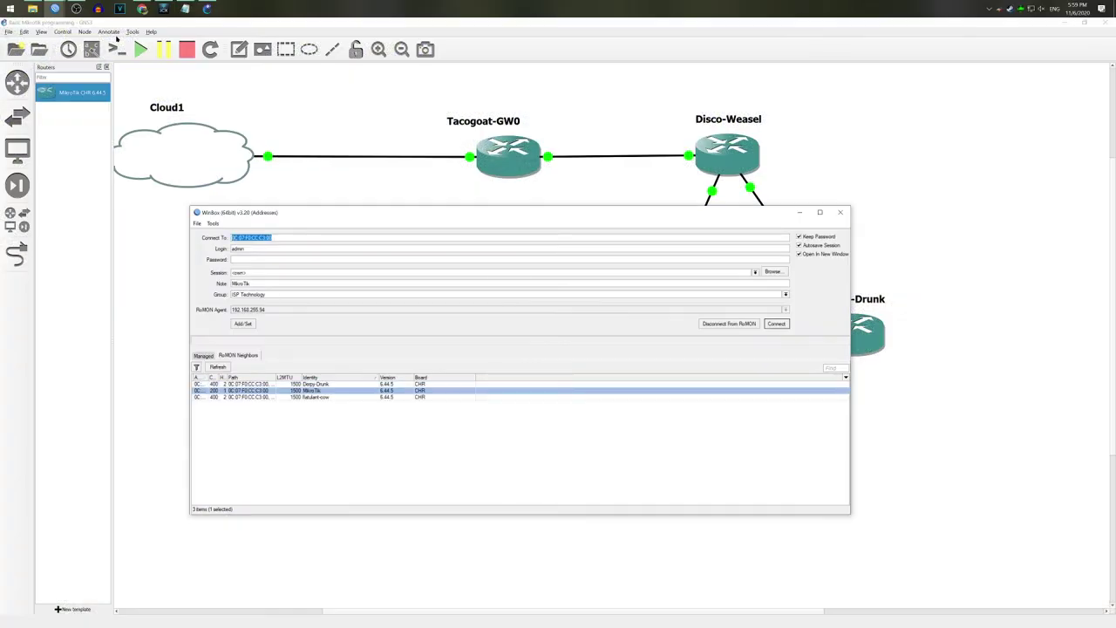
{"action": "left_click", "coordinate": [340, 399]}
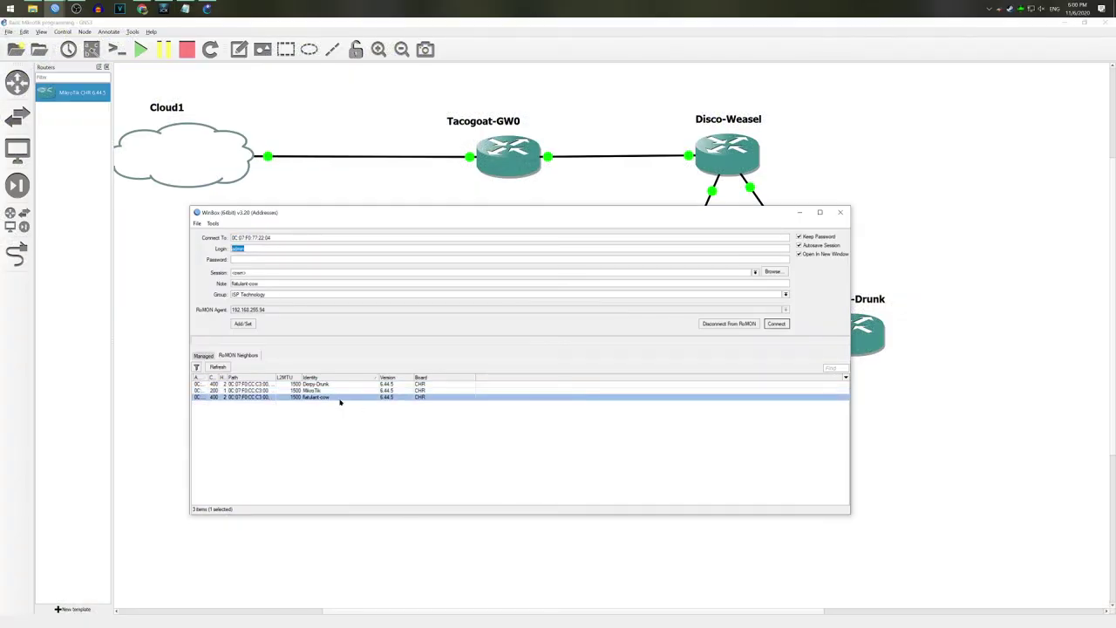
{"action": "left_click", "coordinate": [776, 323]}
{"action": "left_click_drag", "start_coordinate": [443, 250], "coordinate": [901, 69]}
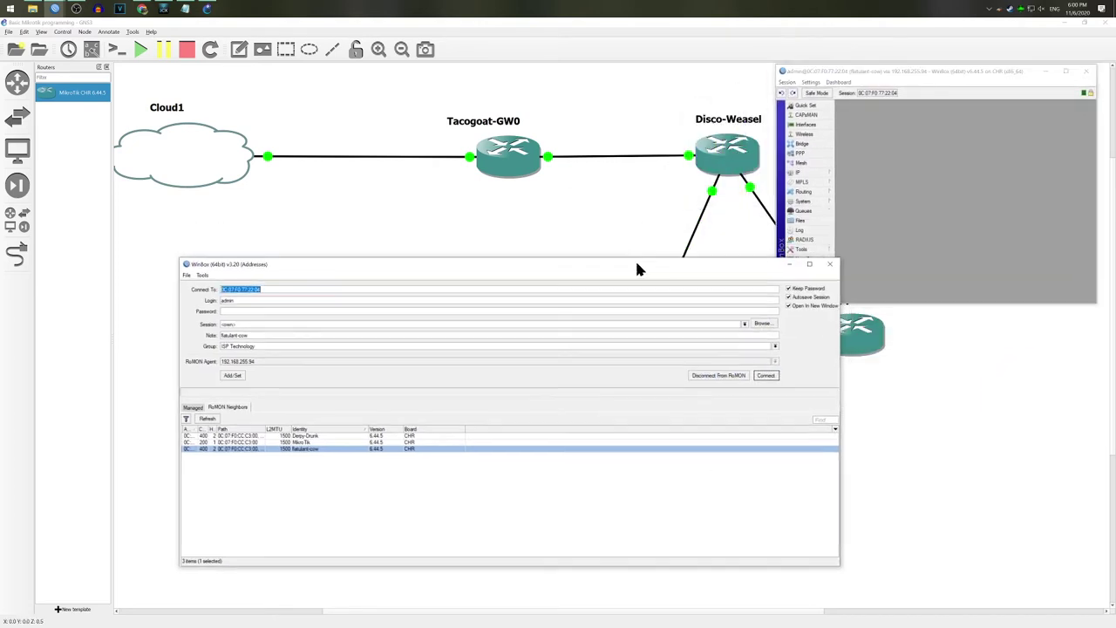
{"action": "left_click", "coordinate": [77, 10]}
{"action": "left_click", "coordinate": [55, 9]}
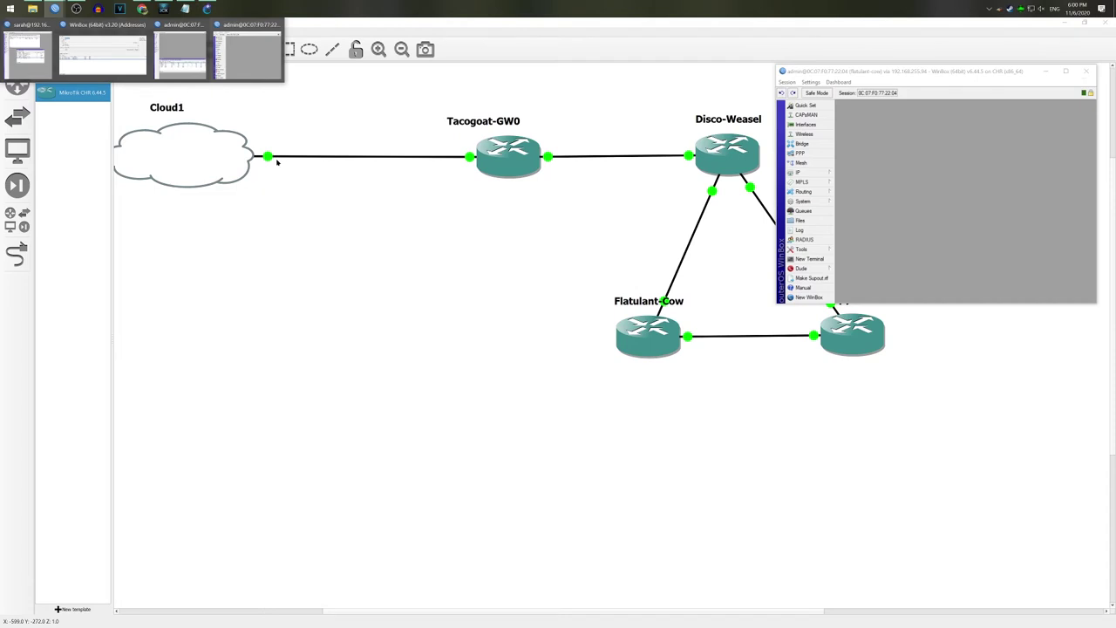
{"action": "left_click", "coordinate": [183, 56]}
{"action": "left_click_drag", "start_coordinate": [778, 40], "coordinate": [294, 59]}
Step: Set the router's system identity to Disco-Weasel
{"action": "left_click", "coordinate": [96, 184]}
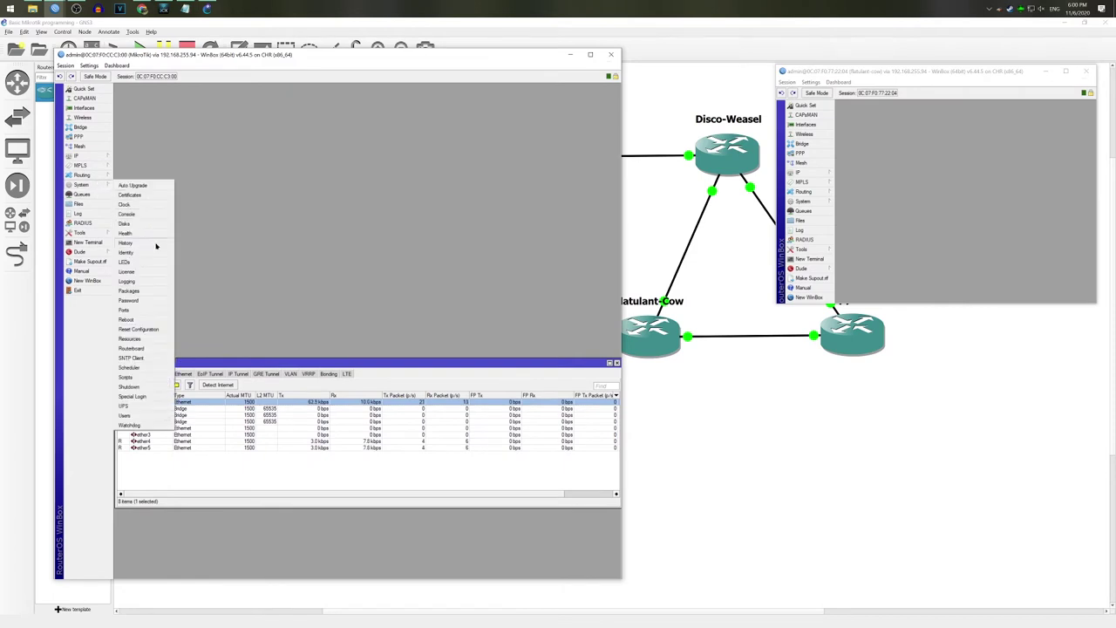
{"action": "left_click", "coordinate": [147, 309]}
{"action": "type", "text": "Disco-Weasel"}
{"action": "key", "text": "Return"}
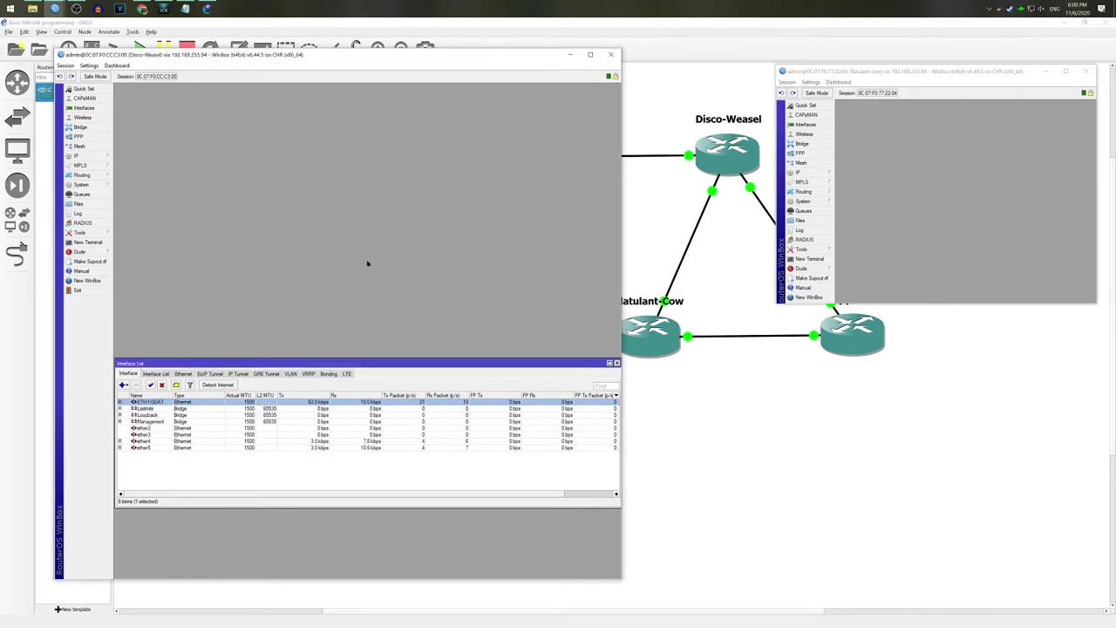
Step: Show the IP neighbor list and widen its Identity column
{"action": "left_click_drag", "start_coordinate": [456, 364], "coordinate": [454, 93]}
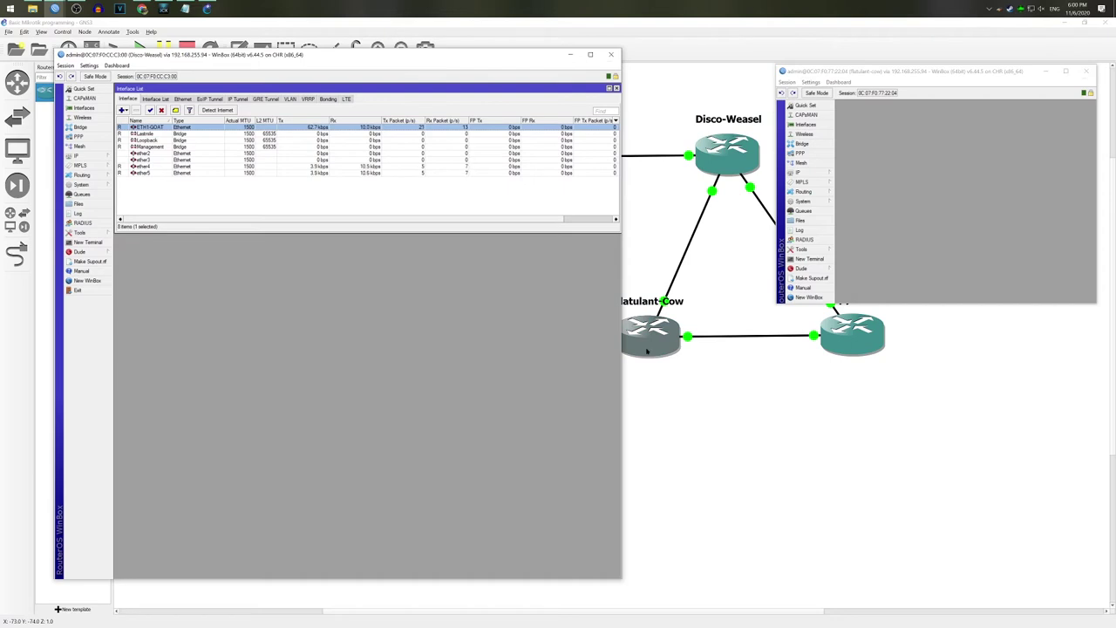
{"action": "left_click", "coordinate": [77, 156]}
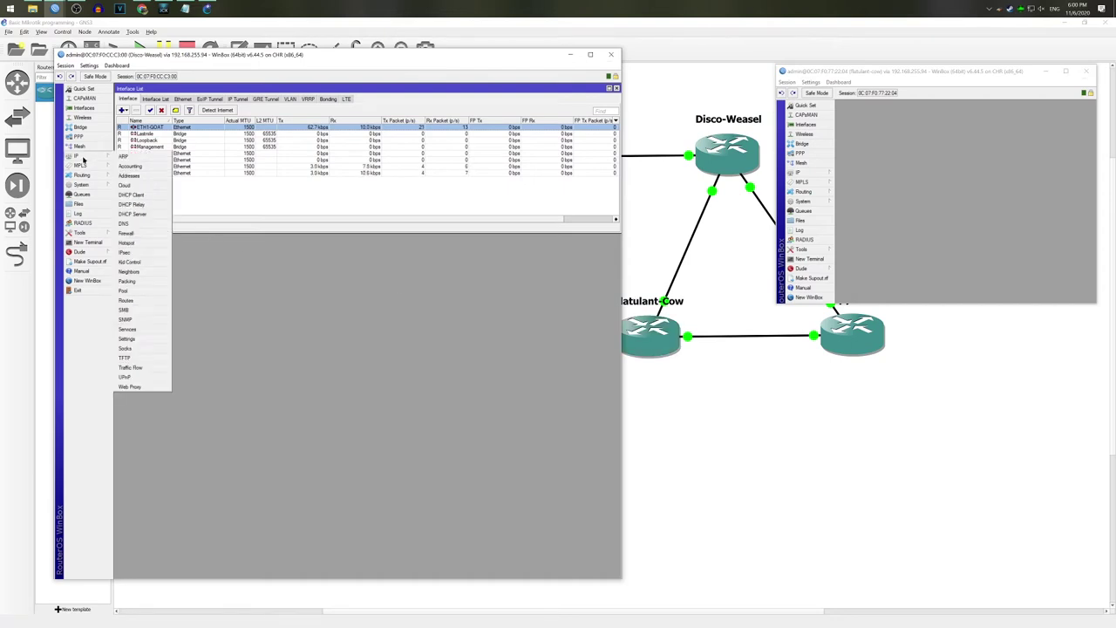
{"action": "left_click", "coordinate": [149, 270]}
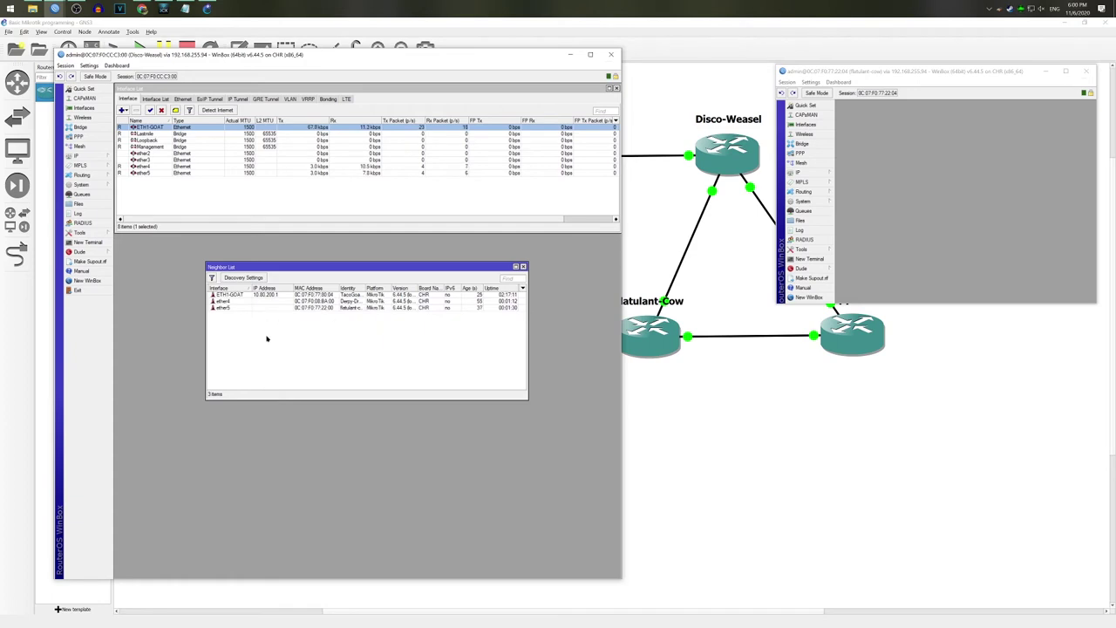
{"action": "left_click", "coordinate": [372, 308]}
{"action": "left_click_drag", "start_coordinate": [365, 288], "coordinate": [290, 303]}
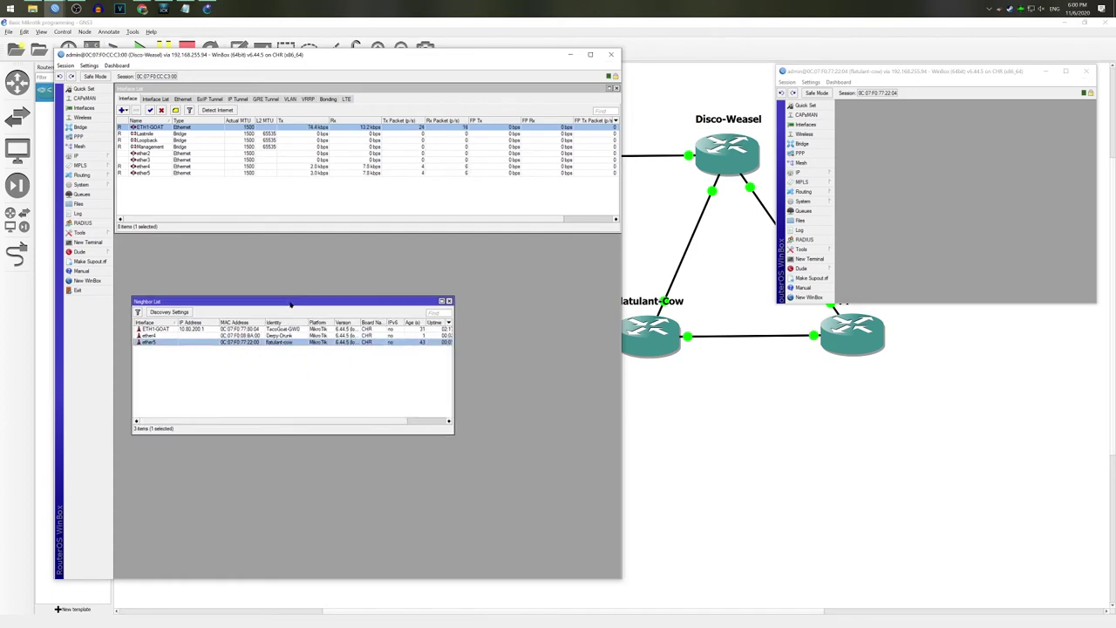
Step: Rename Disco-Weasel's ether4 to ETH4-DERPY and ether5 to ETH5-FLAT-COW
{"action": "double_click", "coordinate": [162, 165]}
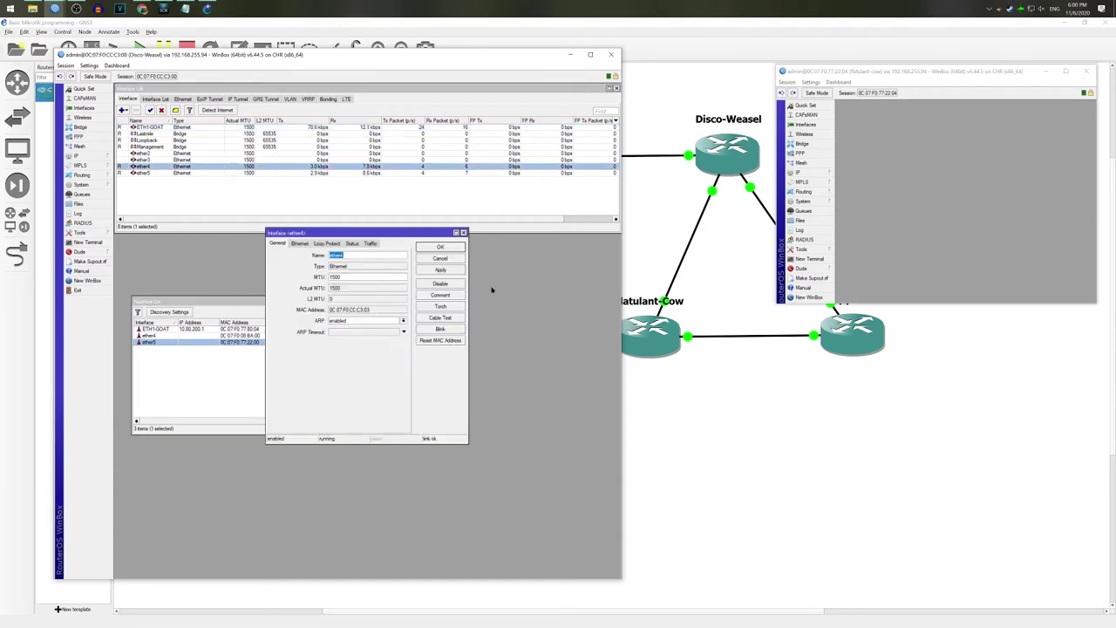
{"action": "type", "text": "WE"}
{"action": "type", "text": "H4"}
{"action": "left_click_drag", "start_coordinate": [396, 232], "coordinate": [491, 261]}
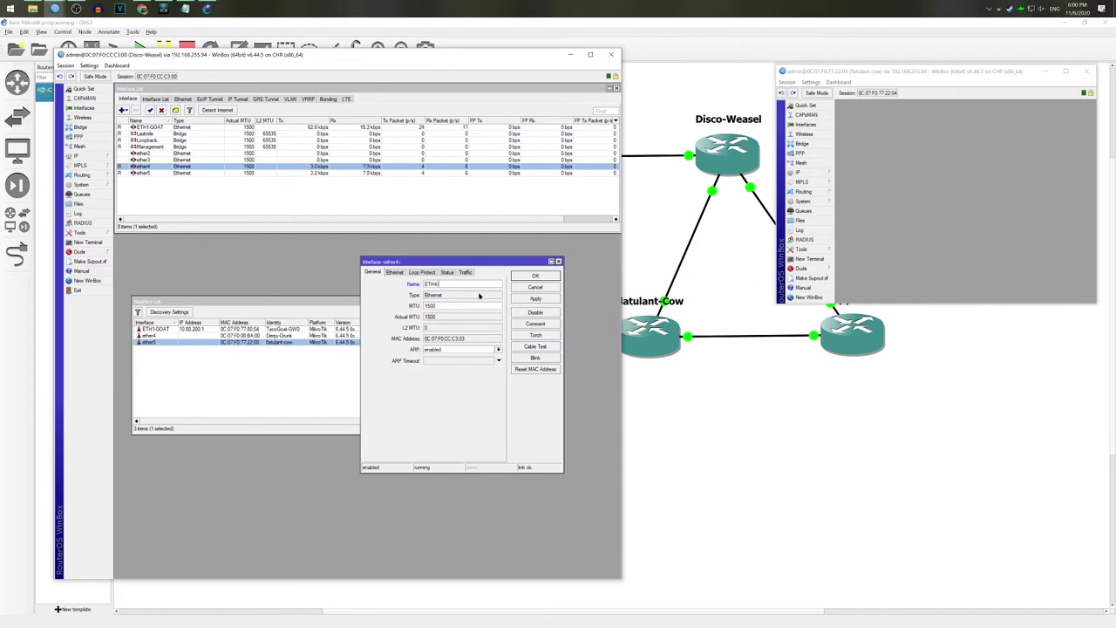
{"action": "type", "text": "-DERPY_D"}
{"action": "key", "text": "BackSpace"}
{"action": "key", "text": "BackSpace"}
{"action": "key", "text": "Return"}
{"action": "double_click", "coordinate": [285, 343]}
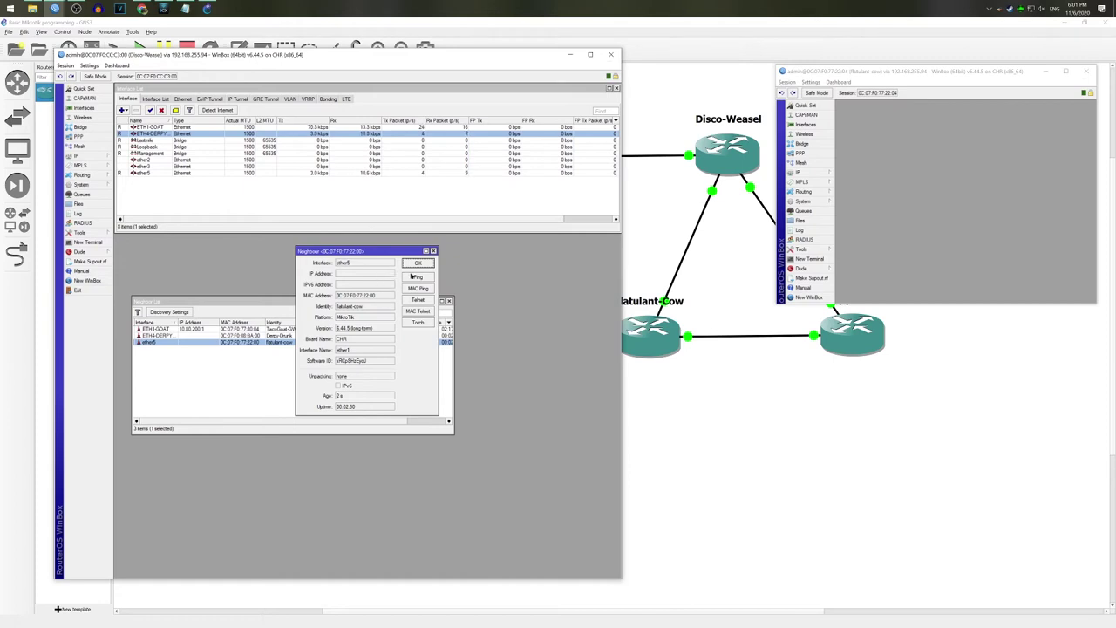
{"action": "left_click", "coordinate": [418, 264]}
{"action": "double_click", "coordinate": [171, 174]}
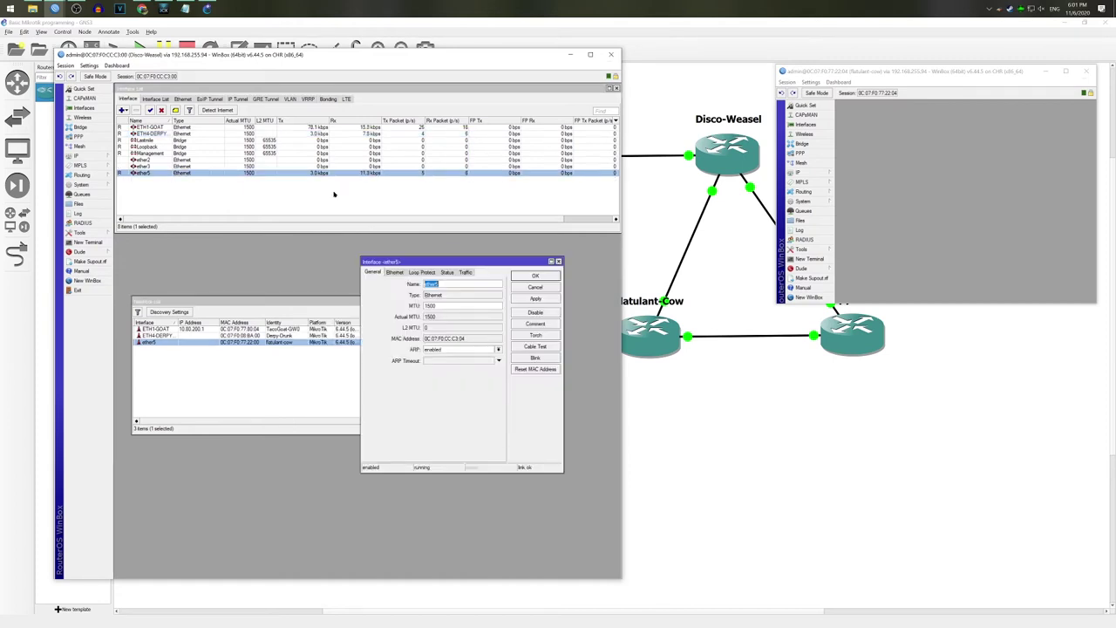
{"action": "type", "text": "ETH5-FLAT-COW"}
{"action": "key", "text": "Return"}
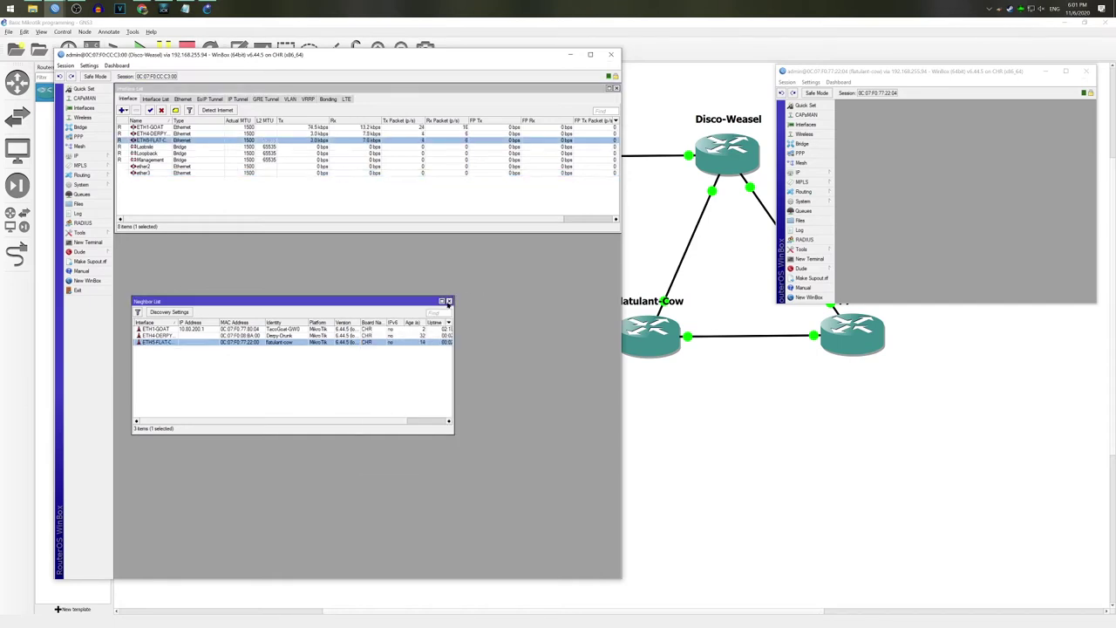
{"action": "left_click", "coordinate": [450, 302]}
Step: Check Flatulant-Cow's neighbours and rename its ether1 to ETH1-DISCO-WEASEL
{"action": "left_click_drag", "start_coordinate": [773, 302], "coordinate": [627, 585]}
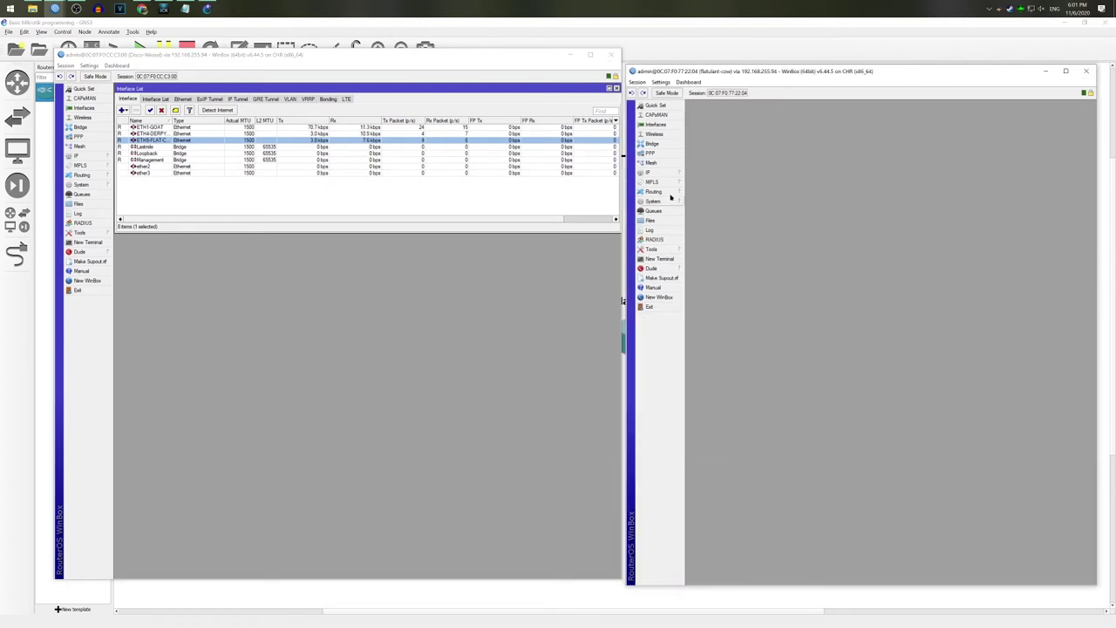
{"action": "left_click", "coordinate": [668, 177]}
{"action": "left_click", "coordinate": [711, 288]}
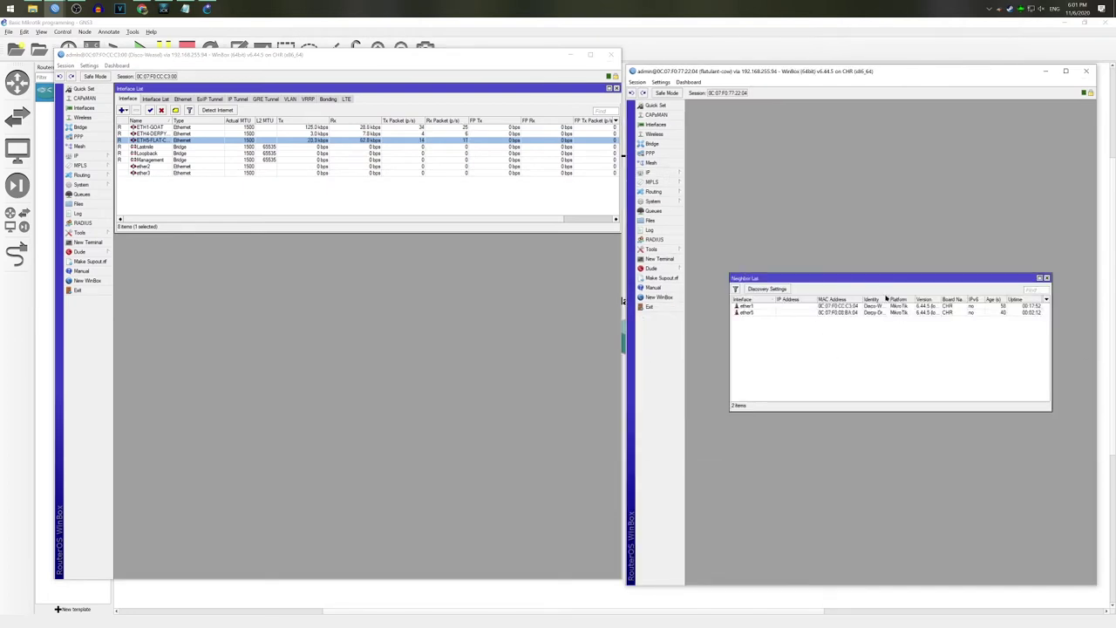
{"action": "left_click_drag", "start_coordinate": [889, 299], "coordinate": [917, 300]}
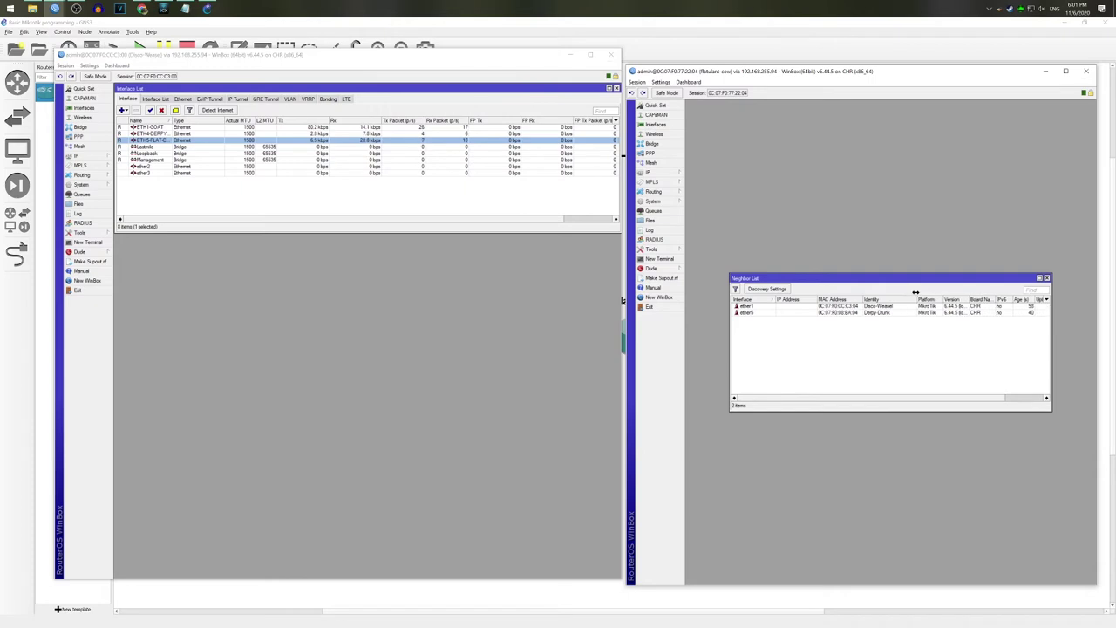
{"action": "left_click", "coordinate": [656, 123]}
{"action": "double_click", "coordinate": [714, 311]}
{"action": "type", "text": "ETH1-DISCO-WEASEL"}
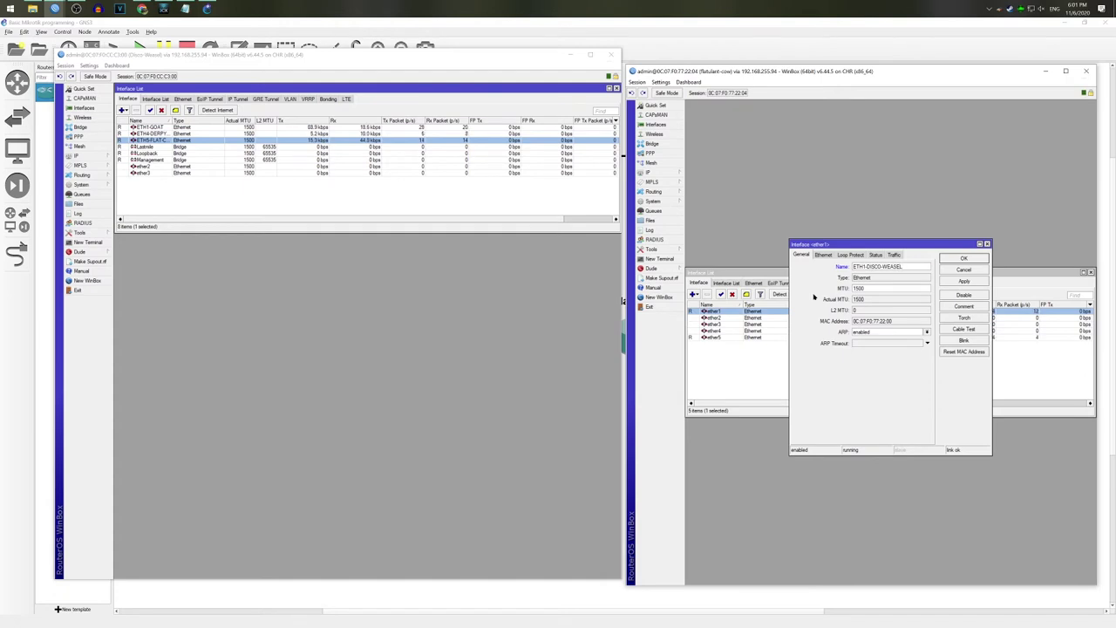
{"action": "key", "text": "Return"}
Step: Rename Flatulant-Cow's ether5 to ETH5-DERPY after confirming its neighbour
{"action": "double_click", "coordinate": [738, 336]}
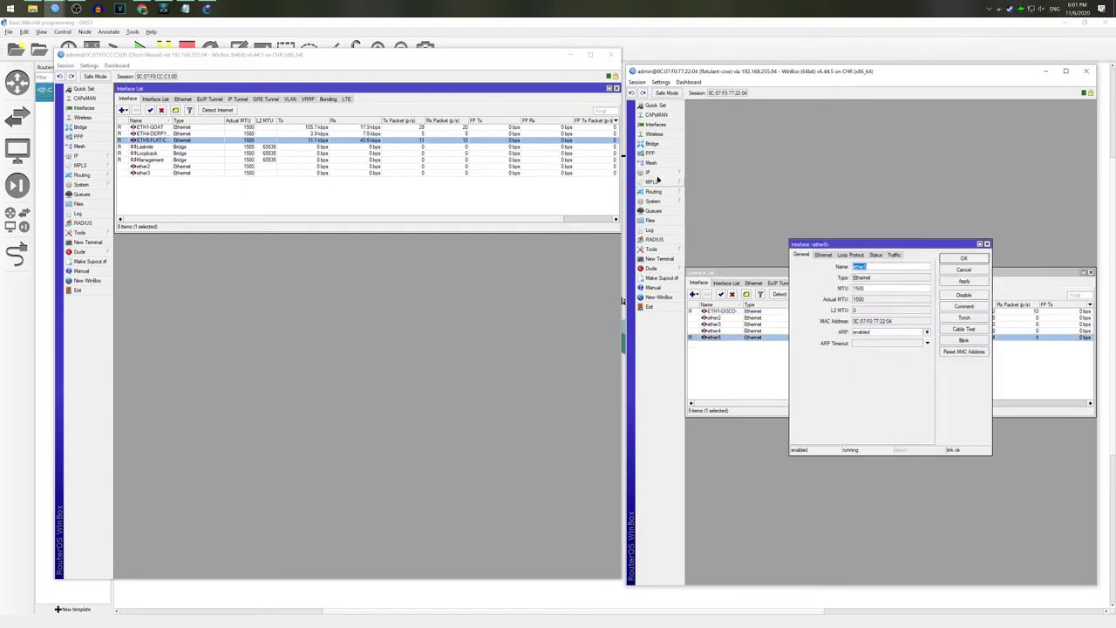
{"action": "left_click", "coordinate": [650, 172]}
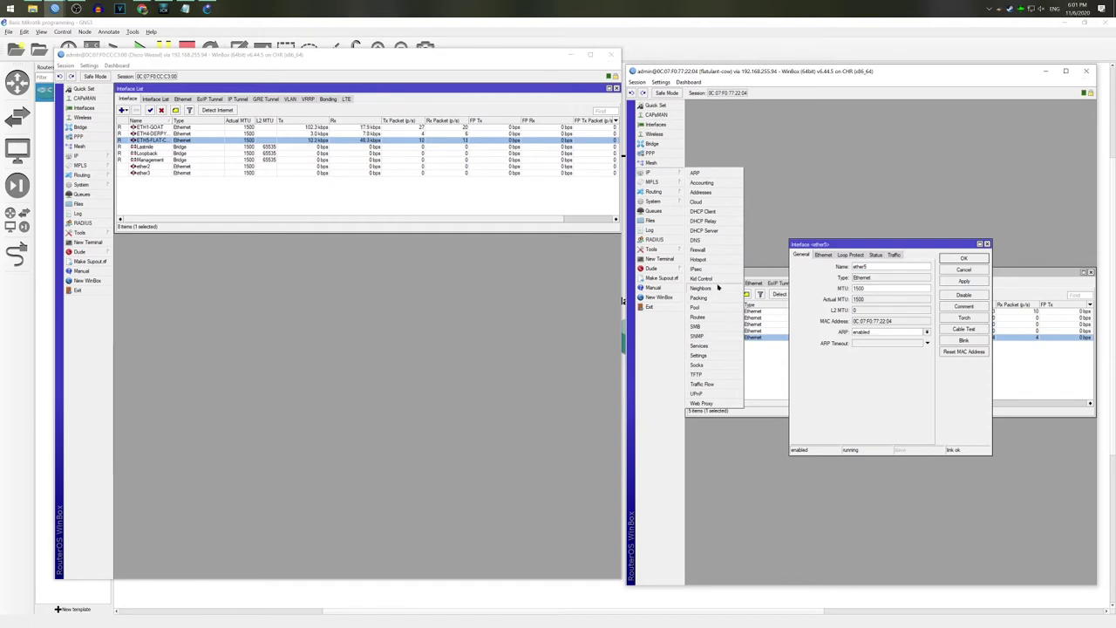
{"action": "left_click", "coordinate": [702, 288]}
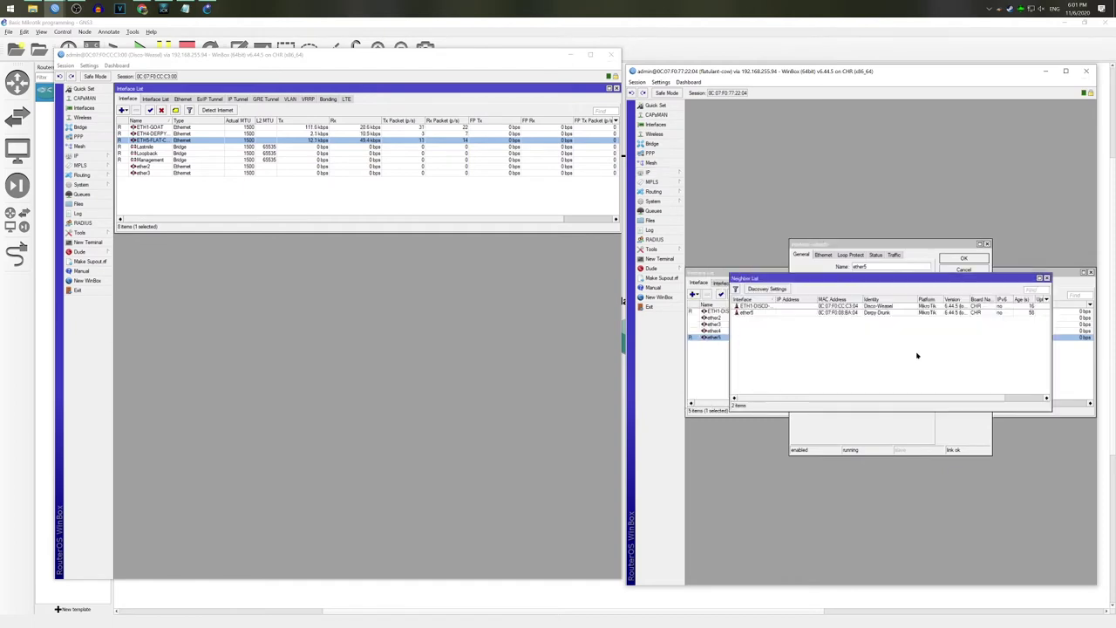
{"action": "left_click", "coordinate": [1047, 277]}
{"action": "type", "text": "ETH5-DERP"}
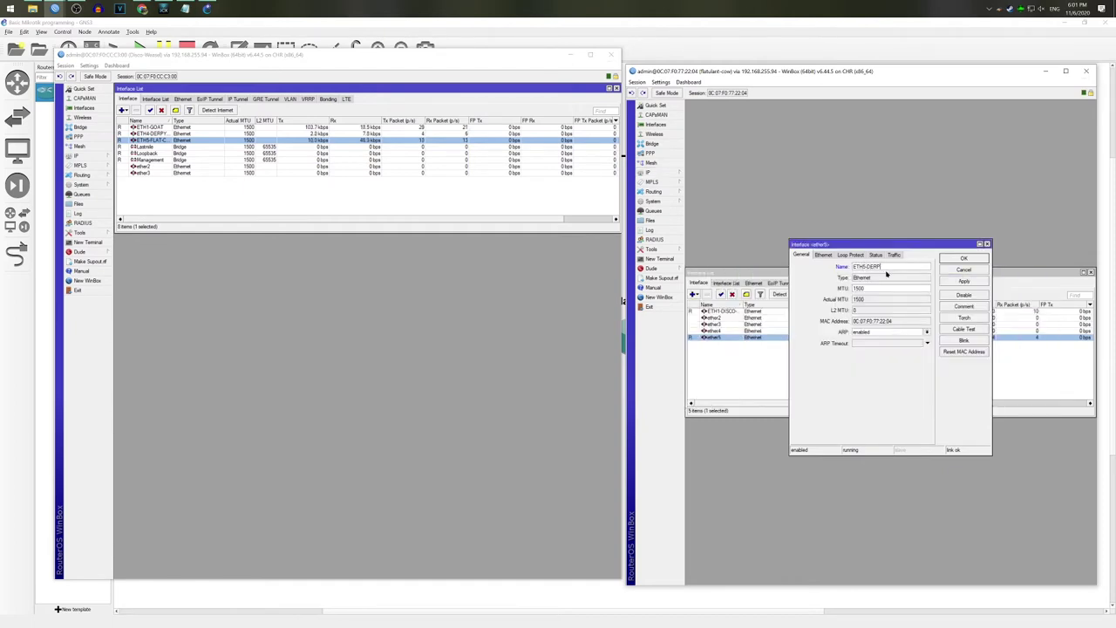
{"action": "type", "text": "Y"}
{"action": "key", "text": "Return"}
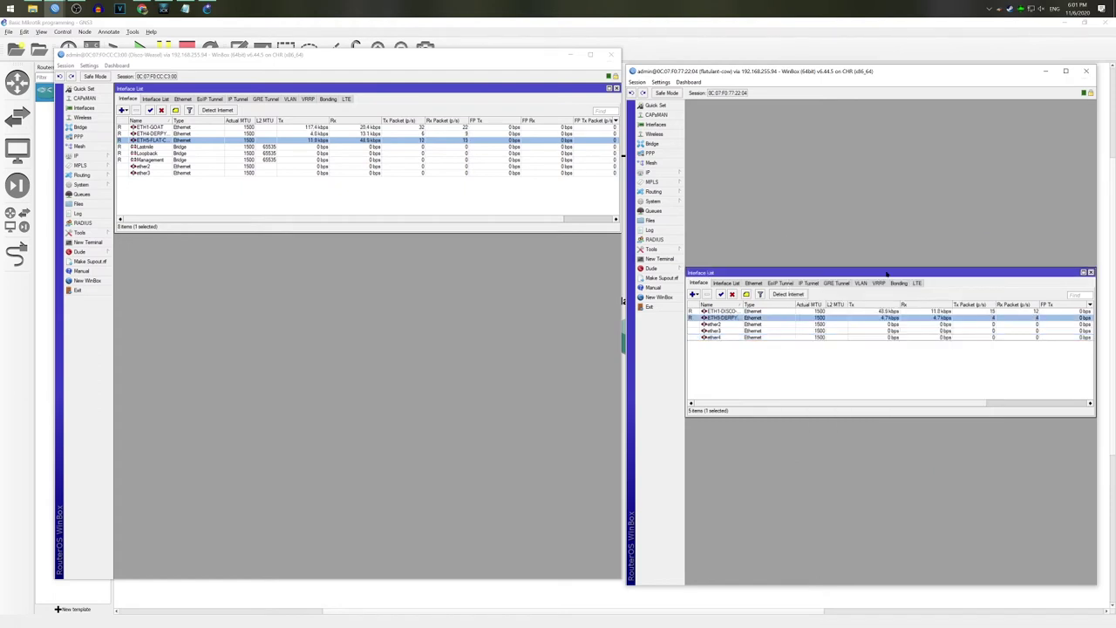
{"action": "left_click", "coordinate": [1091, 273]}
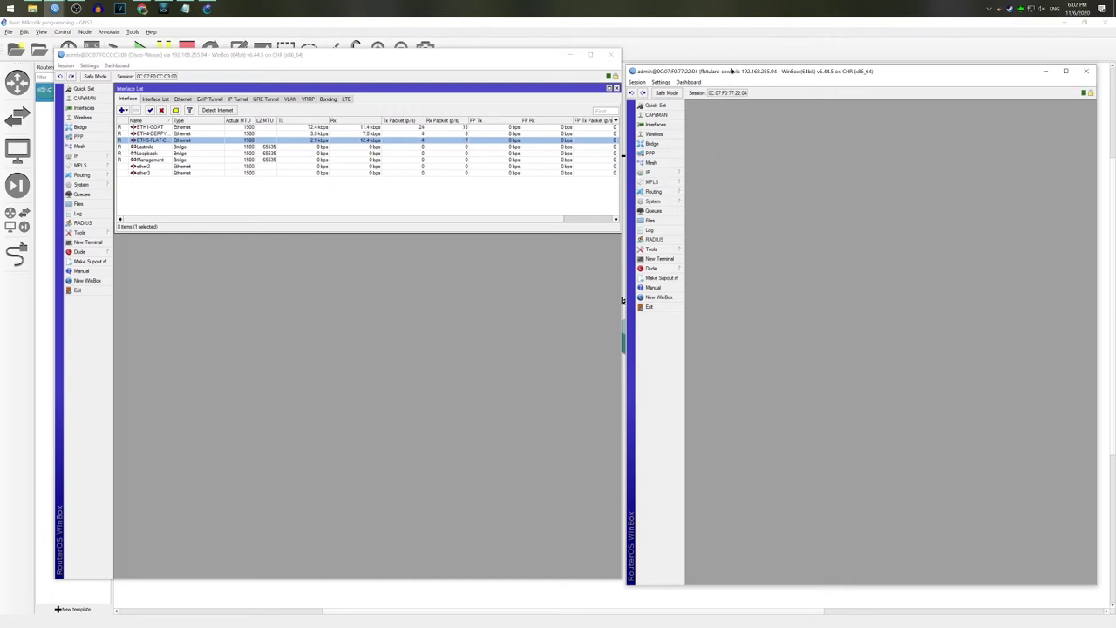
Step: Create three bridges on Flatulant-Cow named Loopback, Management and Lastmile
{"action": "left_click_drag", "start_coordinate": [731, 71], "coordinate": [731, 43]}
{"action": "left_click", "coordinate": [653, 115]}
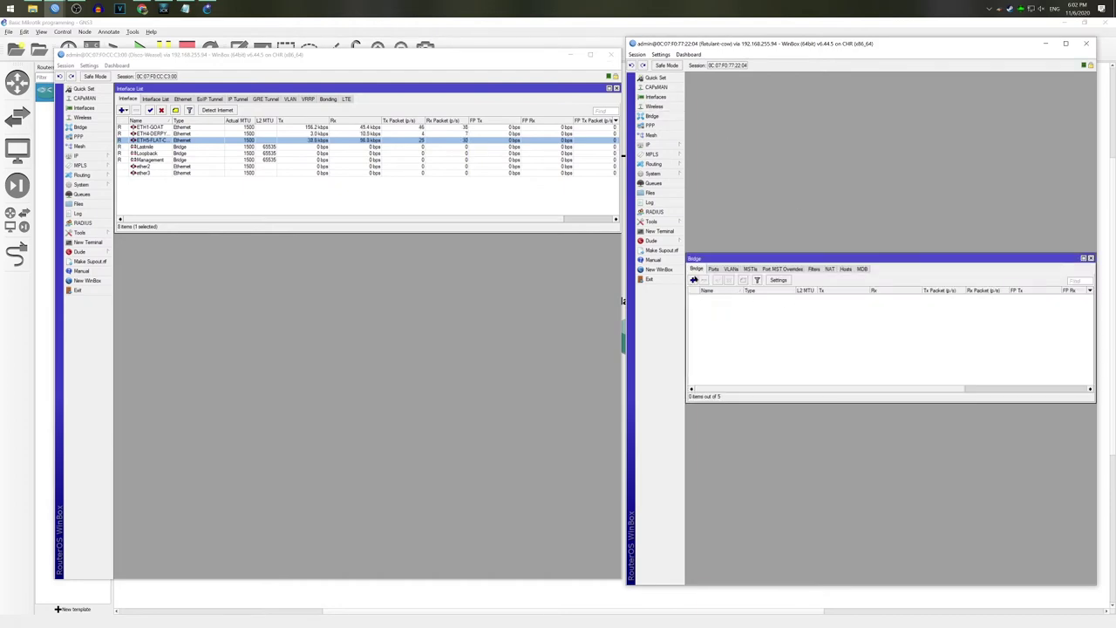
{"action": "left_click", "coordinate": [692, 280]}
{"action": "type", "text": "Loopback"}
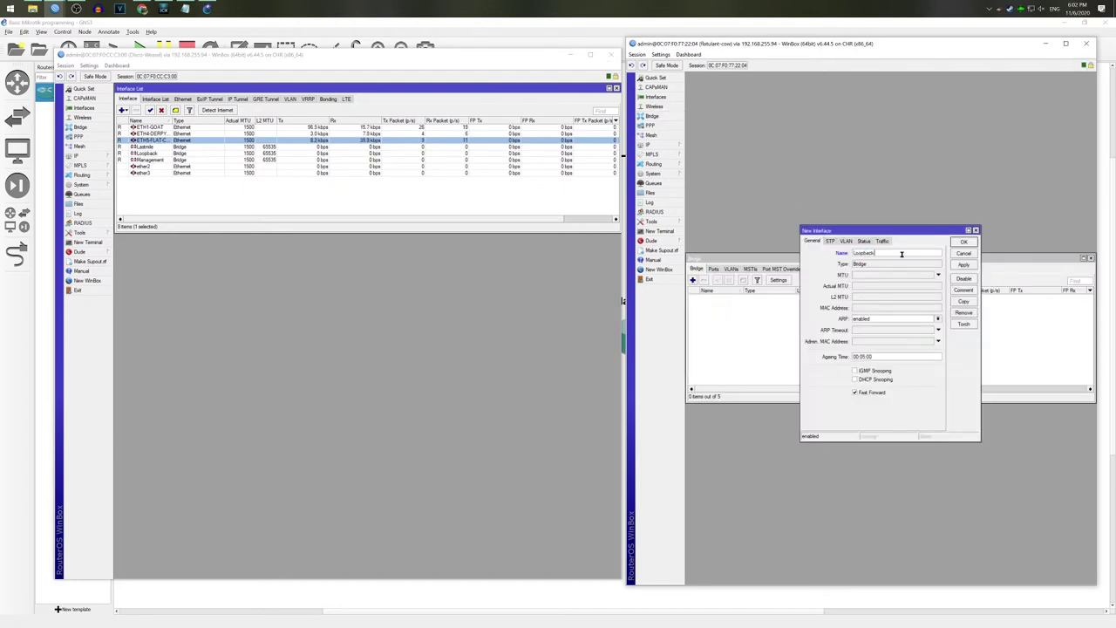
{"action": "left_click", "coordinate": [830, 241]}
{"action": "left_click", "coordinate": [964, 241]}
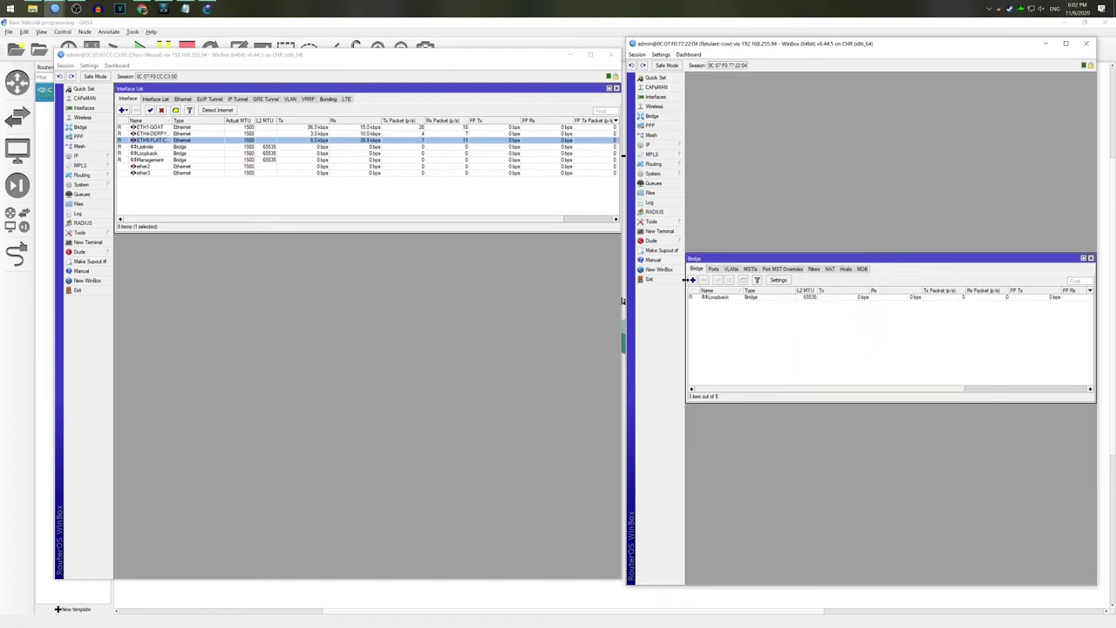
{"action": "left_click", "coordinate": [812, 240]}
{"action": "type", "text": "Management"}
{"action": "key", "text": "Return"}
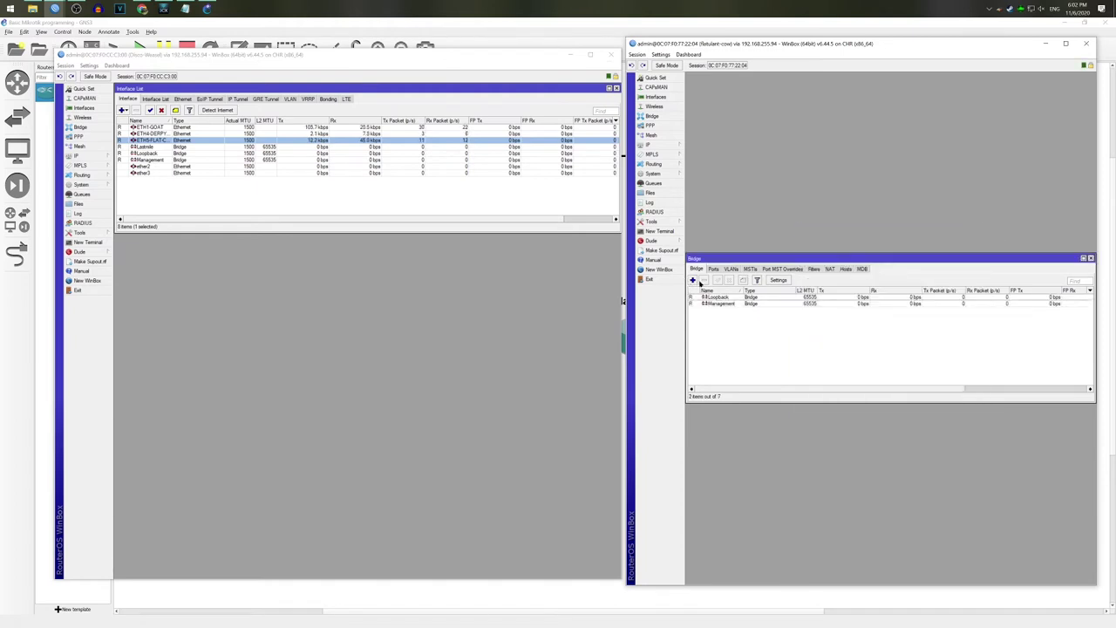
{"action": "left_click", "coordinate": [694, 281]}
{"action": "type", "text": "Lastmi"}
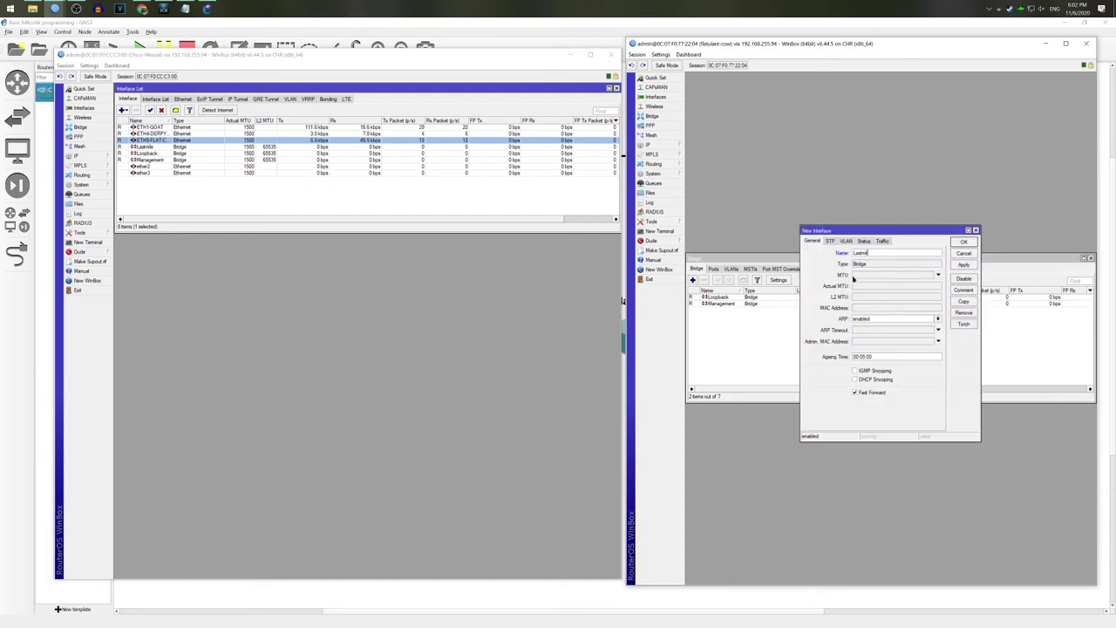
{"action": "type", "text": "le"}
{"action": "key", "text": "Return"}
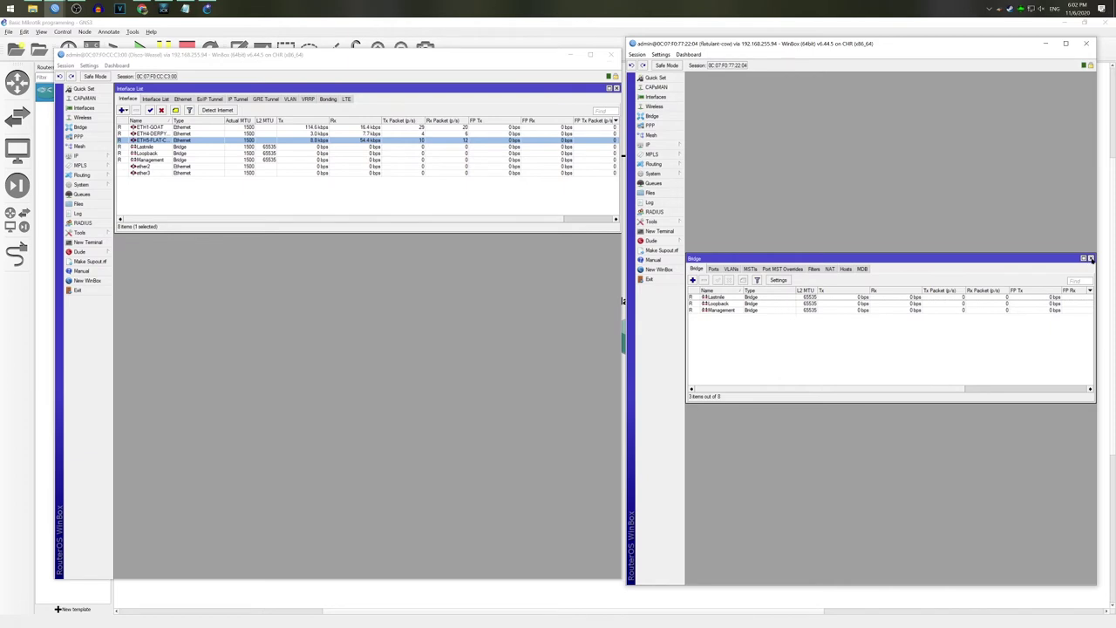
{"action": "left_click", "coordinate": [1090, 258]}
Step: Start a new entry in Flatulant-Cow's IP address list
{"action": "left_click", "coordinate": [650, 143]}
{"action": "left_click", "coordinate": [700, 164]}
{"action": "left_click", "coordinate": [825, 275]}
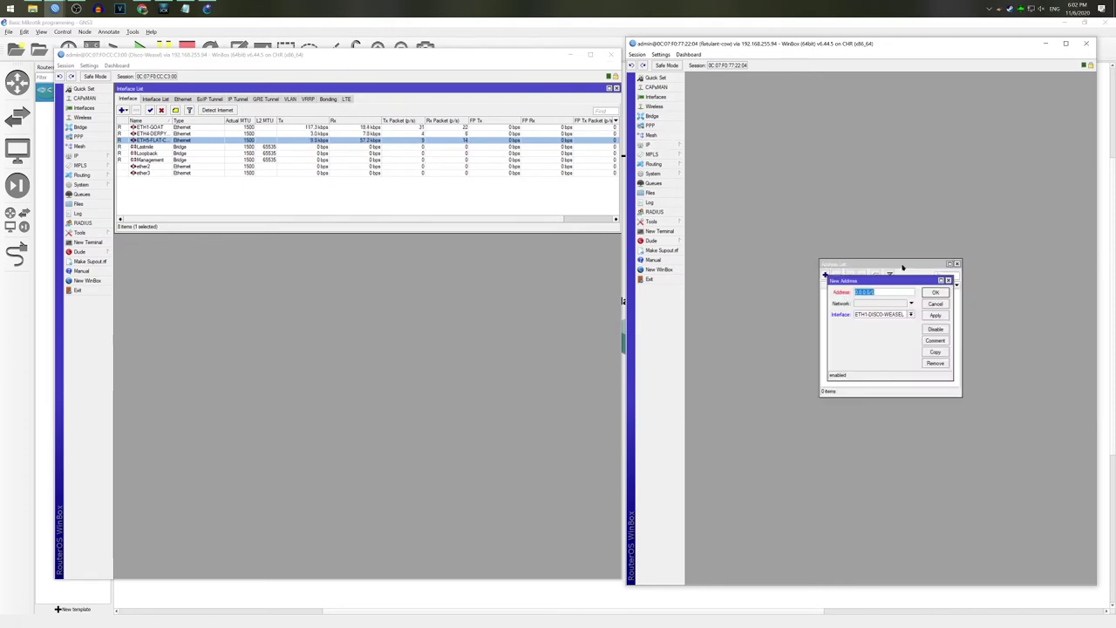
Step: Save the 10.80.255.3 address on the Loopback bridge with comment 'Router ID'
{"action": "type", "text": "10.80"}
{"action": "left_click", "coordinate": [911, 314]}
{"action": "left_click", "coordinate": [894, 338]}
{"action": "left_click", "coordinate": [938, 317]}
{"action": "left_click", "coordinate": [935, 340]}
{"action": "type", "text": "Loop"}
{"action": "key", "text": "BackSpace"}
{"action": "key", "text": "BackSpace"}
{"action": "key", "text": "BackSpace"}
{"action": "type", "text": "Router ID"}
{"action": "left_click", "coordinate": [941, 323]}
{"action": "left_click", "coordinate": [936, 293]}
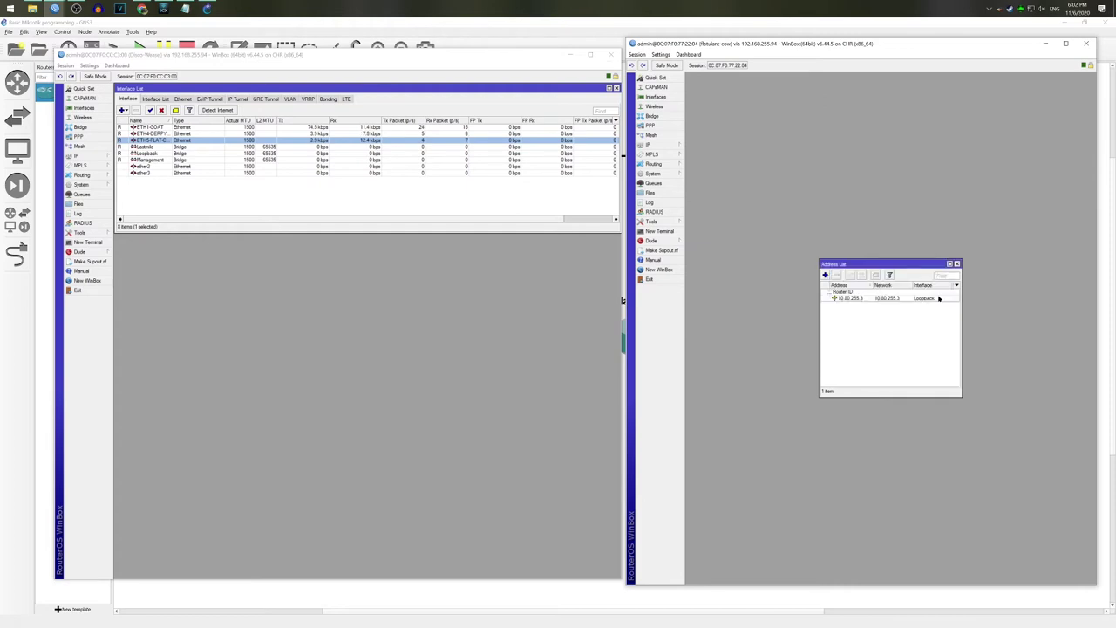
Step: Add 10.80.3.1/24 on the Management interface with comment MGMT
{"action": "left_click", "coordinate": [825, 275]}
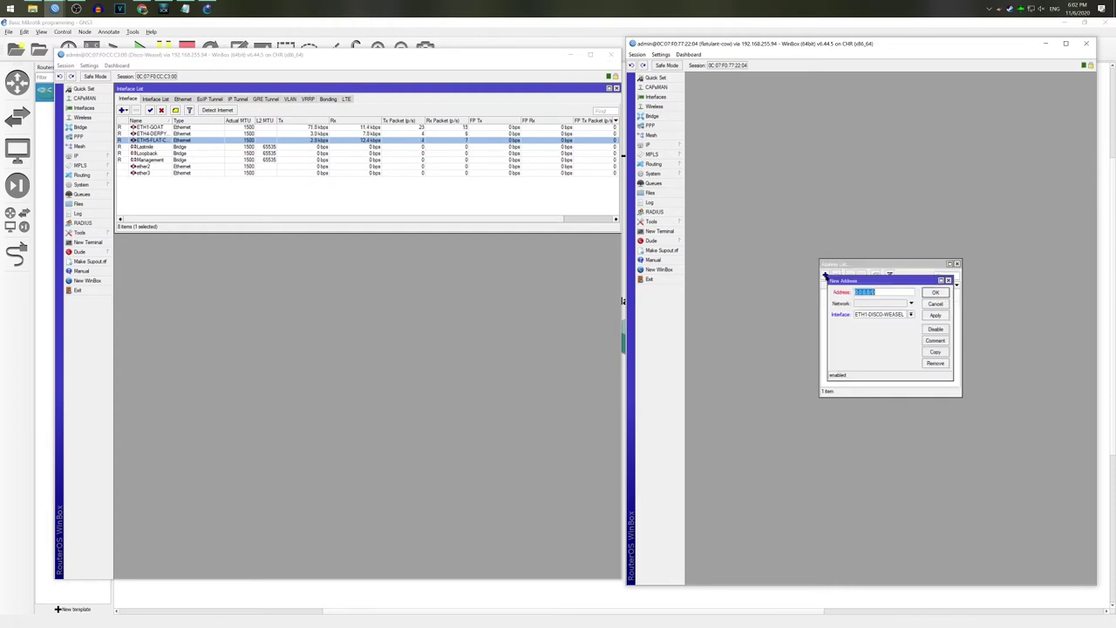
{"action": "type", "text": "10.5"}
{"action": "left_click_drag", "start_coordinate": [850, 281], "coordinate": [845, 335]}
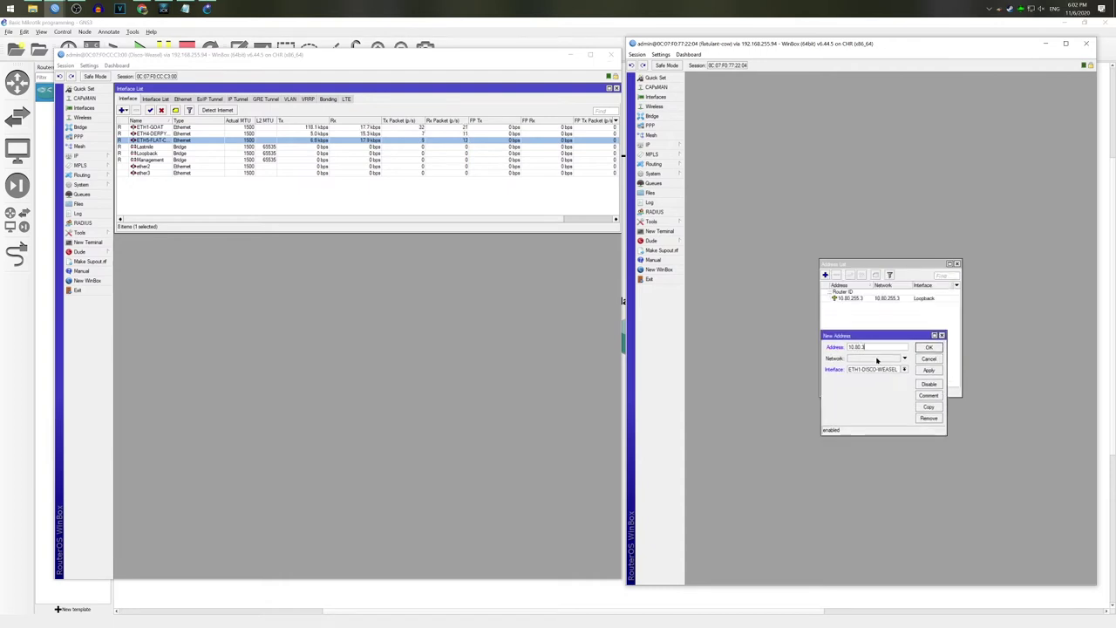
{"action": "type", "text": ".3.1/24"}
{"action": "left_click", "coordinate": [887, 370]}
{"action": "left_click", "coordinate": [884, 399]}
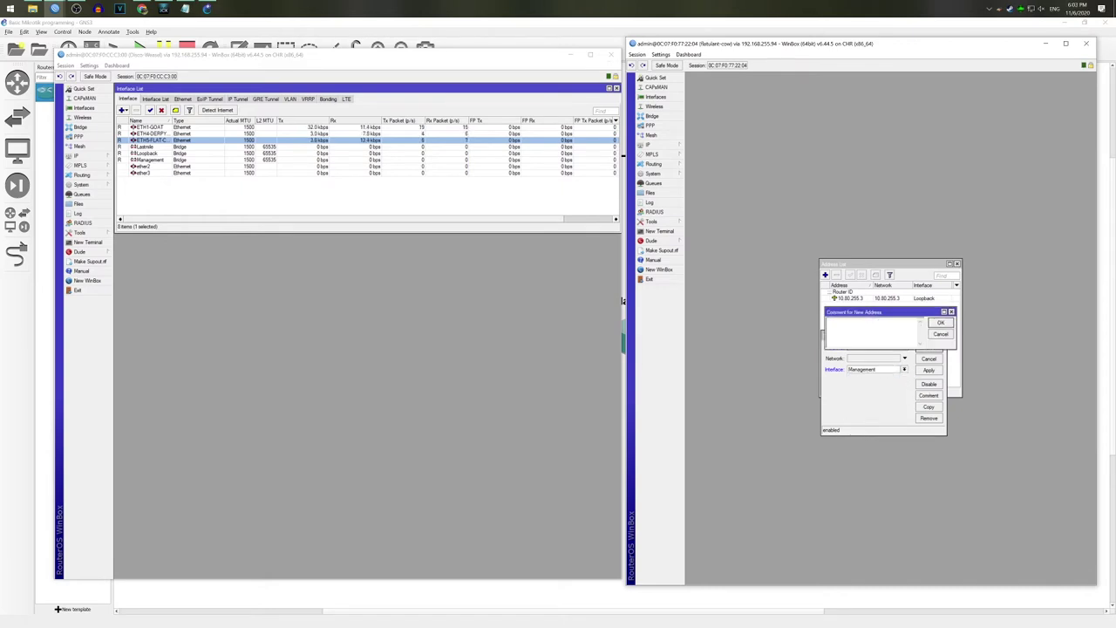
{"action": "left_click", "coordinate": [930, 347]}
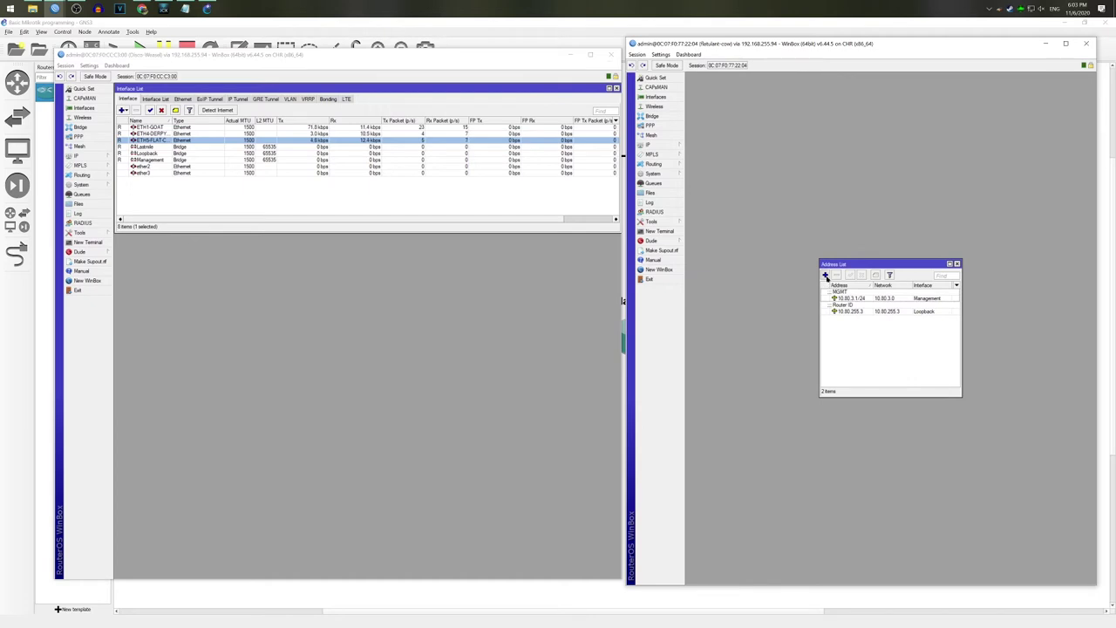
{"action": "left_click", "coordinate": [826, 275]}
Step: Add 100.80.3.1/24 on the Lastmile interface with comment CX-NAT
{"action": "type", "text": "100.80."}
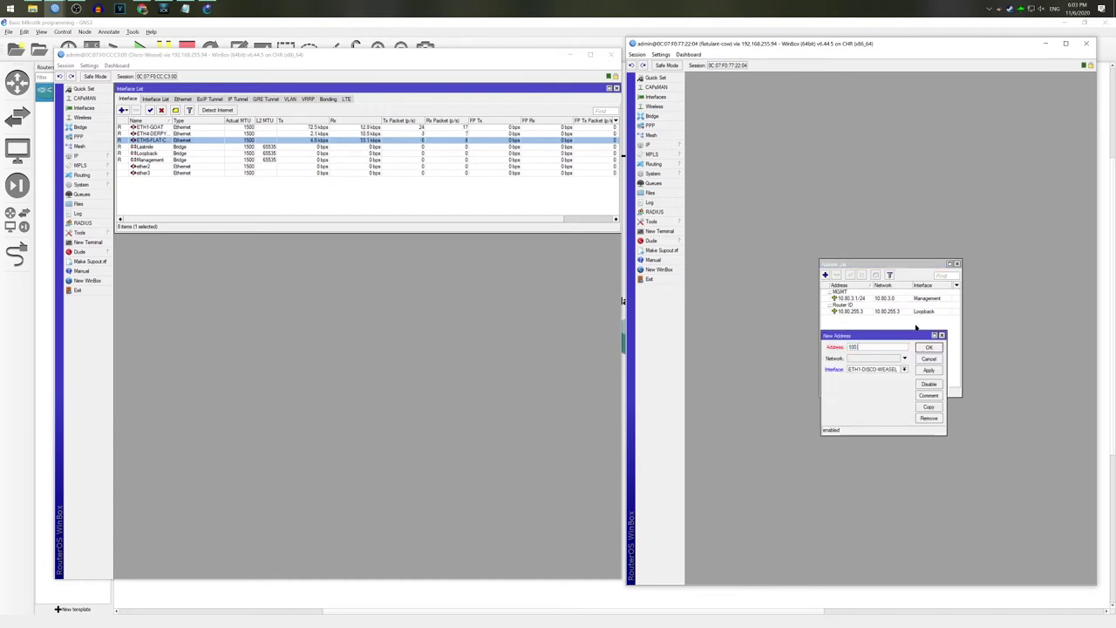
{"action": "type", "text": "3.1/24"}
{"action": "left_click", "coordinate": [868, 369]}
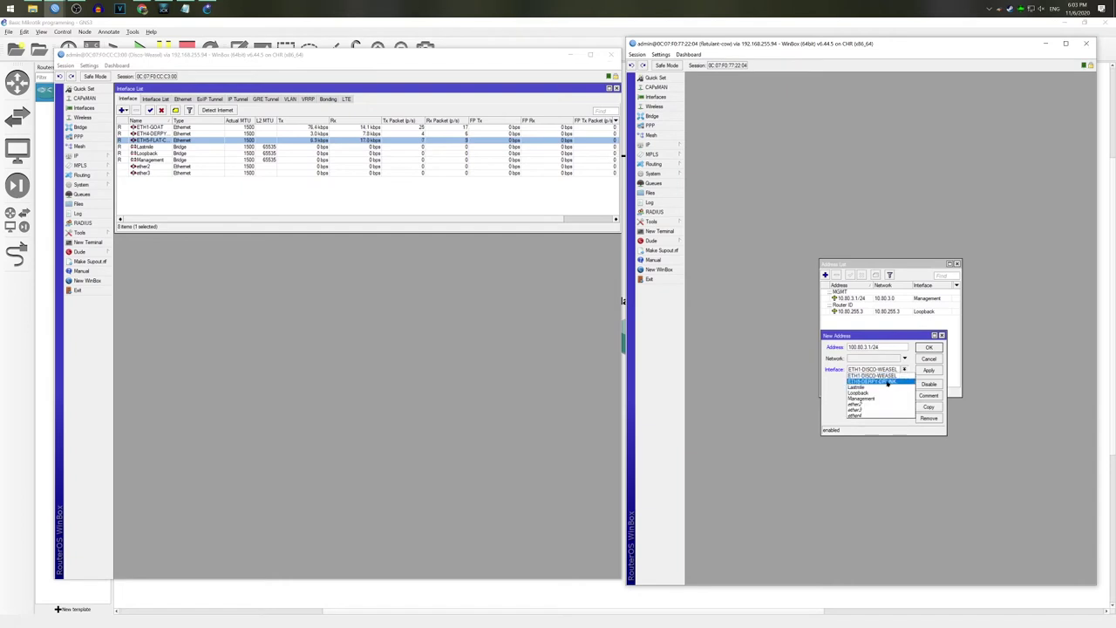
{"action": "left_click", "coordinate": [887, 386]}
{"action": "left_click", "coordinate": [929, 395]}
{"action": "type", "text": "Cl-NAT"}
{"action": "left_click", "coordinate": [941, 323]}
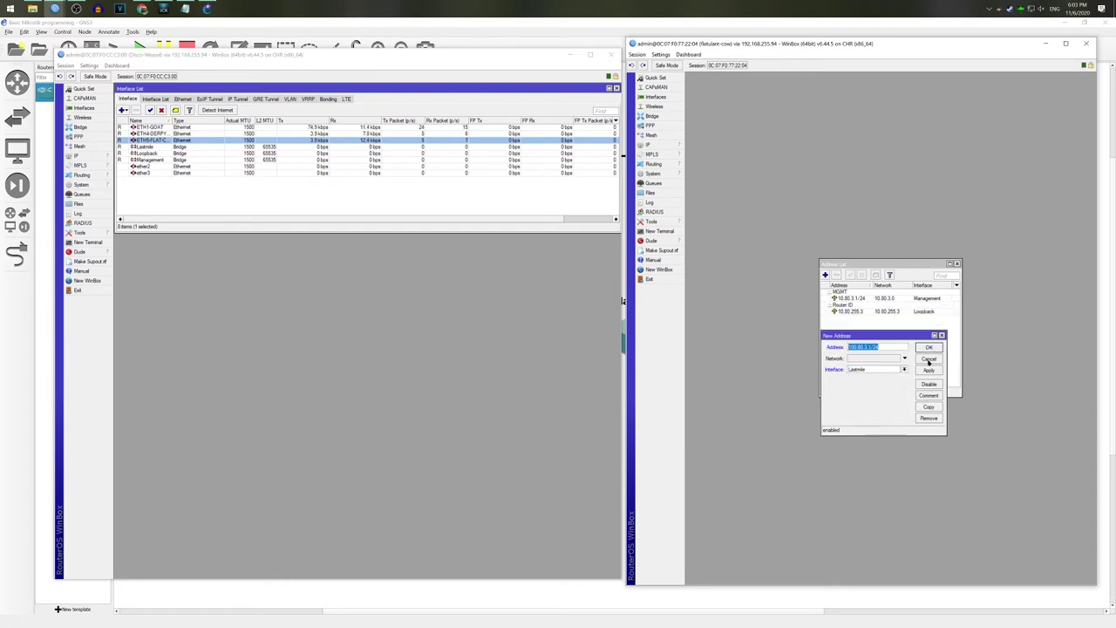
{"action": "left_click", "coordinate": [929, 348]}
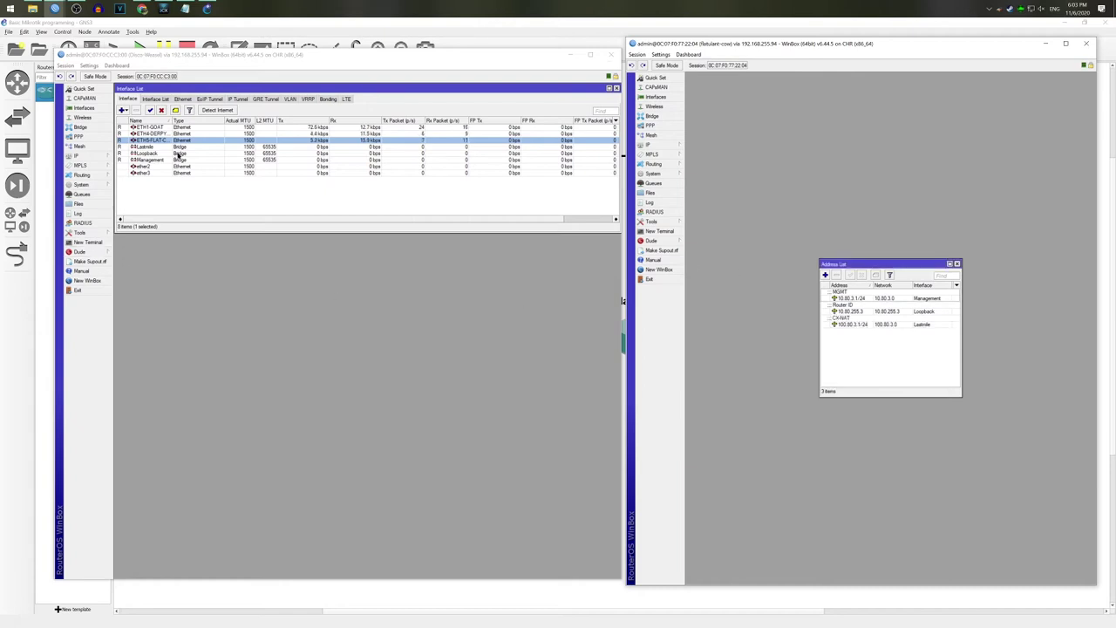
{"action": "left_click", "coordinate": [82, 156]}
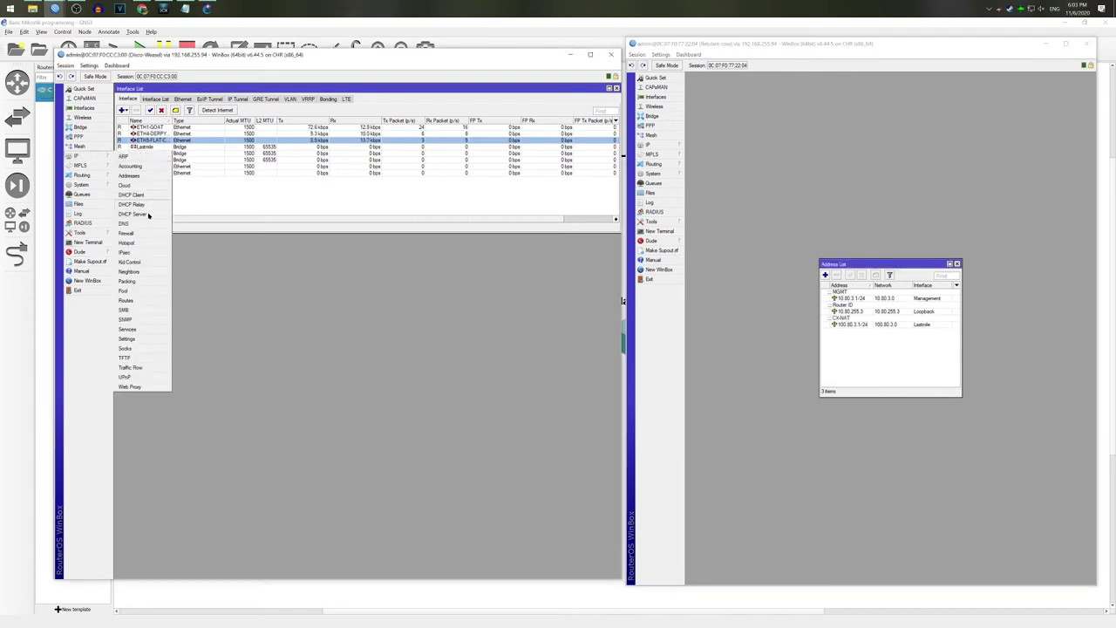
Step: Show the existing router's route table enlarged in the lower left, closing the new router's address list
{"action": "left_click", "coordinate": [142, 300]}
{"action": "left_click_drag", "start_coordinate": [320, 266], "coordinate": [239, 266]}
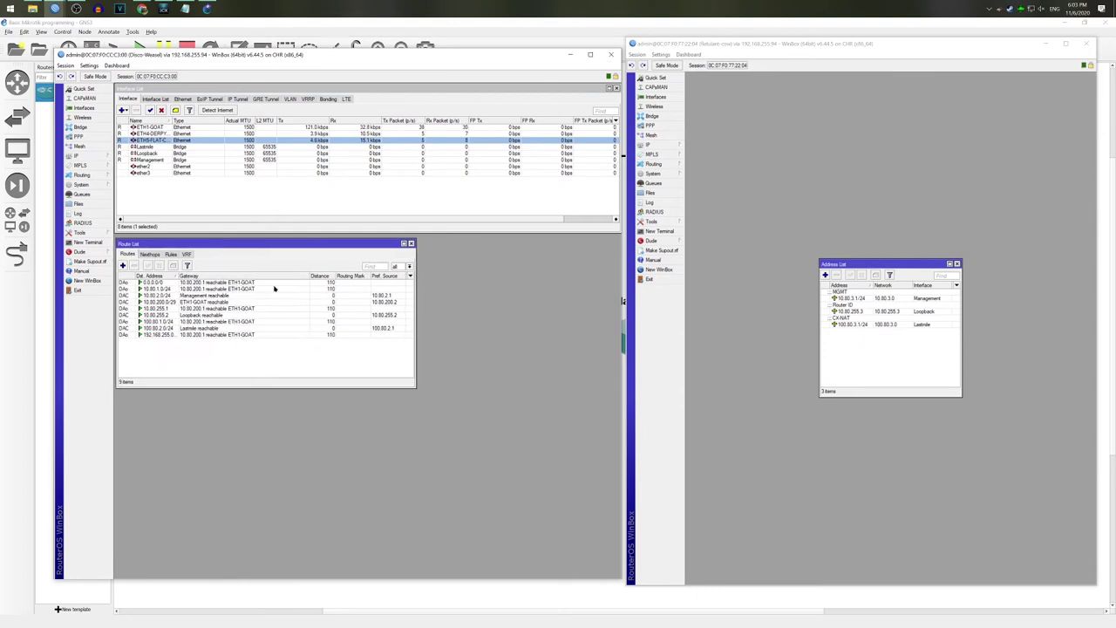
{"action": "left_click_drag", "start_coordinate": [414, 387], "coordinate": [423, 574]}
{"action": "left_click", "coordinate": [957, 264]}
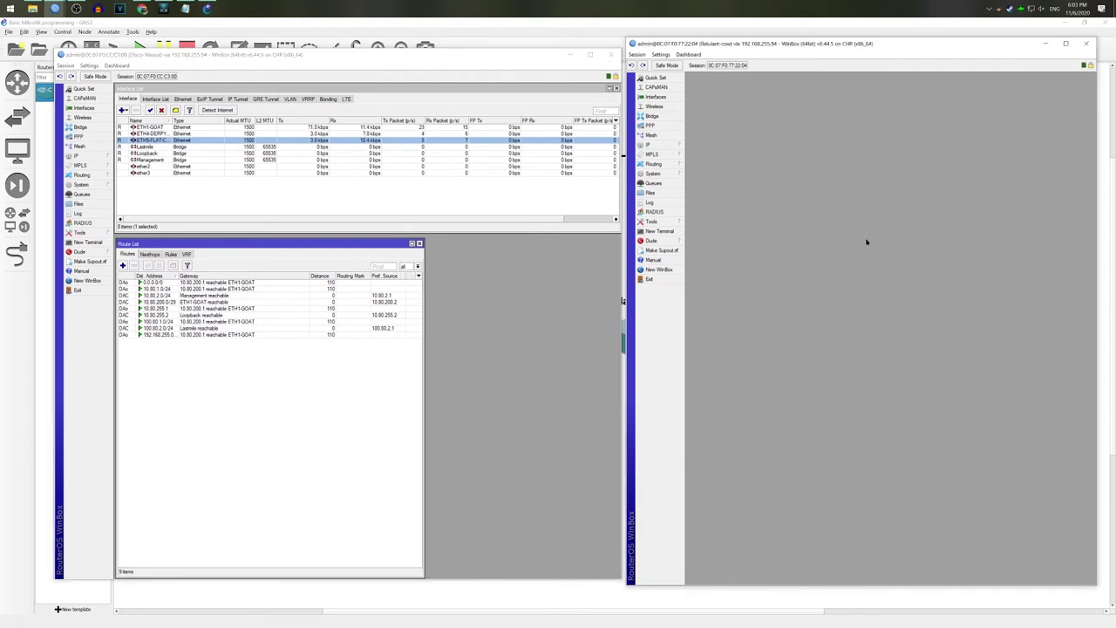
Step: Add OSPF network 10.80.255.3 in area backbone with comment Loopback
{"action": "left_click", "coordinate": [665, 164]}
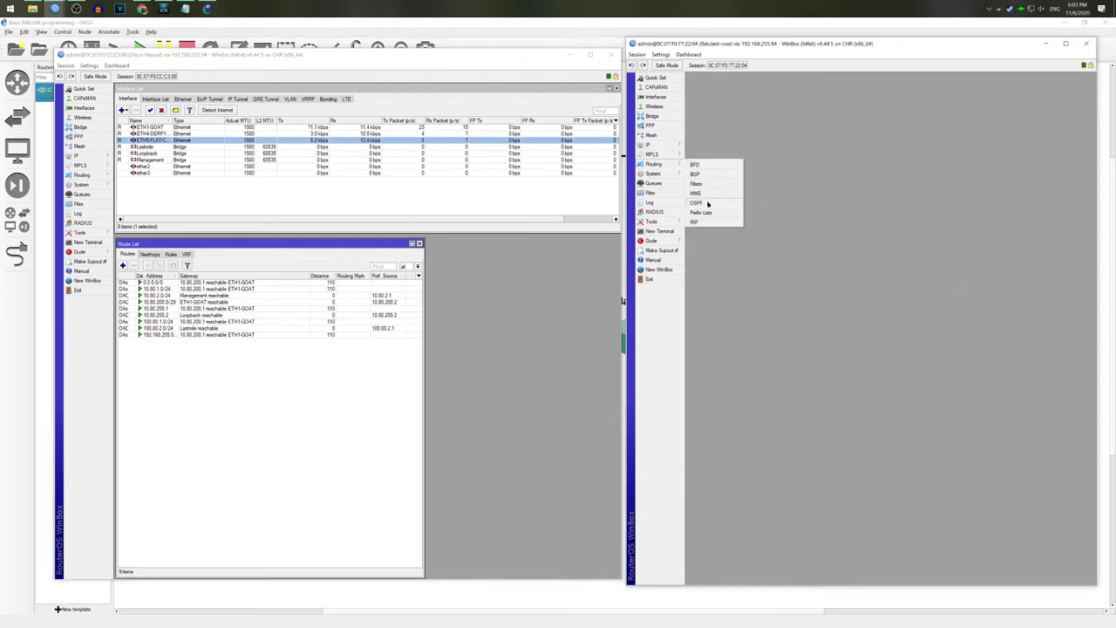
{"action": "left_click", "coordinate": [709, 202]}
{"action": "left_click", "coordinate": [791, 269]}
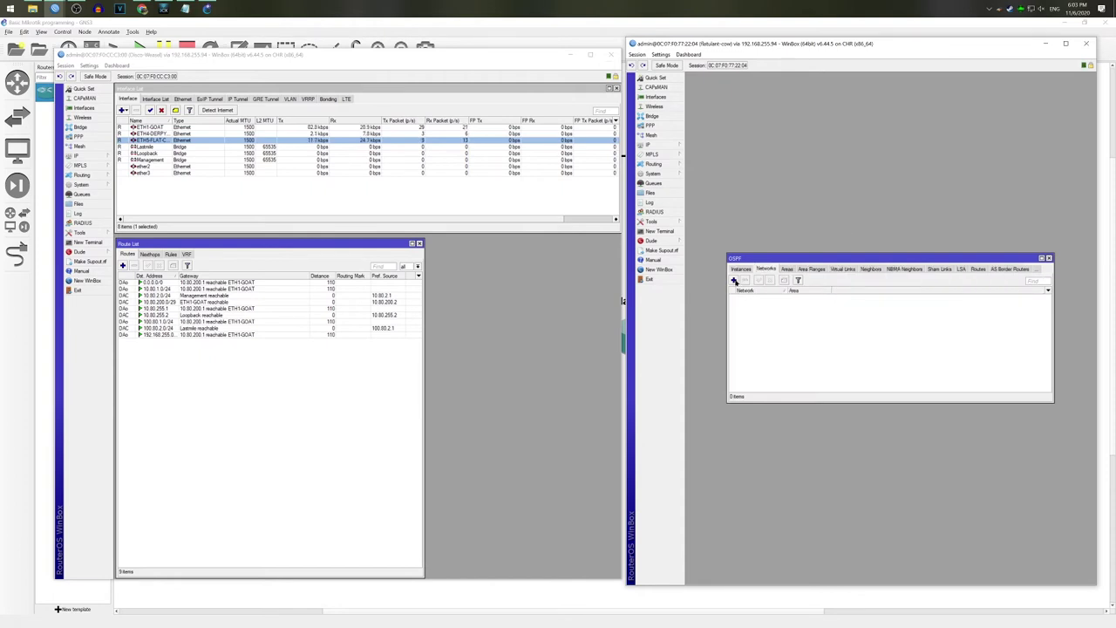
{"action": "left_click", "coordinate": [734, 280]}
{"action": "type", "text": "10.0."}
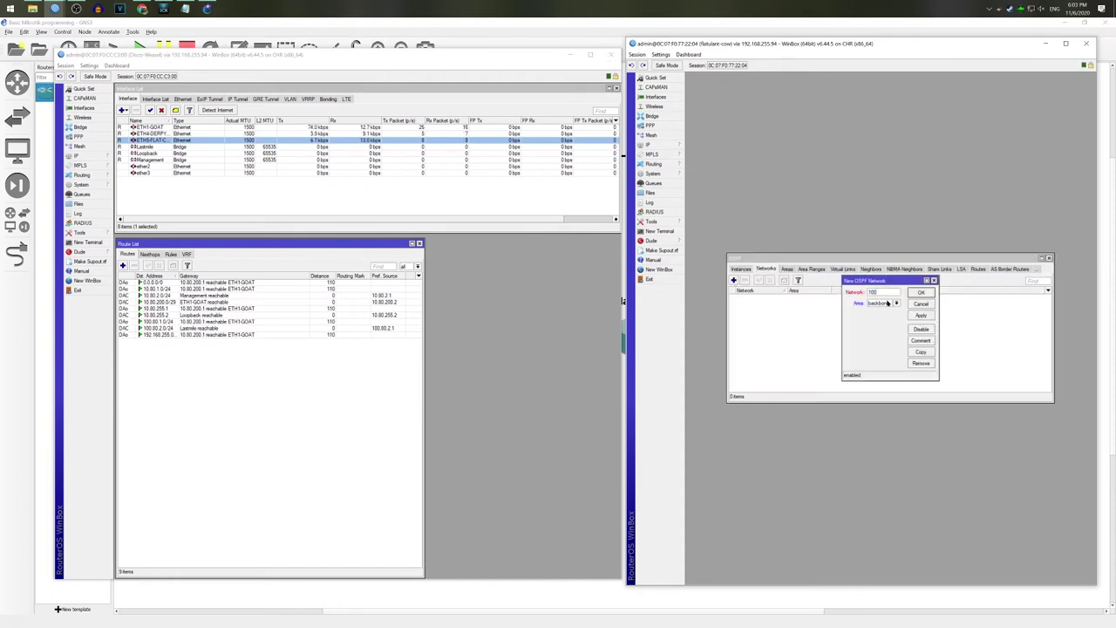
{"action": "type", "text": "0.255.3"}
{"action": "left_click", "coordinate": [925, 343]}
{"action": "type", "text": "Loopback"}
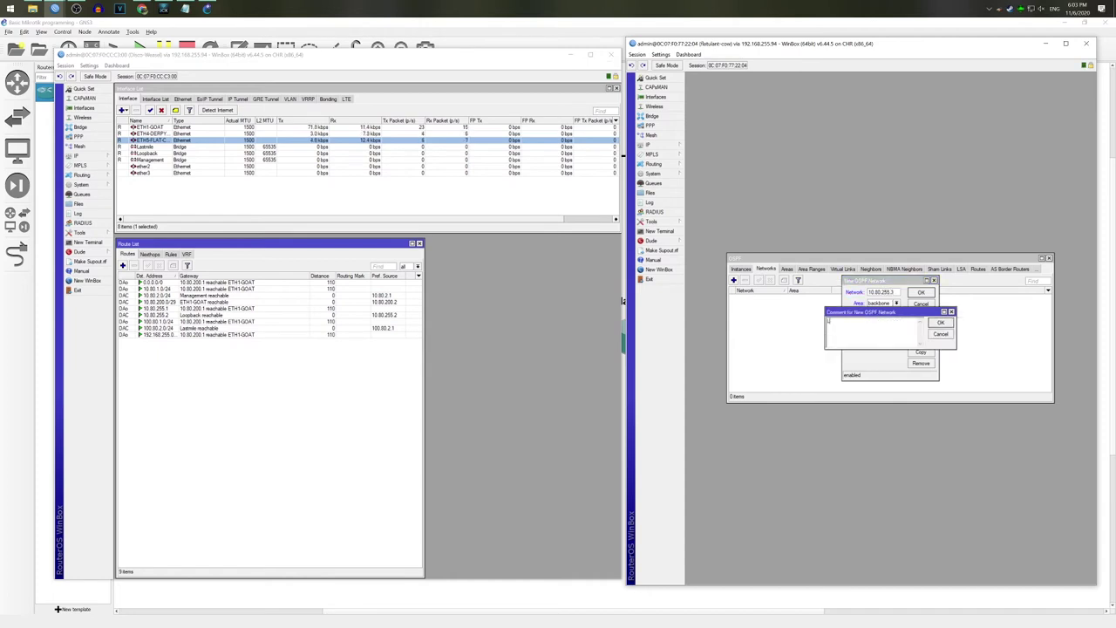
{"action": "key", "text": "Return"}
{"action": "key", "text": "Return"}
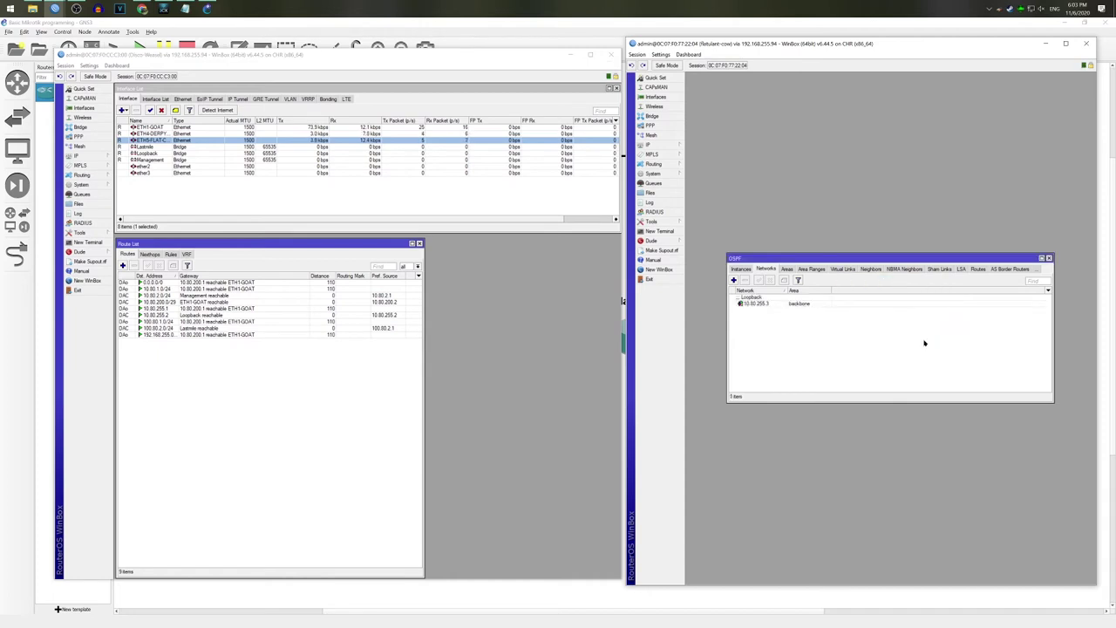
{"action": "double_click", "coordinate": [773, 305]}
{"action": "key", "text": "ctrl+c"}
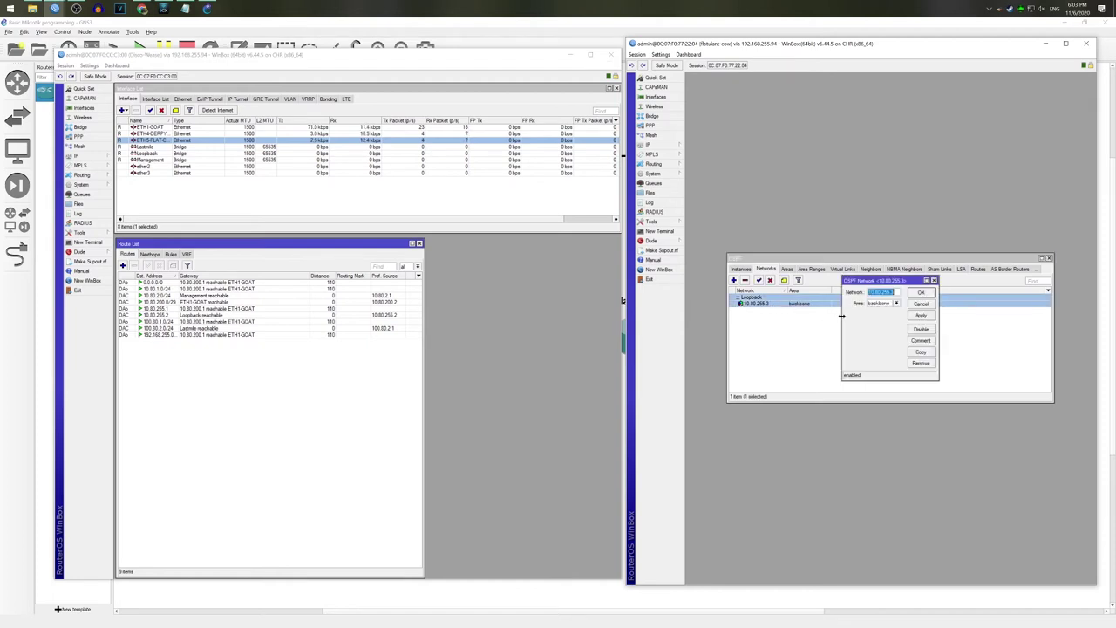
{"action": "left_click", "coordinate": [921, 292]}
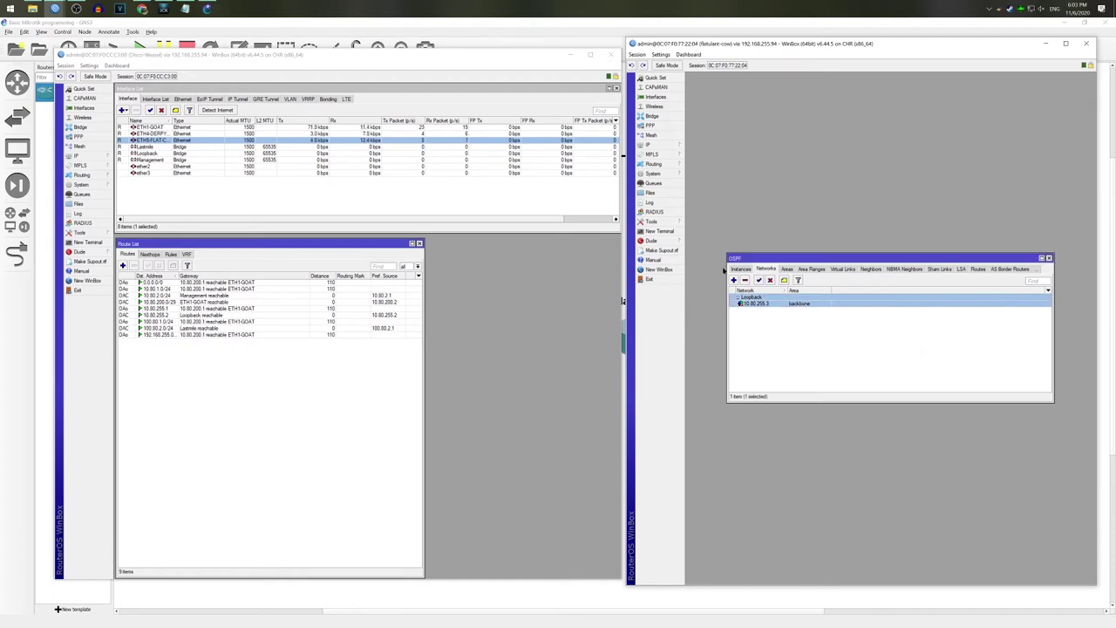
Step: Rename the default OSPF instance to Ratulant-Cow, router ID 10.80.255.3, redistributing connected and static as type 1
{"action": "left_click", "coordinate": [735, 270]}
{"action": "double_click", "coordinate": [748, 298]}
{"action": "double_click", "coordinate": [888, 277]}
{"action": "right_click", "coordinate": [889, 279]}
{"action": "left_click", "coordinate": [906, 303]}
{"action": "double_click", "coordinate": [904, 267]}
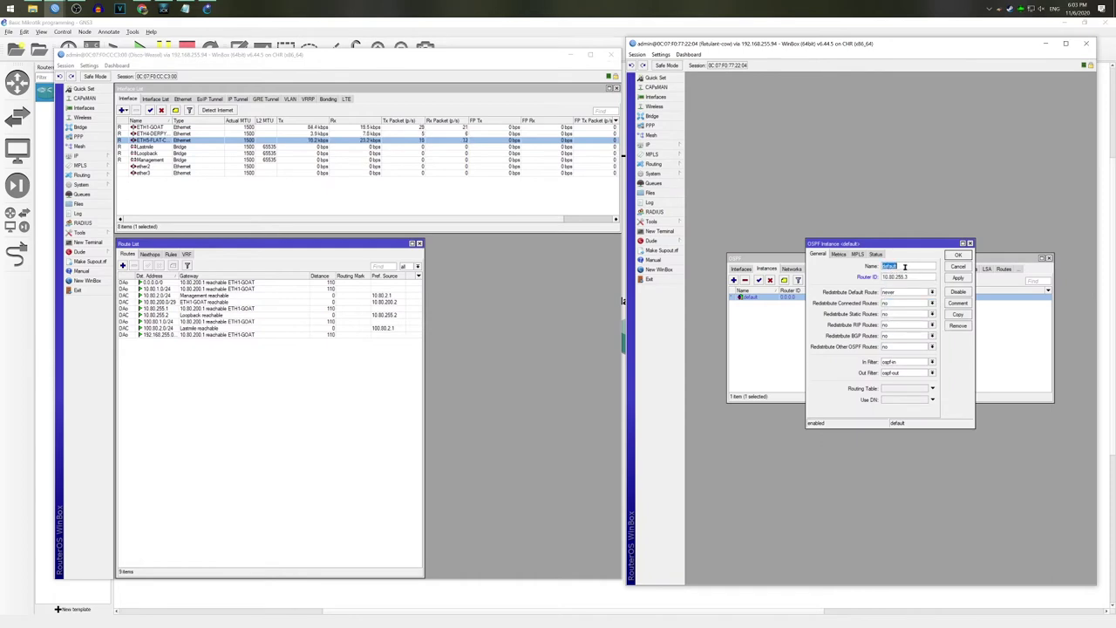
{"action": "type", "text": "Ratulant-Cow"}
{"action": "left_click", "coordinate": [902, 303]}
{"action": "left_click", "coordinate": [902, 312]}
{"action": "left_click", "coordinate": [902, 313]}
{"action": "left_click", "coordinate": [902, 322]}
{"action": "left_click", "coordinate": [952, 256]}
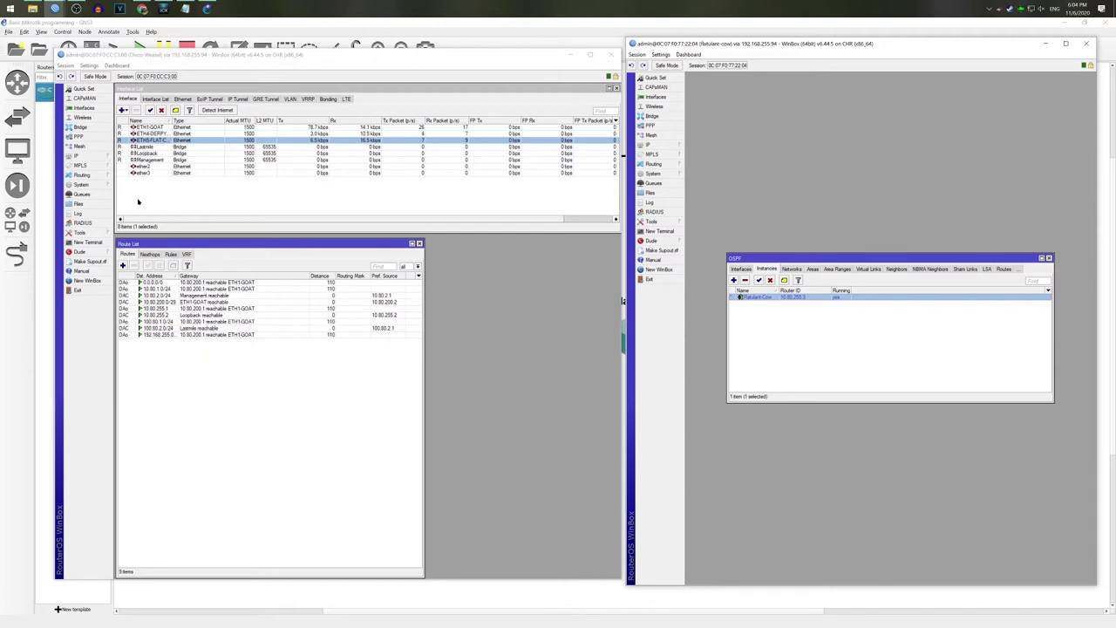
Step: Show the existing router's address list beside its route table, selecting the 10.80.200.2/29 entry
{"action": "mouse_move", "coordinate": [87, 156]}
{"action": "left_click", "coordinate": [131, 173]}
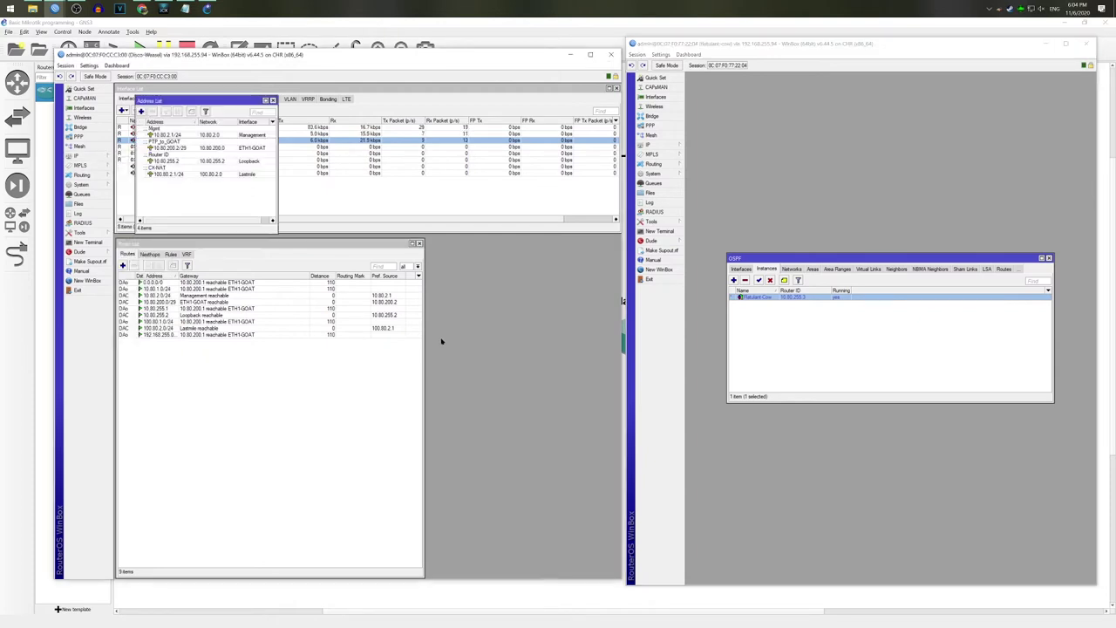
{"action": "left_click_drag", "start_coordinate": [232, 104], "coordinate": [530, 250]}
{"action": "left_click", "coordinate": [528, 295]}
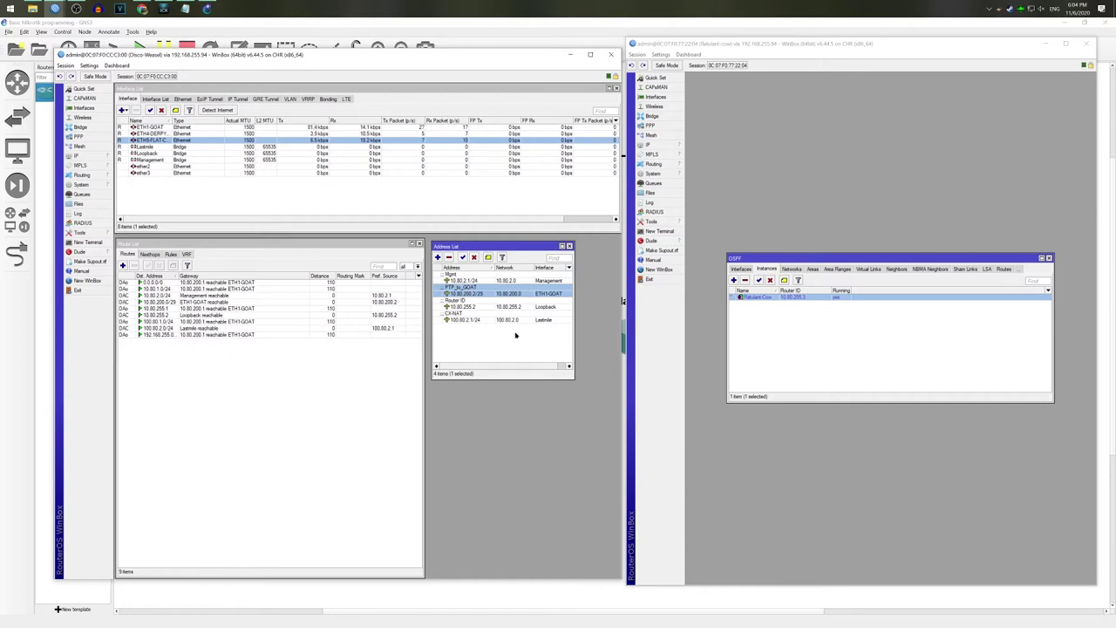
Step: Add 10.80.200.9/29 on ETH5-FLAT-COW with comment 'PTP Ratulant Cow'
{"action": "left_click", "coordinate": [438, 257]}
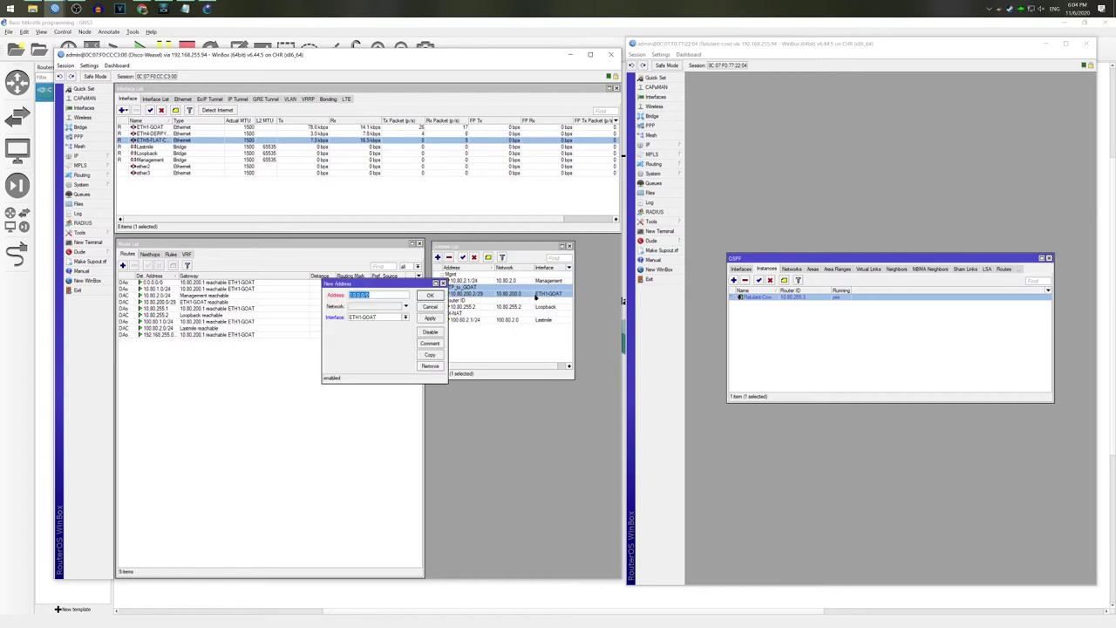
{"action": "type", "text": "10.80.200.9/2"}
{"action": "left_click", "coordinate": [405, 318]}
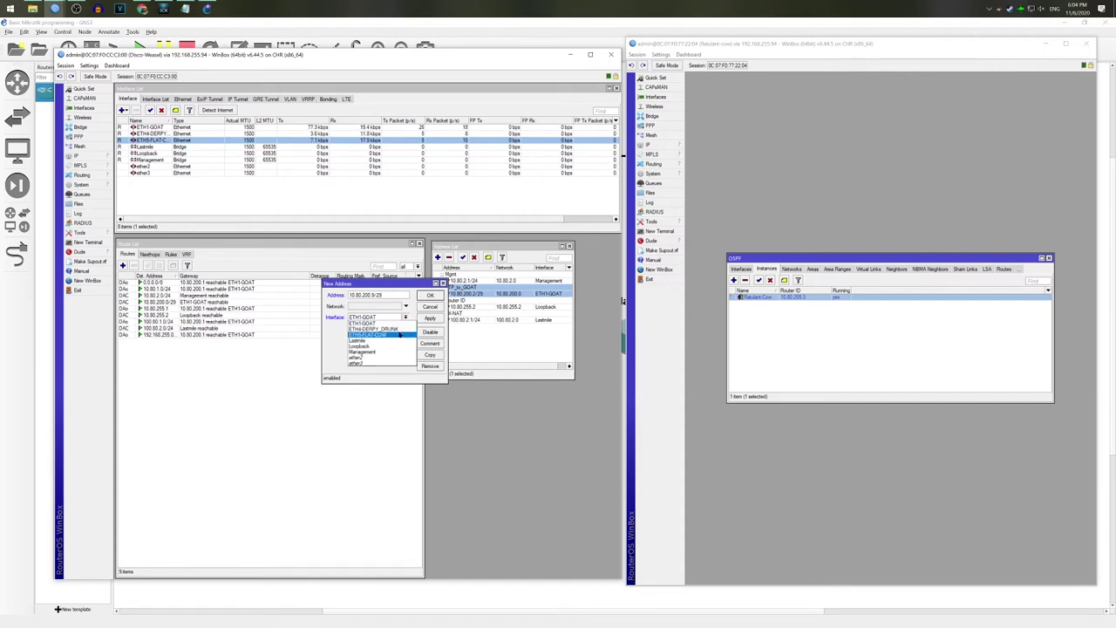
{"action": "left_click", "coordinate": [400, 335]}
{"action": "left_click", "coordinate": [430, 319]}
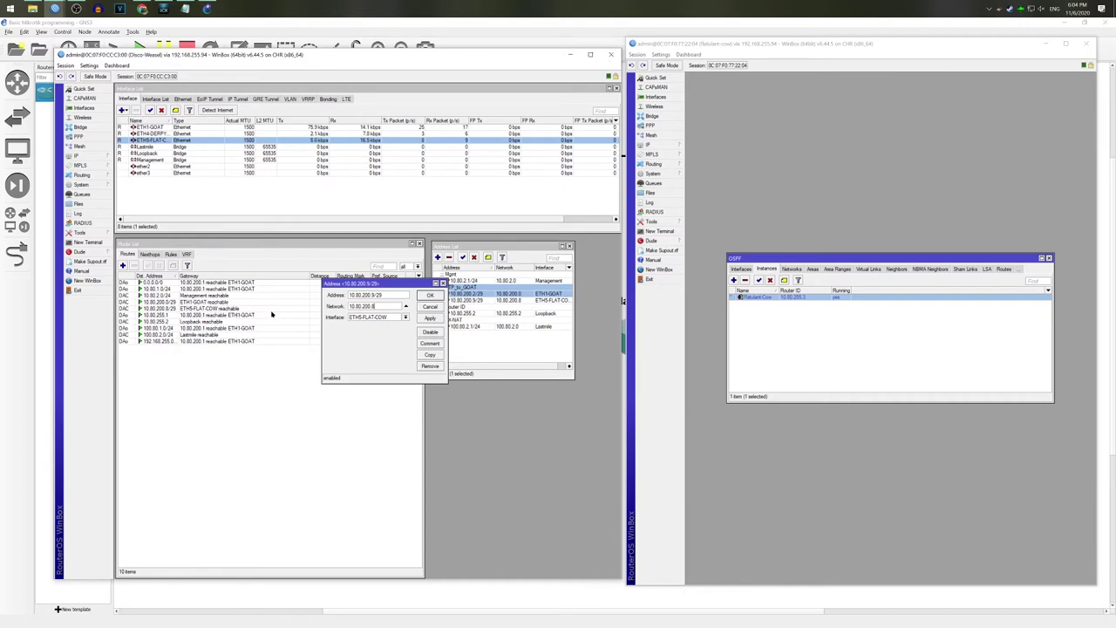
{"action": "left_click", "coordinate": [430, 344]}
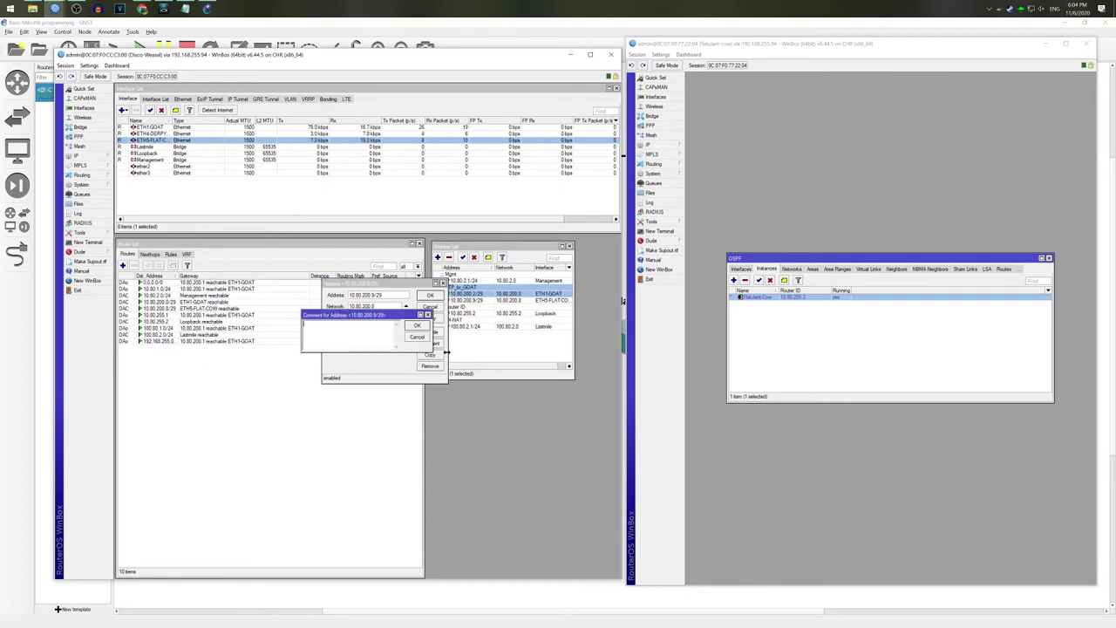
{"action": "type", "text": "Ratulant Cow"}
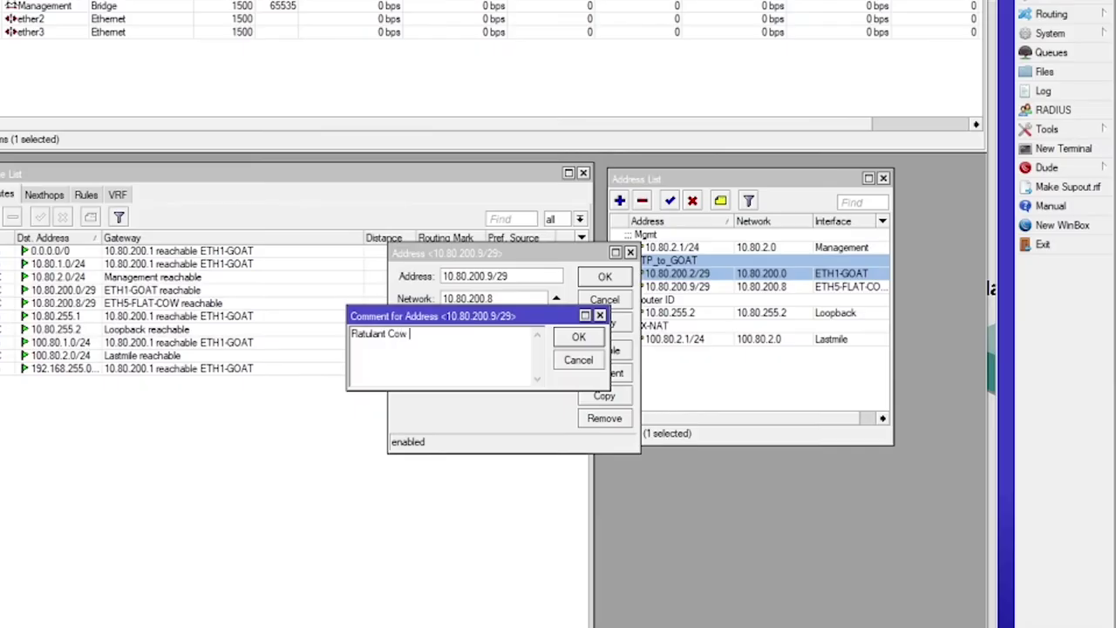
{"action": "key", "text": "Left"}
{"action": "key", "text": "Left"}
{"action": "key", "text": "Left"}
{"action": "key", "text": "Left"}
{"action": "key", "text": "Left"}
{"action": "key", "text": "Left"}
{"action": "key", "text": "Left"}
{"action": "key", "text": "Left"}
{"action": "key", "text": "Left"}
{"action": "key", "text": "Left"}
{"action": "key", "text": "Left"}
{"action": "key", "text": "Left"}
{"action": "key", "text": "Left"}
{"action": "type", "text": "PTP"}
{"action": "key", "text": "Return"}
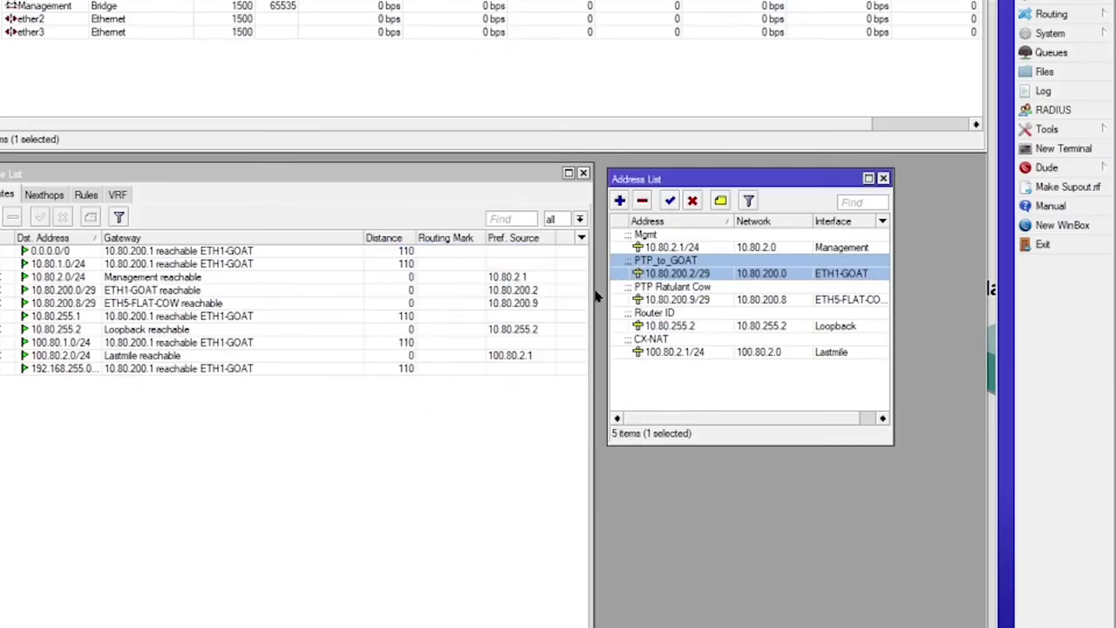
{"action": "left_click", "coordinate": [603, 280]}
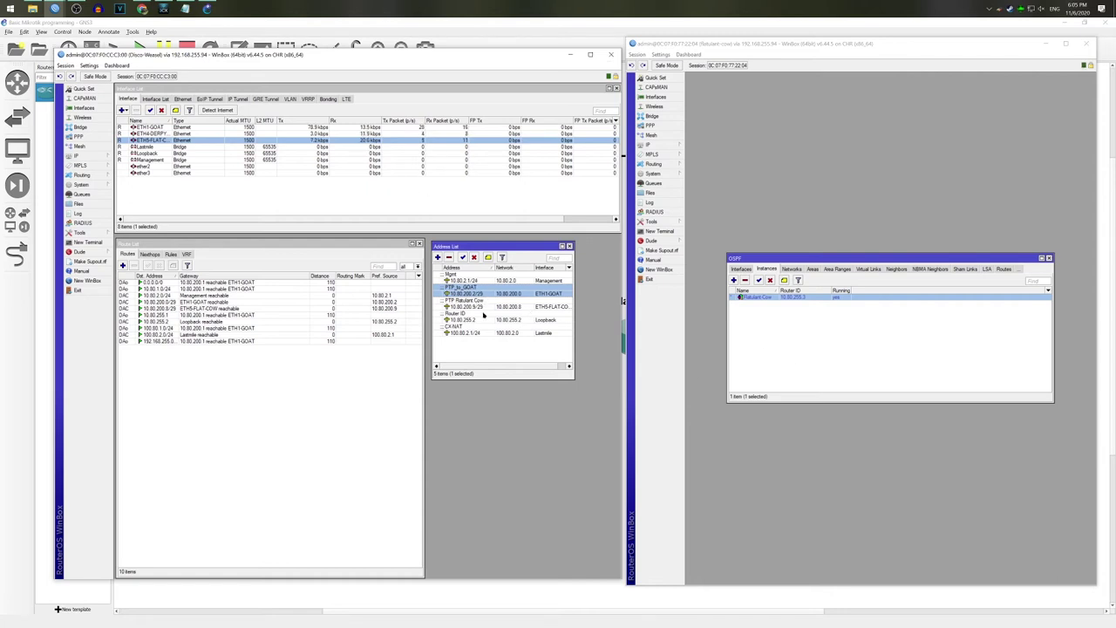
Step: Copy the network address of Disco Weasel's 10.80.200.9/29 address entry
{"action": "left_click", "coordinate": [485, 307]}
{"action": "double_click", "coordinate": [486, 307]}
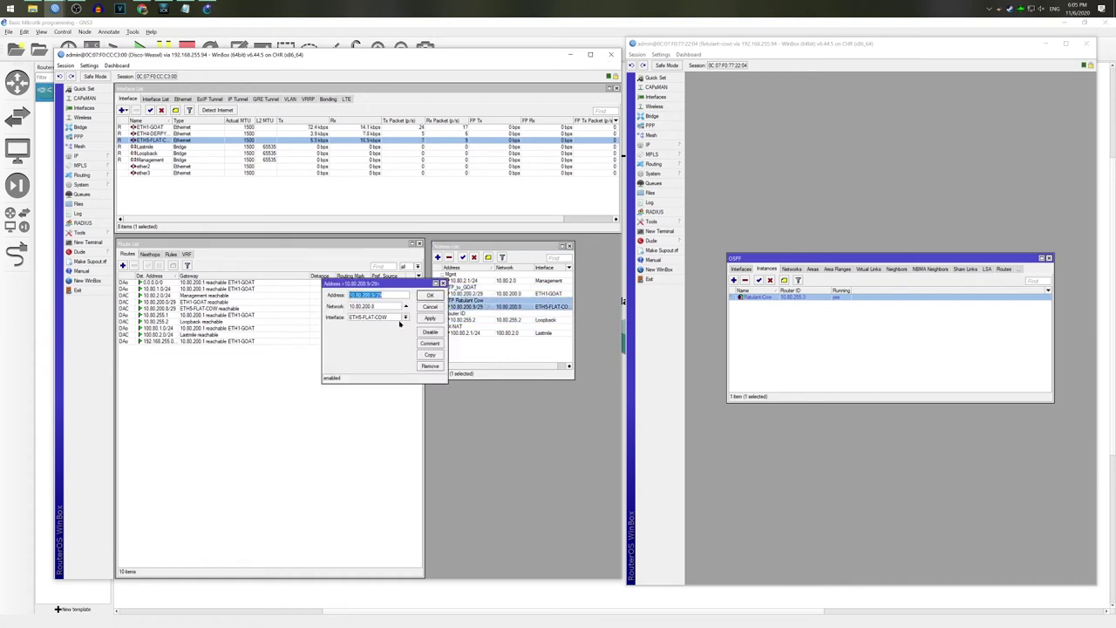
{"action": "right_click", "coordinate": [377, 306]}
{"action": "left_click", "coordinate": [430, 311]}
{"action": "left_click", "coordinate": [430, 296]}
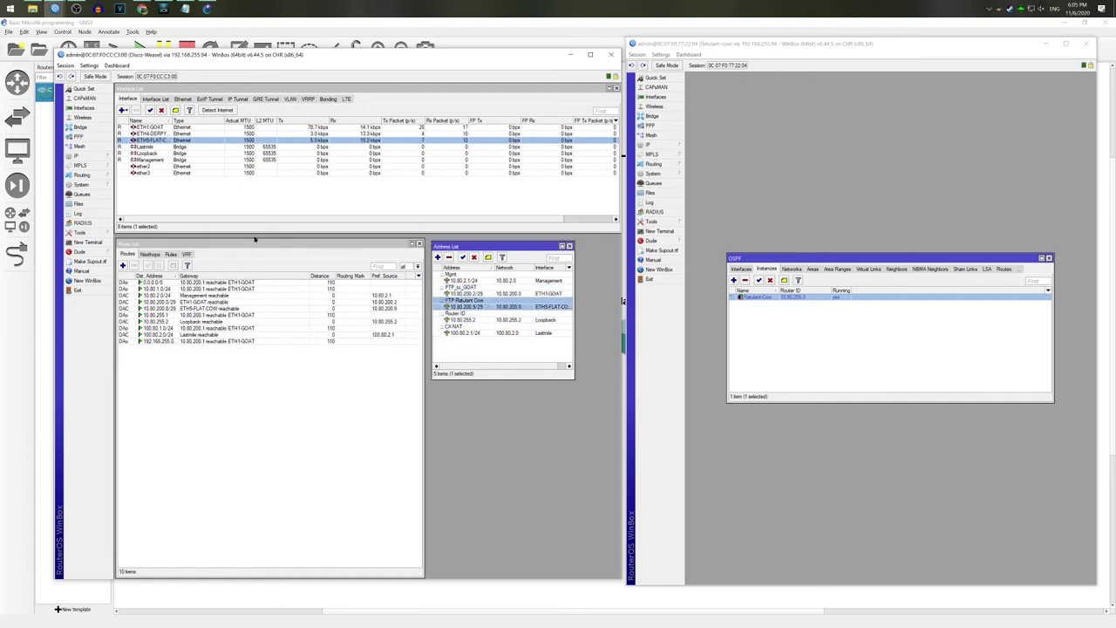
Step: Add 10.80.200.8/29 to Disco Weasel's OSPF networks, commented 'Ratulant Cow'
{"action": "left_click", "coordinate": [81, 175]}
{"action": "left_click", "coordinate": [127, 212]}
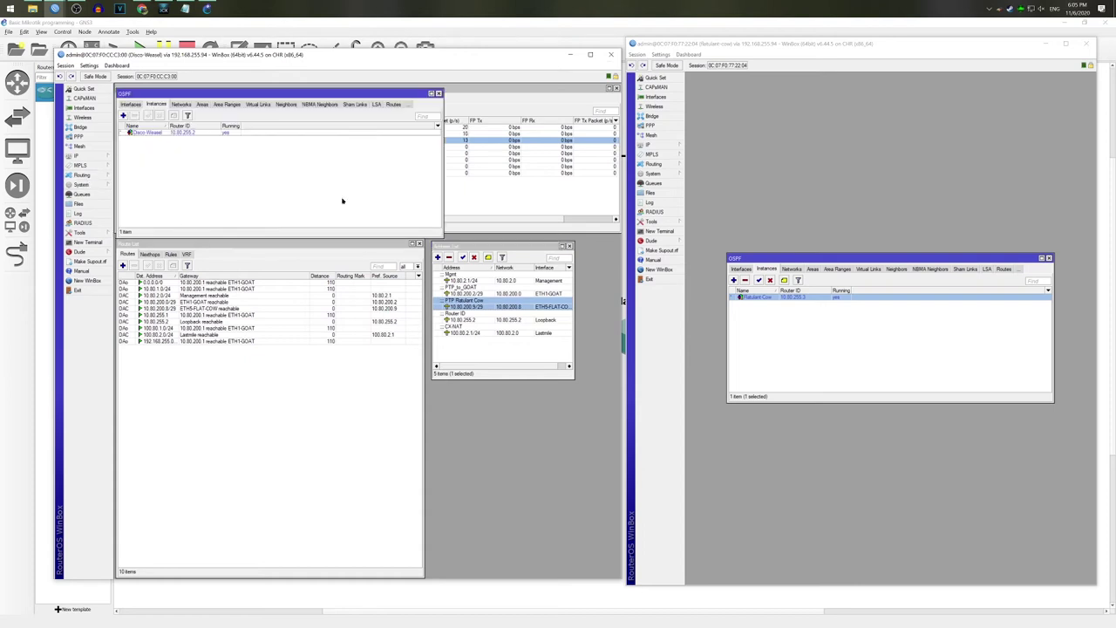
{"action": "left_click", "coordinate": [182, 104]}
{"action": "left_click", "coordinate": [122, 115]}
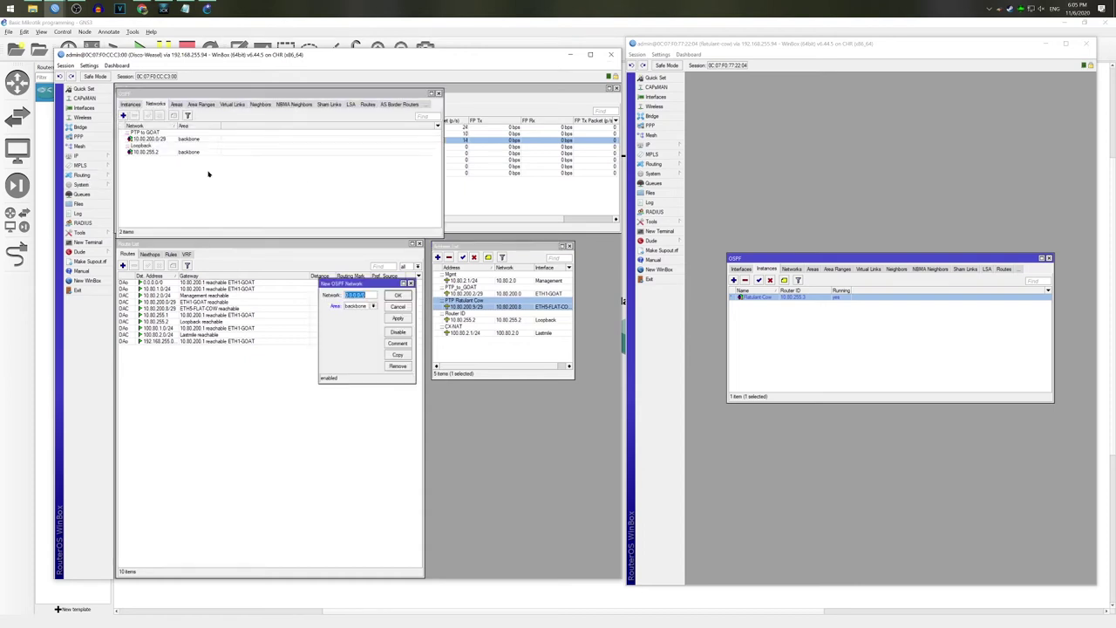
{"action": "type", "text": "10.80.200.8/29"}
{"action": "left_click", "coordinate": [399, 343]}
{"action": "type", "text": "Ratulant Cow"}
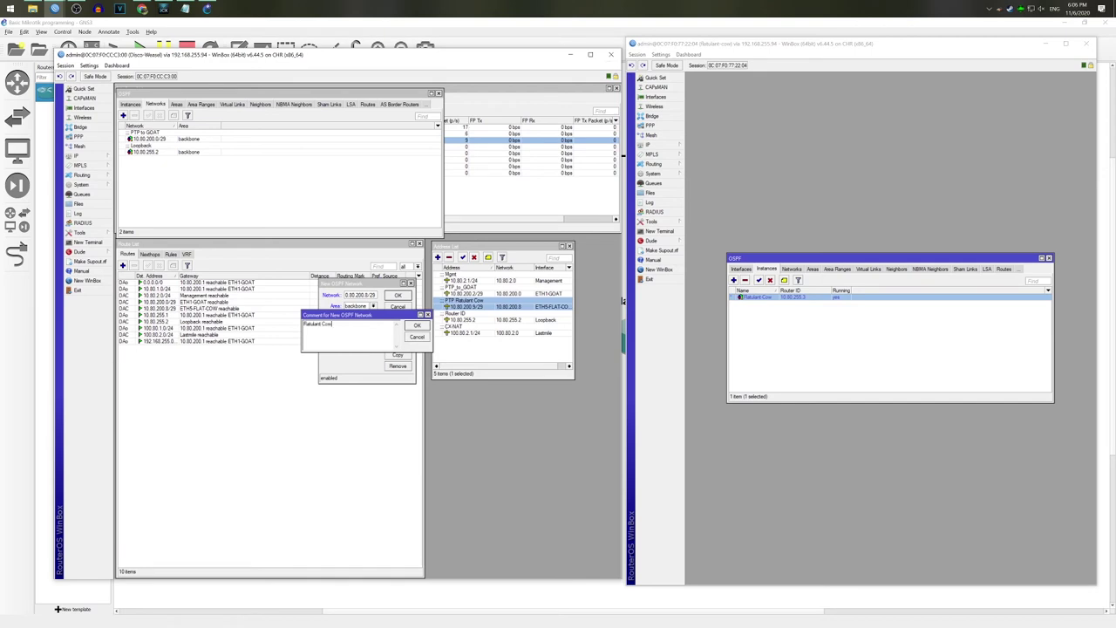
{"action": "key", "text": "Return"}
{"action": "key", "text": "Return"}
{"action": "left_click", "coordinate": [770, 211]}
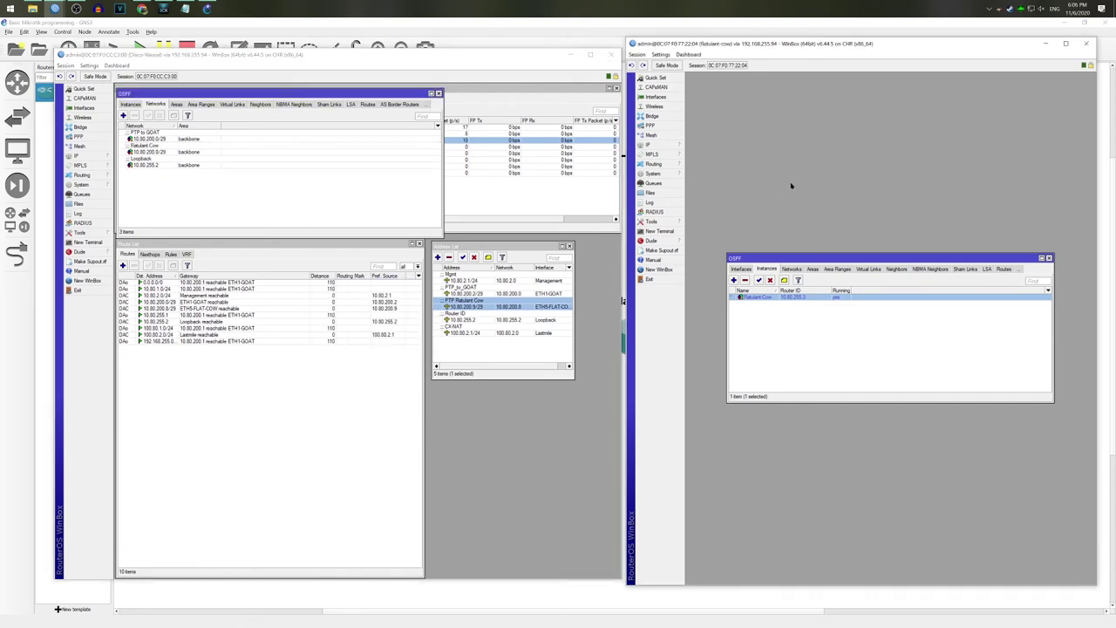
{"action": "left_click", "coordinate": [650, 145]}
Step: Add 10.80.200.10/29 on Ratulant Cow's ETH1 Disco Weasel interface, commented 'Disco Weasel PTP'
{"action": "left_click", "coordinate": [709, 168]}
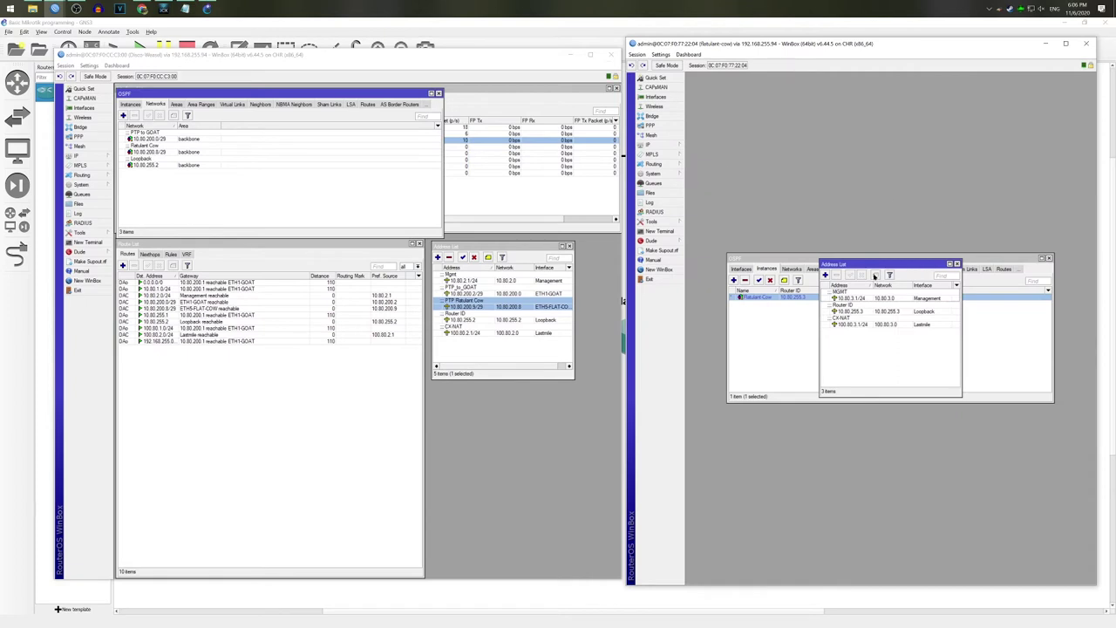
{"action": "left_click", "coordinate": [825, 275]}
{"action": "type", "text": "10.80.200.10/29"}
{"action": "left_click", "coordinate": [905, 369]}
{"action": "left_click", "coordinate": [904, 369]}
{"action": "left_click", "coordinate": [931, 396]}
{"action": "type", "text": "Disco Weasel PTP"}
{"action": "key", "text": "Return"}
{"action": "key", "text": "Return"}
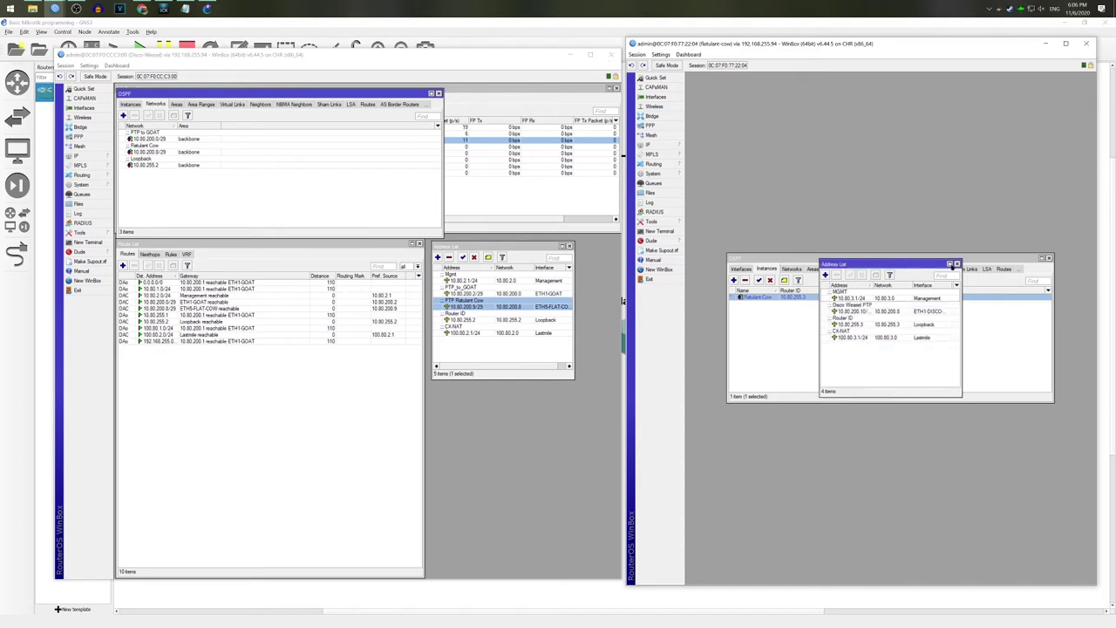
{"action": "left_click", "coordinate": [956, 264]}
Step: Add 10.80.200.8/29 to Ratulant Cow's OSPF networks, commented 'Disco Weasel'
{"action": "left_click_drag", "start_coordinate": [942, 262], "coordinate": [902, 330]}
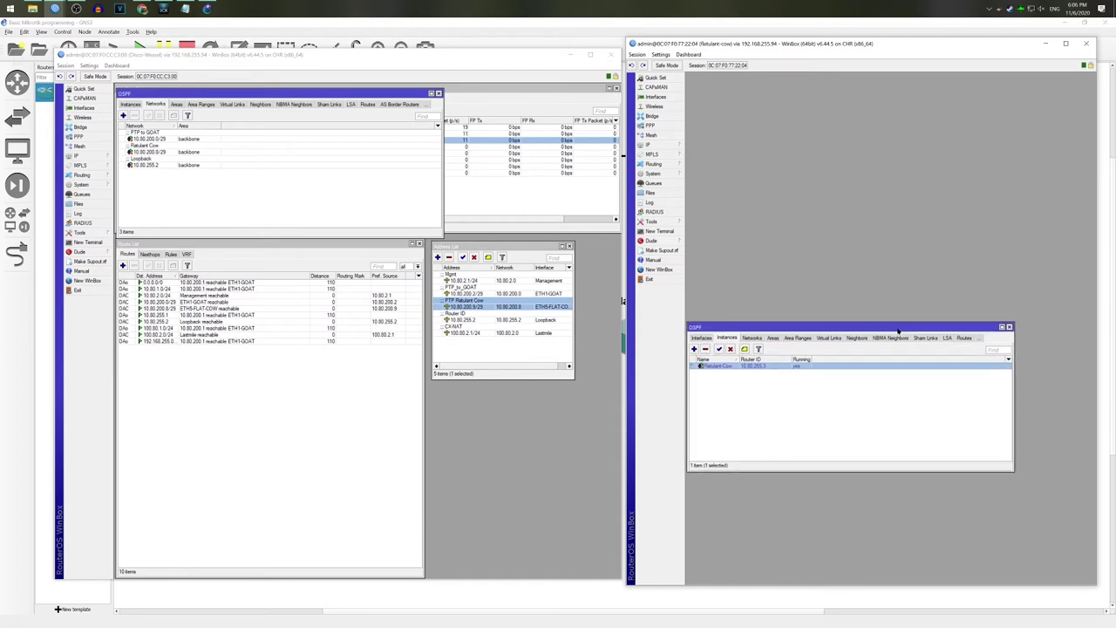
{"action": "left_click", "coordinate": [752, 338]}
{"action": "left_click", "coordinate": [695, 349]}
{"action": "type", "text": "10.80.200.8"}
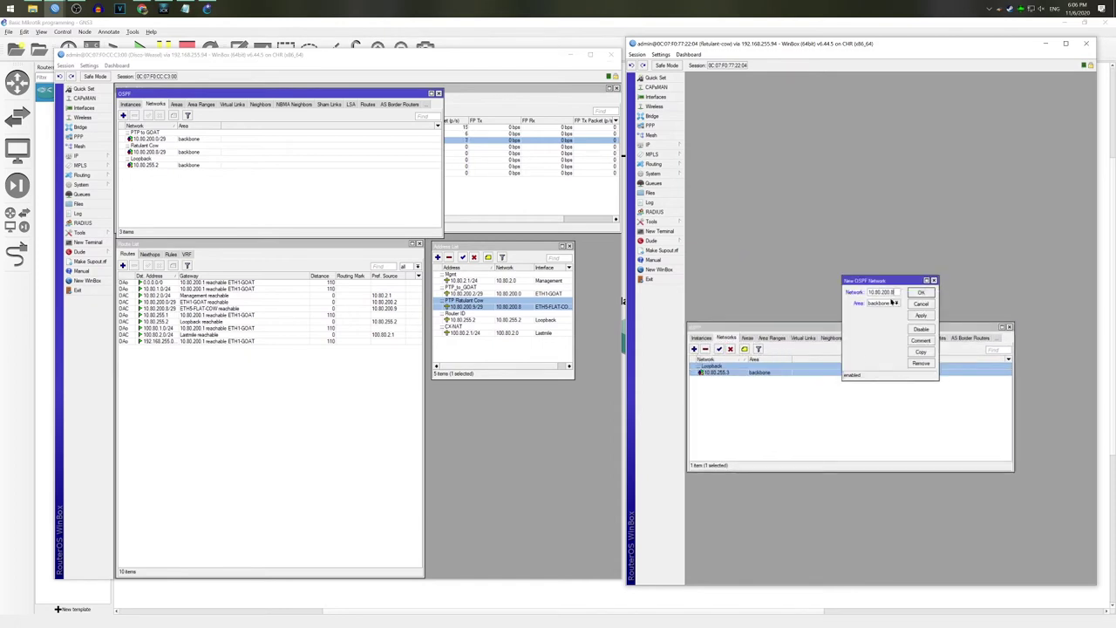
{"action": "type", "text": "/29"}
{"action": "left_click", "coordinate": [921, 340]}
{"action": "type", "text": "Disco Weasel"}
{"action": "key", "text": "Return"}
{"action": "key", "text": "Return"}
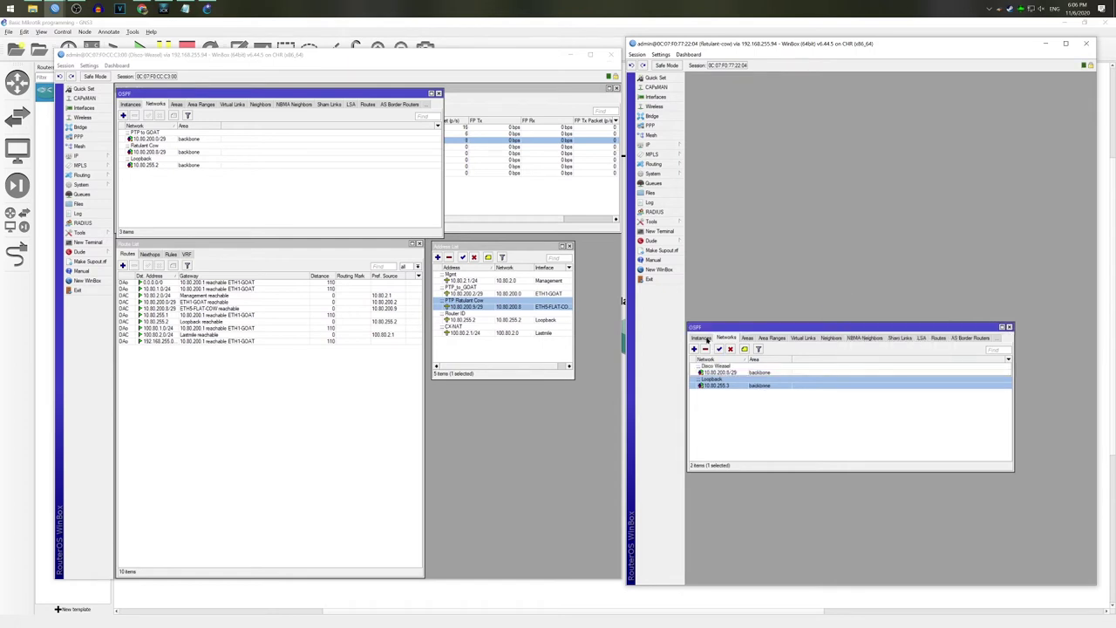
Step: Show the OSPF interfaces on both routers and select ETH5-FLAT-COW on Disco Weasel
{"action": "left_click", "coordinate": [707, 339]}
{"action": "left_click", "coordinate": [124, 105]}
{"action": "left_click", "coordinate": [157, 146]}
{"action": "left_click", "coordinate": [159, 140]}
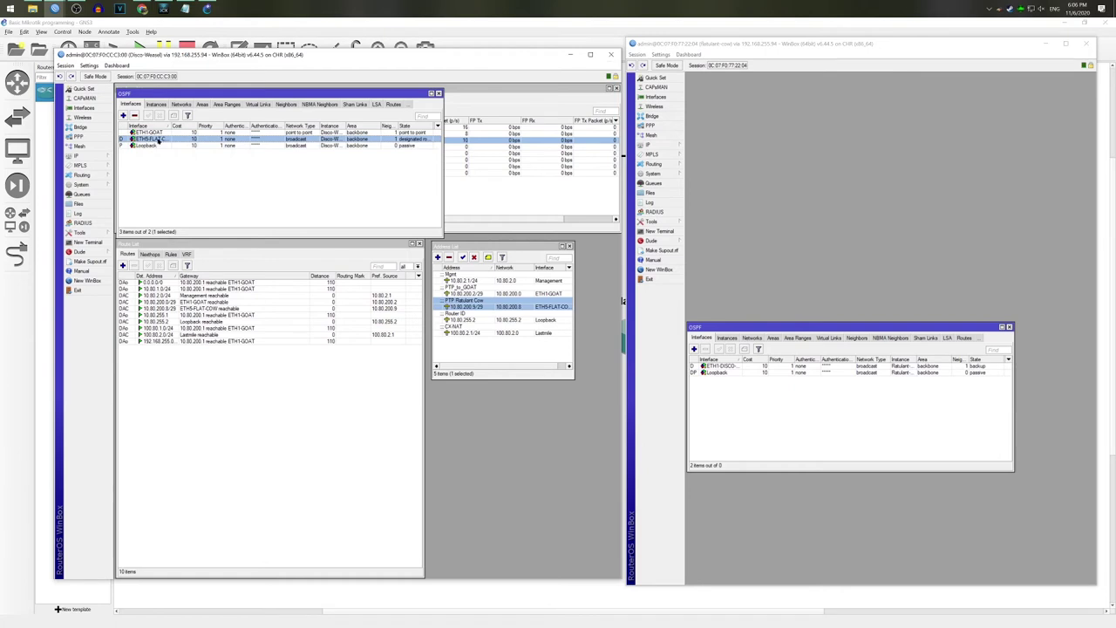
Step: Set Disco Weasel's ETH5-FLAT-COW OSPF interface network type to point to point
{"action": "left_click_drag", "start_coordinate": [174, 126], "coordinate": [183, 126]}
{"action": "double_click", "coordinate": [168, 141]}
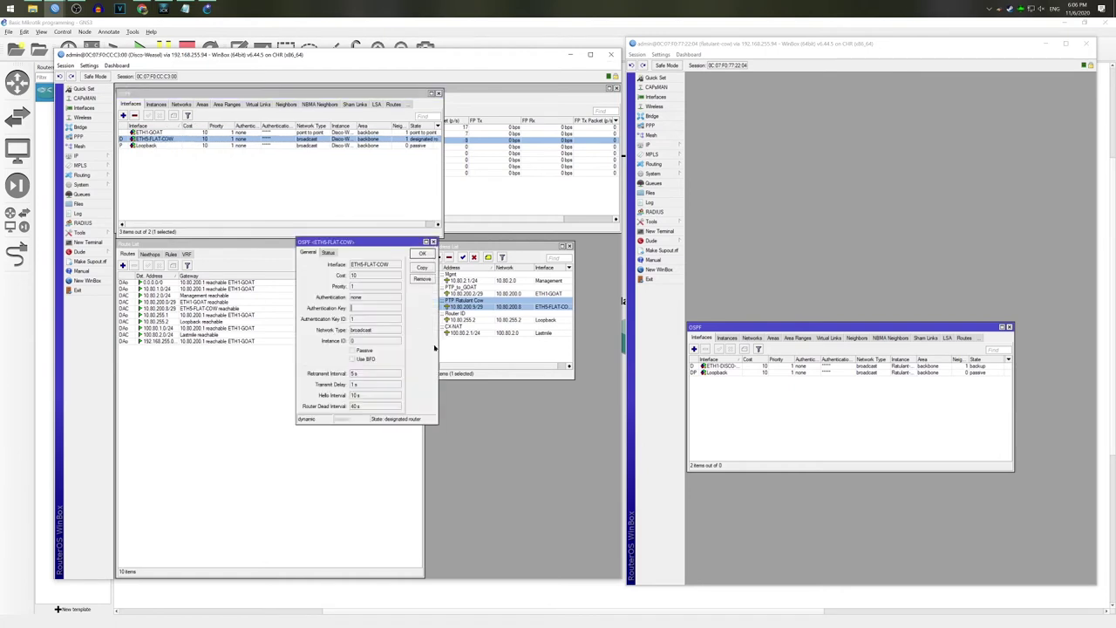
{"action": "left_click", "coordinate": [422, 267]}
{"action": "left_click", "coordinate": [410, 340]}
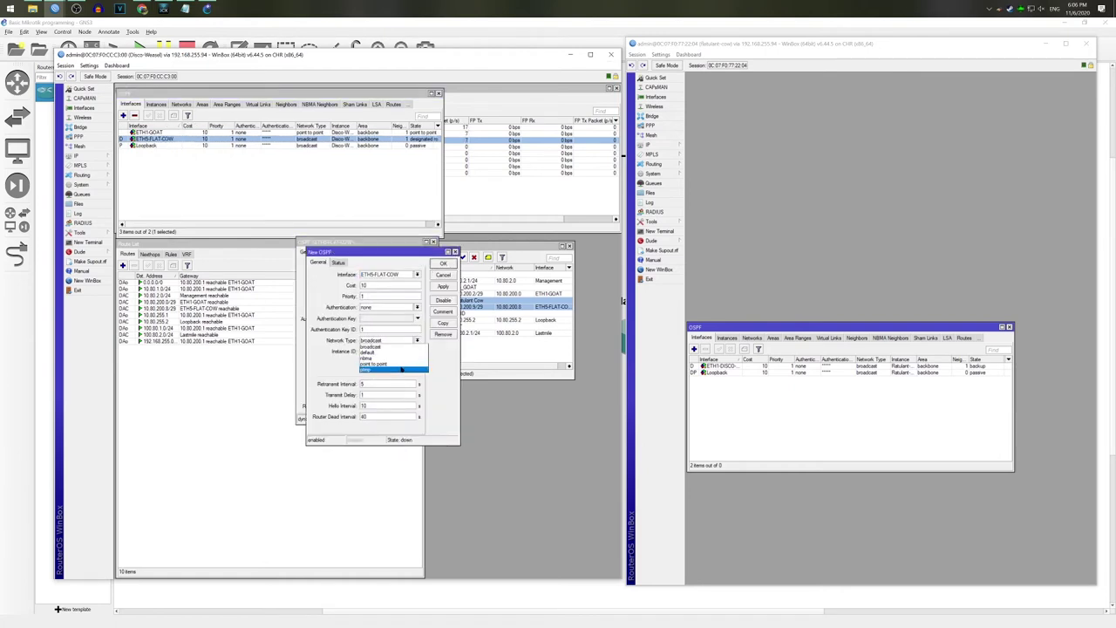
{"action": "left_click", "coordinate": [407, 353]}
{"action": "left_click", "coordinate": [443, 263]}
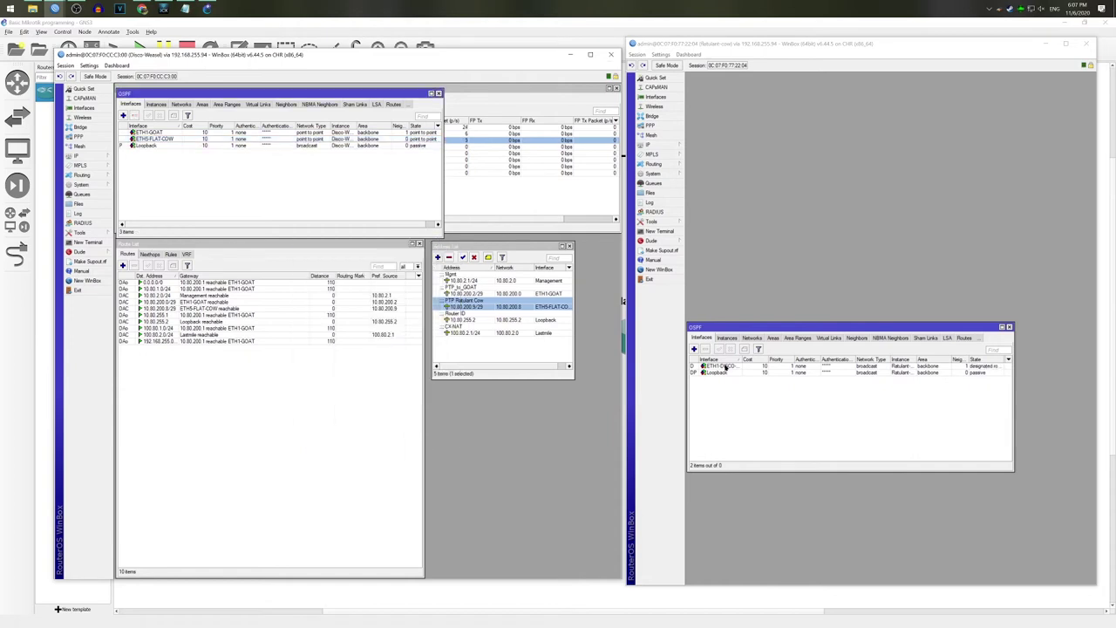
Step: Set Ratulant Cow's Disco Weasel link OSPF interface to point to point, leaving Loopback unchanged
{"action": "double_click", "coordinate": [719, 366]}
{"action": "left_click", "coordinate": [950, 310]}
{"action": "left_click", "coordinate": [925, 327]}
{"action": "left_click", "coordinate": [898, 340]}
{"action": "left_click", "coordinate": [950, 251]}
{"action": "left_click", "coordinate": [945, 250]}
{"action": "double_click", "coordinate": [873, 372]}
{"action": "key", "text": "Escape"}
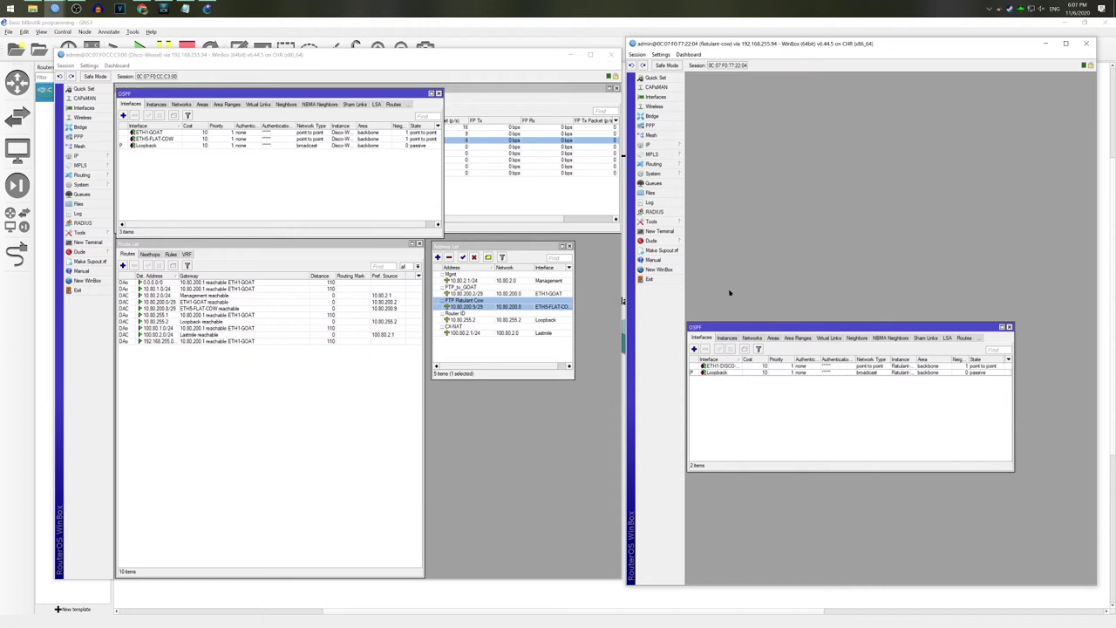
{"action": "left_click", "coordinate": [212, 404]}
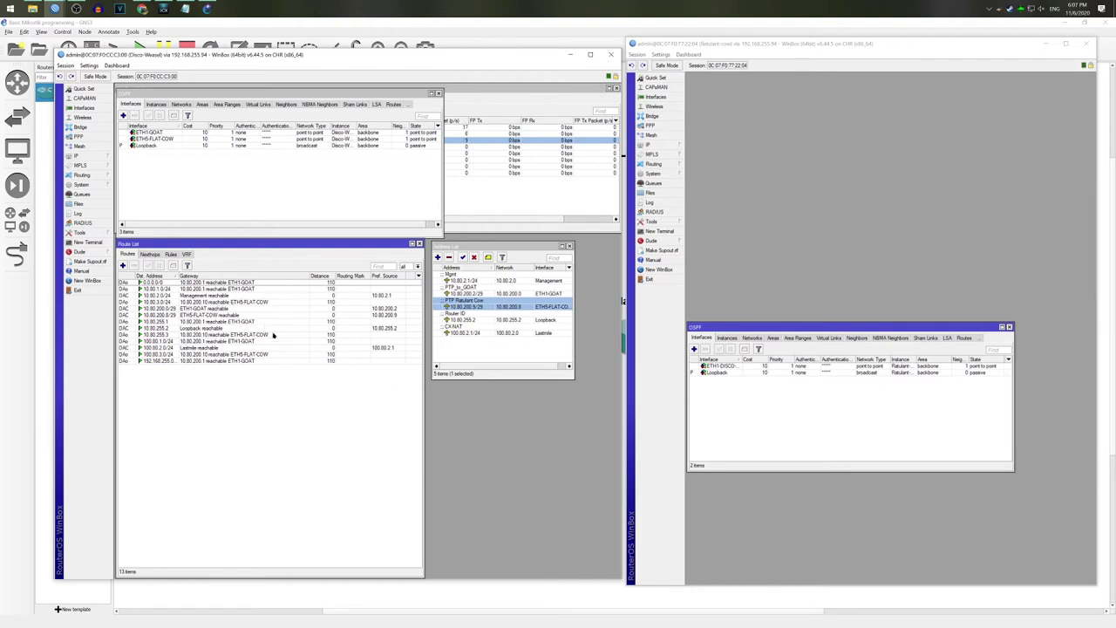
Step: Check Ratulant Cow's OSPF networks list, then return to Disco Weasel's window
{"action": "left_click", "coordinate": [729, 343]}
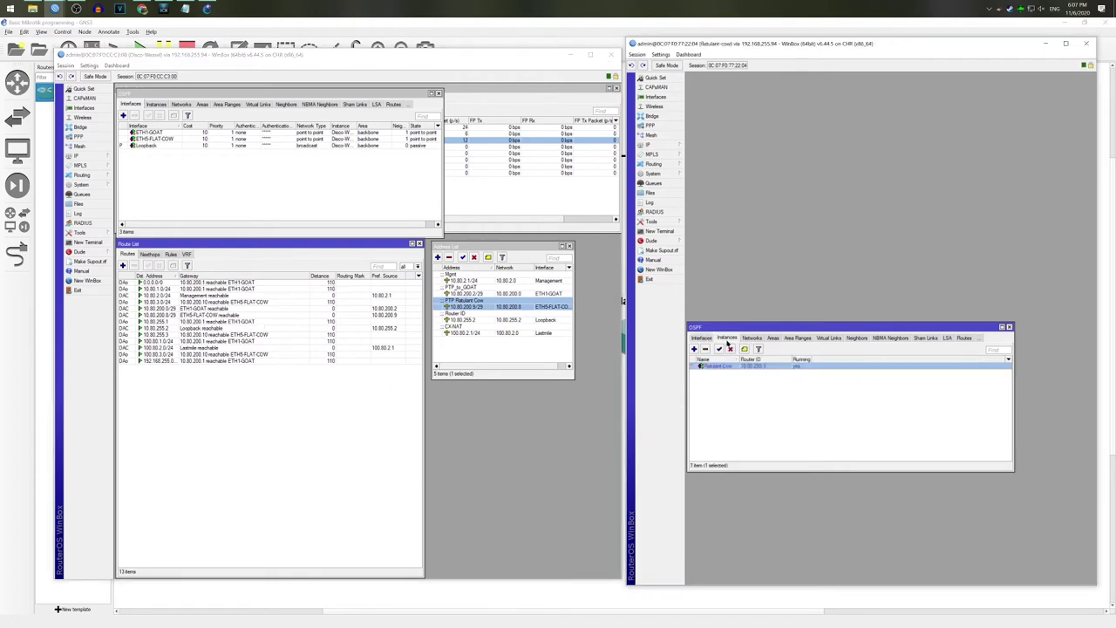
{"action": "left_click", "coordinate": [750, 338]}
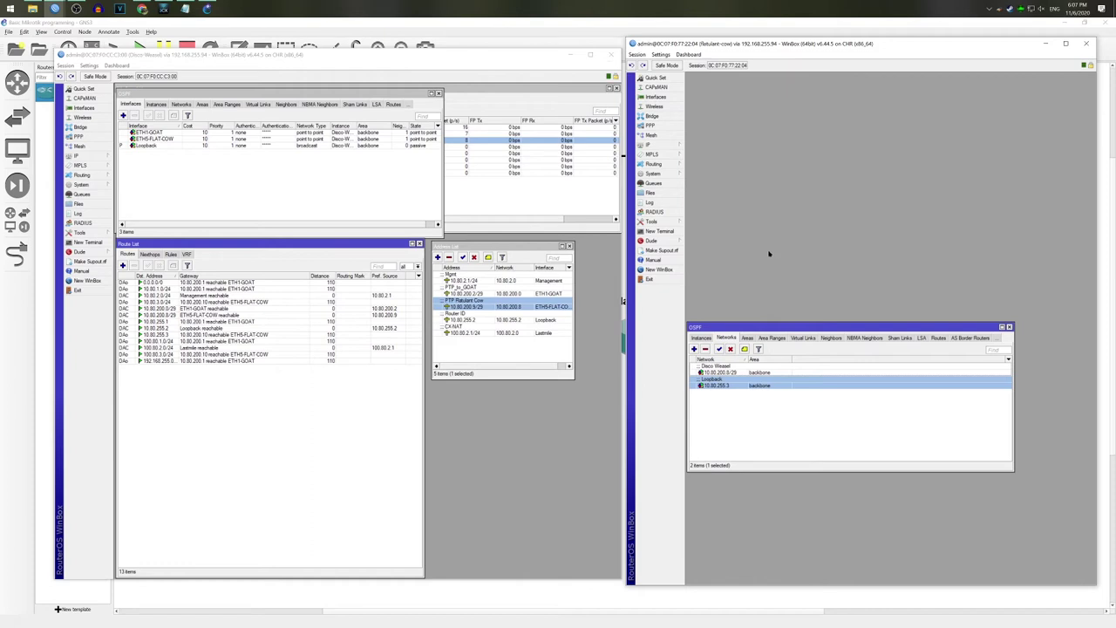
{"action": "left_click", "coordinate": [295, 183]}
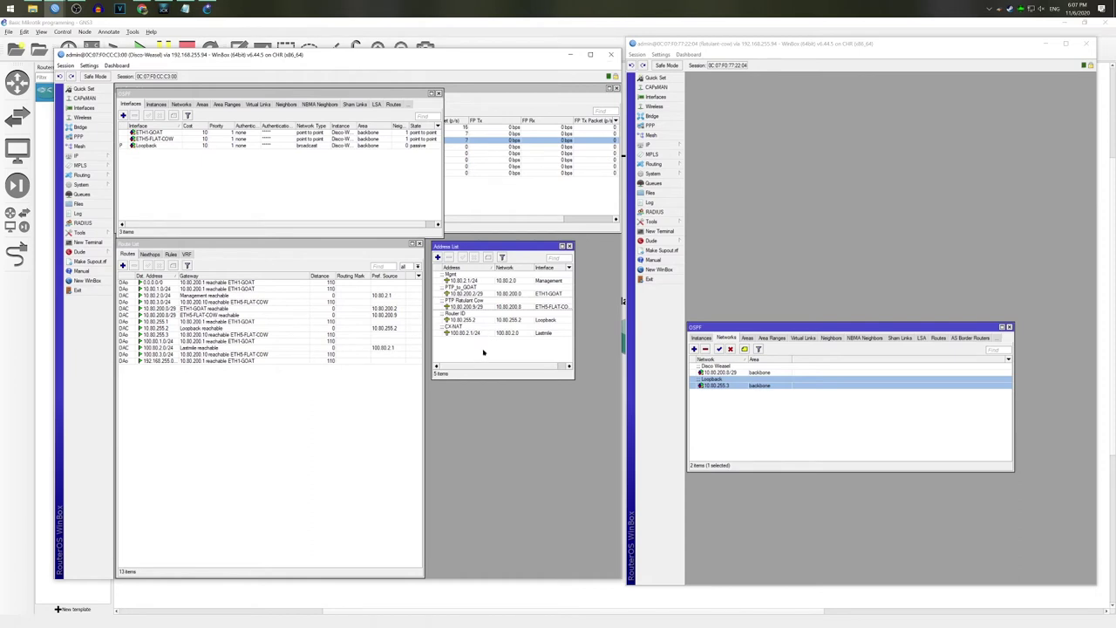
Step: Add 10.80.200.17/29 on ETH4-DERPY-DRUNK, commented 'Derpy Drunk PTP'
{"action": "left_click", "coordinate": [521, 307]}
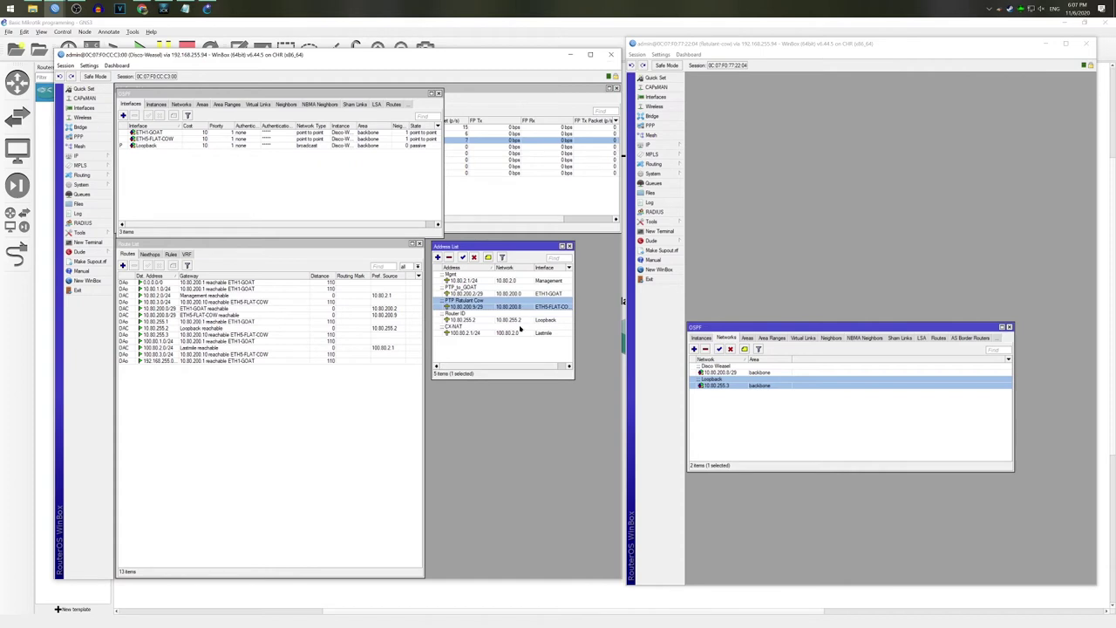
{"action": "left_click", "coordinate": [438, 258]}
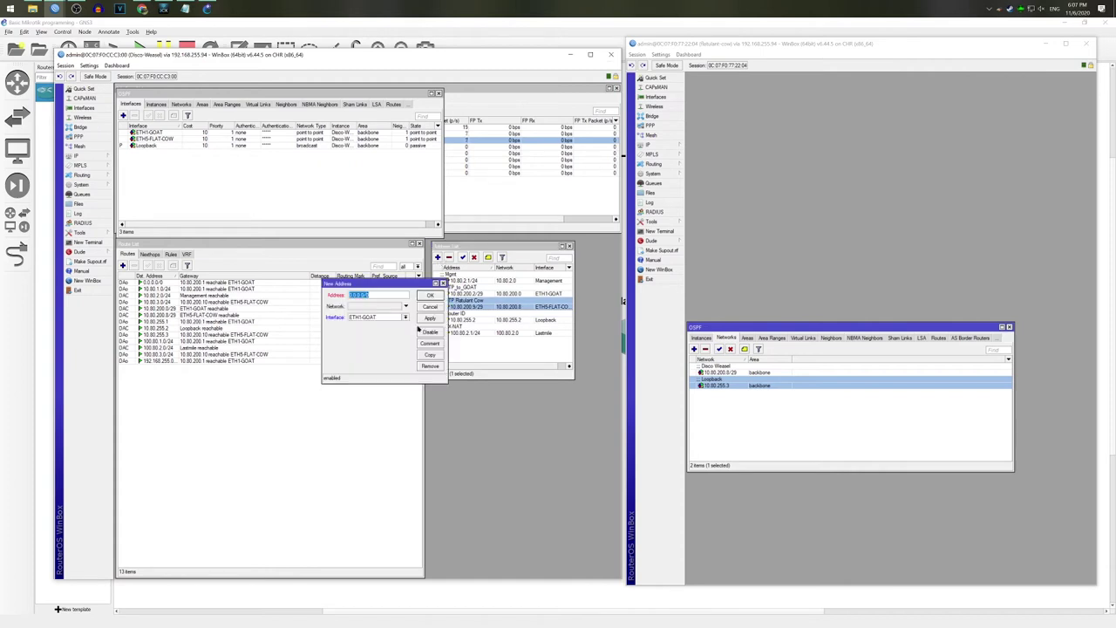
{"action": "type", "text": "10.80.200"}
{"action": "key", "text": "Tab"}
{"action": "key", "text": "Tab"}
{"action": "key", "text": "alt+Down"}
{"action": "key", "text": "Down"}
{"action": "key", "text": "Return"}
{"action": "left_click", "coordinate": [431, 344]}
{"action": "type", "text": "Derpy Drunk "}
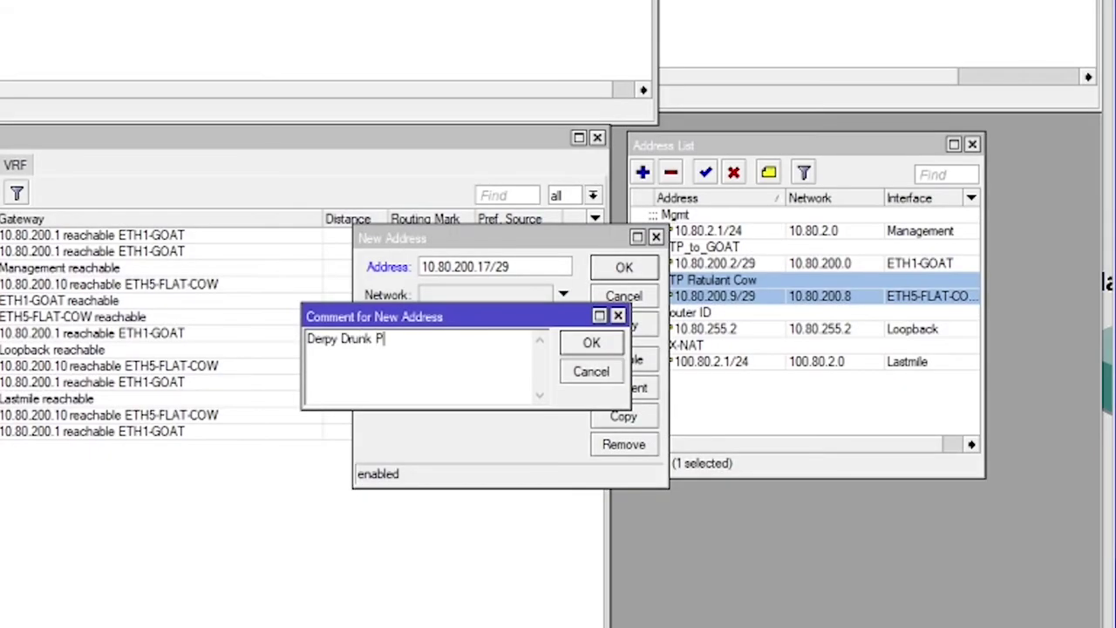
{"action": "type", "text": "PTP"}
{"action": "key", "text": "Return"}
{"action": "key", "text": "Return"}
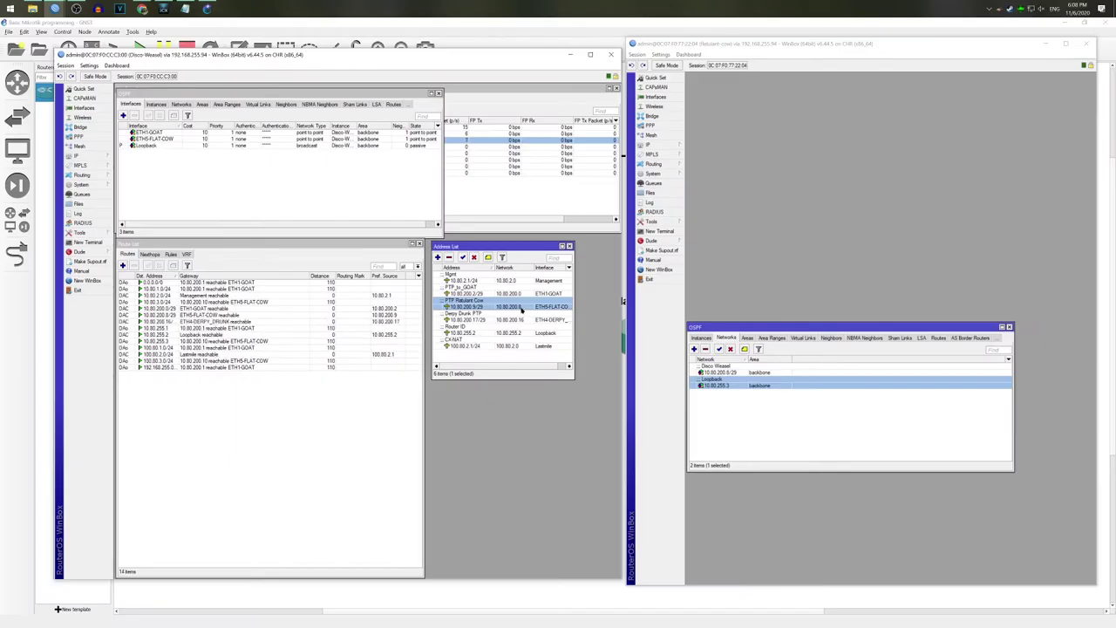
Step: Copy the 10.80.200.16 network value from the Derpy Drunk PTP address
{"action": "left_click", "coordinate": [525, 320]}
{"action": "double_click", "coordinate": [525, 320]}
{"action": "key", "text": "Tab"}
{"action": "key", "text": "ctrl+c"}
{"action": "left_click", "coordinate": [429, 307]}
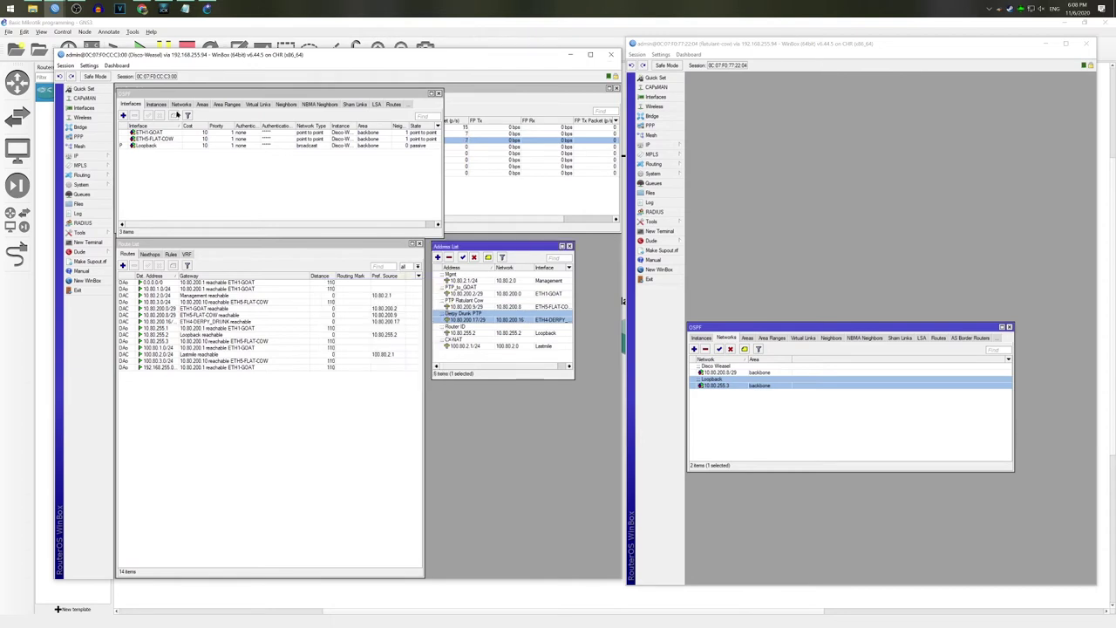
Step: Add 10.80.200.16/29 to Disco Weasel's OSPF networks, commented 'Derpy Drunk PTP'
{"action": "left_click", "coordinate": [156, 104]}
{"action": "left_click", "coordinate": [123, 115]}
{"action": "key", "text": "ctrl+v"}
{"action": "type", "text": "/29"}
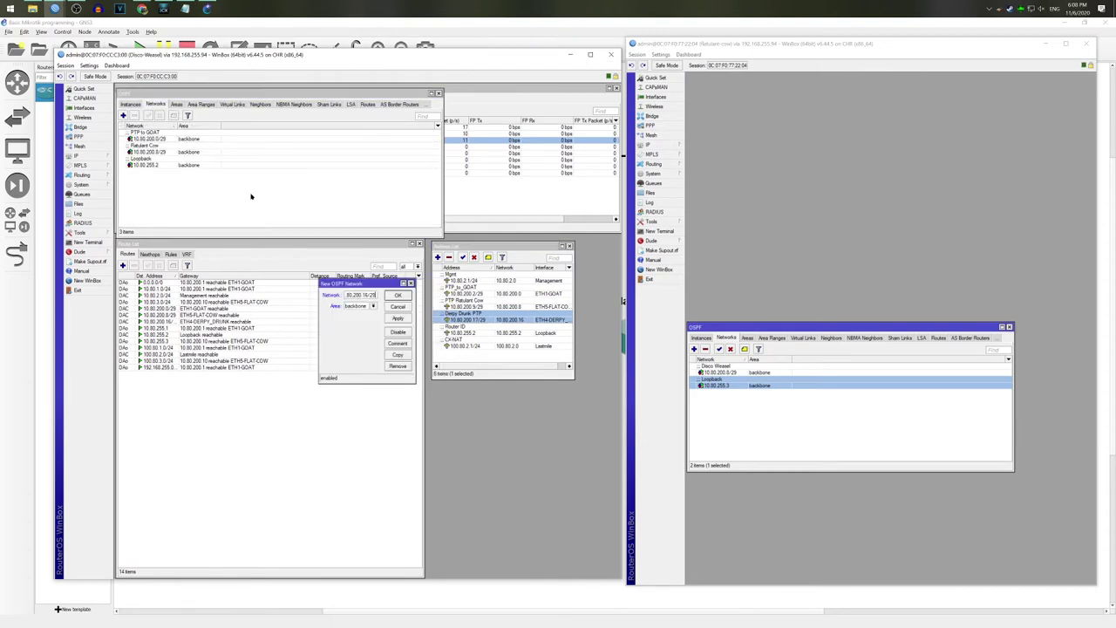
{"action": "left_click", "coordinate": [397, 343]}
{"action": "type", "text": "Derpy Drunk PTP"}
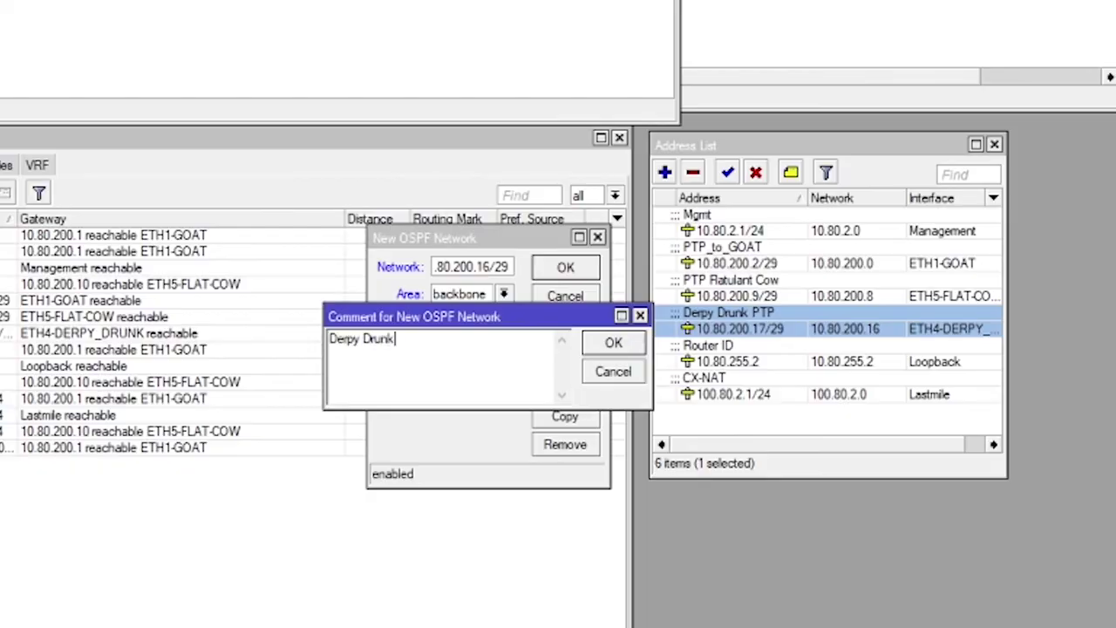
{"action": "key", "text": "Return"}
{"action": "key", "text": "Return"}
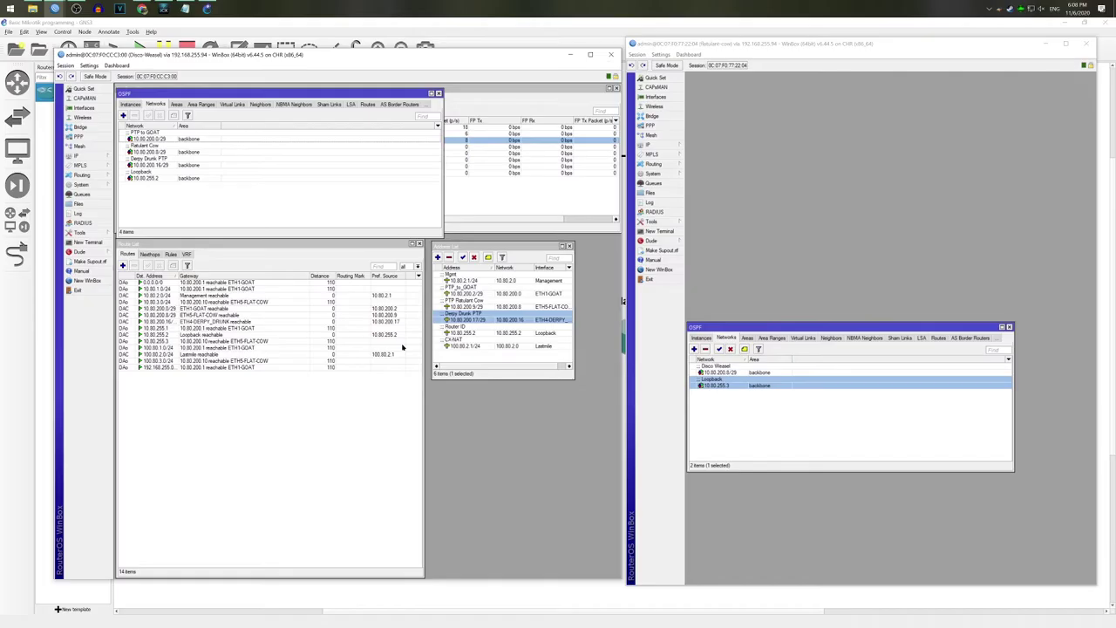
Step: Set the ETH4-DERPY_DRUNK OSPF interface network type to point-to-point
{"action": "left_click", "coordinate": [133, 105]}
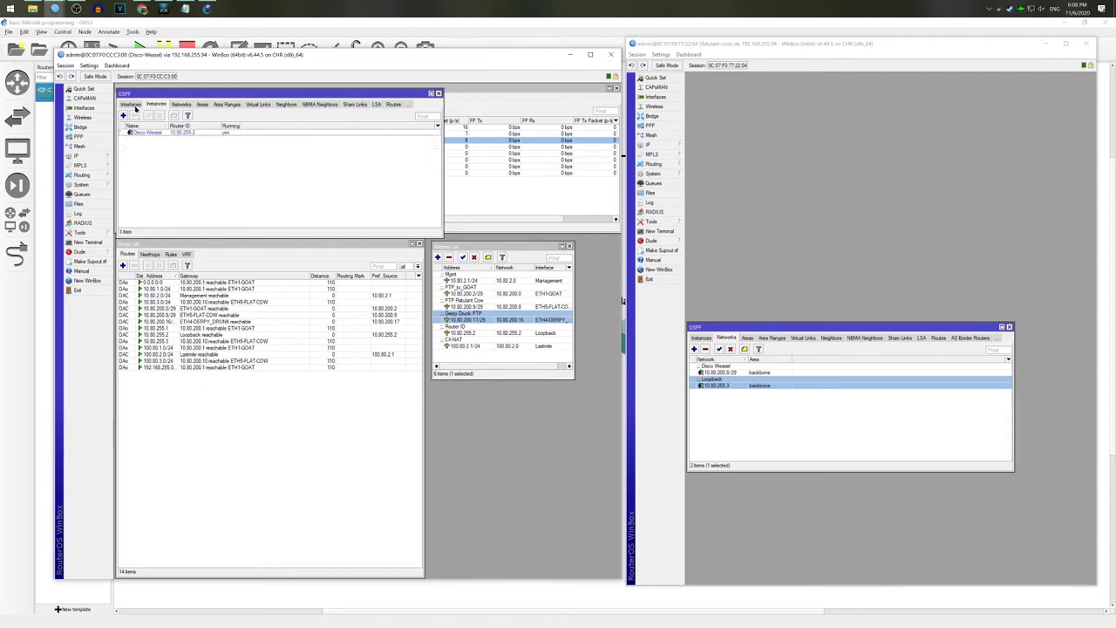
{"action": "double_click", "coordinate": [157, 139]}
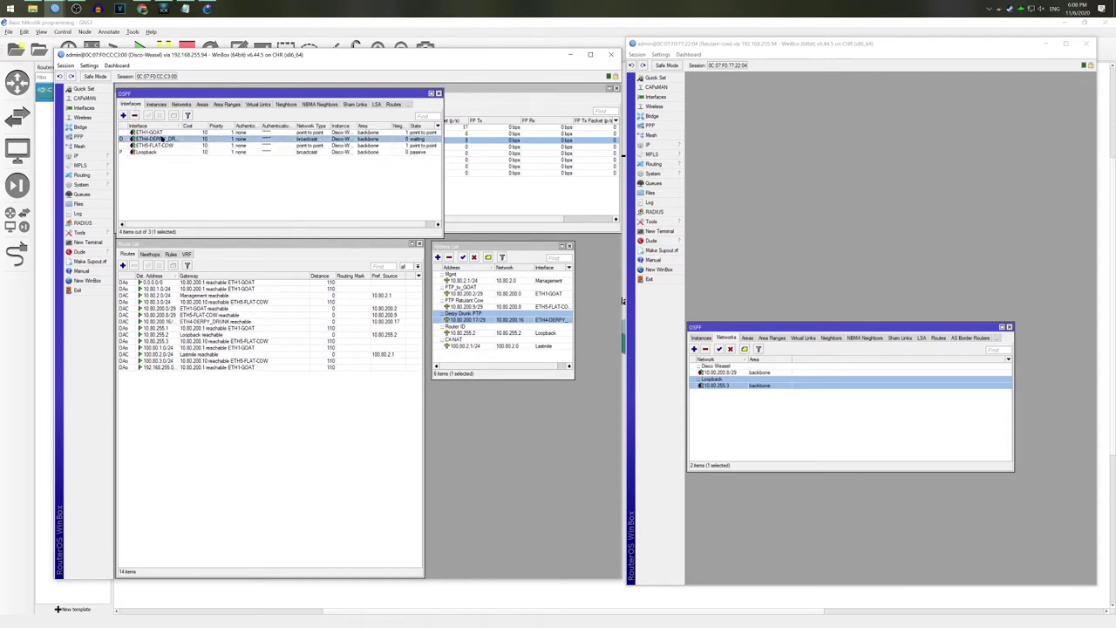
{"action": "left_click", "coordinate": [406, 341]}
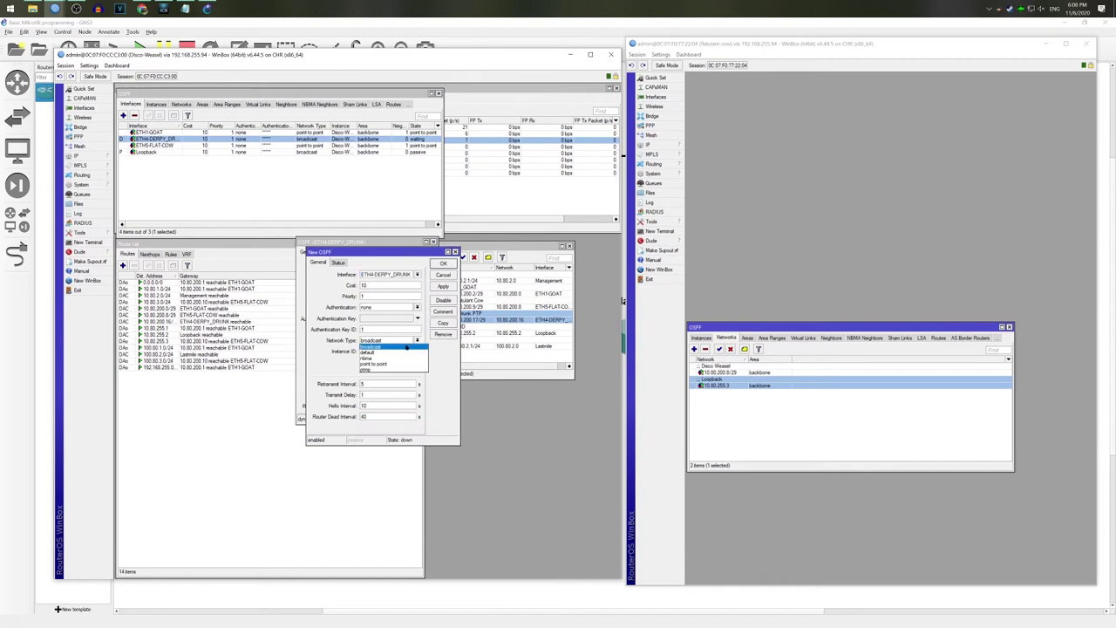
{"action": "left_click", "coordinate": [393, 361]}
{"action": "left_click", "coordinate": [450, 264]}
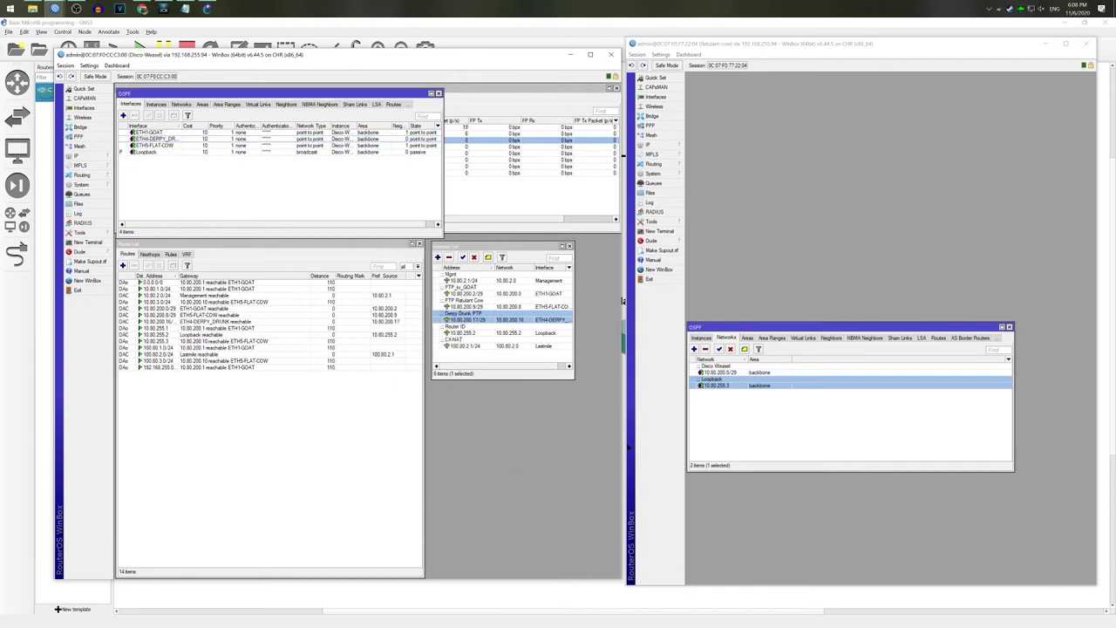
Step: Compare the point-to-point link addresses, ending on Derpy Drunk PTP 10.80.200.17/29
{"action": "left_click", "coordinate": [744, 418]}
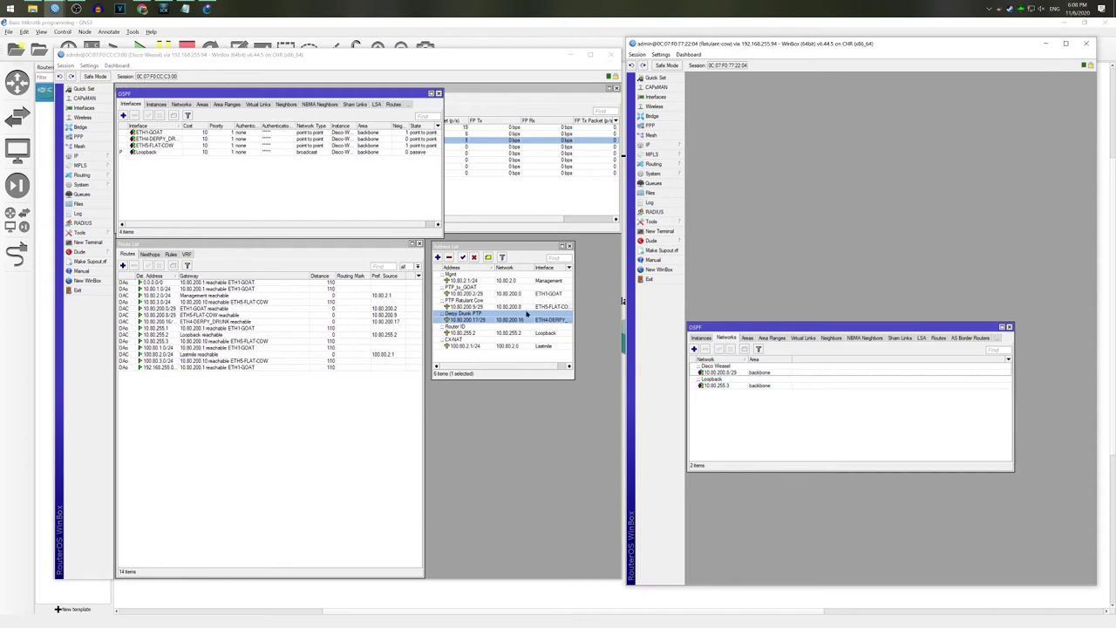
{"action": "left_click", "coordinate": [524, 295]}
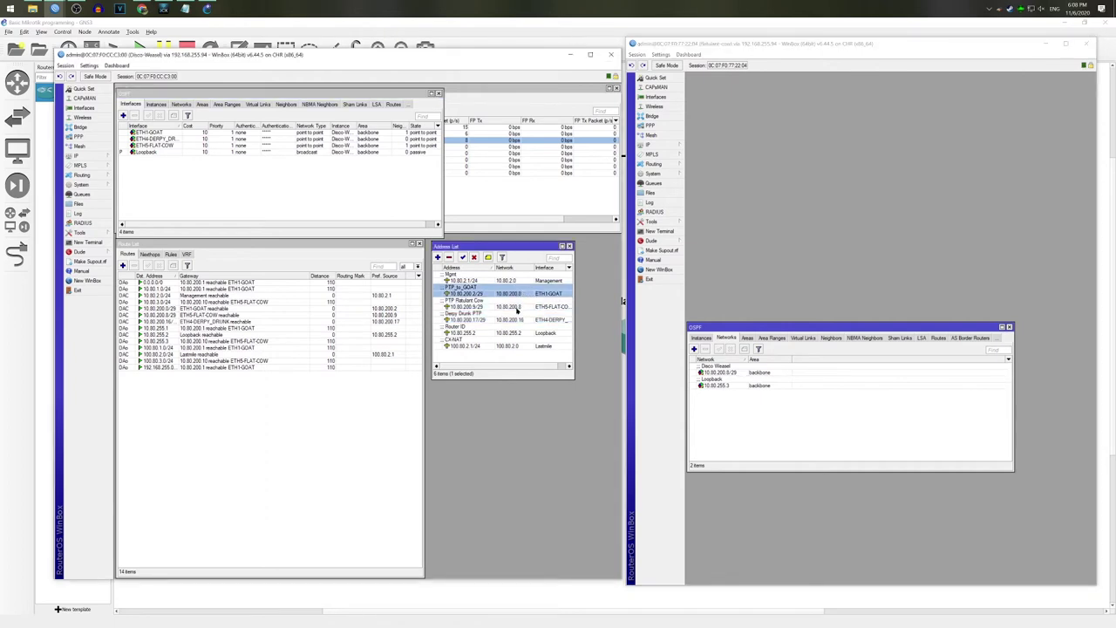
{"action": "left_click", "coordinate": [523, 306]}
{"action": "left_click", "coordinate": [523, 319]}
{"action": "left_click", "coordinate": [523, 306]}
{"action": "left_click", "coordinate": [521, 295]}
{"action": "left_click", "coordinate": [521, 306]}
{"action": "left_click", "coordinate": [522, 319]}
{"action": "left_click", "coordinate": [523, 306]}
{"action": "left_click", "coordinate": [523, 294]}
{"action": "left_click", "coordinate": [524, 307]}
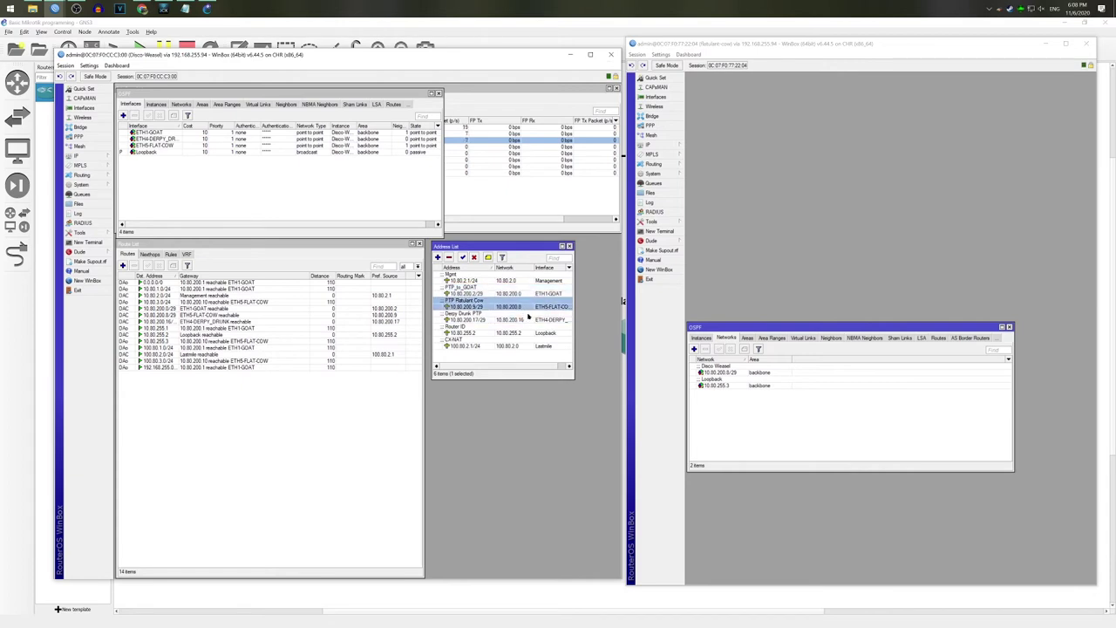
{"action": "left_click", "coordinate": [529, 320]}
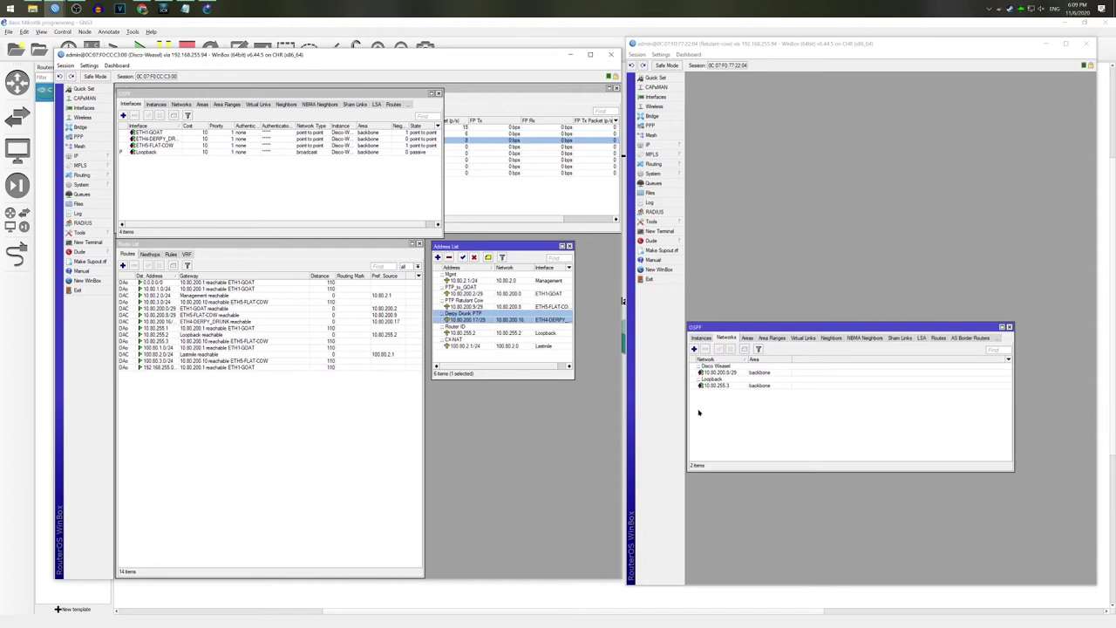
Step: Add address 10.80.200.25/29 on Ratulant-Cow, commented 'Derpy Drunk PTP'
{"action": "left_click", "coordinate": [651, 143]}
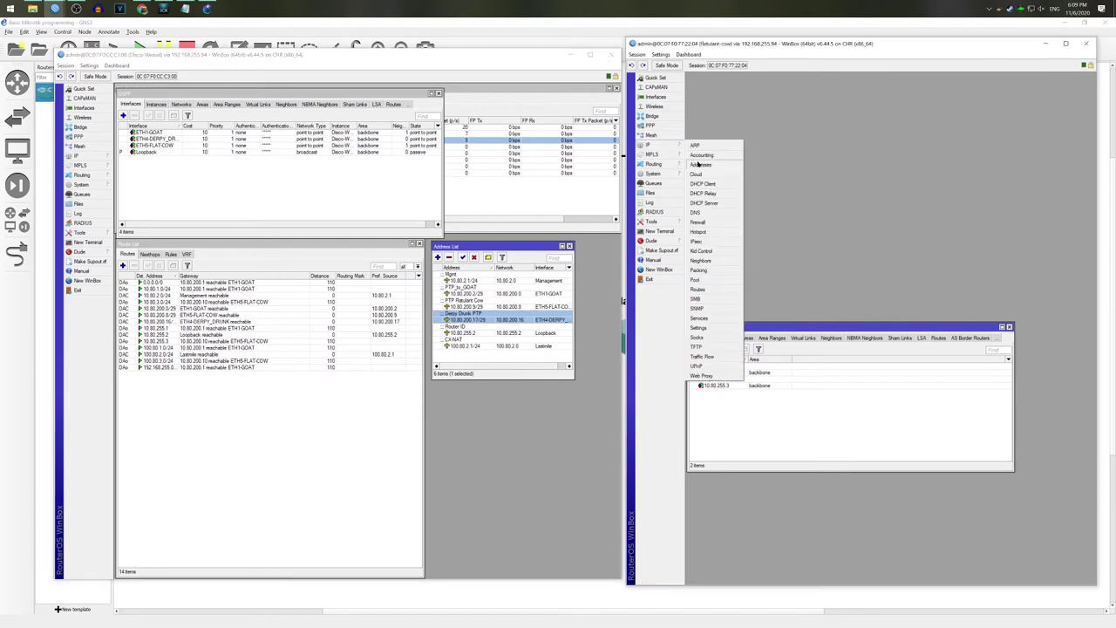
{"action": "left_click", "coordinate": [689, 155]}
{"action": "left_click", "coordinate": [825, 276]}
{"action": "type", "text": "10.80.200"}
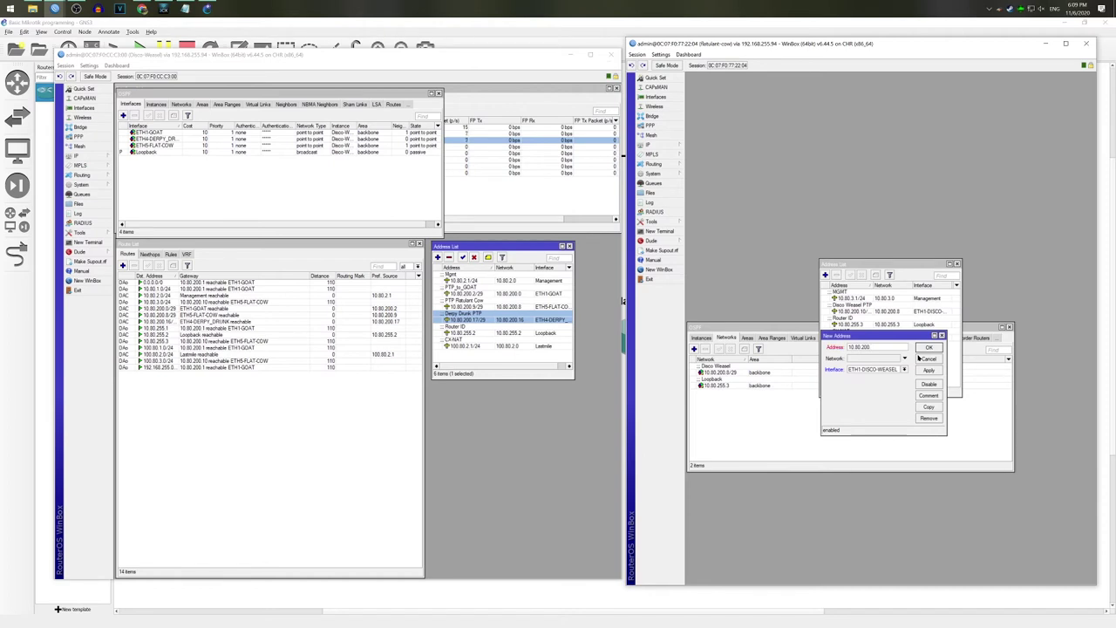
{"action": "type", "text": ".25/29"}
{"action": "left_click", "coordinate": [937, 395]}
{"action": "type", "text": "Disc"}
{"action": "type", "text": "Derpy Drunk PTP"}
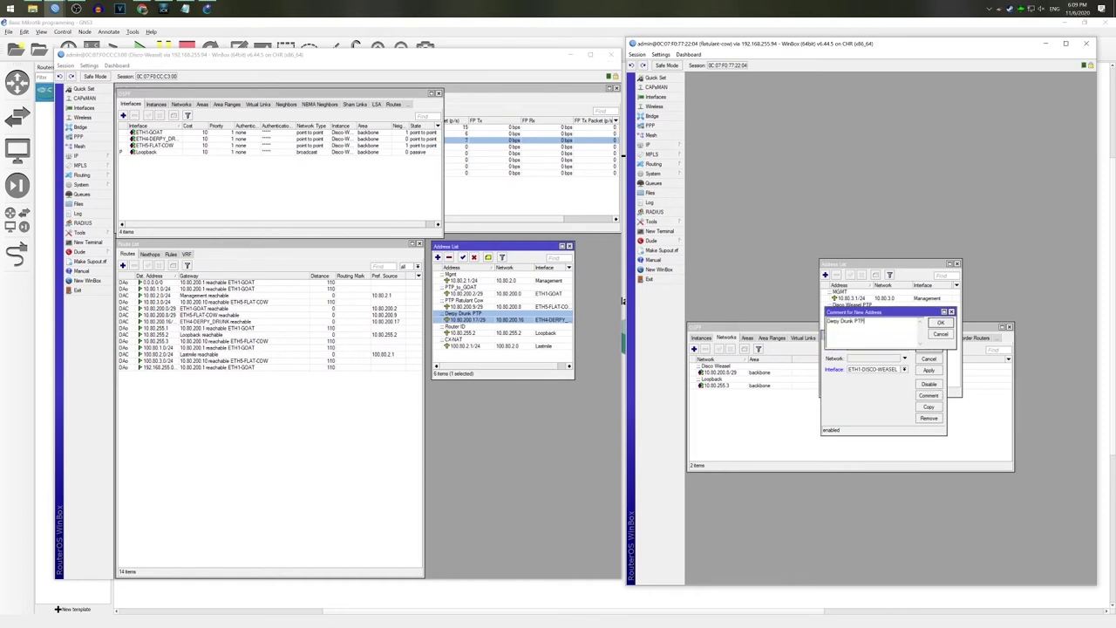
{"action": "left_click", "coordinate": [948, 324]}
{"action": "left_click", "coordinate": [929, 347]}
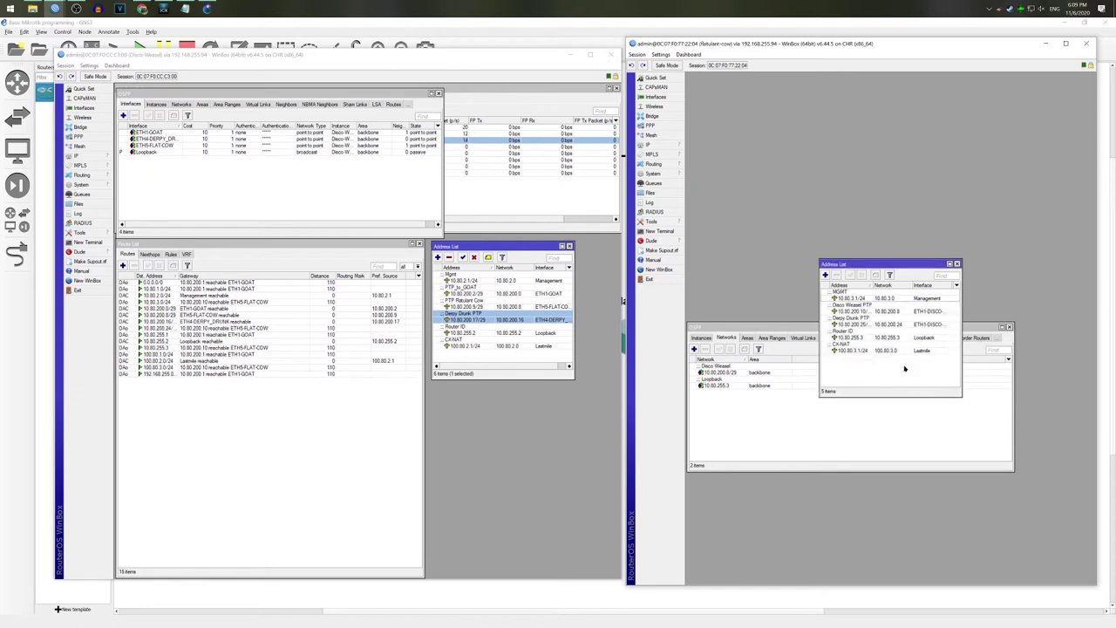
Step: Attach the new address to the Derpy Drunk interface and copy its network address
{"action": "double_click", "coordinate": [877, 324]}
{"action": "left_click", "coordinate": [904, 370]}
{"action": "left_click", "coordinate": [931, 350]}
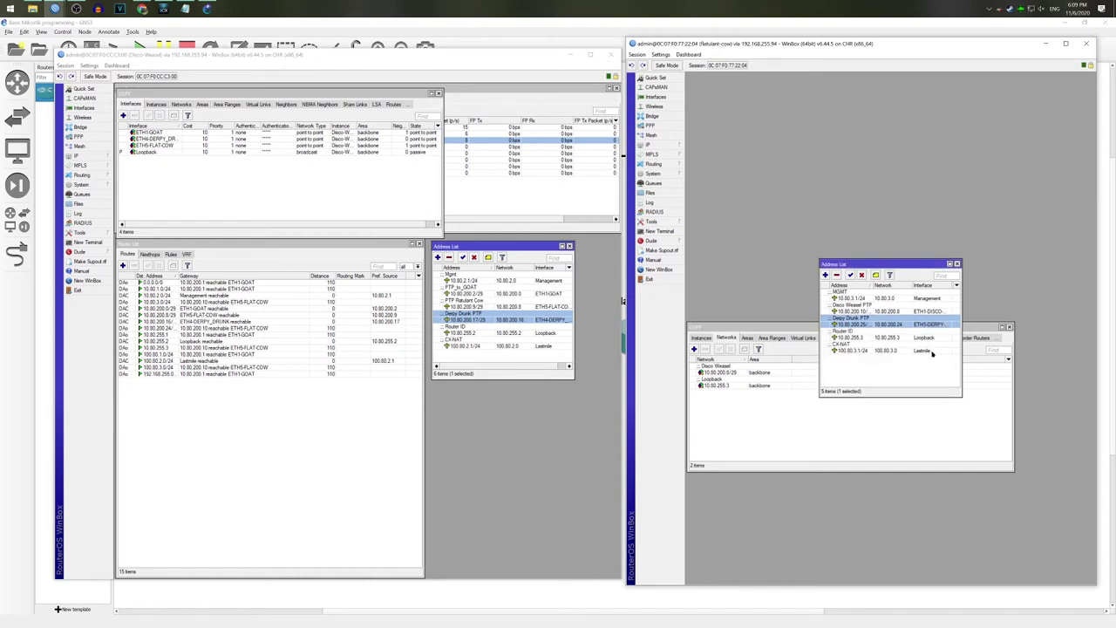
{"action": "double_click", "coordinate": [871, 324]}
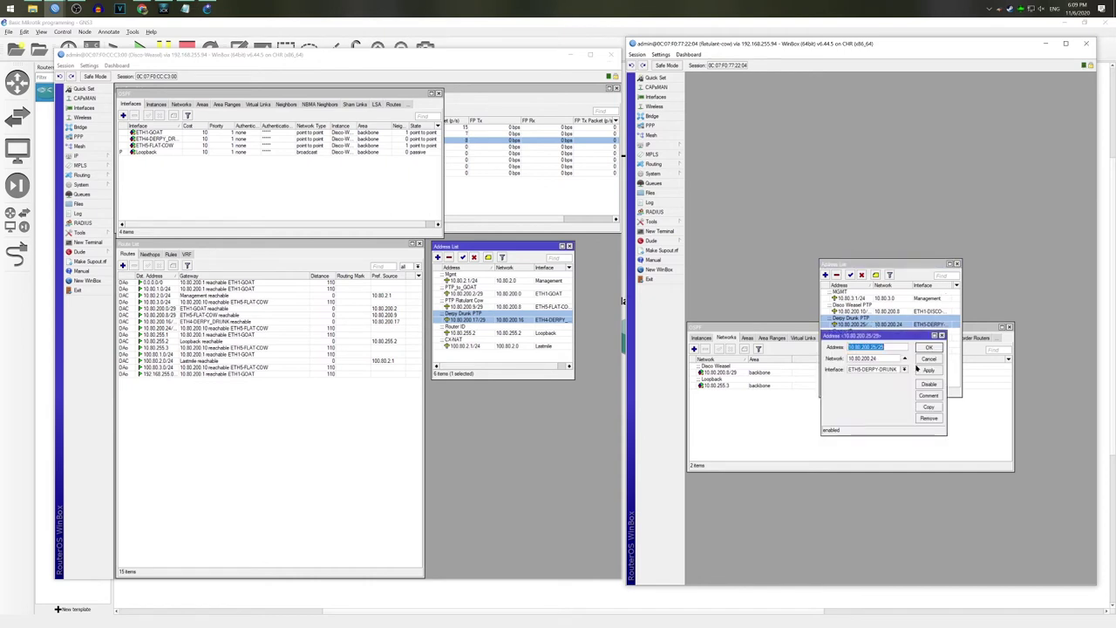
{"action": "key", "text": "Tab"}
{"action": "left_click", "coordinate": [929, 358]}
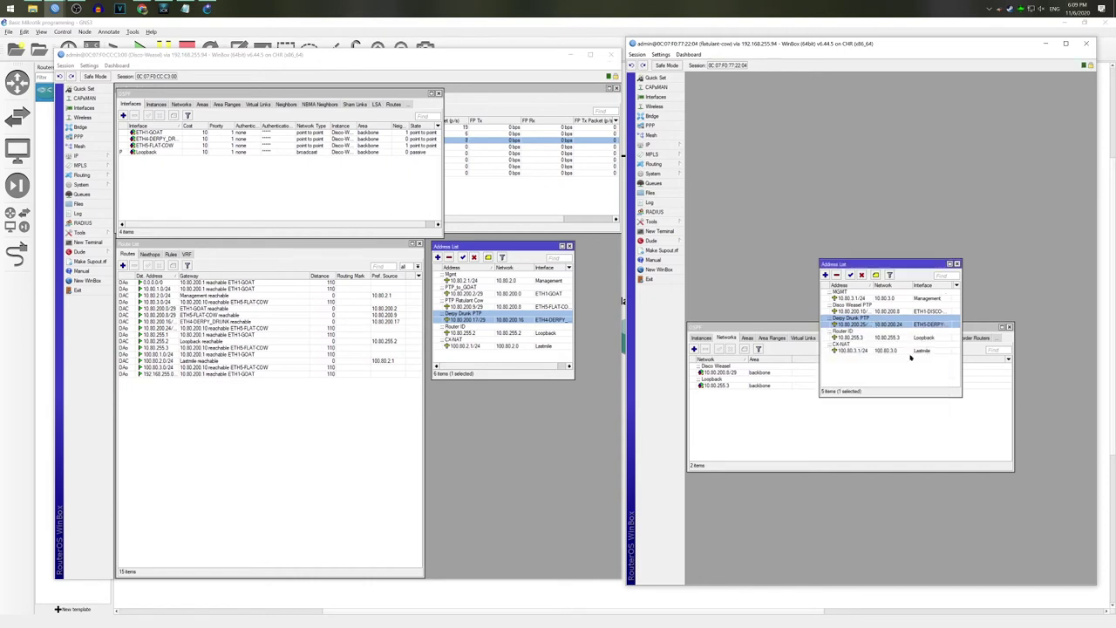
Step: Add 10.80.200.24/29 to the backbone OSPF networks, commented 'Derpy Drunk PTP'
{"action": "left_click", "coordinate": [776, 415]}
{"action": "left_click", "coordinate": [695, 350]}
{"action": "type", "text": "10.80.200.24/"}
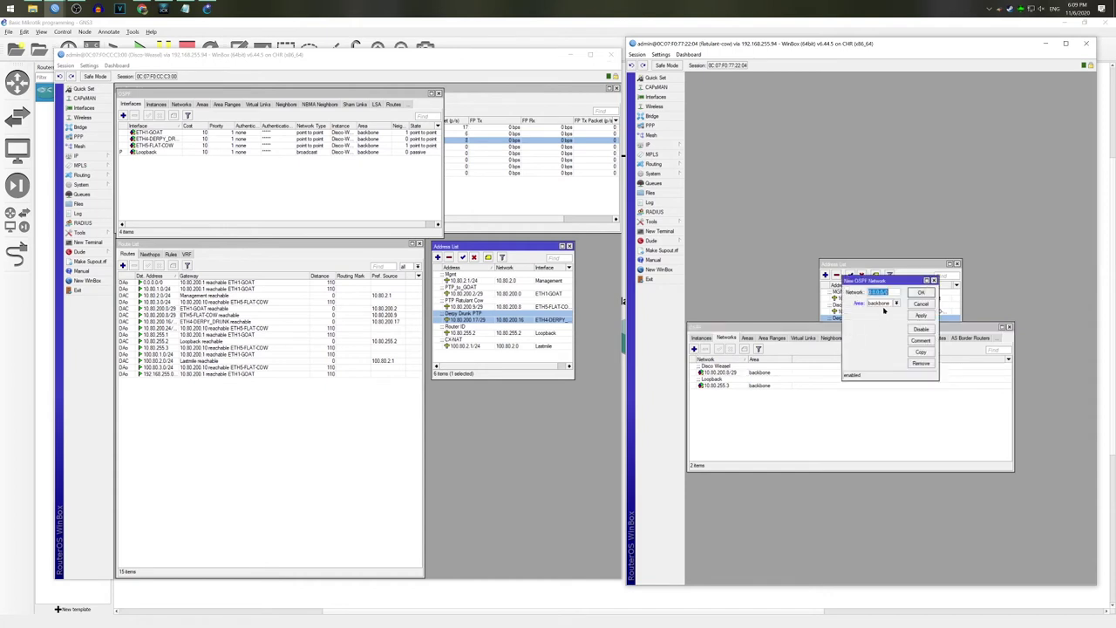
{"action": "type", "text": "29"}
{"action": "left_click", "coordinate": [916, 317]}
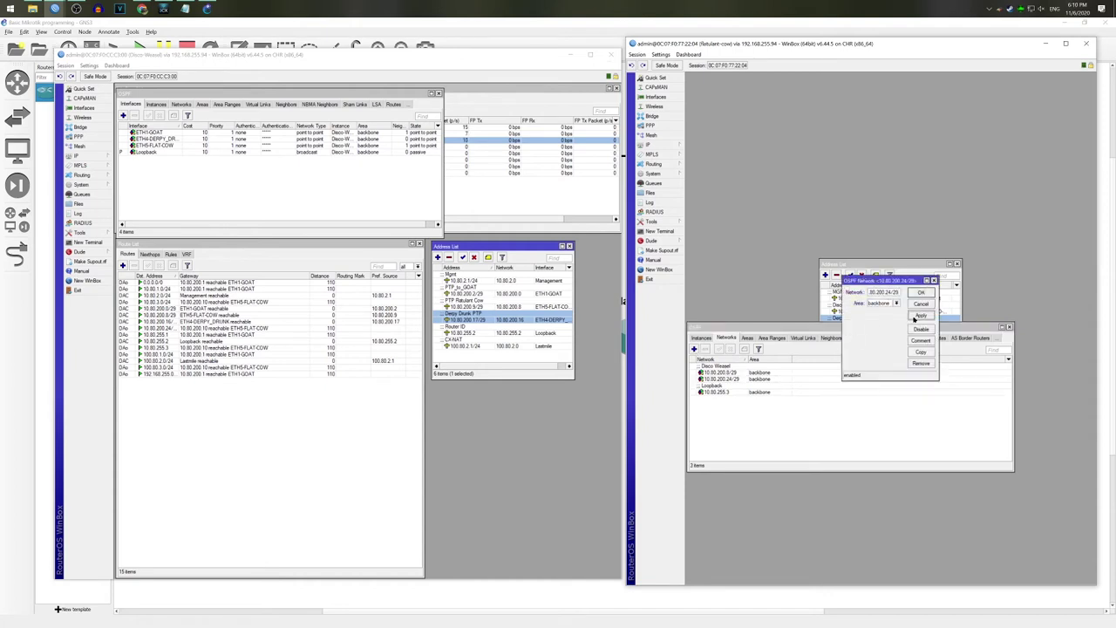
{"action": "left_click", "coordinate": [922, 340]}
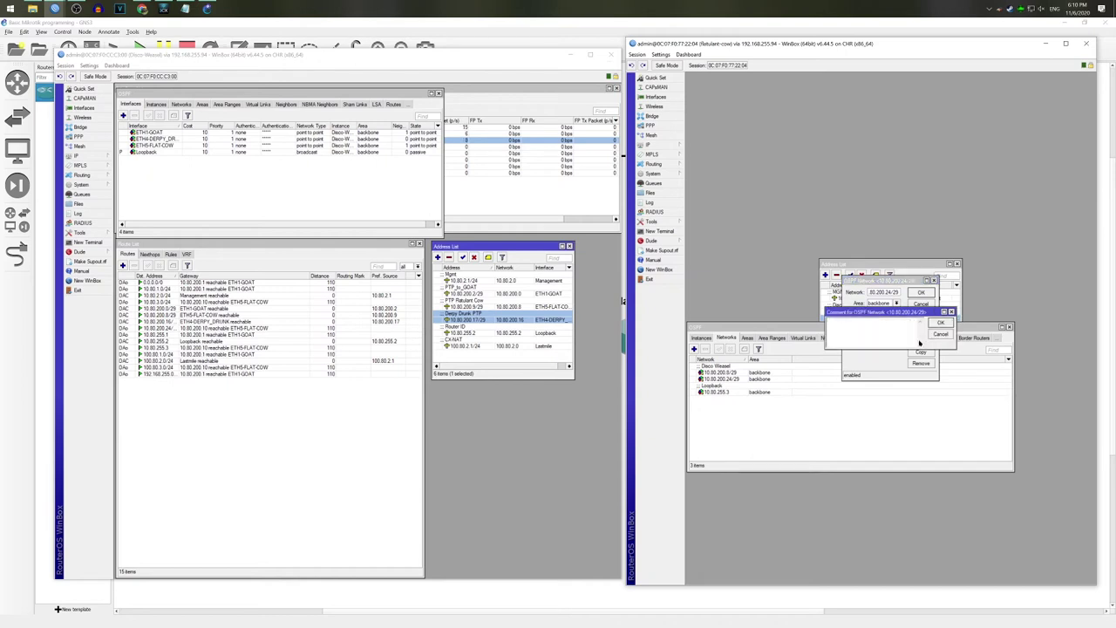
{"action": "type", "text": "Derpy Drunk PTP"}
{"action": "key", "text": "Return"}
{"action": "key", "text": "Return"}
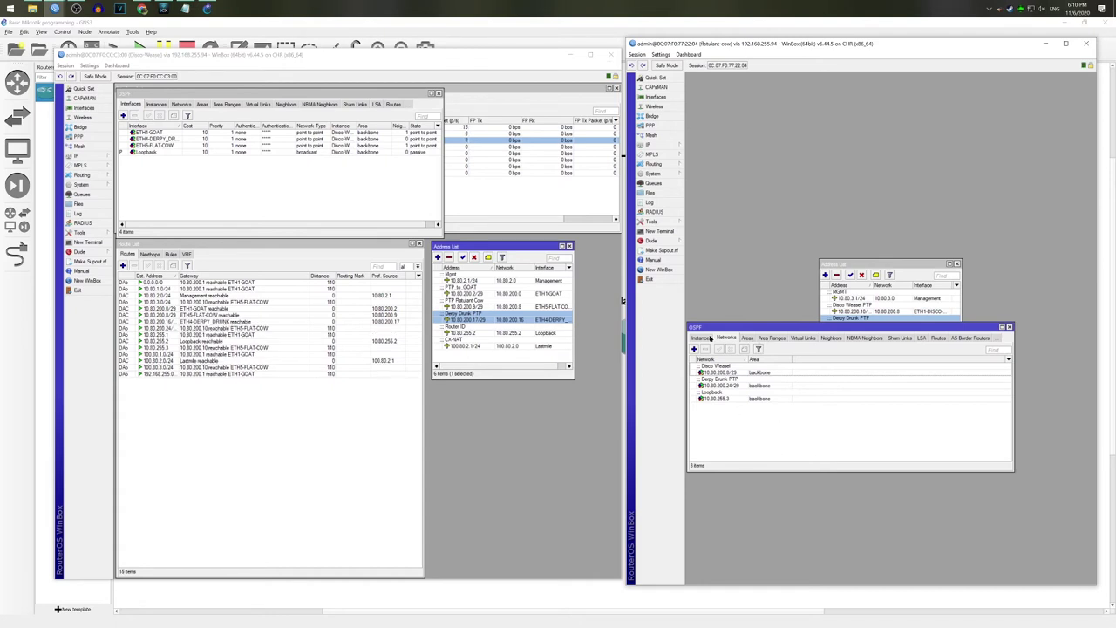
{"action": "left_click", "coordinate": [768, 374]}
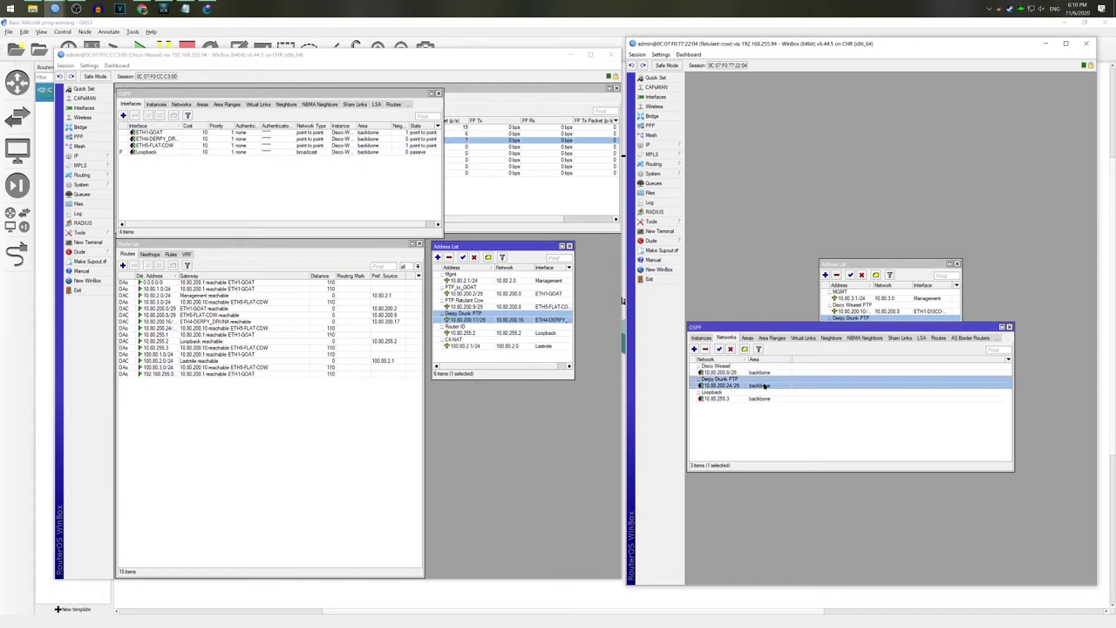
{"action": "left_click", "coordinate": [701, 338]}
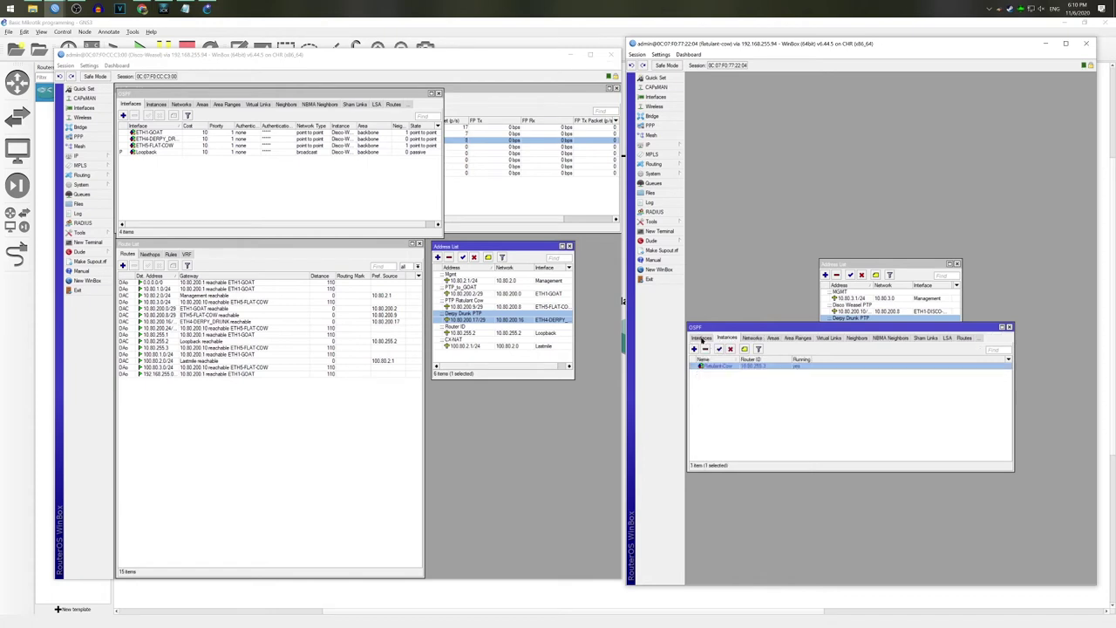
{"action": "double_click", "coordinate": [758, 368]}
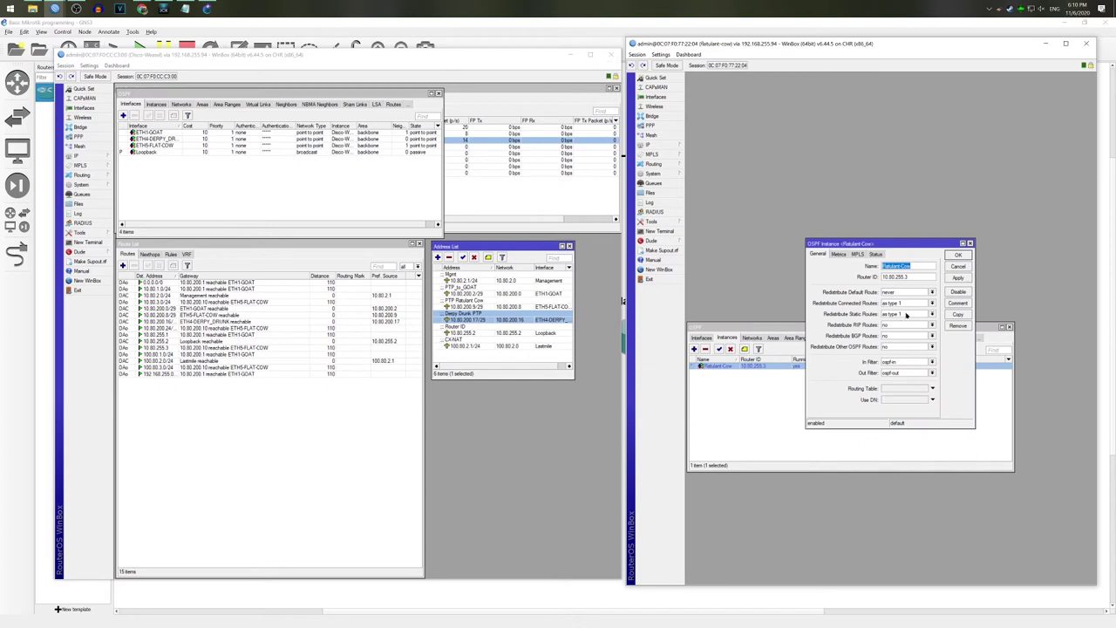
{"action": "left_click", "coordinate": [955, 267]}
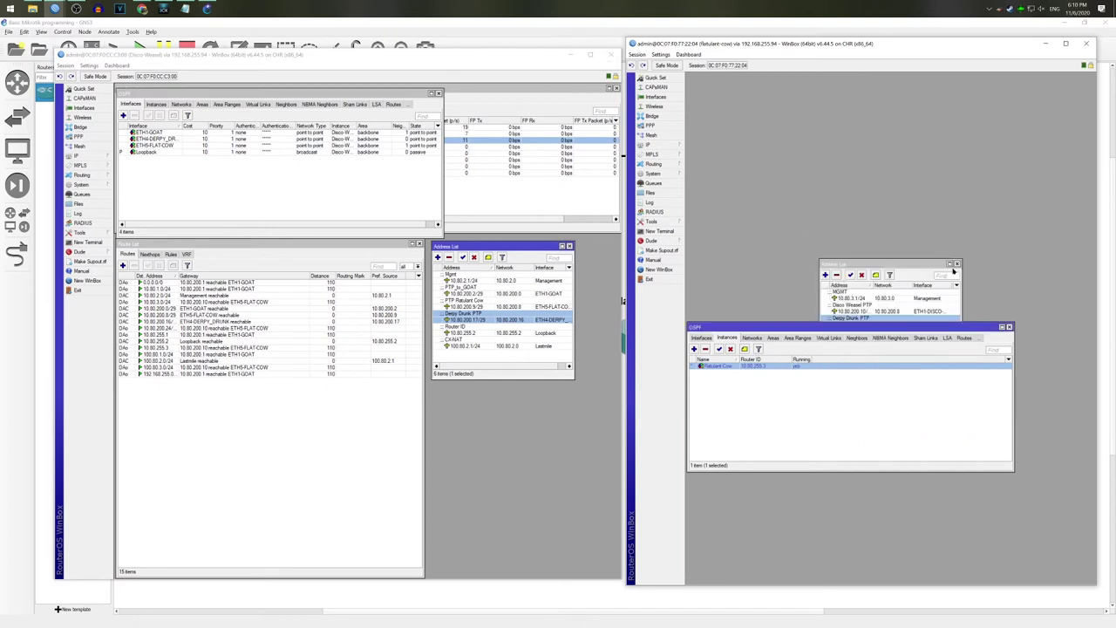
{"action": "left_click_drag", "start_coordinate": [905, 263], "coordinate": [828, 140]}
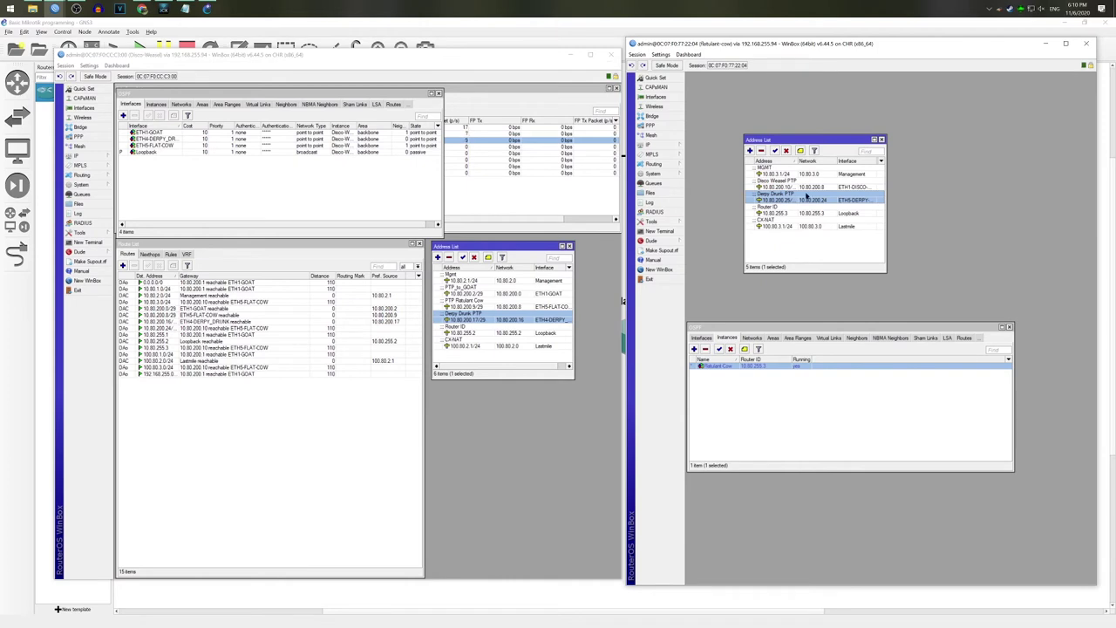
{"action": "left_click", "coordinate": [652, 164]}
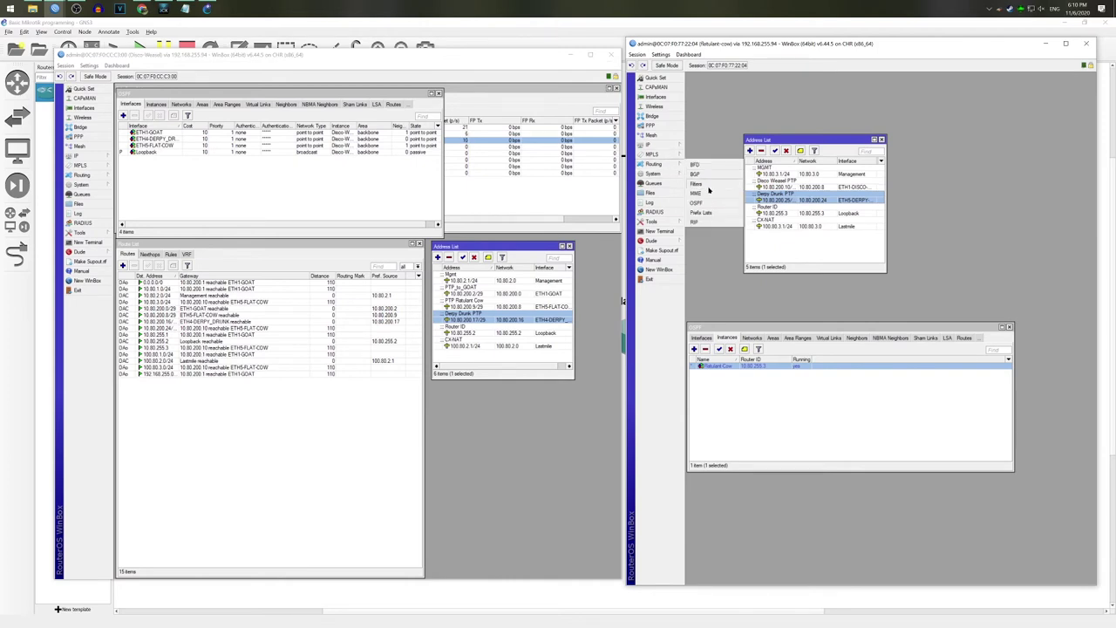
{"action": "left_click", "coordinate": [708, 186]}
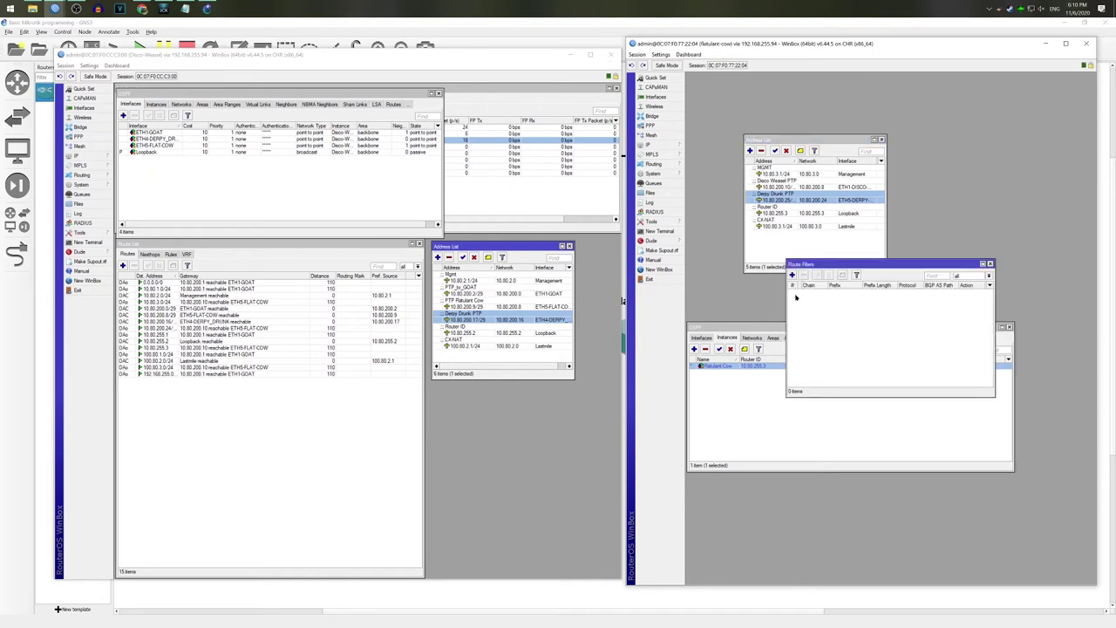
{"action": "left_click", "coordinate": [792, 275]}
{"action": "left_click", "coordinate": [913, 232]}
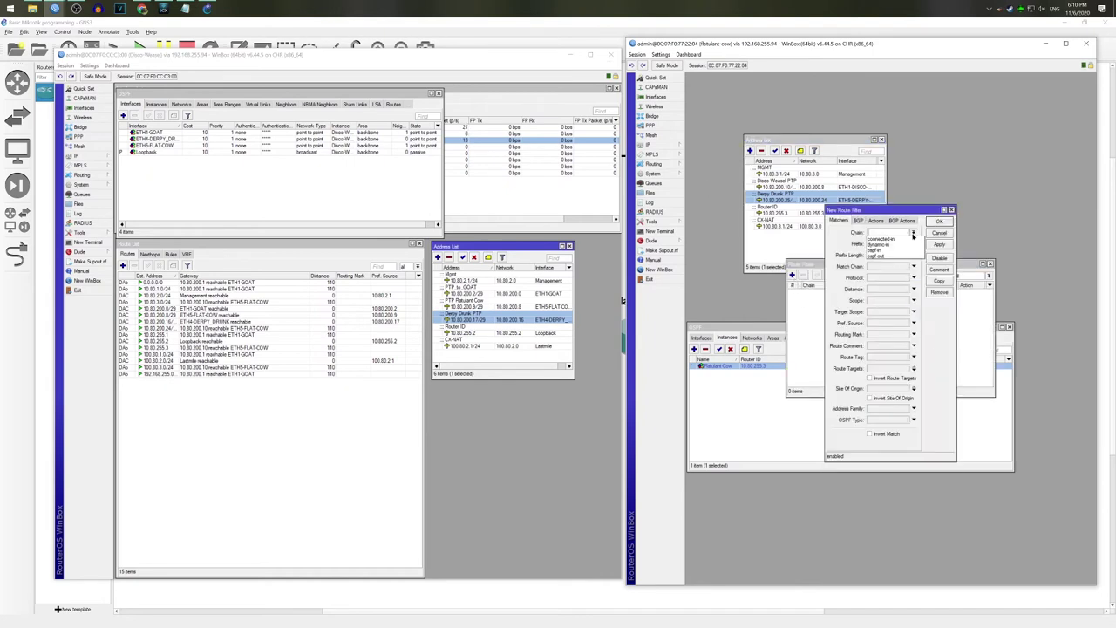
{"action": "left_click", "coordinate": [916, 254]}
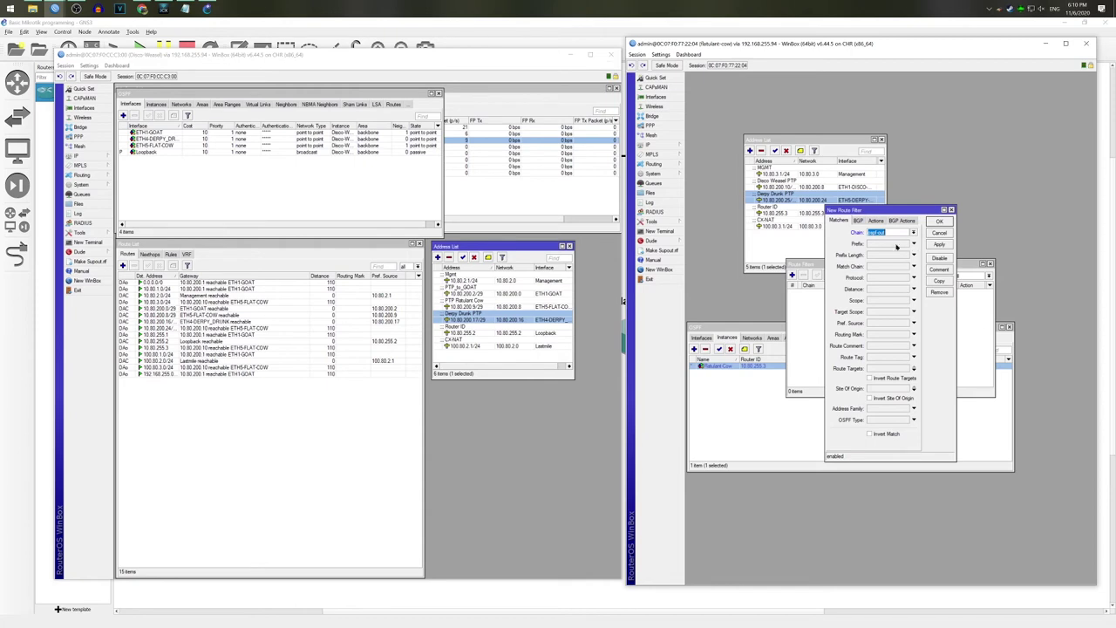
{"action": "left_click", "coordinate": [914, 244]}
{"action": "type", "text": "127.0.0.0"}
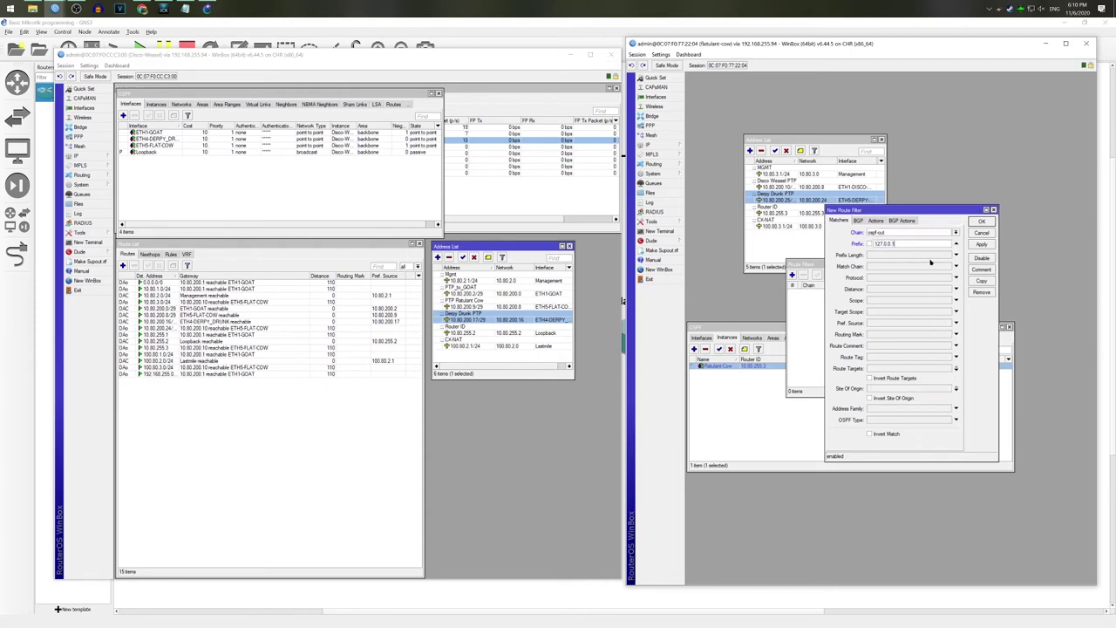
{"action": "left_click", "coordinate": [907, 254]}
{"action": "type", "text": "30"}
{"action": "left_click", "coordinate": [983, 244]}
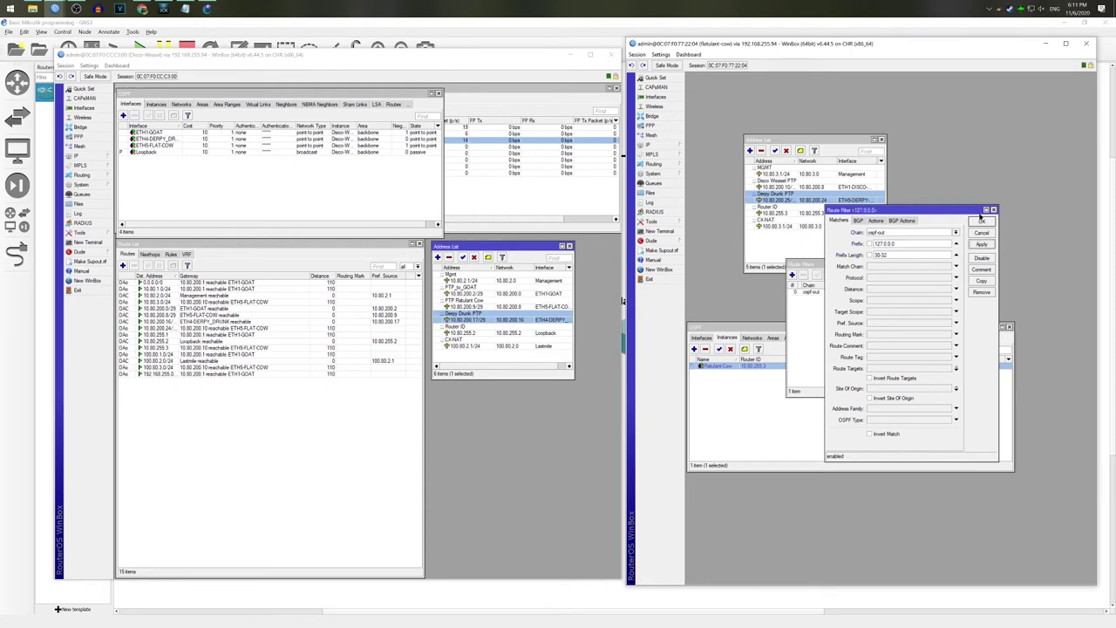
{"action": "left_click", "coordinate": [982, 221]}
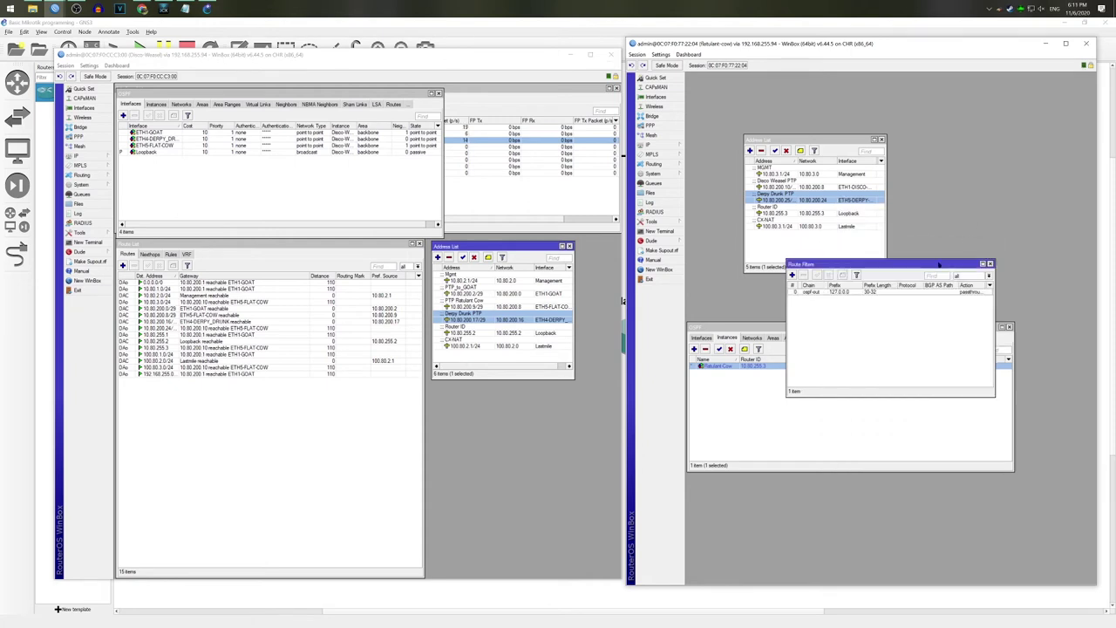
{"action": "left_click", "coordinate": [838, 293]}
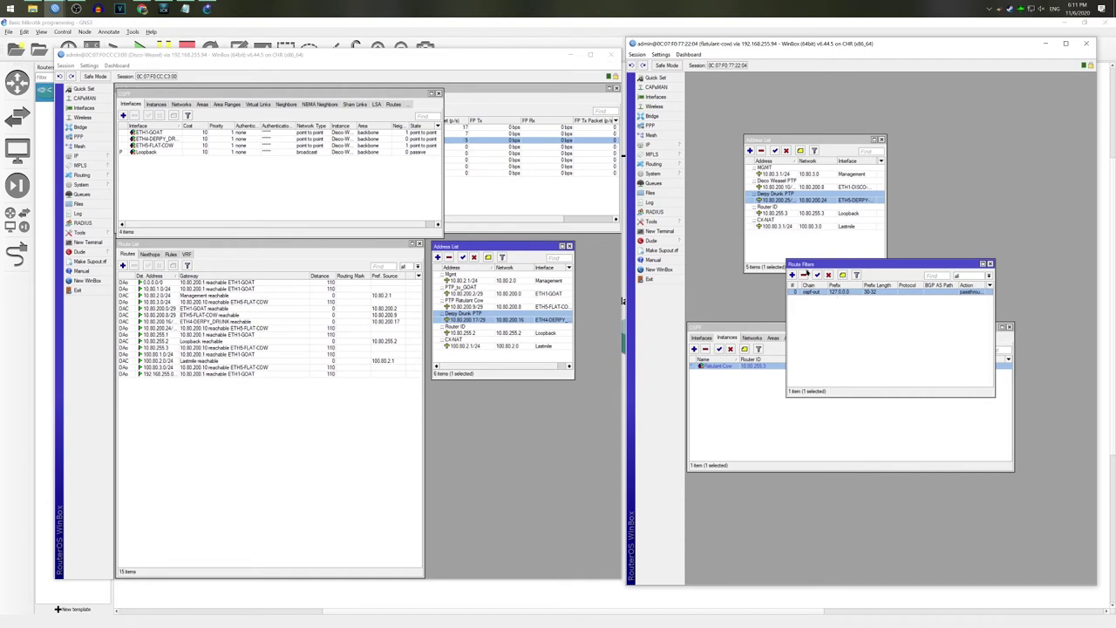
{"action": "left_click", "coordinate": [804, 276]}
{"action": "left_click", "coordinate": [990, 263]}
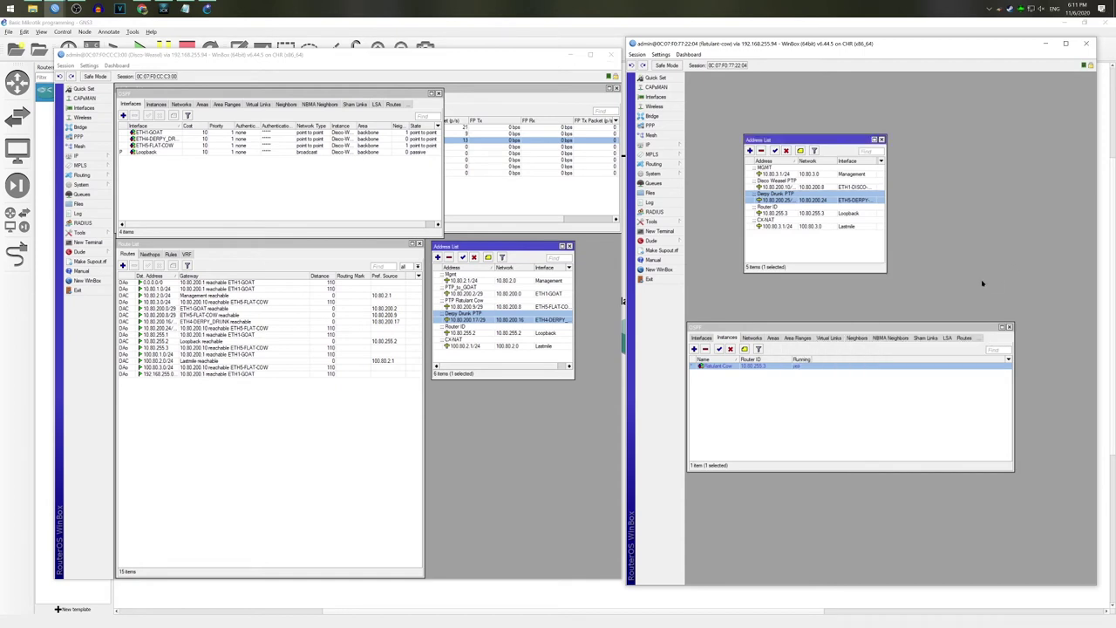
Step: Change the ETH5-DERPY-DRUNK OSPF interface network type from broadcast to point to point
{"action": "left_click", "coordinate": [705, 335]}
{"action": "left_click", "coordinate": [702, 338]}
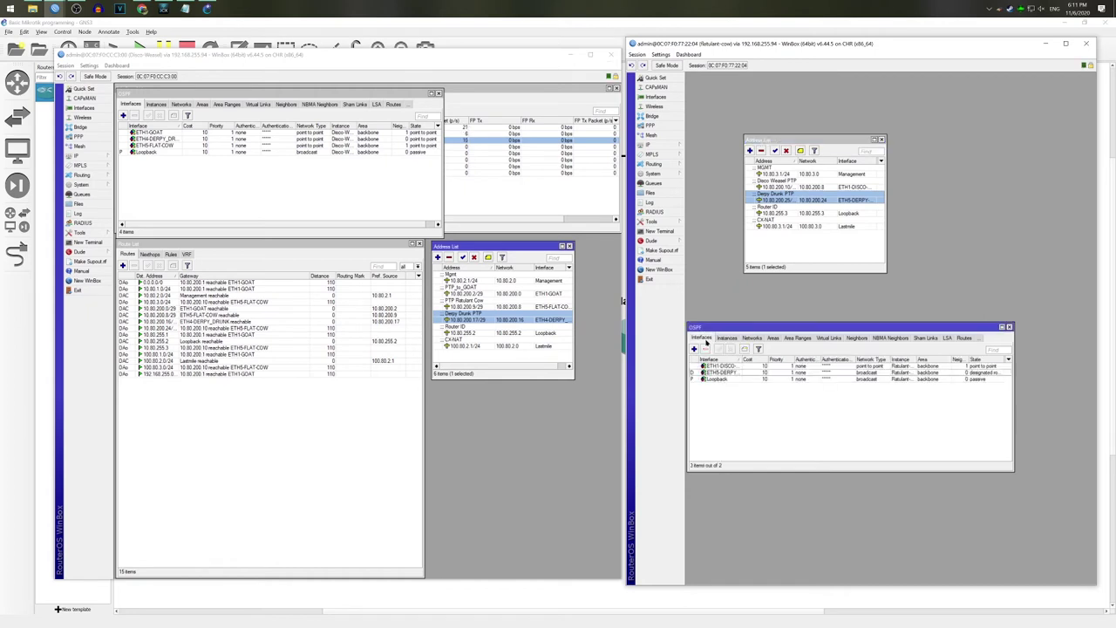
{"action": "double_click", "coordinate": [739, 372]}
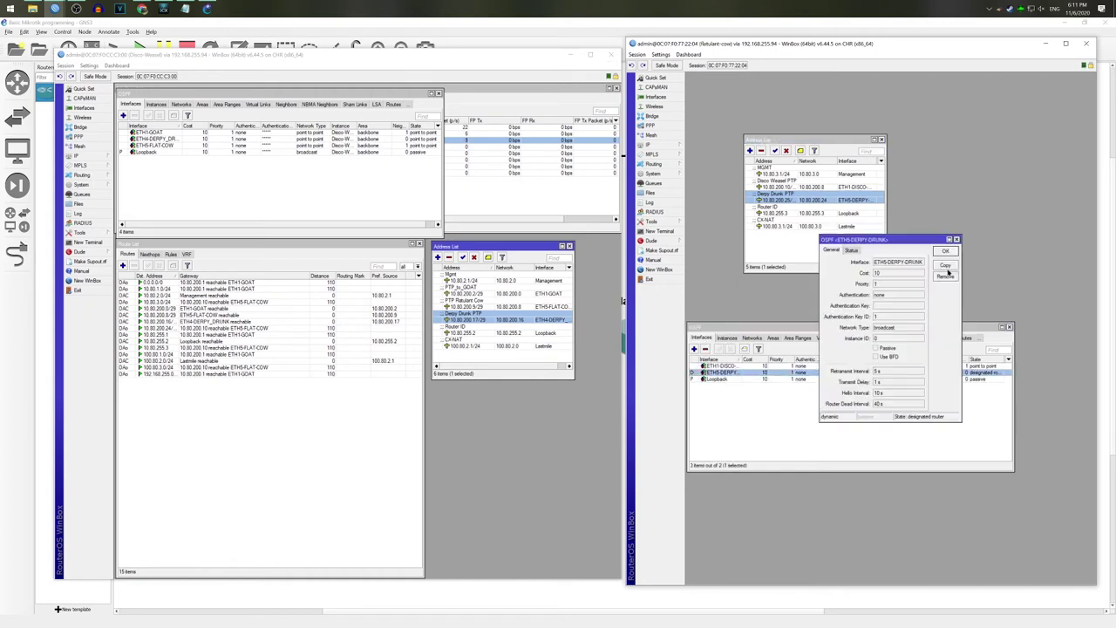
{"action": "left_click", "coordinate": [948, 269]}
{"action": "left_click", "coordinate": [940, 337]}
{"action": "left_click", "coordinate": [908, 349]}
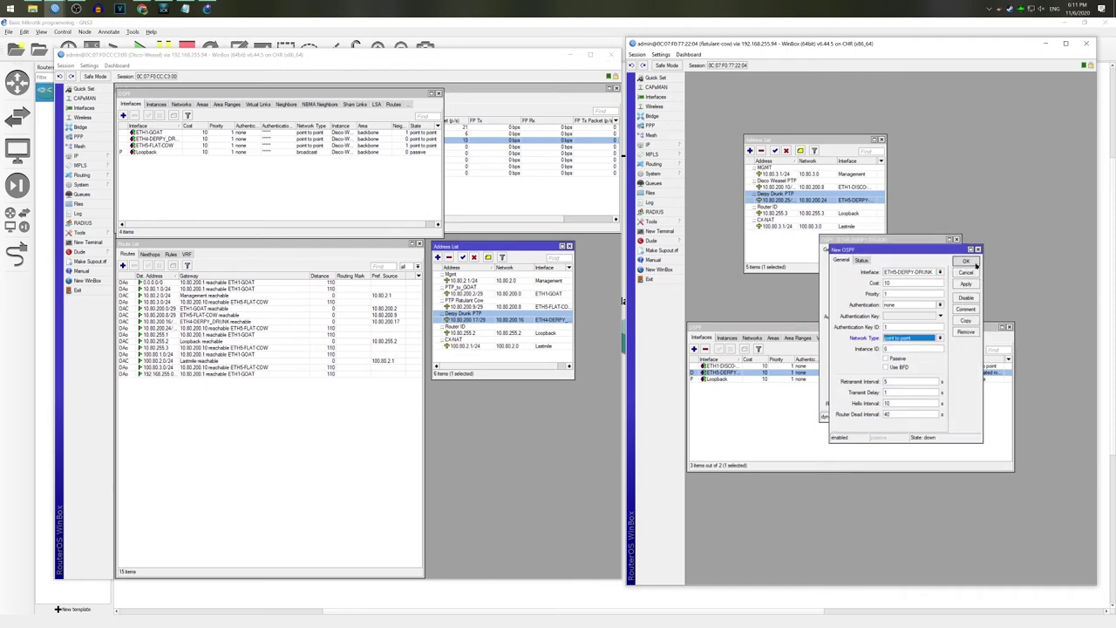
{"action": "left_click", "coordinate": [974, 263]}
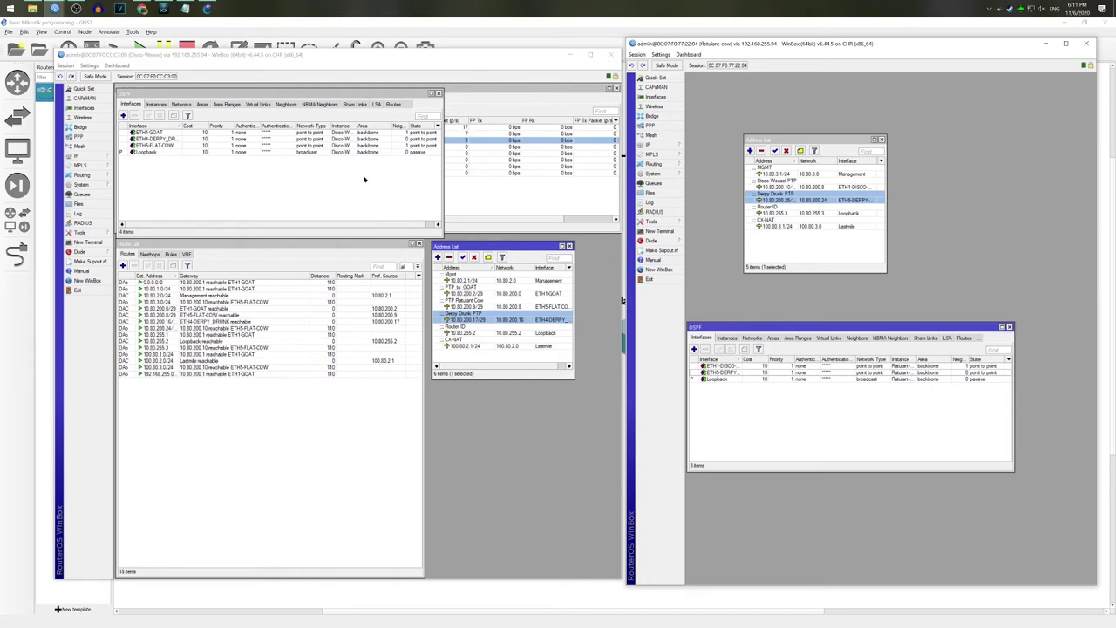
{"action": "left_click_drag", "start_coordinate": [352, 55], "coordinate": [299, 28]}
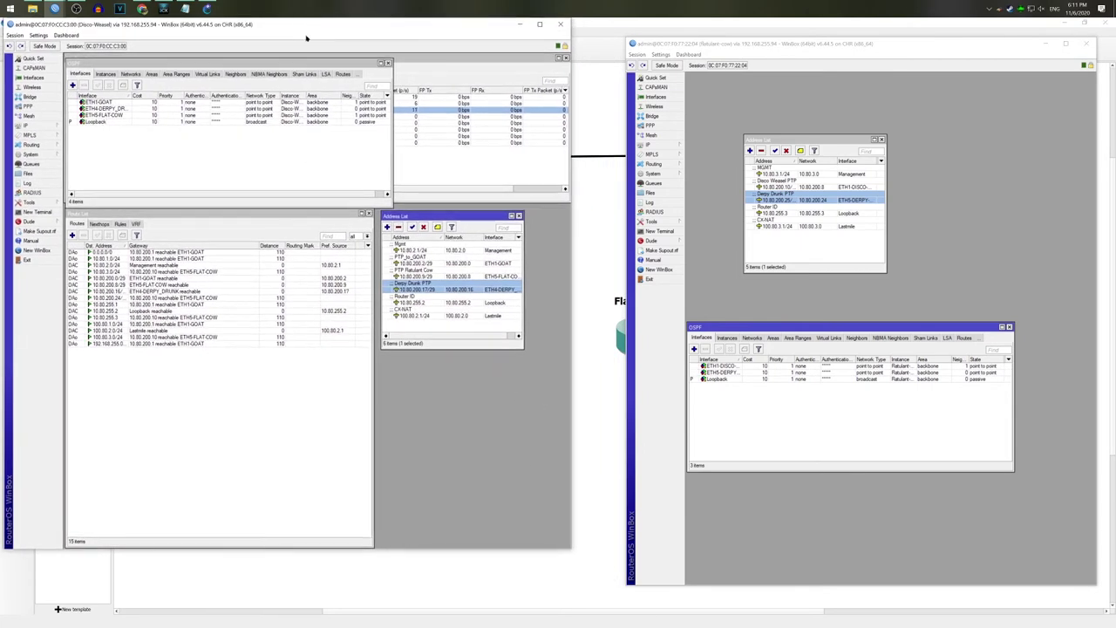
Step: Rearrange the Disco-Weasel session window and minimize the Flatulant-Cow session
{"action": "left_click_drag", "start_coordinate": [341, 543], "coordinate": [344, 595]}
{"action": "left_click_drag", "start_coordinate": [540, 597], "coordinate": [550, 476]}
{"action": "left_click", "coordinate": [934, 262]}
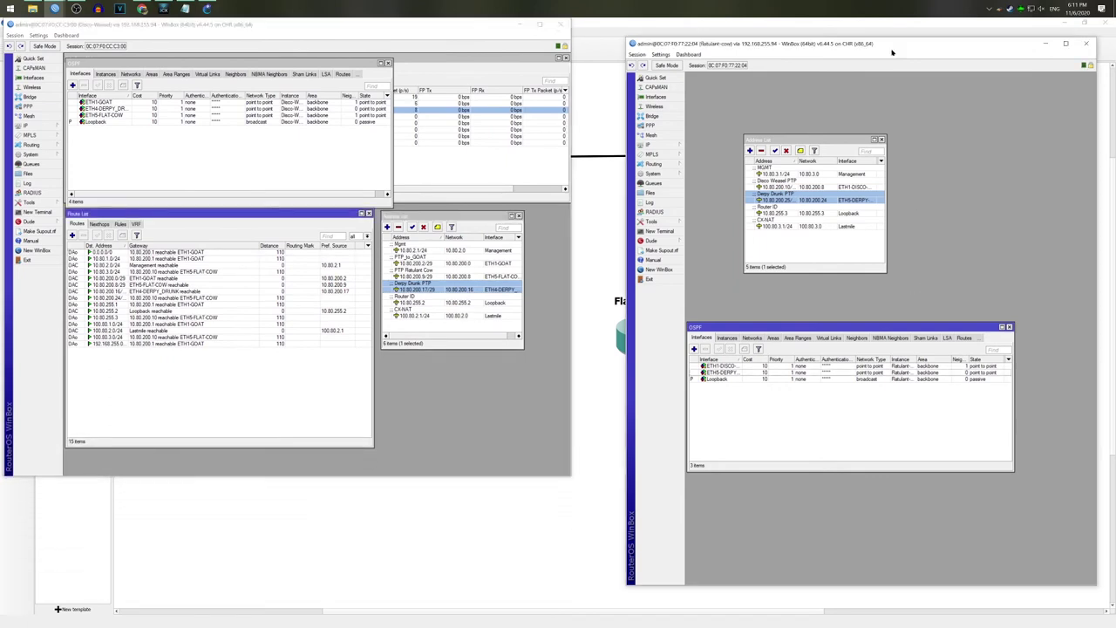
{"action": "left_click_drag", "start_coordinate": [892, 50], "coordinate": [867, 57]}
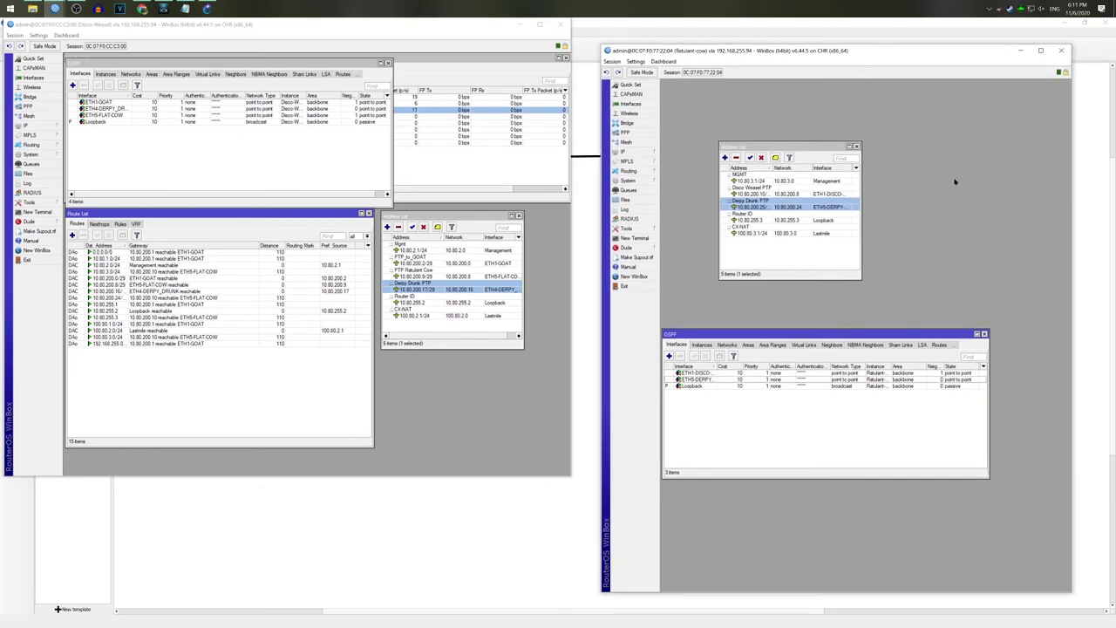
{"action": "left_click", "coordinate": [1016, 52]}
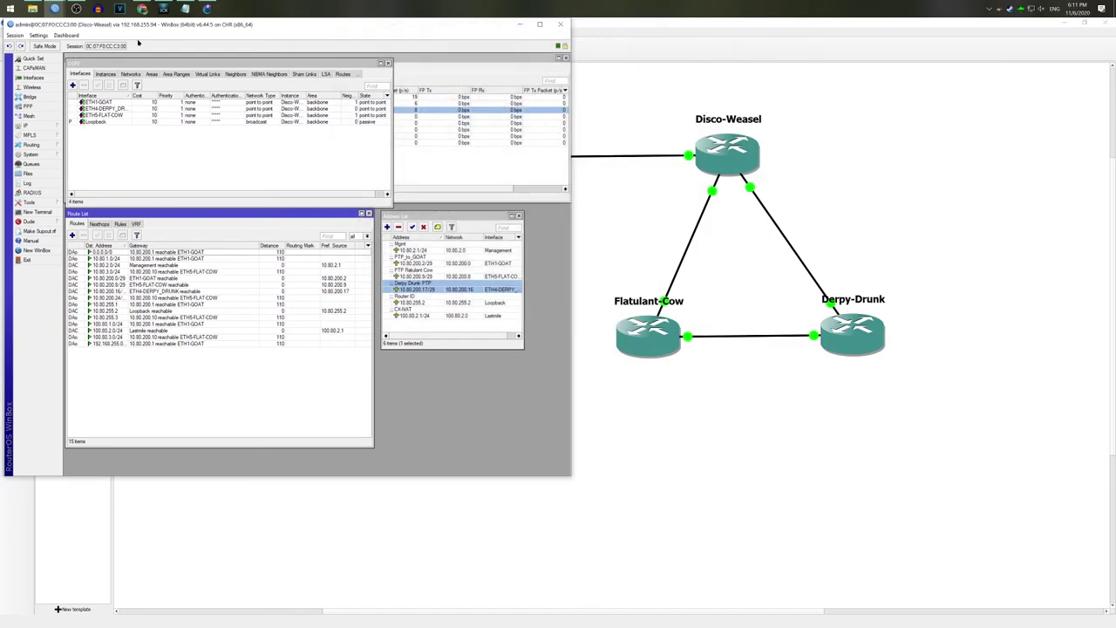
Step: Connect to the Derpy-Drunk router via RoMON from the WinBox loader
{"action": "left_click", "coordinate": [54, 8]}
{"action": "left_click", "coordinate": [305, 435]}
{"action": "left_click", "coordinate": [766, 375]}
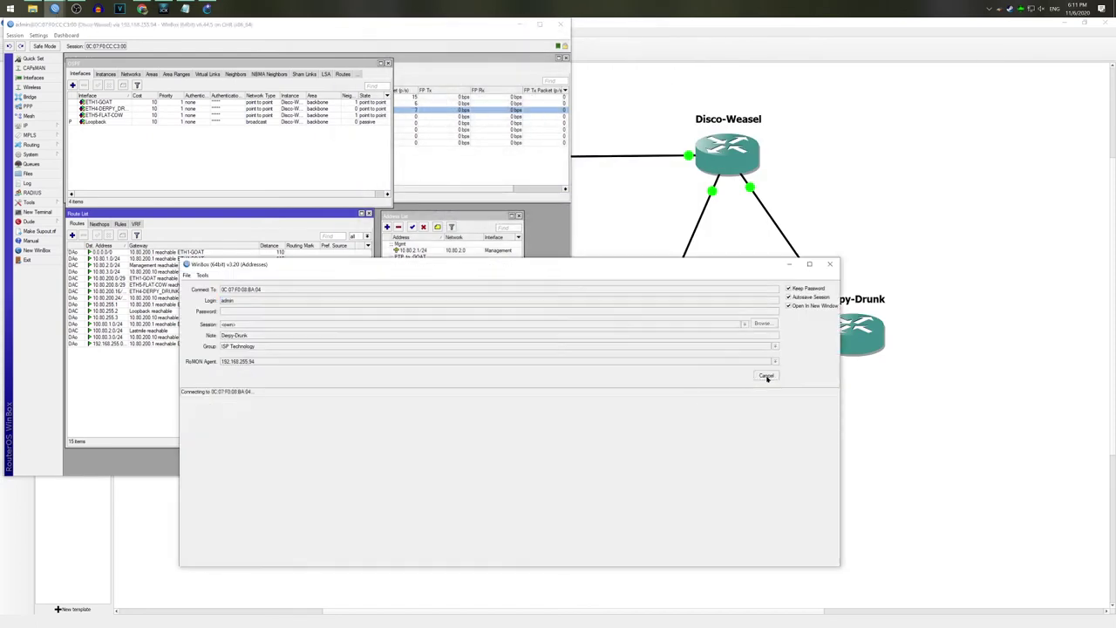
{"action": "left_click_drag", "start_coordinate": [1003, 479], "coordinate": [1101, 614]}
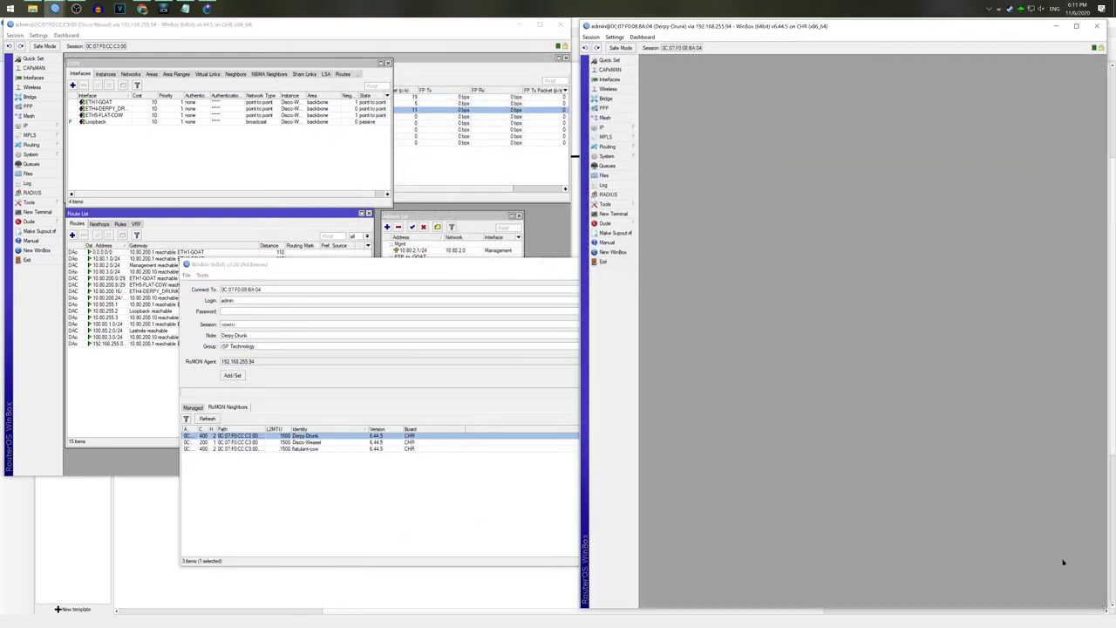
Step: Bring the Derpy-Drunk session to the front and open its bridge list
{"action": "left_click", "coordinate": [142, 8]}
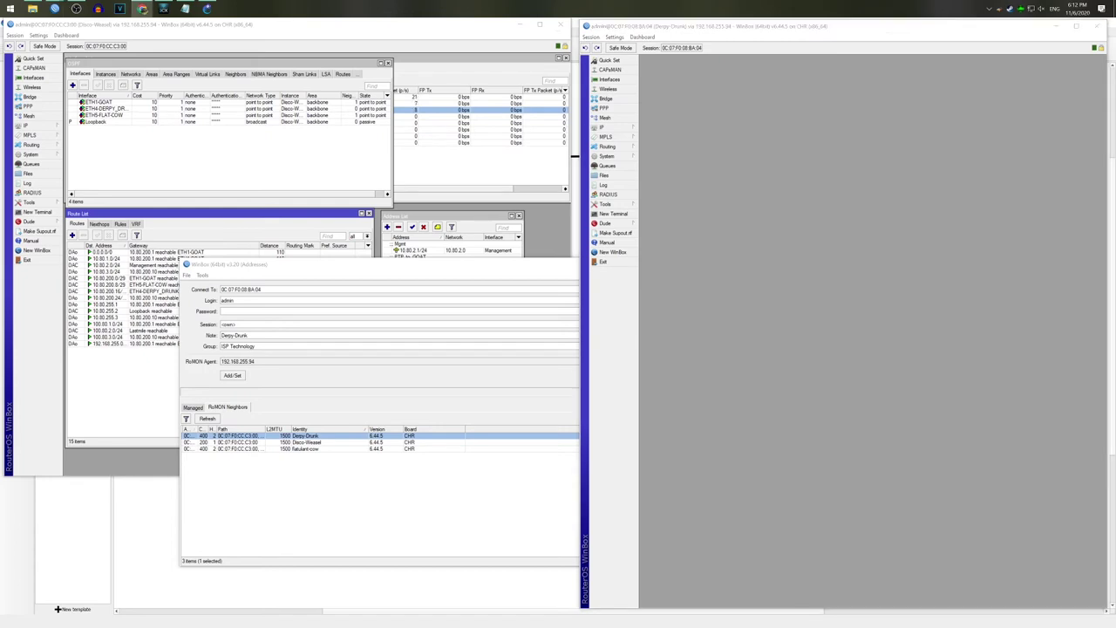
{"action": "left_click", "coordinate": [731, 215]}
{"action": "left_click", "coordinate": [541, 230]}
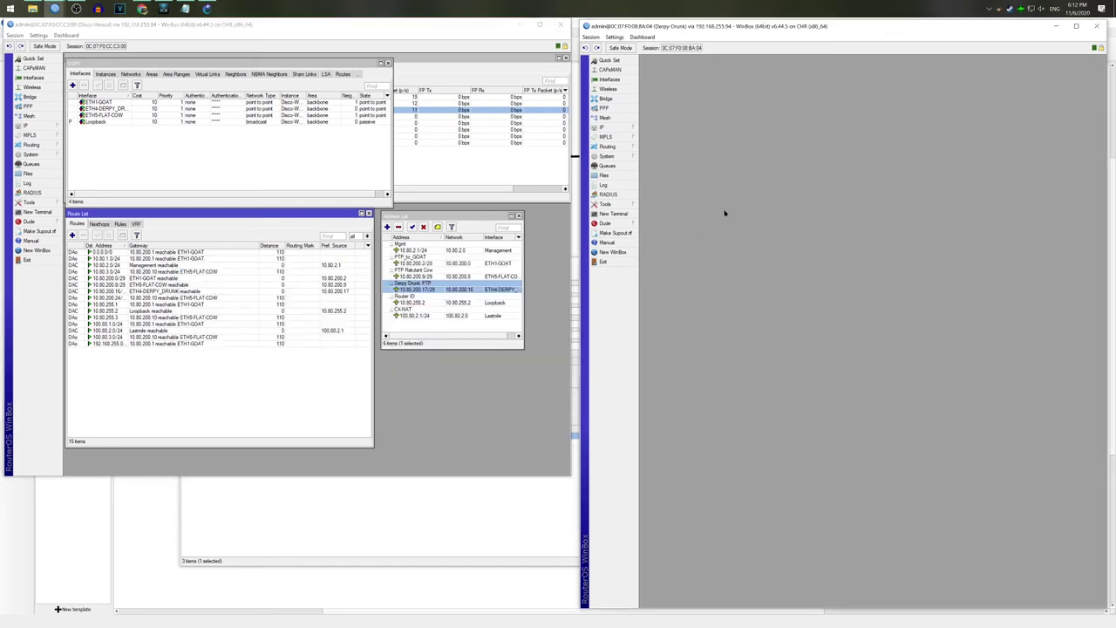
{"action": "left_click", "coordinate": [626, 90]}
{"action": "left_click", "coordinate": [1101, 261]}
{"action": "left_click", "coordinate": [610, 98]}
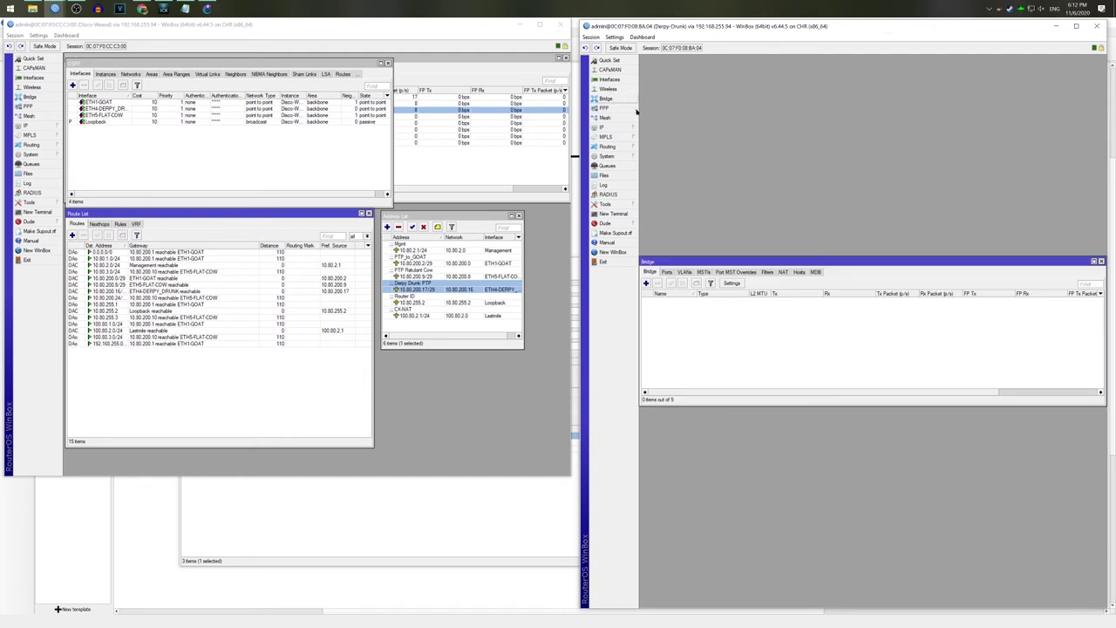
Step: Add the Loopback and Mangement bridges
{"action": "left_click", "coordinate": [646, 283]}
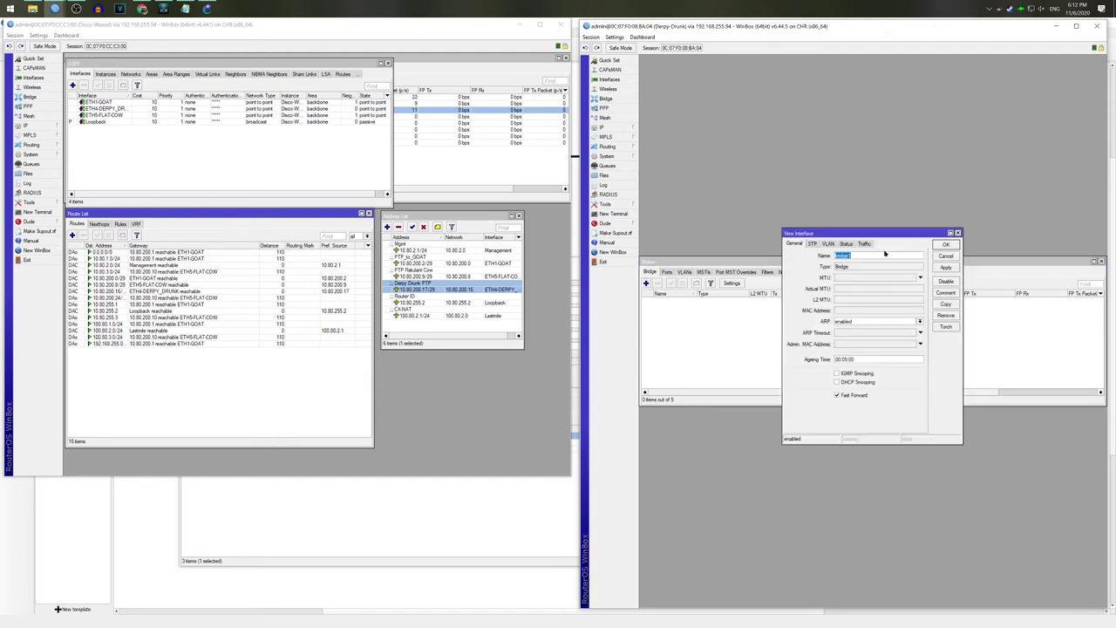
{"action": "type", "text": "Loopback"}
{"action": "left_click", "coordinate": [813, 244]}
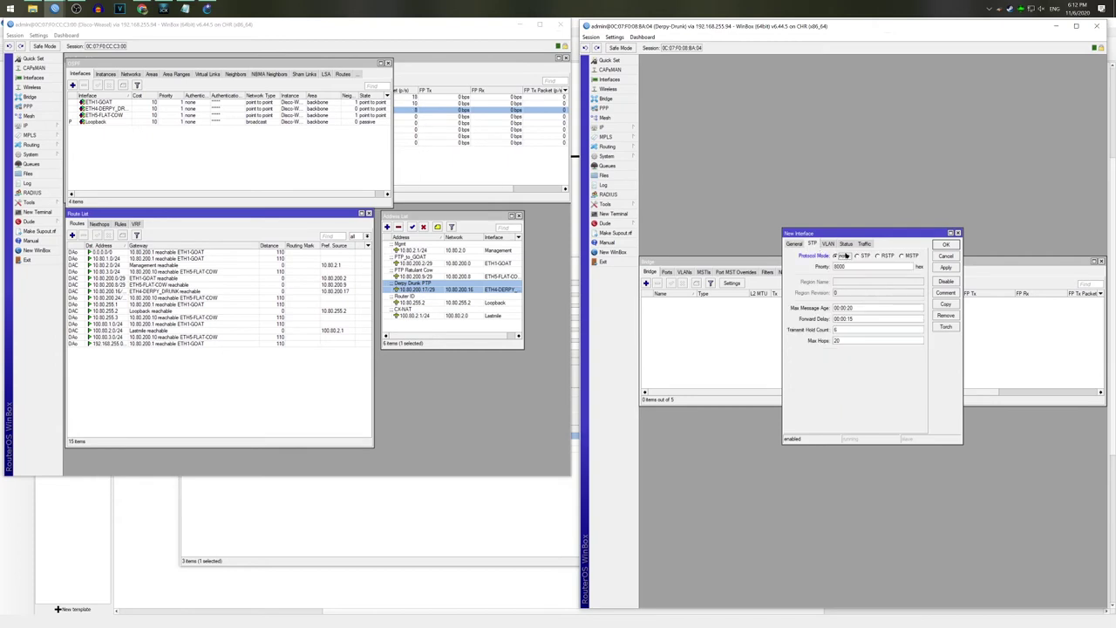
{"action": "left_click", "coordinate": [946, 245]}
{"action": "left_click", "coordinate": [646, 283]}
{"action": "left_click", "coordinate": [804, 244]}
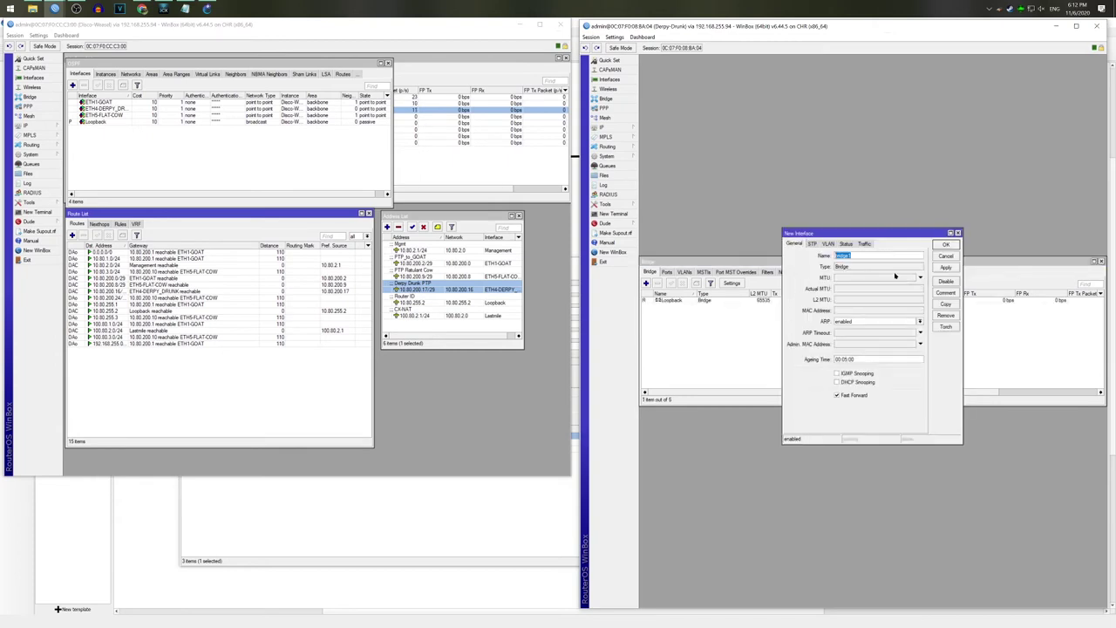
{"action": "type", "text": "L"}
{"action": "type", "text": "angement"}
{"action": "left_click", "coordinate": [812, 243]}
{"action": "left_click", "coordinate": [951, 246]}
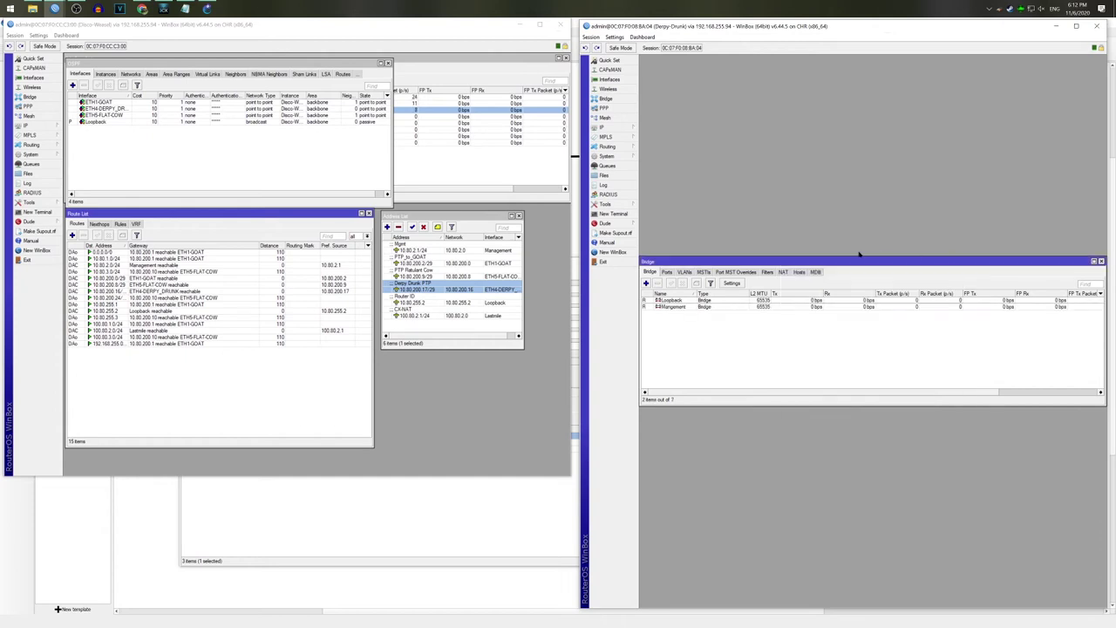
Step: Add the Lastmile bridge and close the bridge list
{"action": "left_click", "coordinate": [646, 284]}
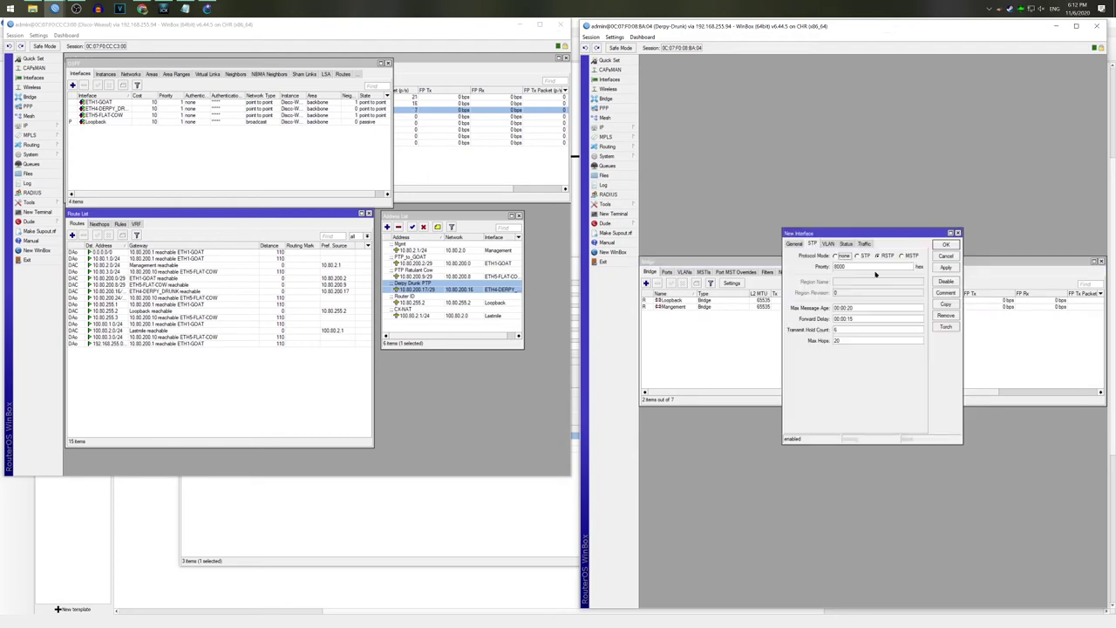
{"action": "left_click", "coordinate": [795, 244]}
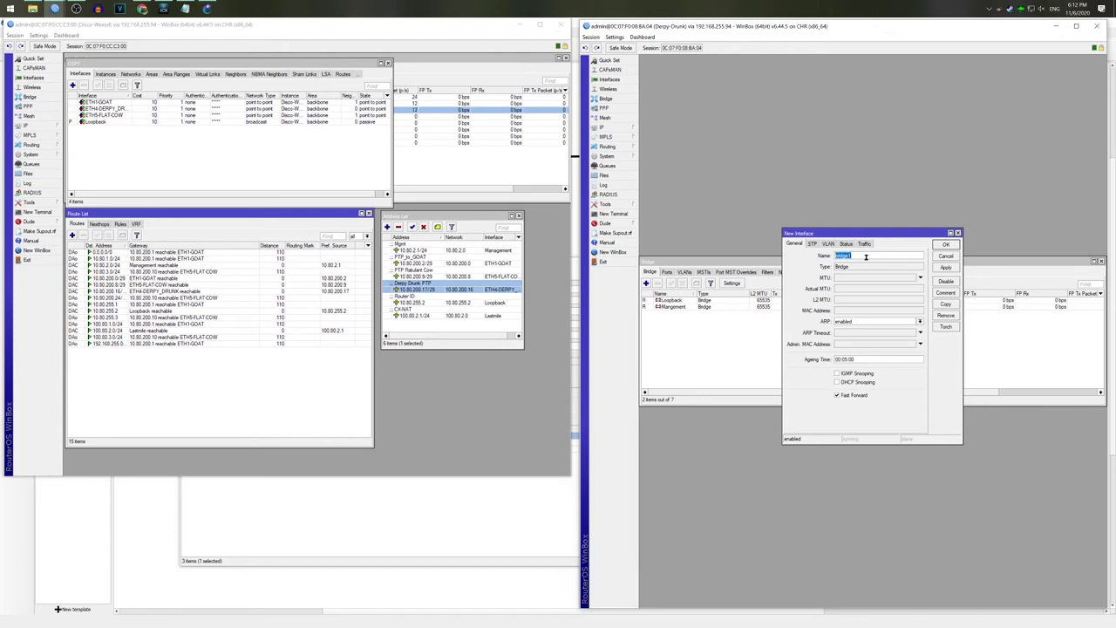
{"action": "type", "text": "Lastmile"}
{"action": "key", "text": "Return"}
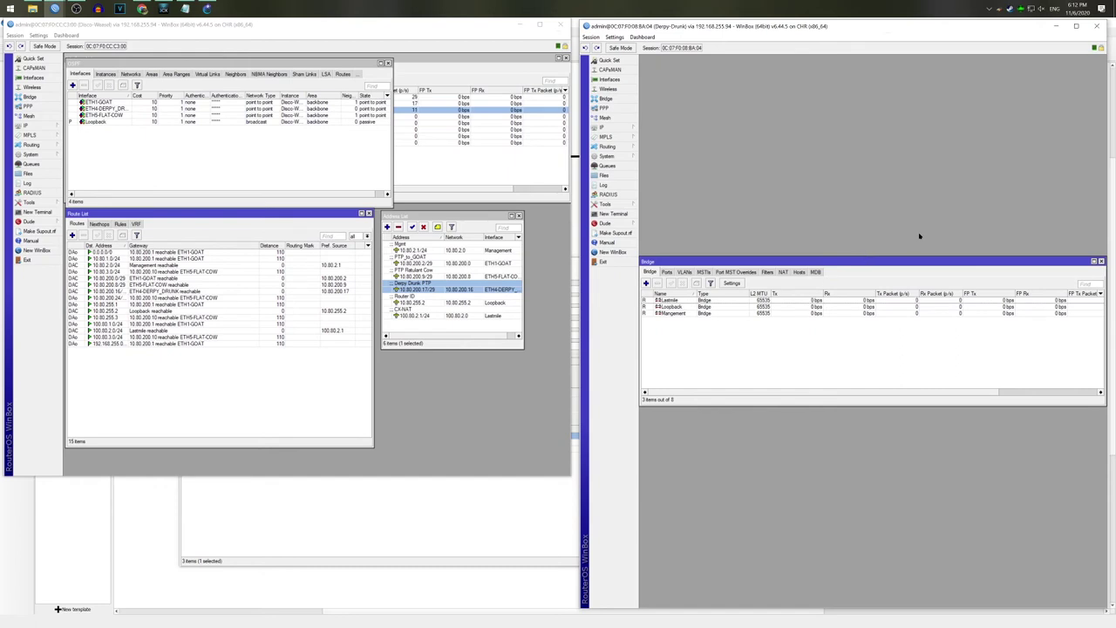
{"action": "left_click", "coordinate": [1102, 261]}
Step: Add address 10.80.255.4 on the Loopback bridge, commented 'Router ID'
{"action": "left_click", "coordinate": [605, 129]}
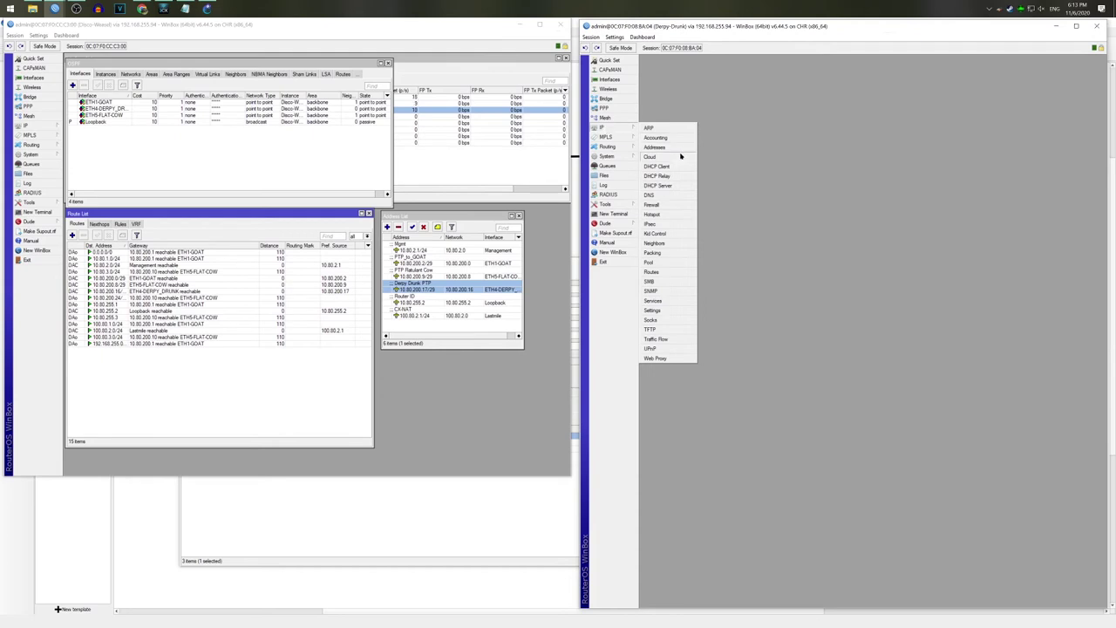
{"action": "left_click", "coordinate": [676, 155]}
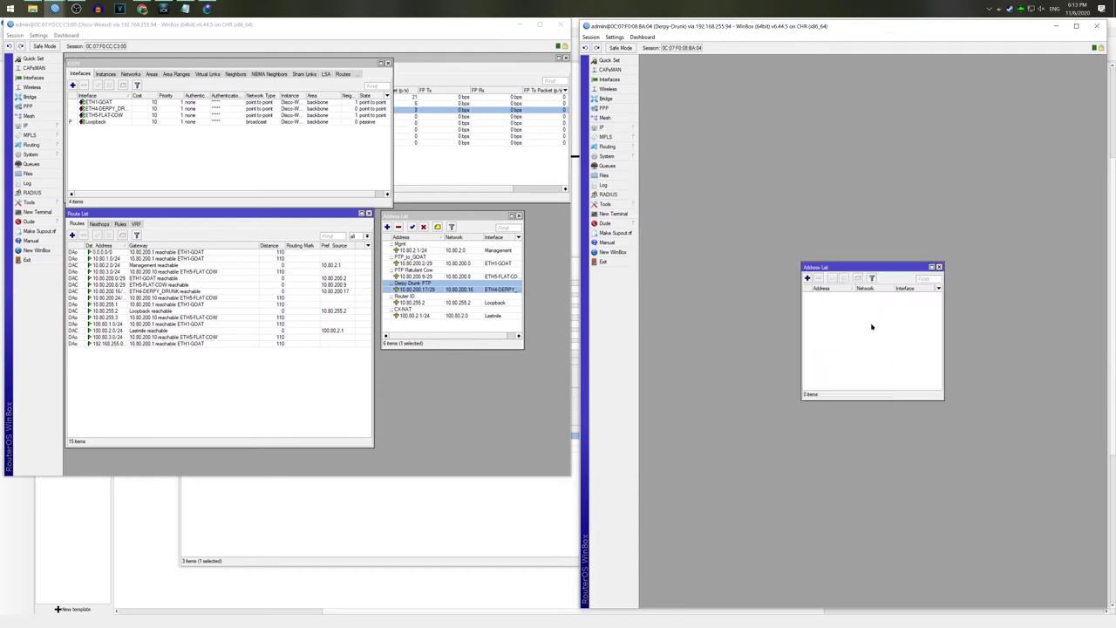
{"action": "left_click", "coordinate": [809, 278]}
{"action": "type", "text": "10.80"}
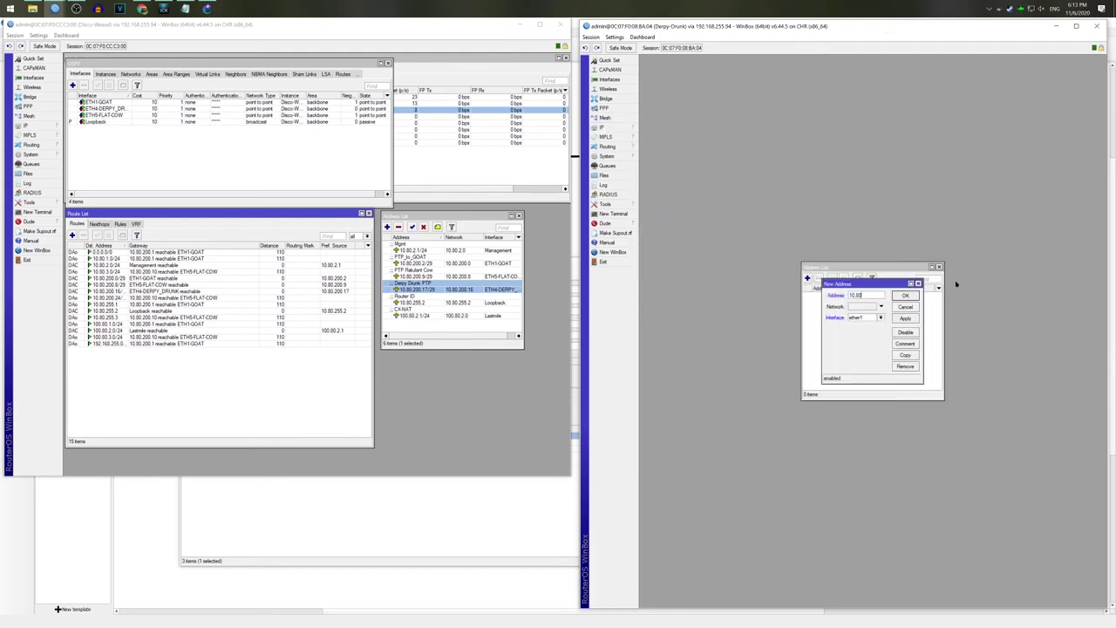
{"action": "type", "text": ".255.4"}
{"action": "left_click", "coordinate": [881, 318]}
{"action": "left_click", "coordinate": [864, 324]}
{"action": "left_click", "coordinate": [868, 317]}
{"action": "left_click", "coordinate": [866, 325]}
{"action": "left_click", "coordinate": [905, 345]}
{"action": "type", "text": "Router ID"}
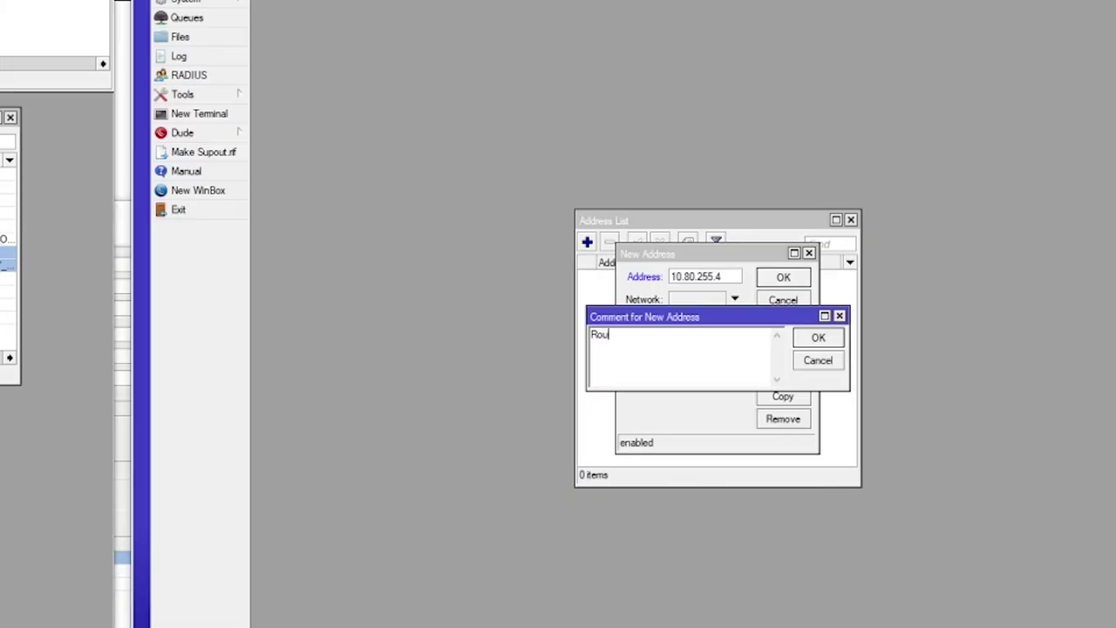
{"action": "key", "text": "Return"}
{"action": "key", "text": "Return"}
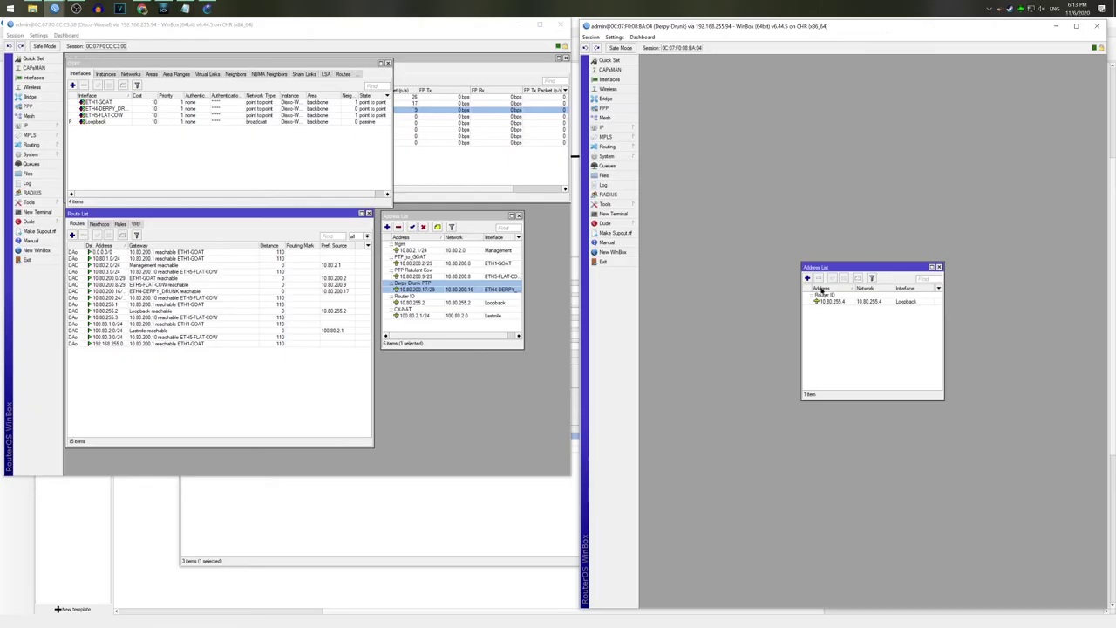
Step: Add address 10.80.4.1/24 on the Mangement bridge
{"action": "left_click", "coordinate": [808, 279]}
{"action": "type", "text": "10.80"}
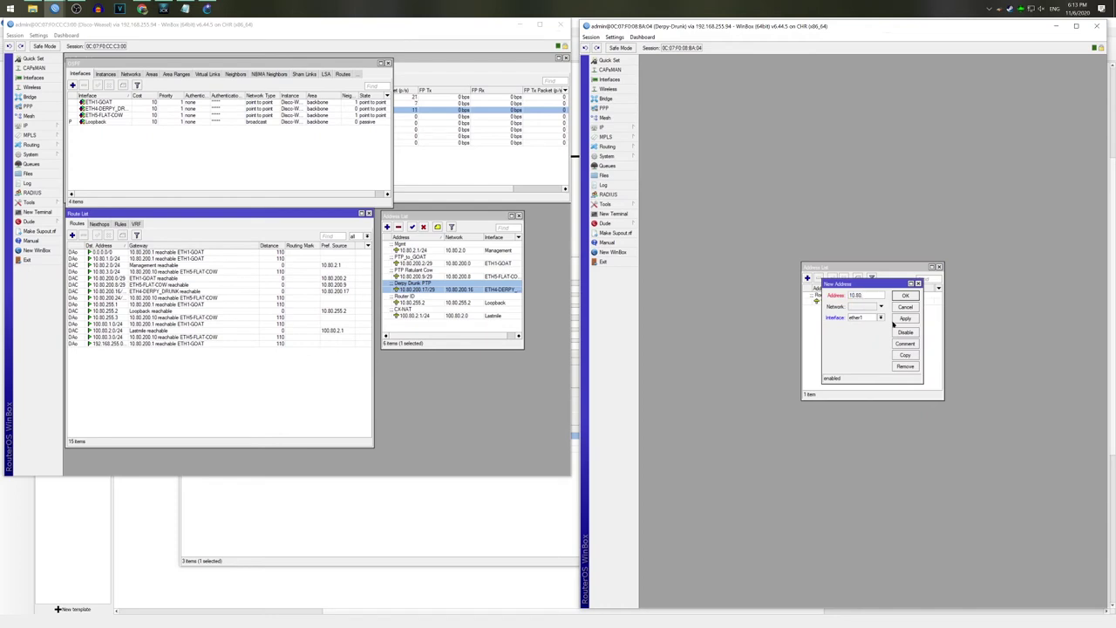
{"action": "type", "text": ".4.1/24"}
{"action": "left_click", "coordinate": [869, 316]}
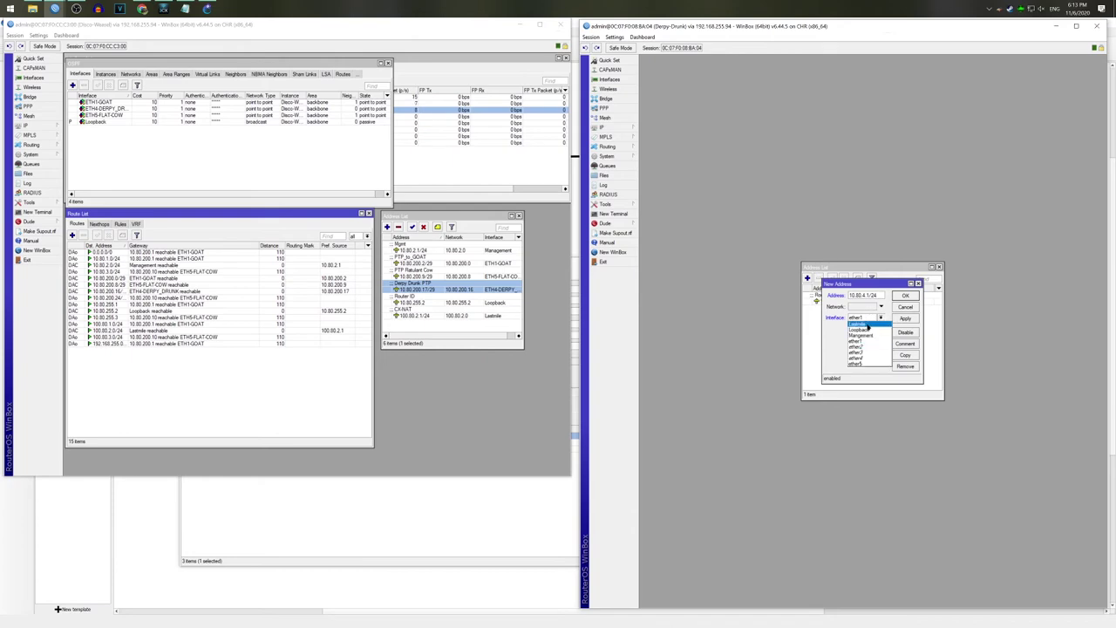
{"action": "left_click", "coordinate": [871, 331]}
{"action": "left_click", "coordinate": [905, 345]}
{"action": "left_click", "coordinate": [921, 337]}
{"action": "key", "text": "BackSpace"}
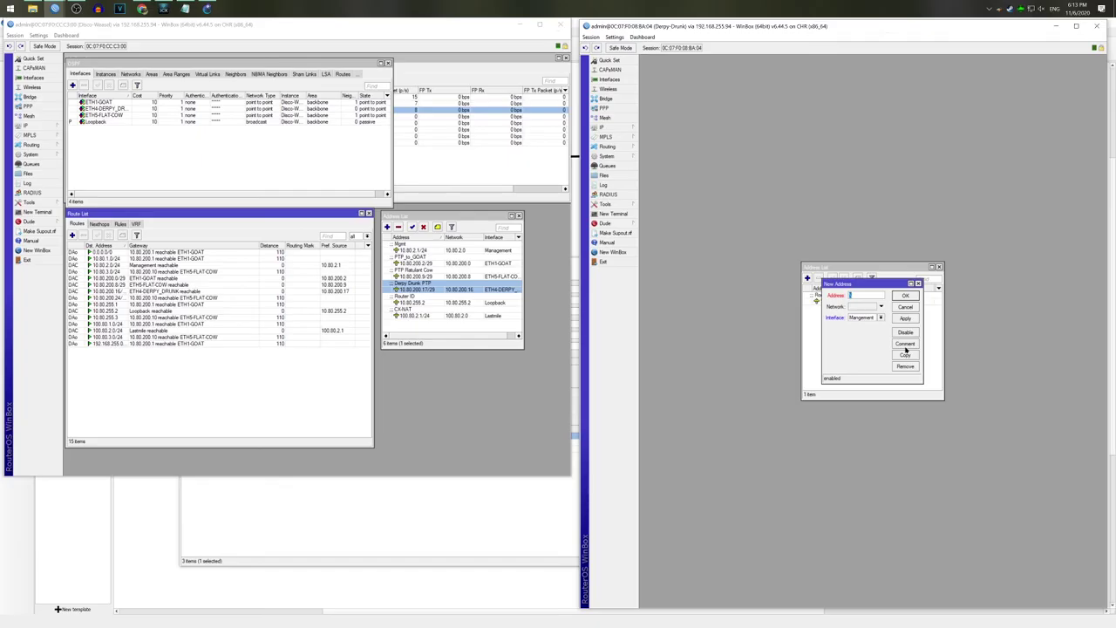
{"action": "type", "text": "10.80."}
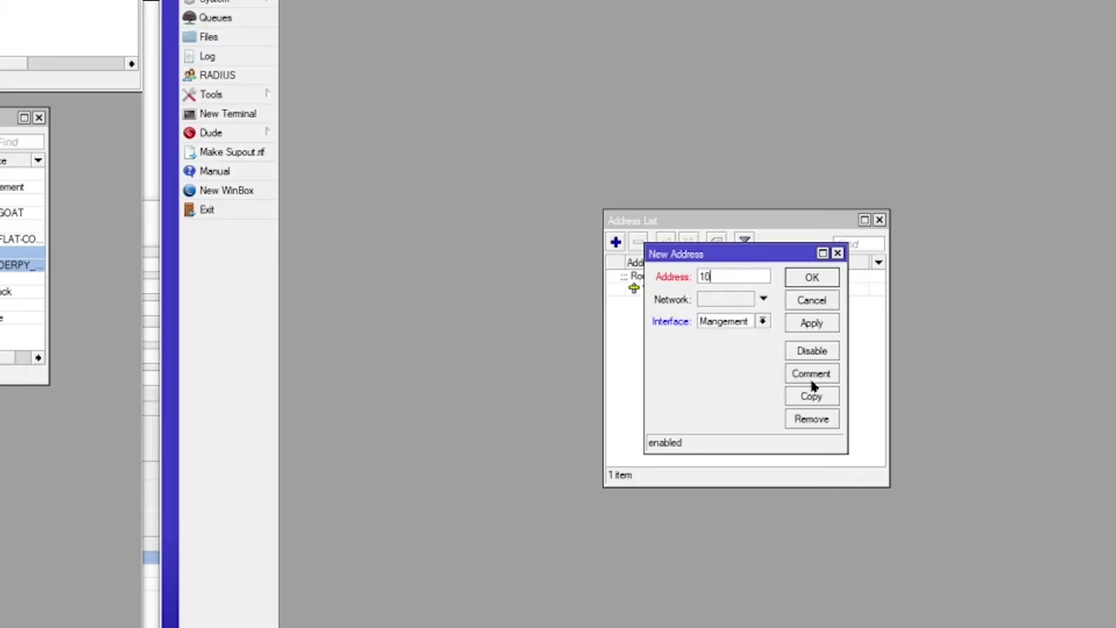
{"action": "type", "text": "4.1/24"}
{"action": "key", "text": "Return"}
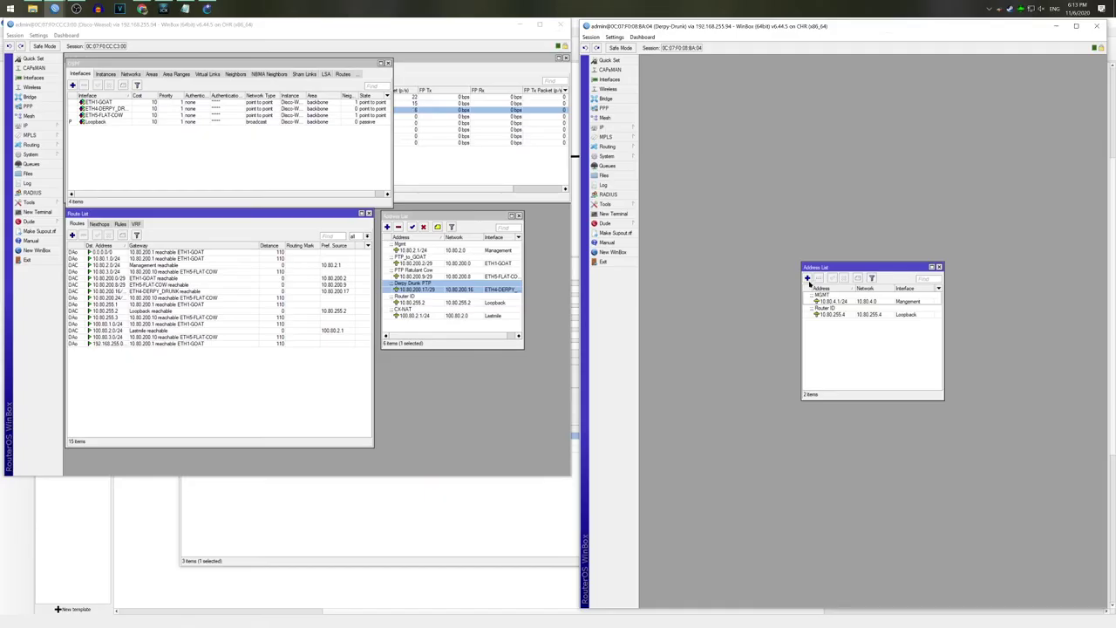
Step: Add address 100.80.4.1/24 on the Lastmile bridge, commented 'CX-NAT'
{"action": "left_click", "coordinate": [807, 277]}
{"action": "type", "text": "100"}
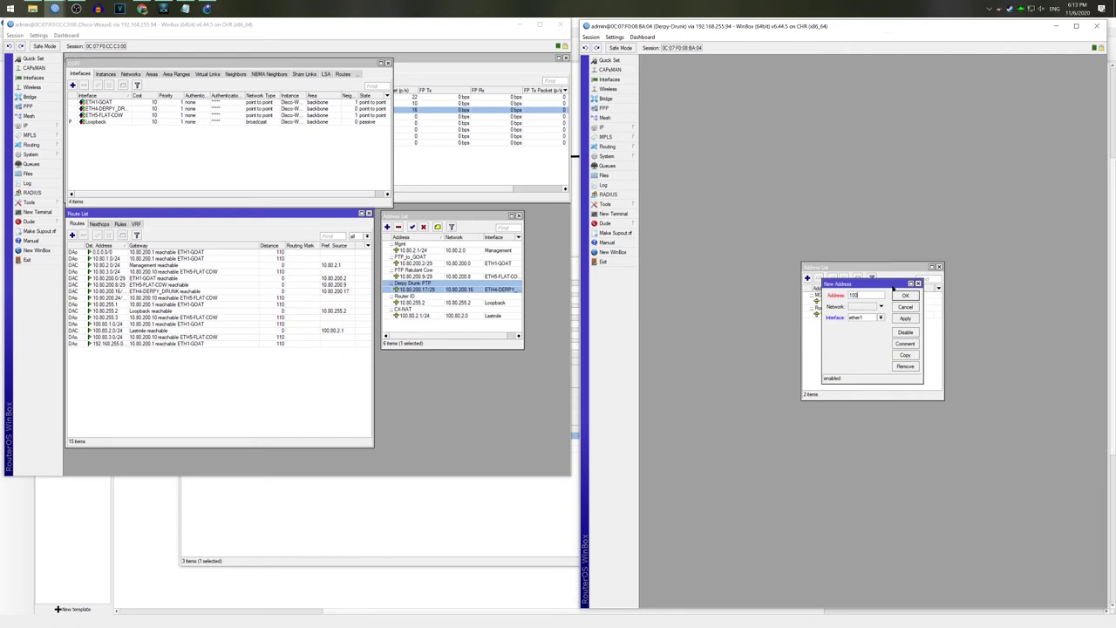
{"action": "type", "text": ".80.4.1/24"}
{"action": "left_click", "coordinate": [865, 317]}
{"action": "left_click", "coordinate": [868, 324]}
{"action": "left_click", "coordinate": [906, 343]}
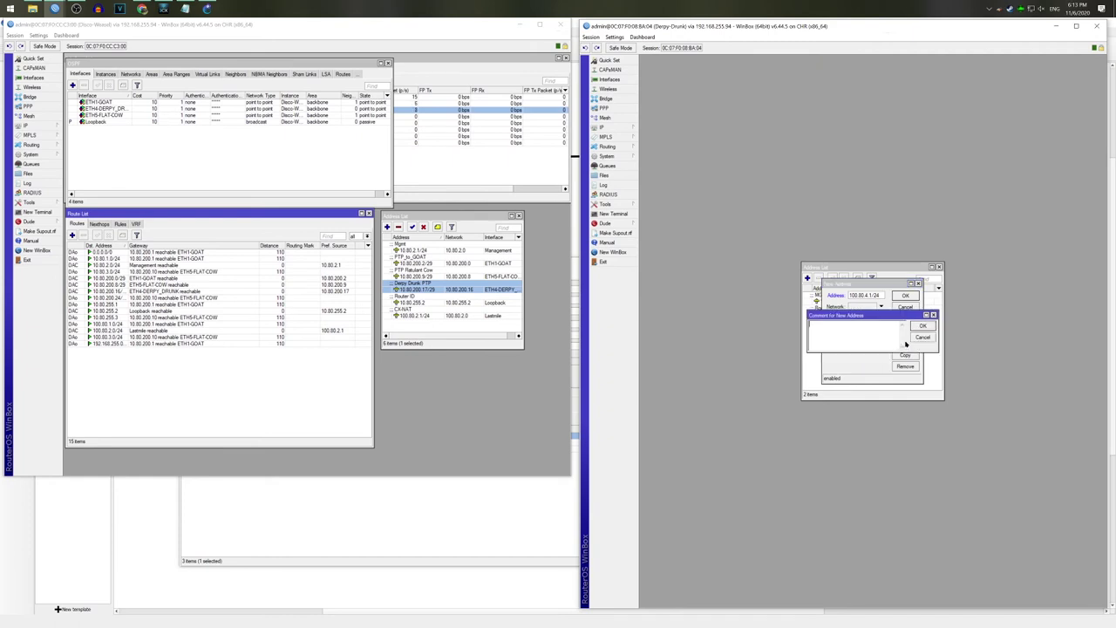
{"action": "type", "text": "CX-NAT"}
{"action": "key", "text": "Return"}
{"action": "key", "text": "Return"}
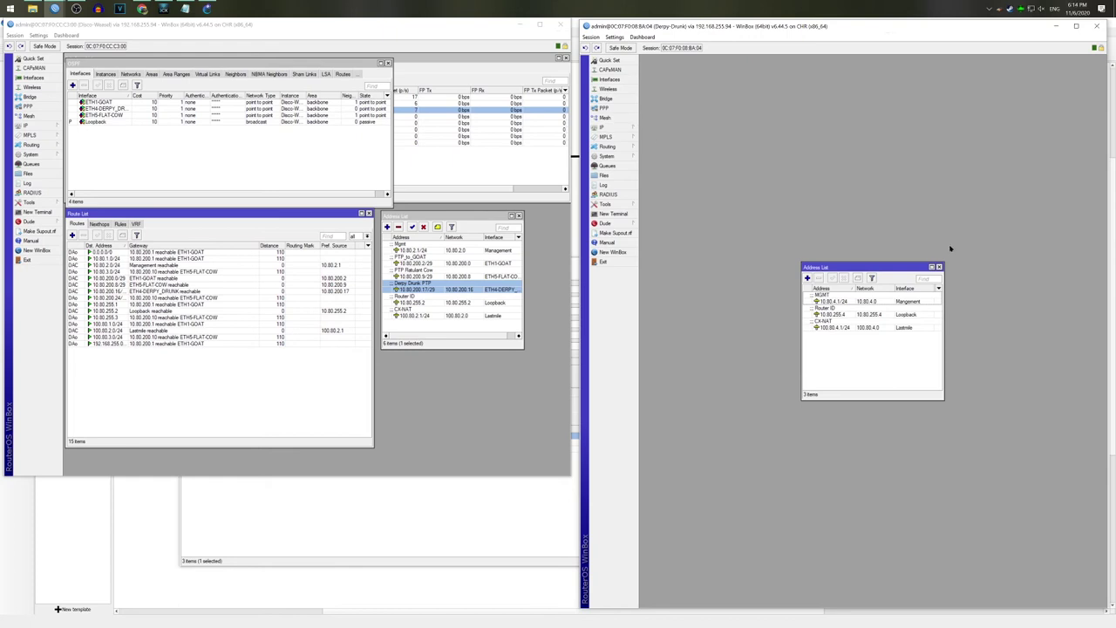
Step: Move the address list lower and open the IP Neighbors list
{"action": "left_click_drag", "start_coordinate": [887, 270], "coordinate": [735, 472]}
{"action": "left_click", "coordinate": [605, 117]}
{"action": "left_click", "coordinate": [602, 127]}
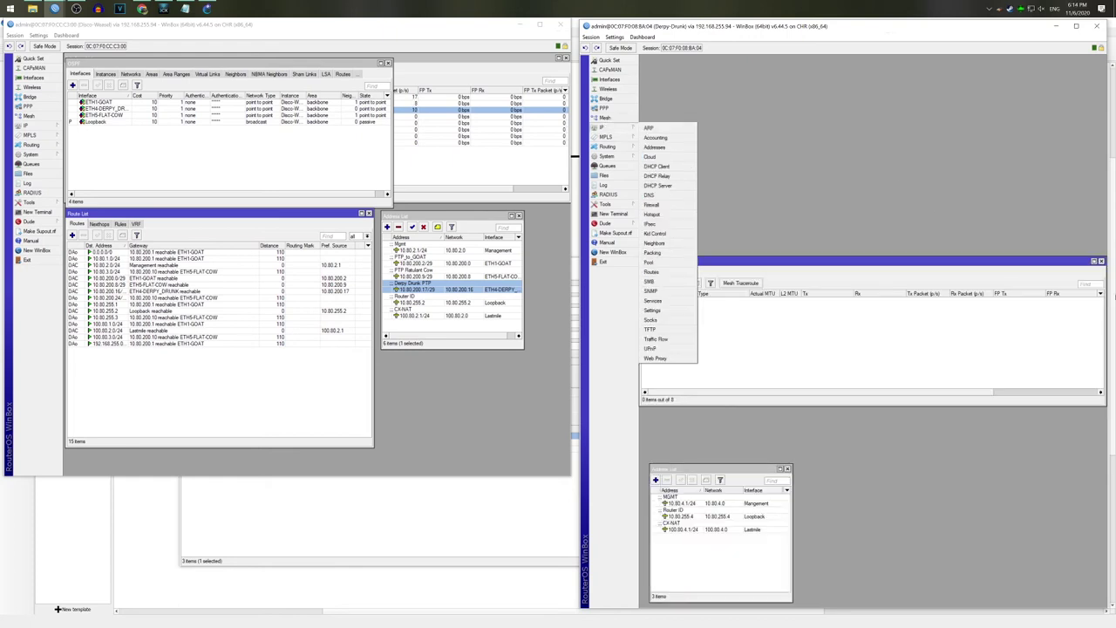
{"action": "key", "text": "Escape"}
{"action": "key", "text": "Escape"}
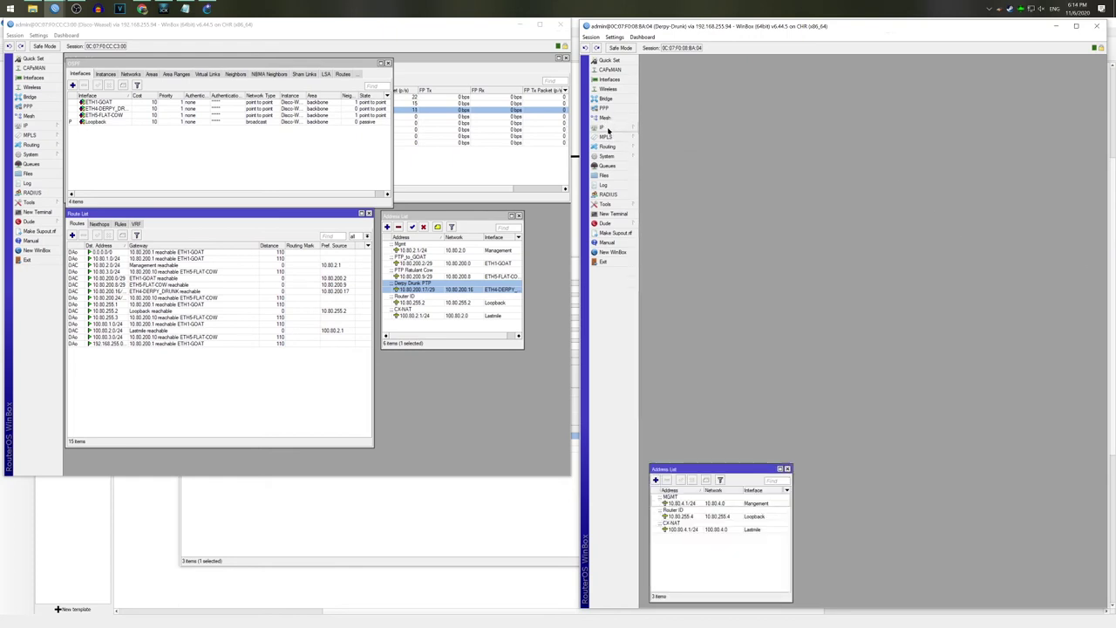
{"action": "left_click", "coordinate": [608, 130]}
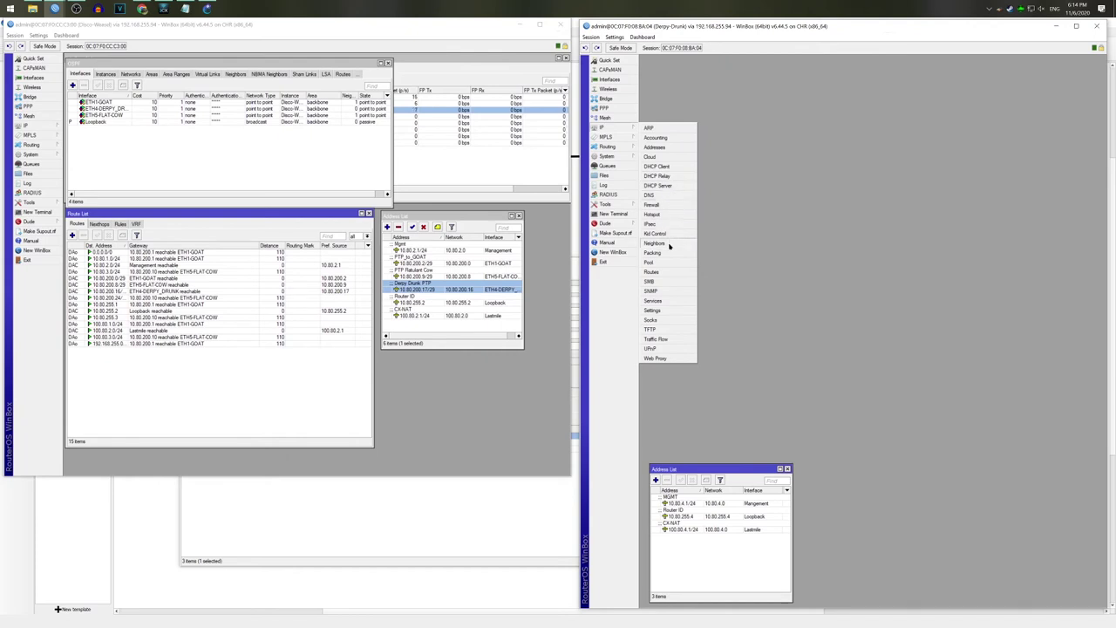
{"action": "left_click", "coordinate": [663, 242]}
Step: Add 10.80.200.18/29 on ether1, commented 'Disco Weasel PTP'
{"action": "left_click", "coordinate": [791, 298]}
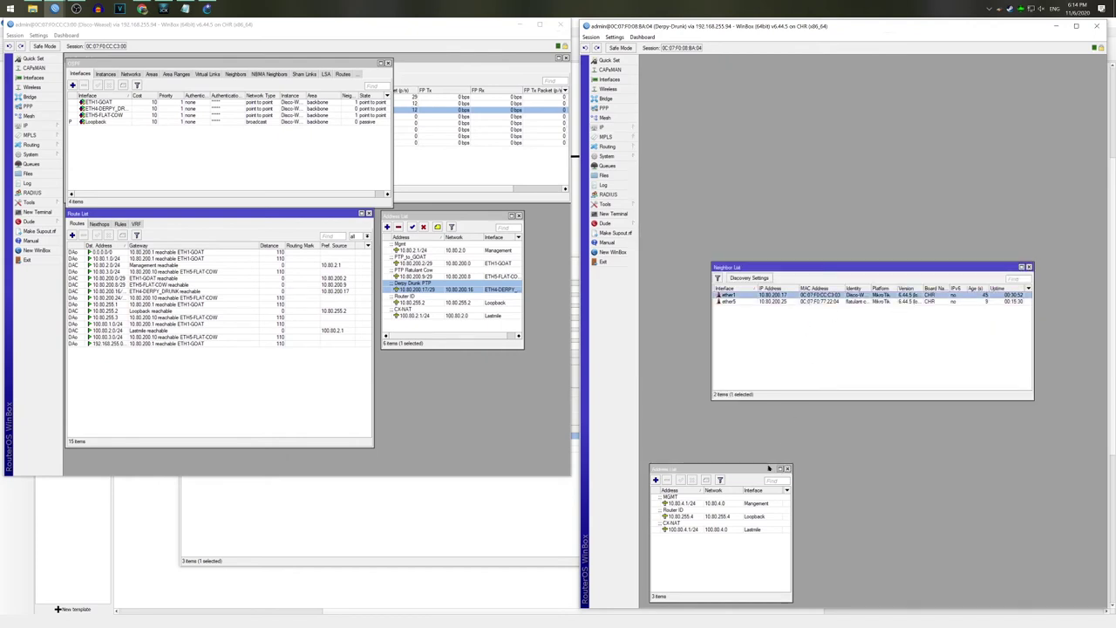
{"action": "left_click_drag", "start_coordinate": [752, 471], "coordinate": [814, 415]}
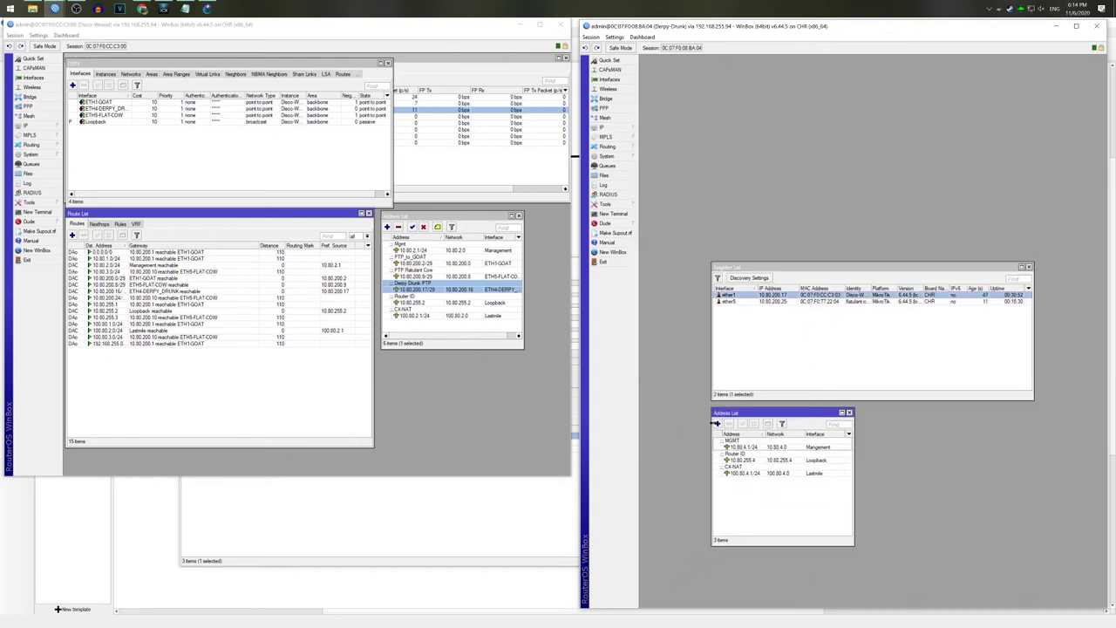
{"action": "left_click", "coordinate": [718, 424]}
{"action": "type", "text": "10.80.200.18/29"}
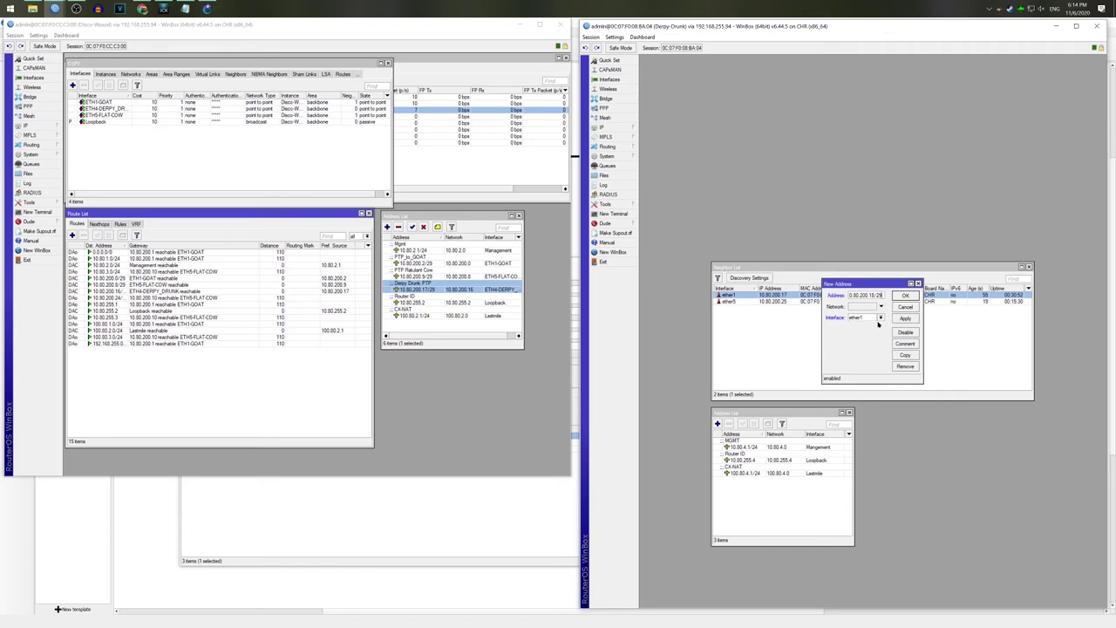
{"action": "left_click", "coordinate": [905, 319]}
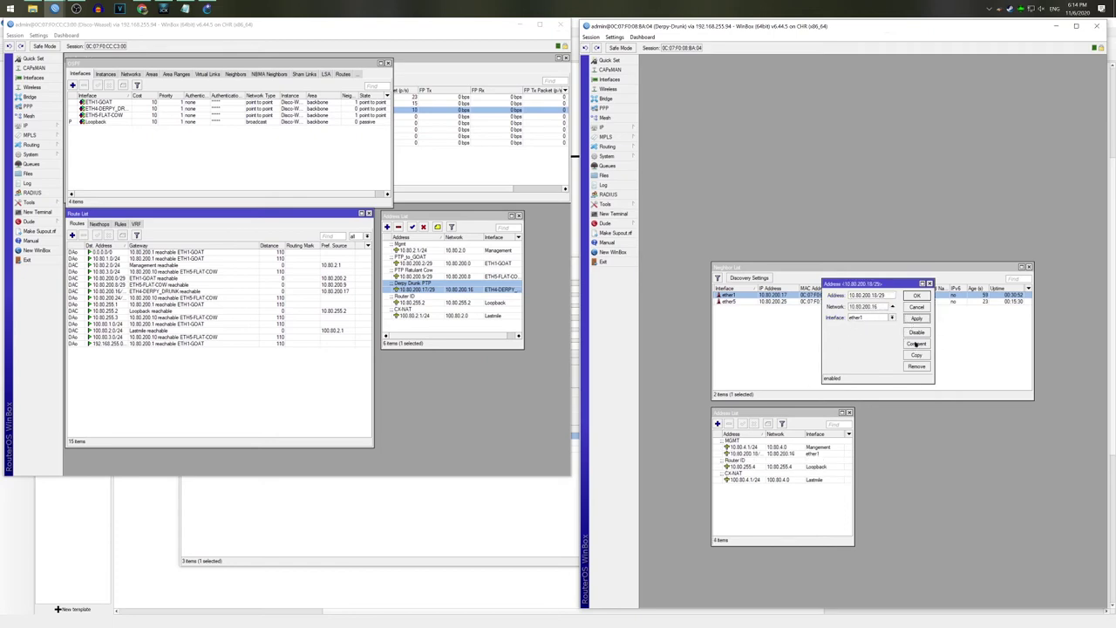
{"action": "left_click_drag", "start_coordinate": [879, 284], "coordinate": [923, 324]}
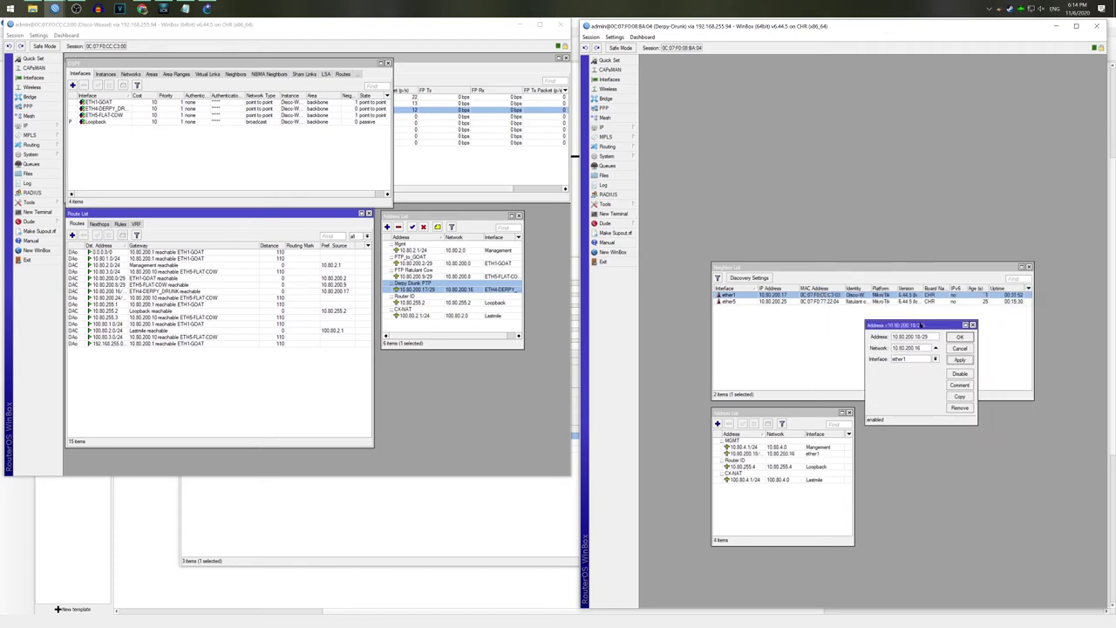
{"action": "left_click", "coordinate": [963, 385]}
{"action": "type", "text": "Dis"}
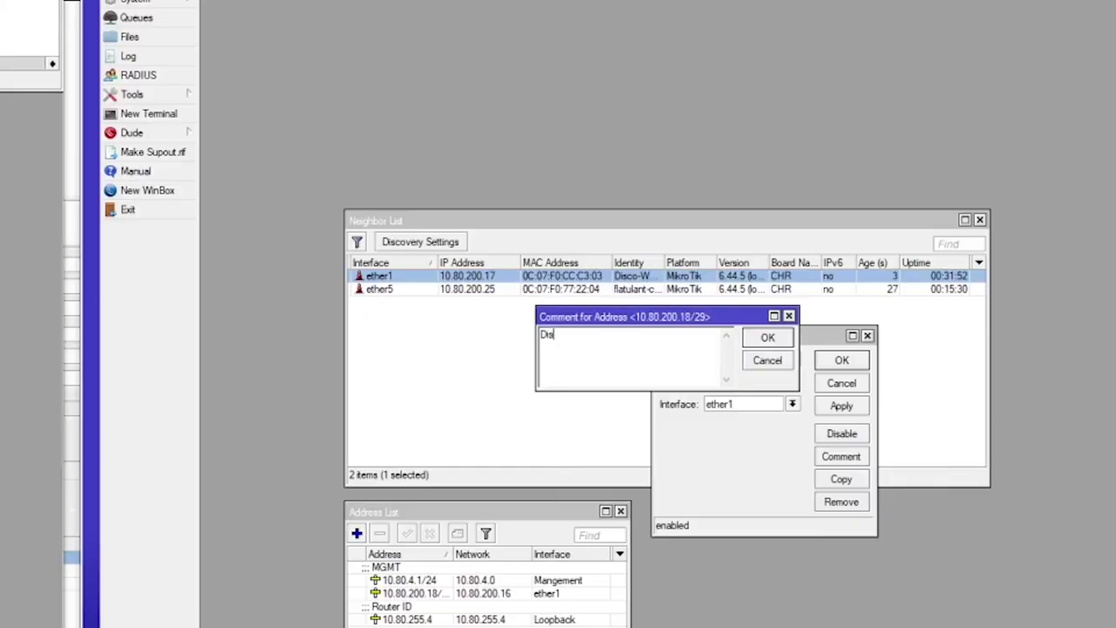
{"action": "type", "text": "co Weasel PTP"}
{"action": "key", "text": "Return"}
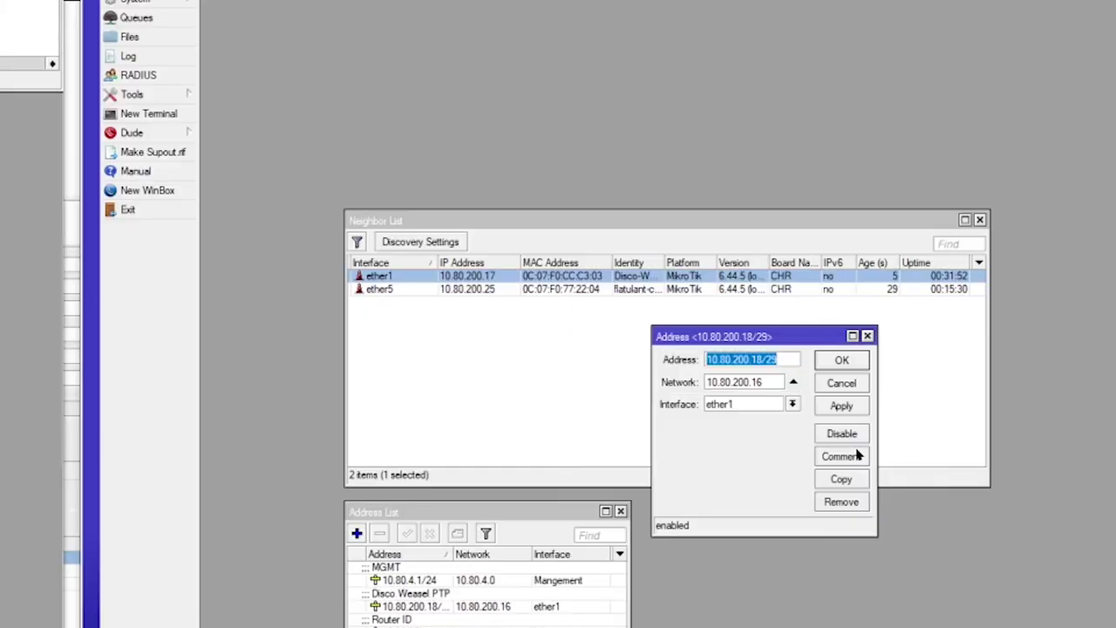
{"action": "key", "text": "Return"}
Step: Add 10.80.200.26/29 on ether5, commented 'Ratulant Cow'
{"action": "left_click", "coordinate": [835, 302]}
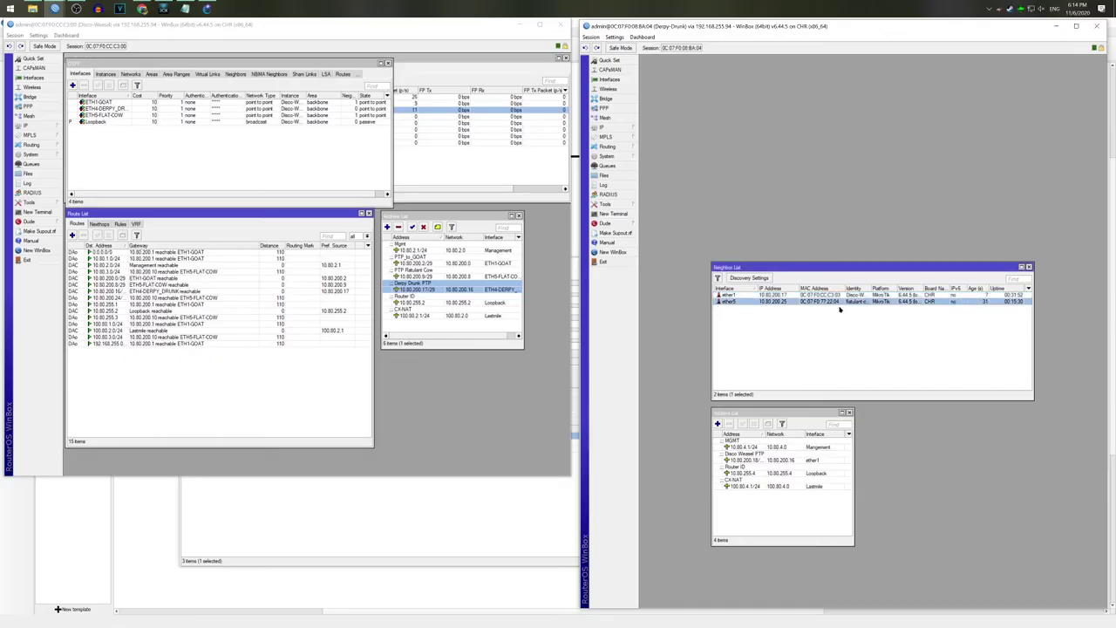
{"action": "left_click", "coordinate": [717, 425]}
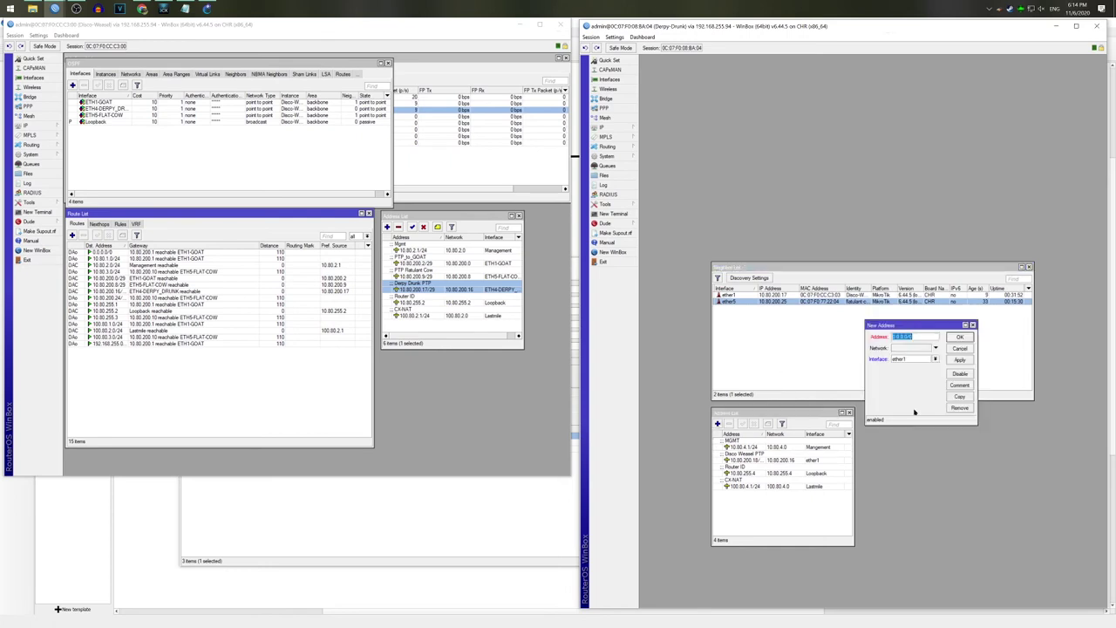
{"action": "type", "text": "10.80.200.25"}
{"action": "left_click", "coordinate": [935, 358]}
{"action": "left_click", "coordinate": [925, 399]}
{"action": "left_click", "coordinate": [959, 386]}
{"action": "type", "text": "Ratulant Cow"}
{"action": "left_click", "coordinate": [923, 325]}
{"action": "left_click", "coordinate": [959, 337]}
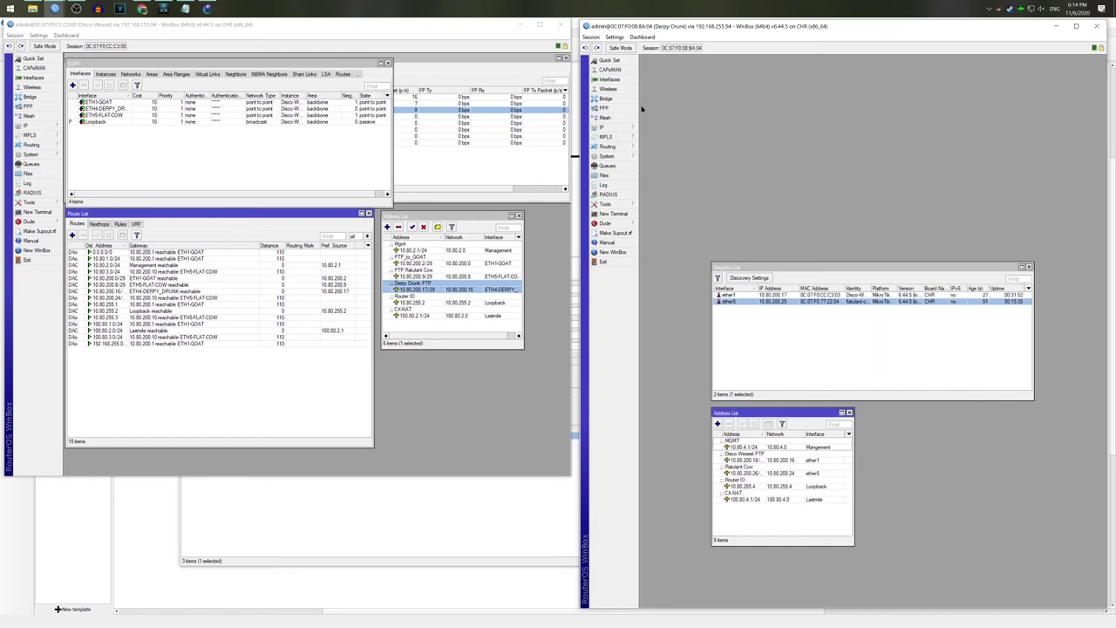
Step: Rename ether1 to ETH1-Disco-Weasel, with the neighbor list open for reference
{"action": "left_click", "coordinate": [609, 79]}
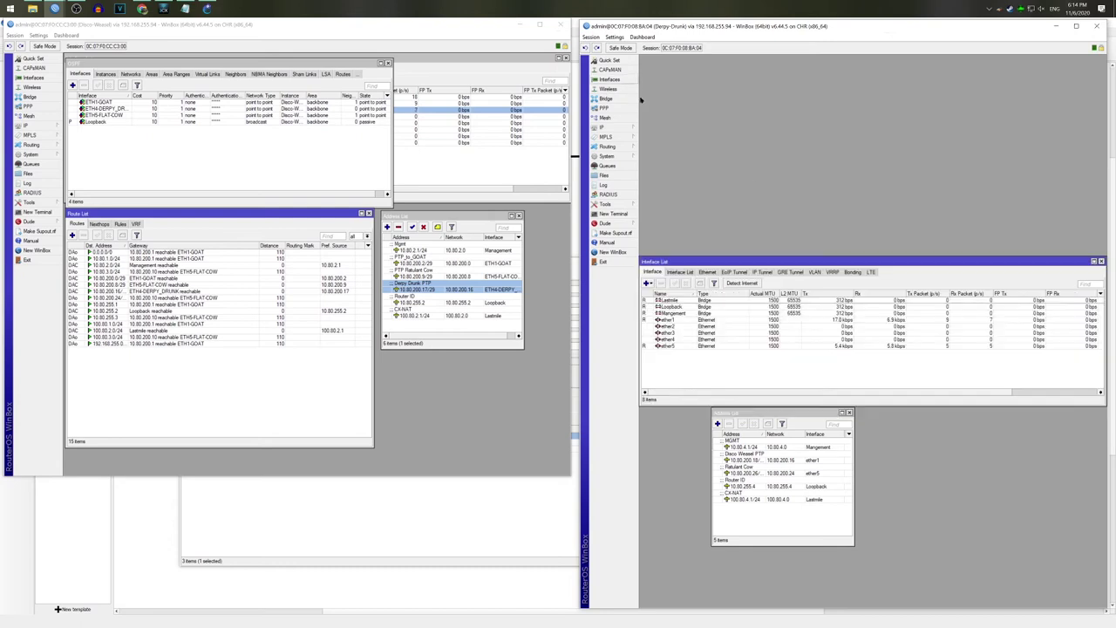
{"action": "double_click", "coordinate": [680, 321]}
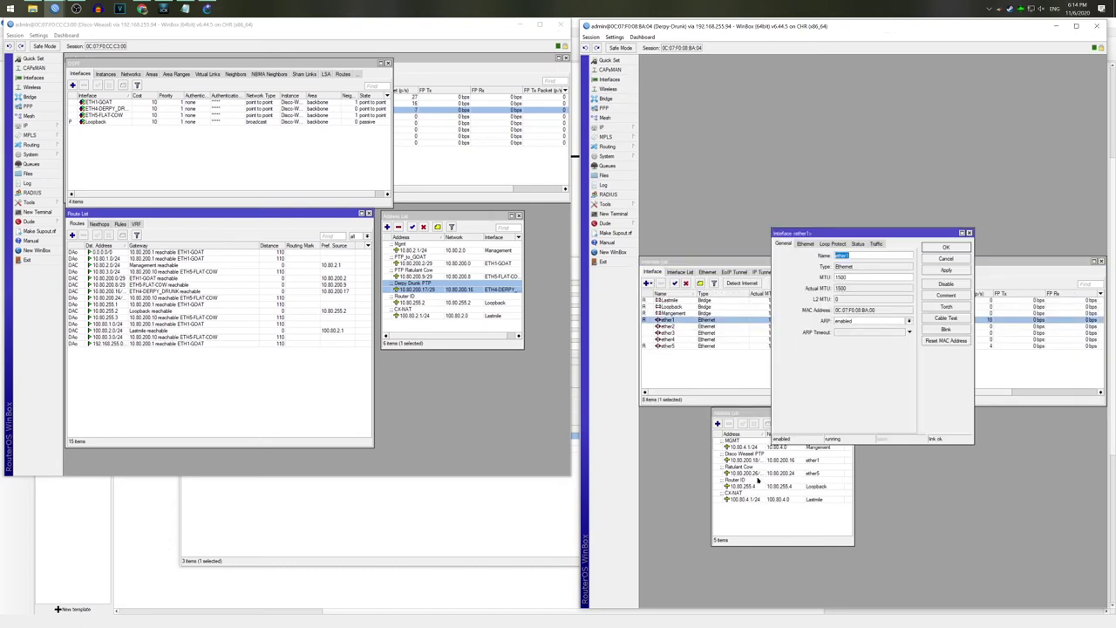
{"action": "type", "text": "ETH1-"}
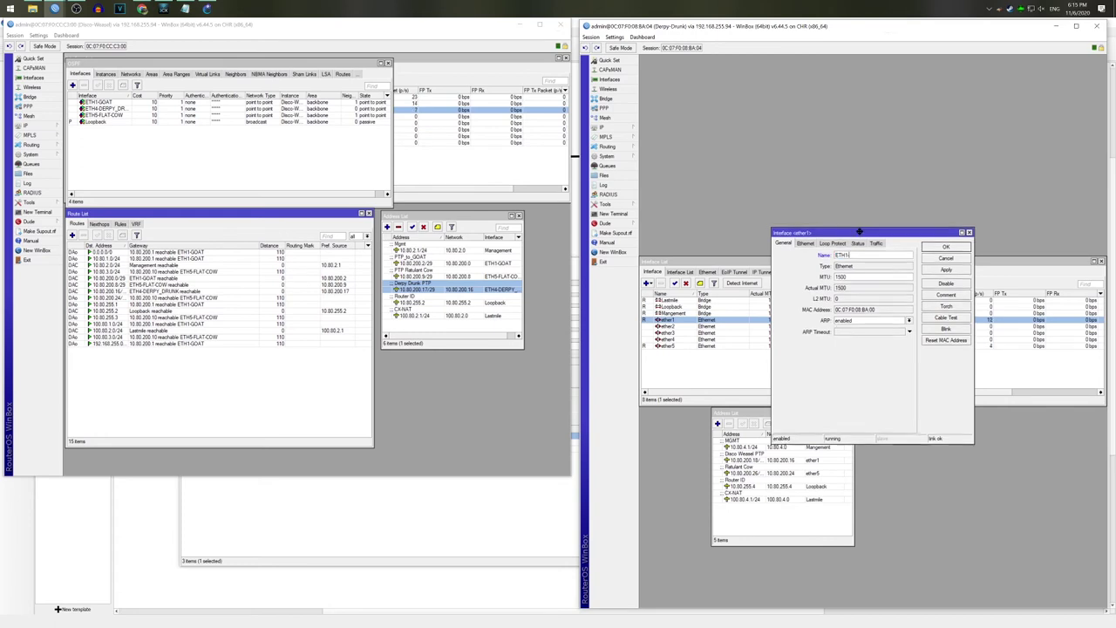
{"action": "left_click_drag", "start_coordinate": [859, 232], "coordinate": [931, 102]}
{"action": "left_click", "coordinate": [602, 128]}
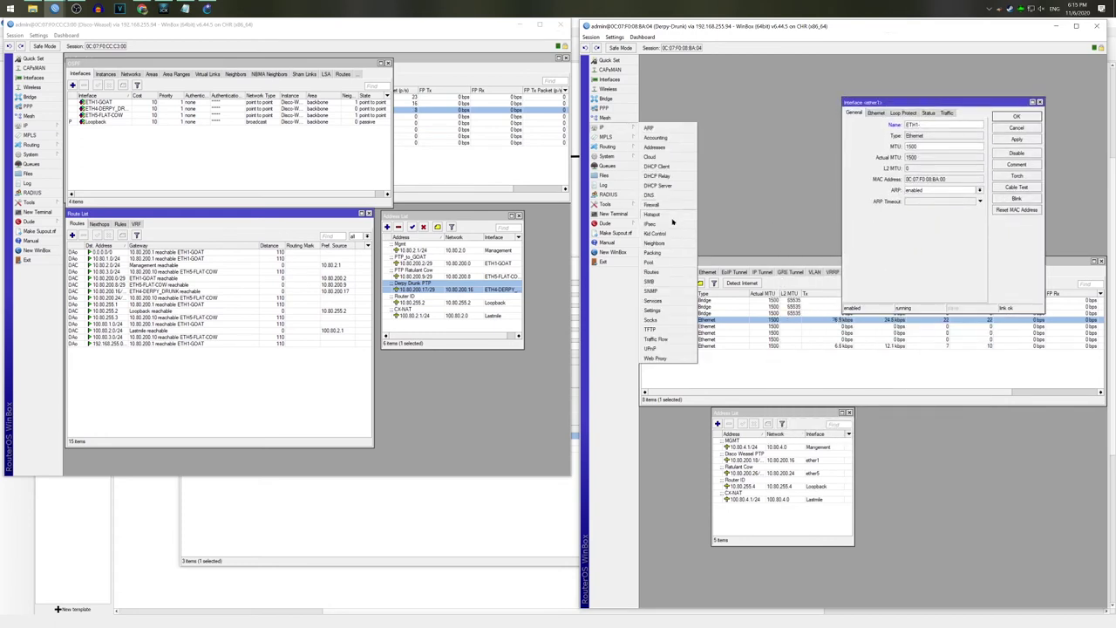
{"action": "left_click", "coordinate": [656, 242]}
{"action": "left_click_drag", "start_coordinate": [843, 261], "coordinate": [814, 402]}
{"action": "left_click", "coordinate": [933, 124]}
{"action": "type", "text": "Disco-W"}
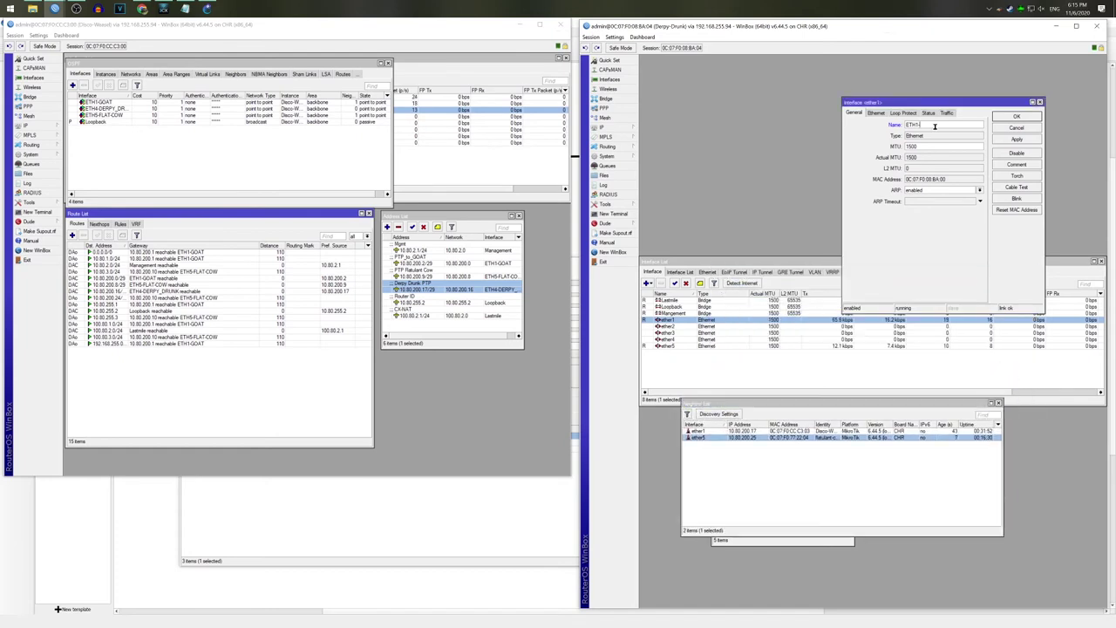
{"action": "type", "text": "easel"}
{"action": "key", "text": "Return"}
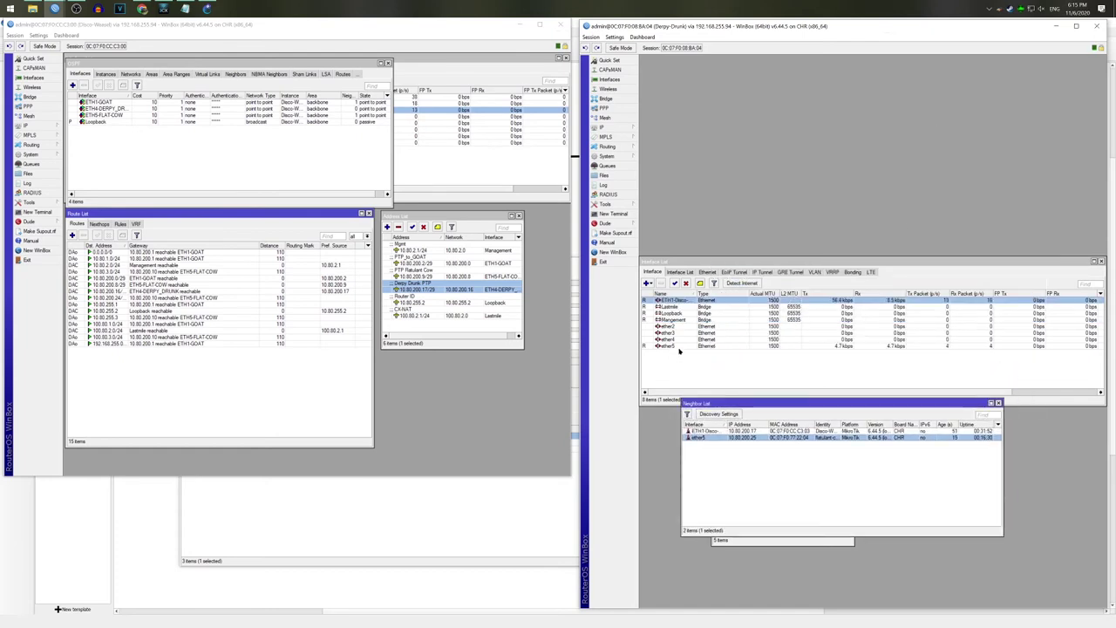
Step: Rename ether5 to ETH5-FLAT-COW and close the interface list
{"action": "double_click", "coordinate": [679, 346]}
{"action": "type", "text": "ETH5-FLAT-COW"}
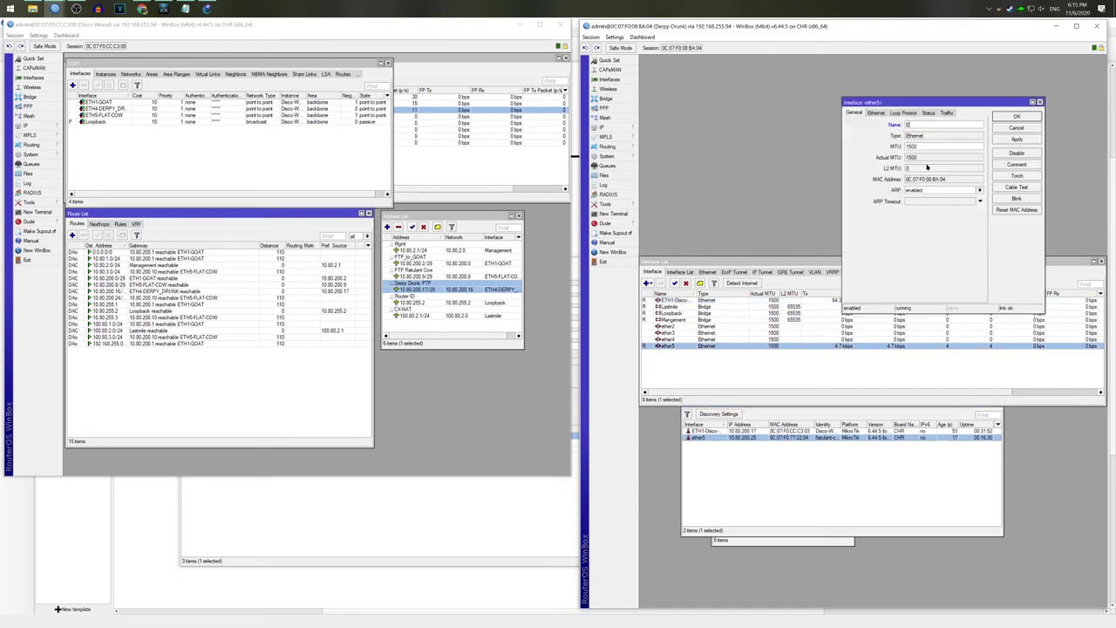
{"action": "key", "text": "Return"}
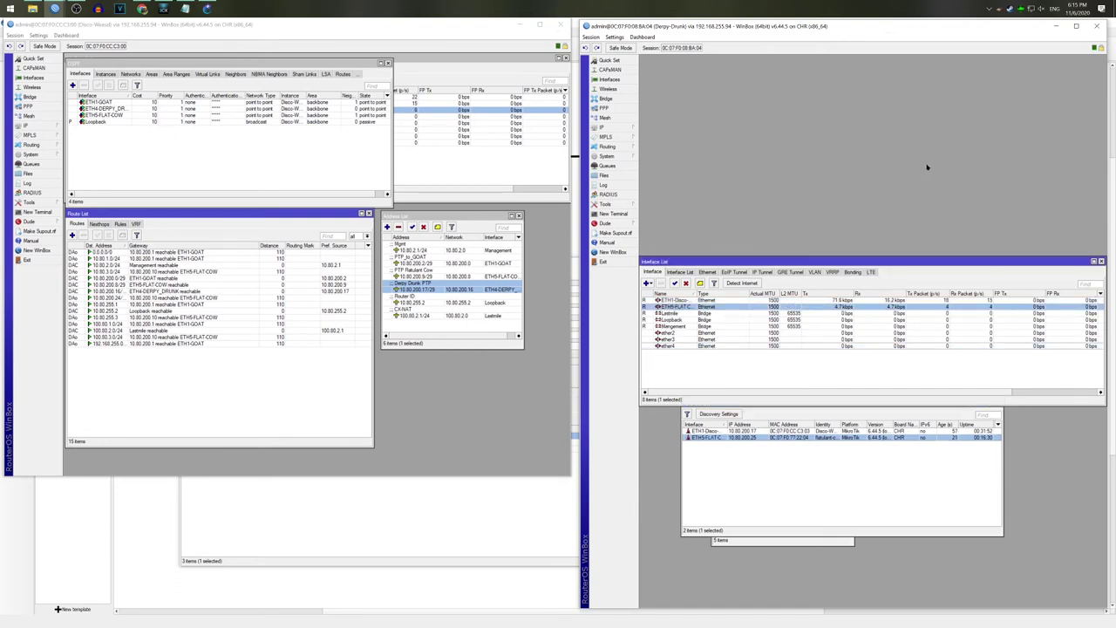
{"action": "left_click", "coordinate": [1101, 262]}
Step: Close the neighbor list and show the empty OSPF Networks tab
{"action": "left_click", "coordinate": [1000, 404]}
{"action": "left_click_drag", "start_coordinate": [759, 408], "coordinate": [691, 59]}
{"action": "left_click", "coordinate": [607, 146]}
{"action": "left_click", "coordinate": [656, 185]}
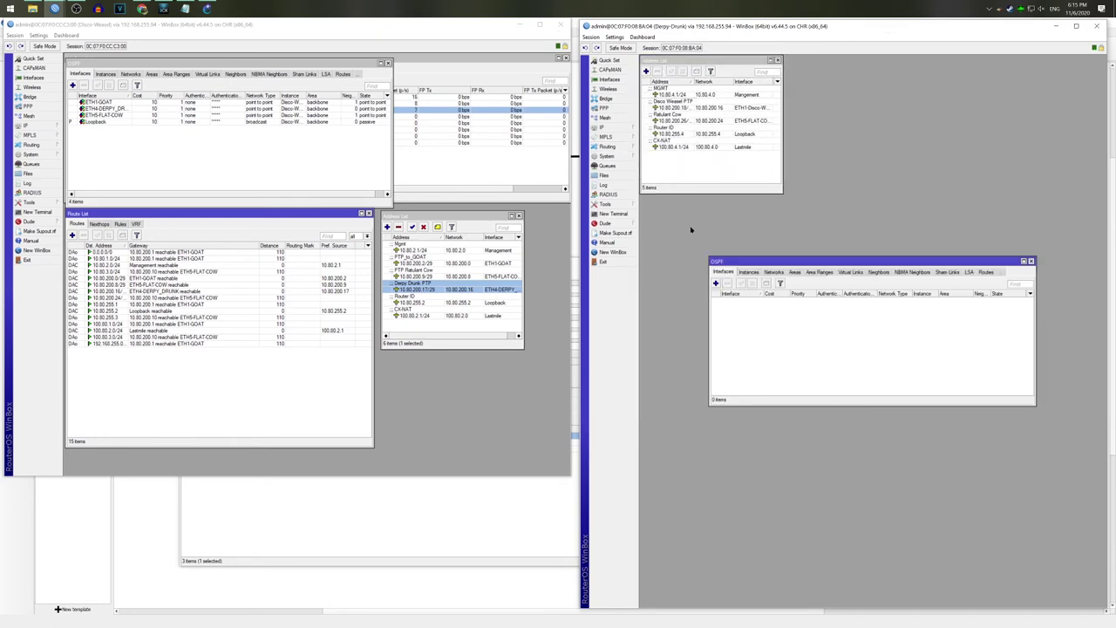
{"action": "left_click_drag", "start_coordinate": [747, 263], "coordinate": [731, 167]}
{"action": "left_click", "coordinate": [706, 296]}
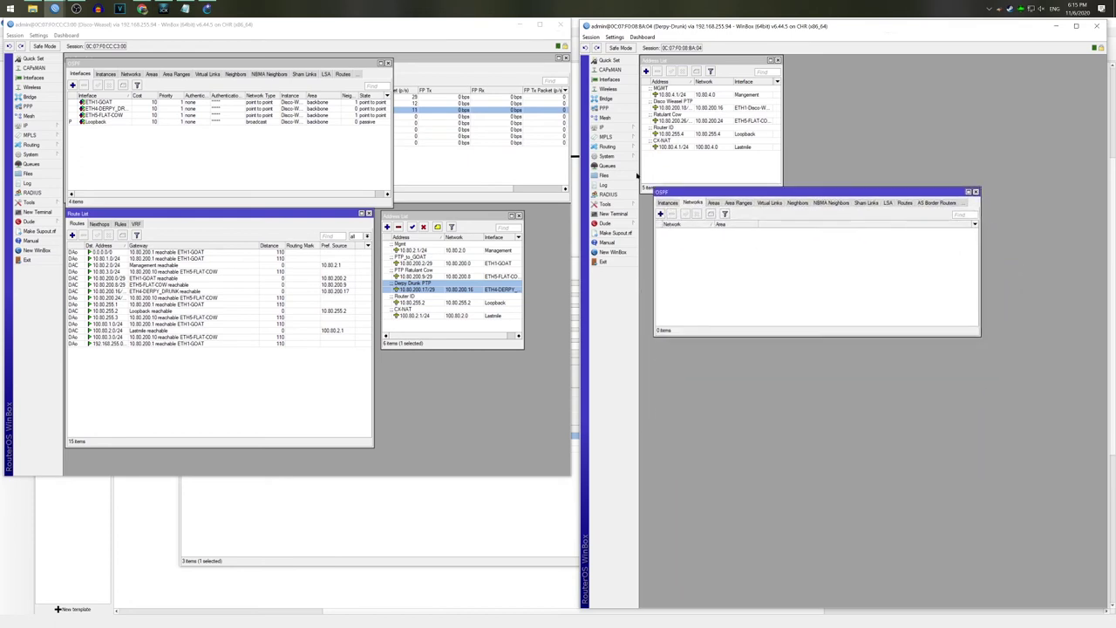
Step: Show the route table with its five connected routes below OSPF, stretched taller
{"action": "left_click", "coordinate": [601, 127]}
{"action": "left_click", "coordinate": [652, 276]}
{"action": "left_click_drag", "start_coordinate": [831, 259], "coordinate": [752, 347]}
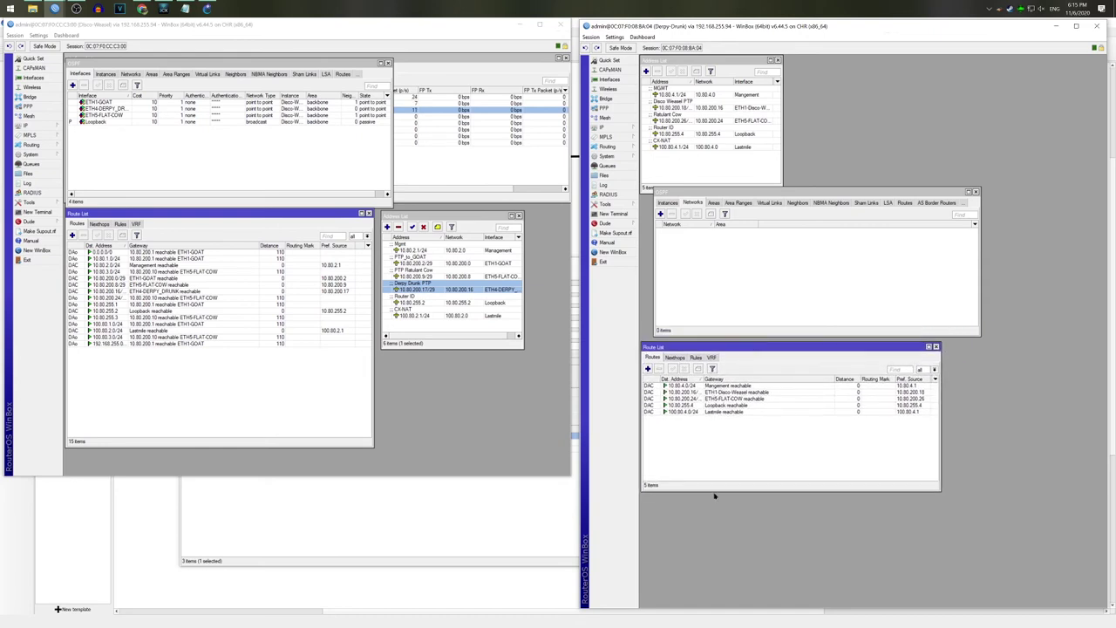
{"action": "left_click_drag", "start_coordinate": [715, 491], "coordinate": [716, 600]}
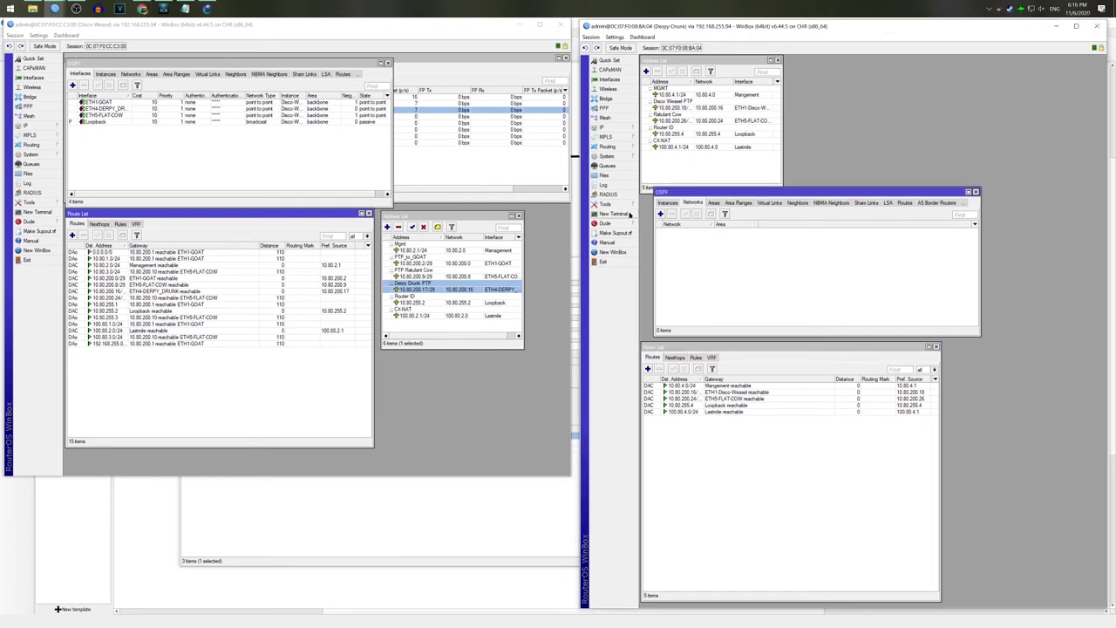
Step: Add OSPF network 10.80.255.4 commented 'Router ID'
{"action": "left_click", "coordinate": [660, 214]}
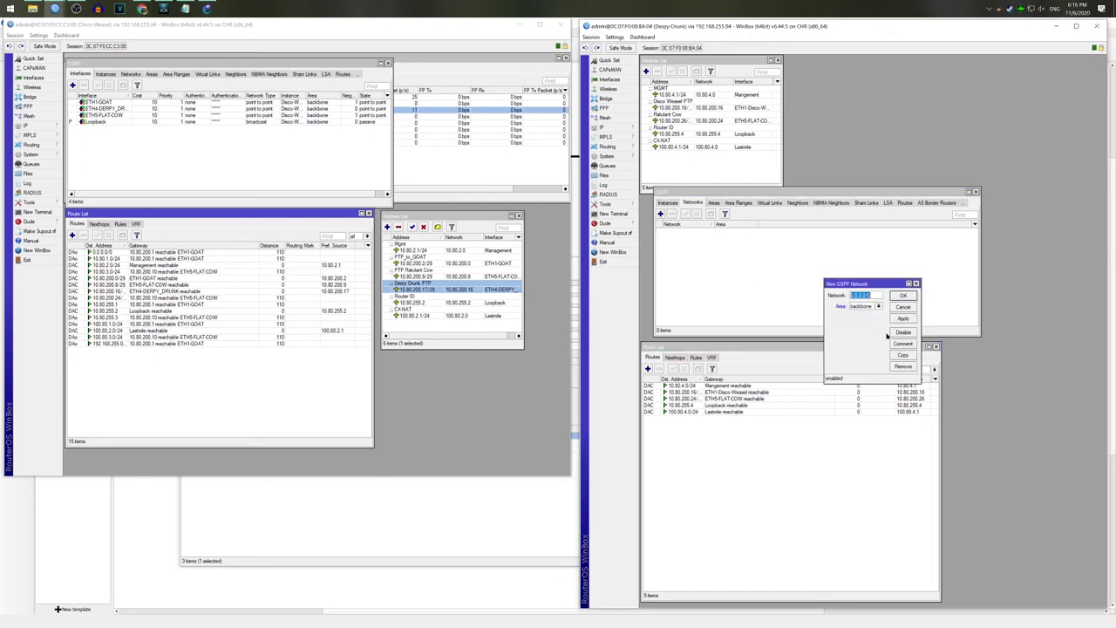
{"action": "type", "text": "10.80.255."}
{"action": "left_click", "coordinate": [902, 343]}
{"action": "type", "text": "Router ID"}
{"action": "key", "text": "Return"}
{"action": "key", "text": "Return"}
Step: Add OSPF network 10.80.200.24/29 commented 'Flatulant Cow'
{"action": "left_click", "coordinate": [660, 214]}
{"action": "type", "text": "10.80.200.24/29"}
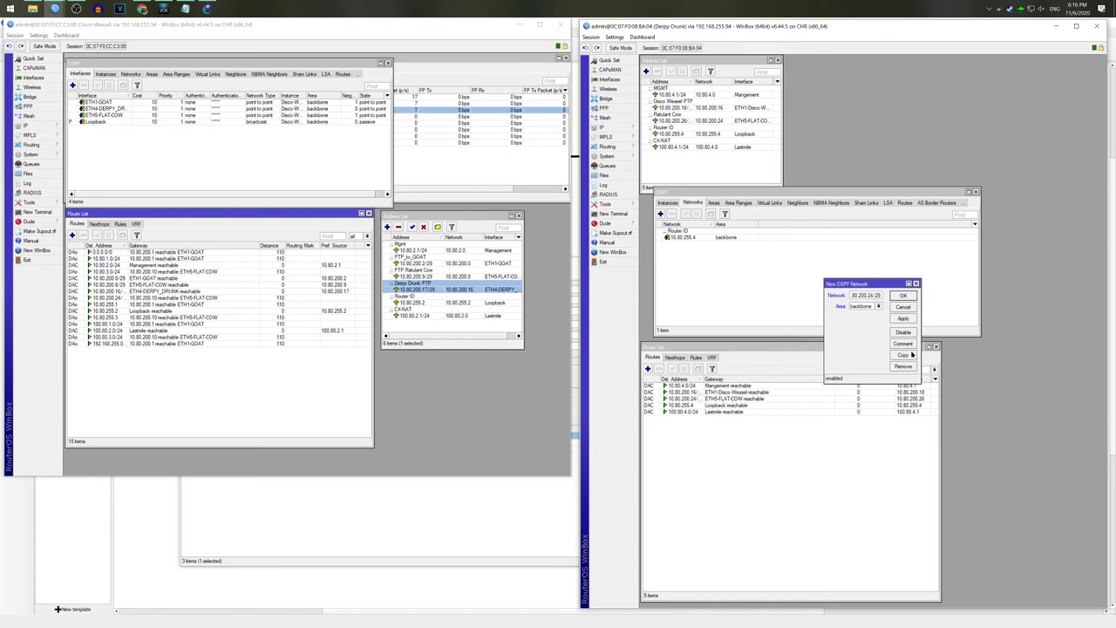
{"action": "left_click", "coordinate": [907, 344]}
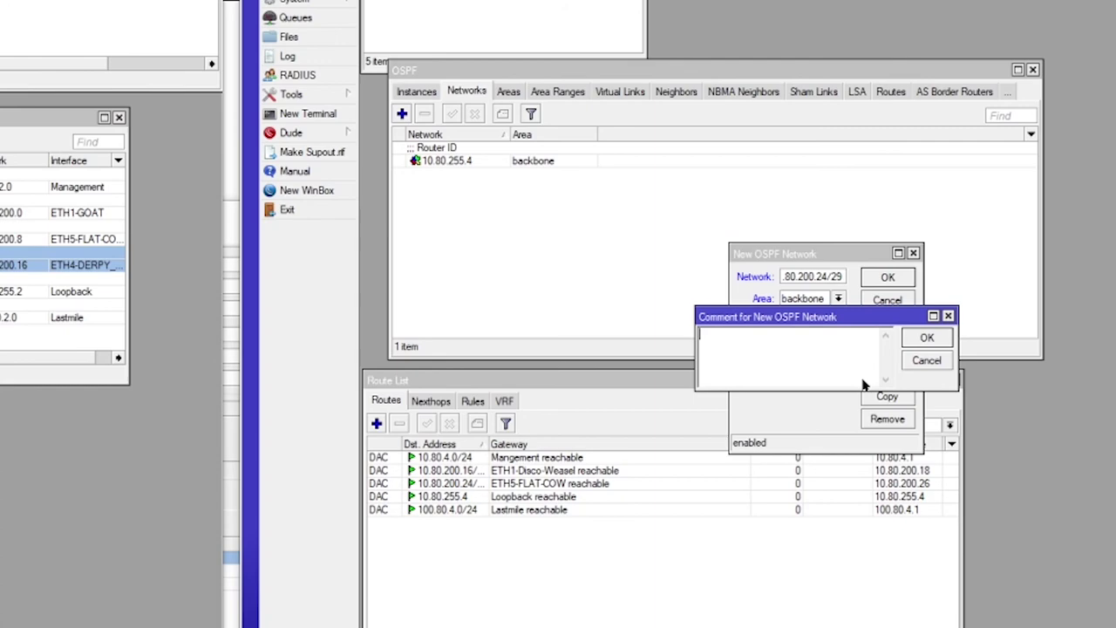
{"action": "type", "text": "Flatulant Cow"}
{"action": "left_click", "coordinate": [927, 338]}
{"action": "left_click", "coordinate": [888, 276]}
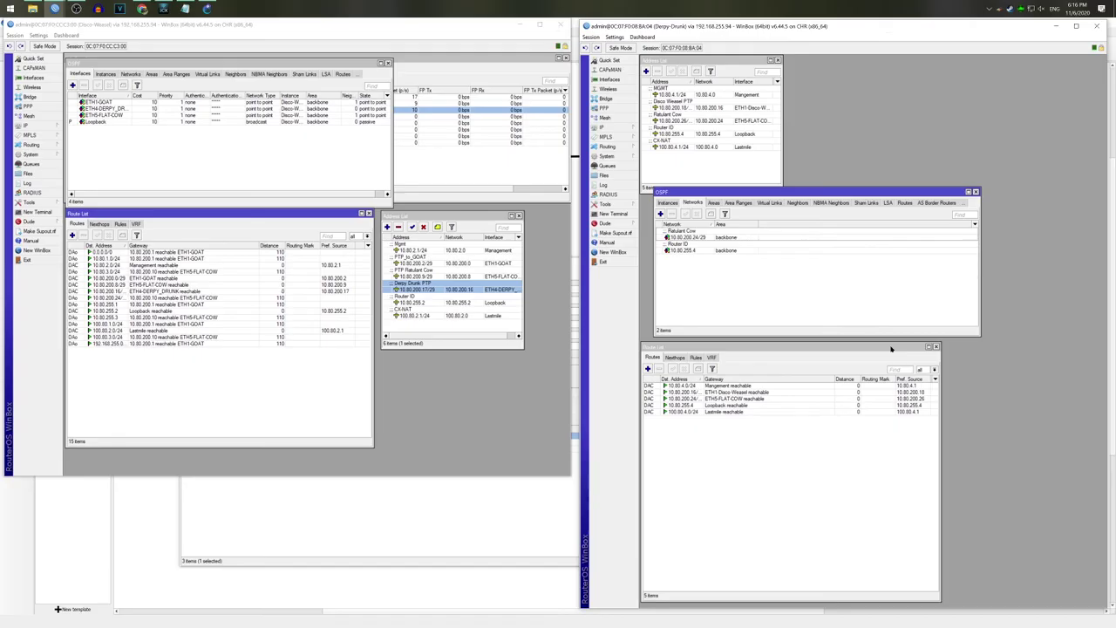
Step: Copy 10.80.200.16/29 from the ETH1-Disco-Weasel route and add it as a network commented 'Disco Weasel'
{"action": "left_click", "coordinate": [777, 392]}
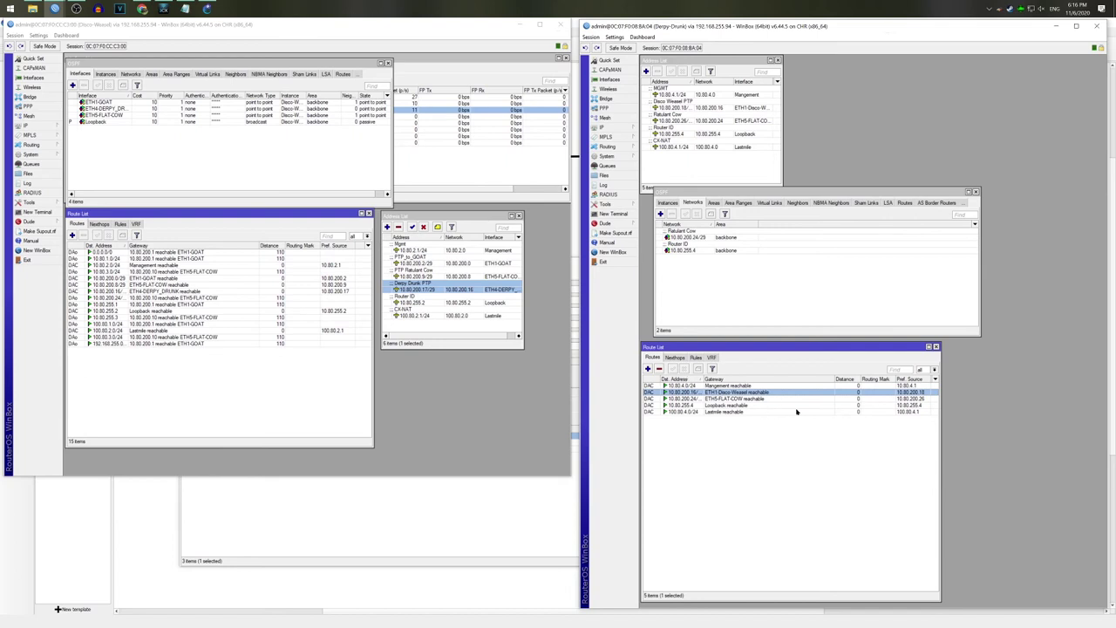
{"action": "double_click", "coordinate": [912, 394]}
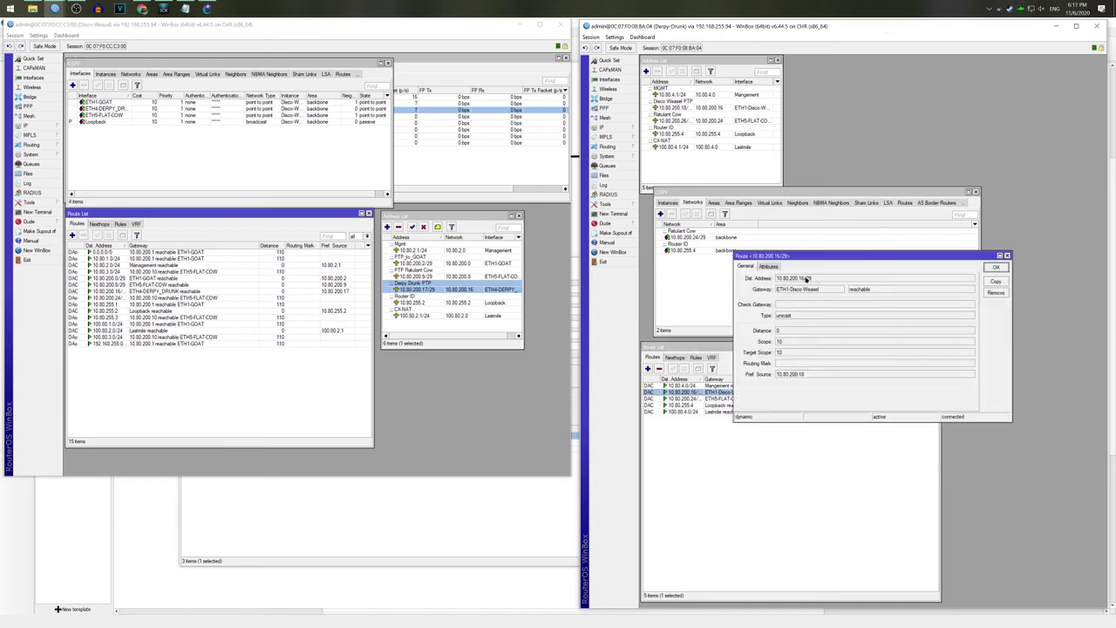
{"action": "left_click", "coordinate": [997, 267]}
{"action": "left_click", "coordinate": [661, 214]}
{"action": "type", "text": "10.80.200.16/29"}
{"action": "left_click", "coordinate": [903, 343]}
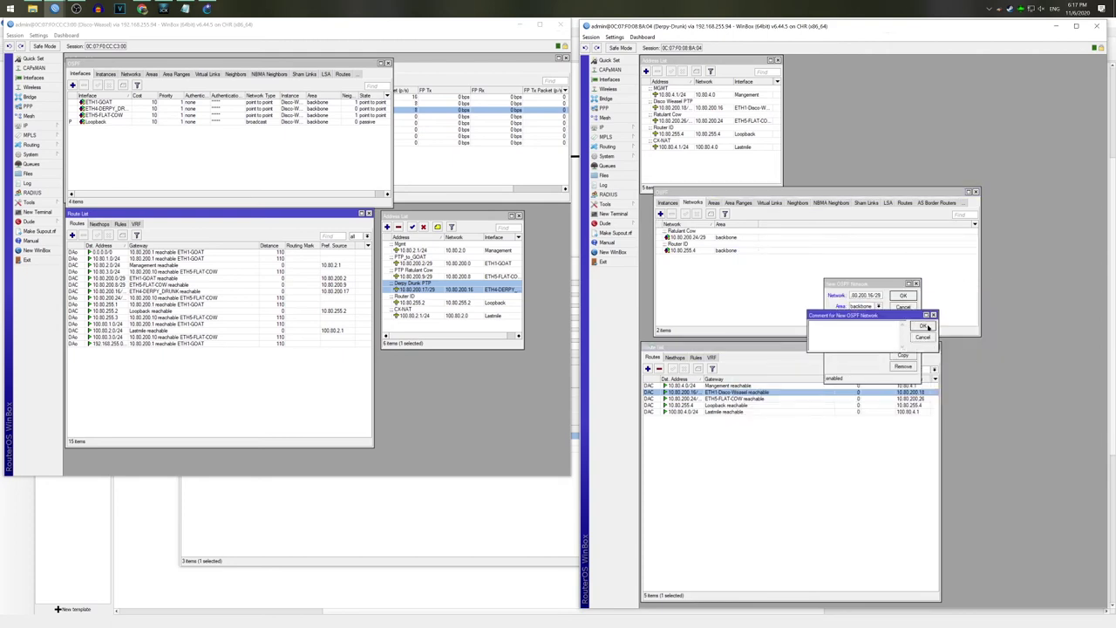
{"action": "type", "text": "Disco Wea"}
{"action": "key", "text": "Return"}
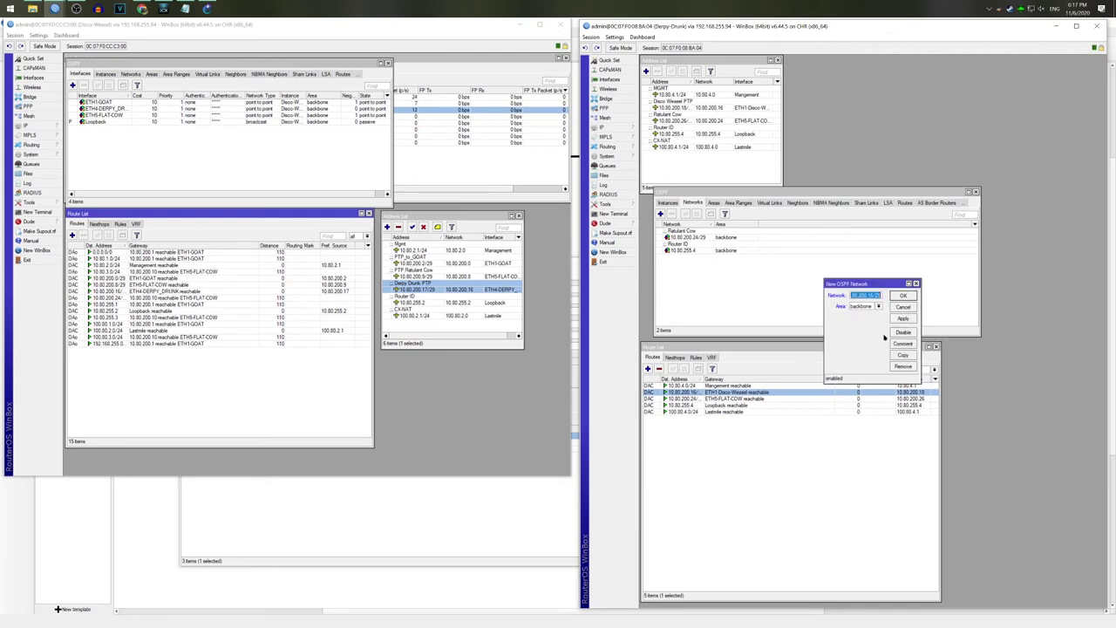
{"action": "key", "text": "Return"}
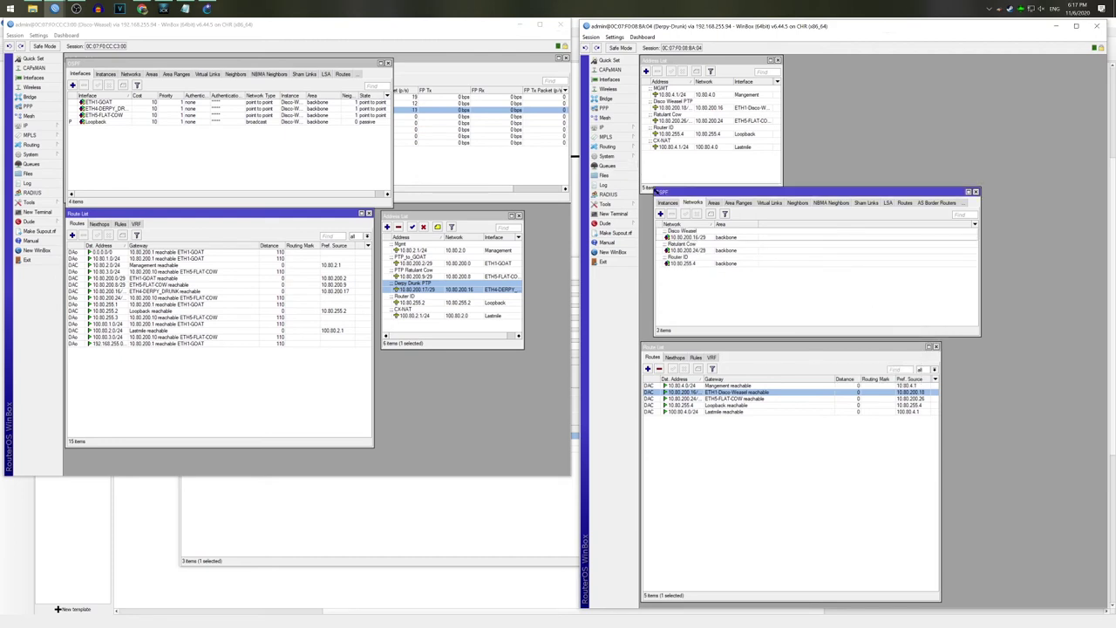
Step: List the OSPF interfaces and inspect the Loopback entry without changing it
{"action": "left_click", "coordinate": [667, 202]}
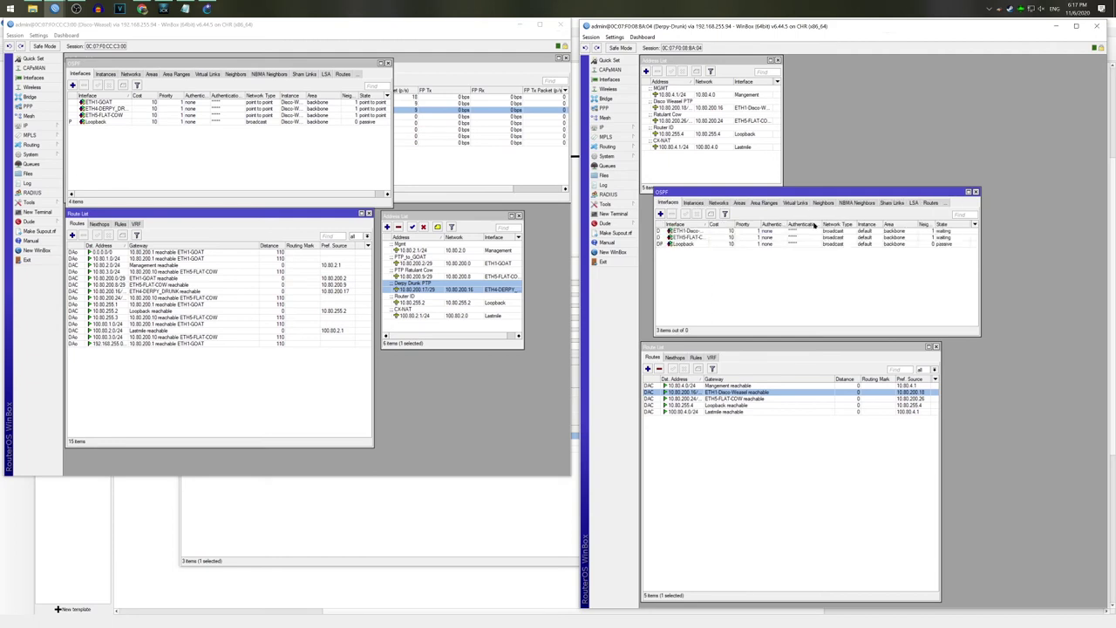
{"action": "double_click", "coordinate": [697, 245]}
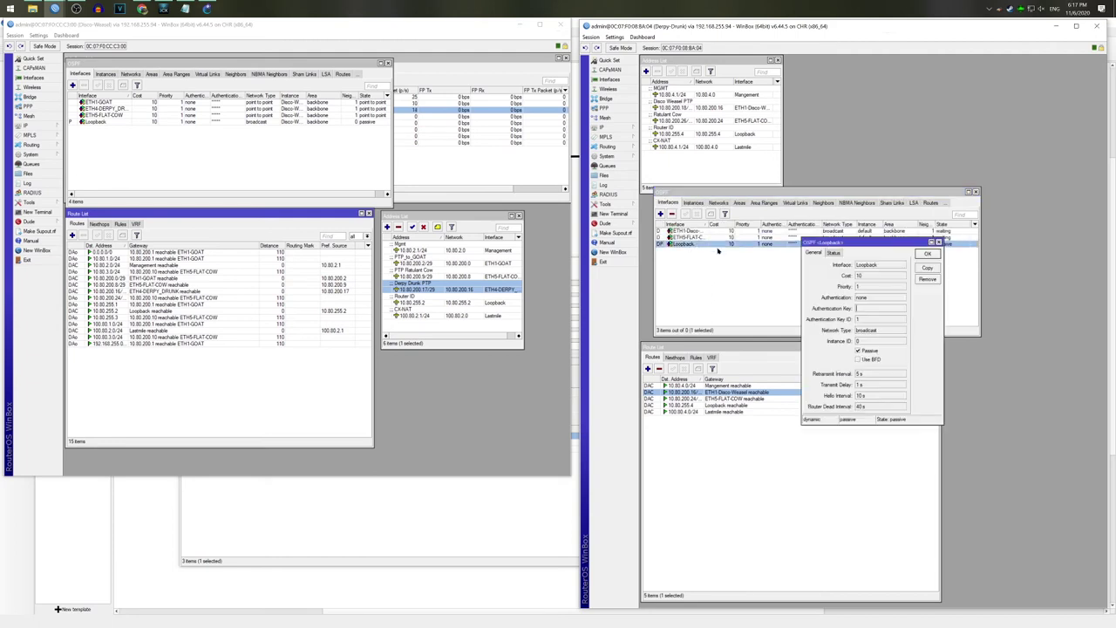
{"action": "left_click", "coordinate": [927, 268]}
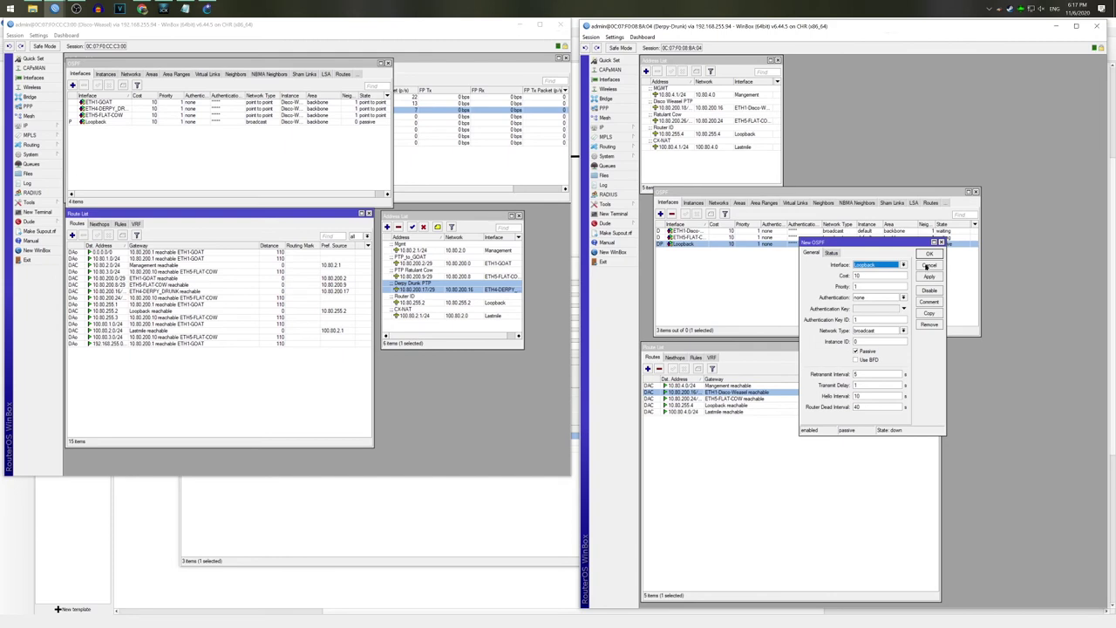
{"action": "left_click", "coordinate": [930, 253]}
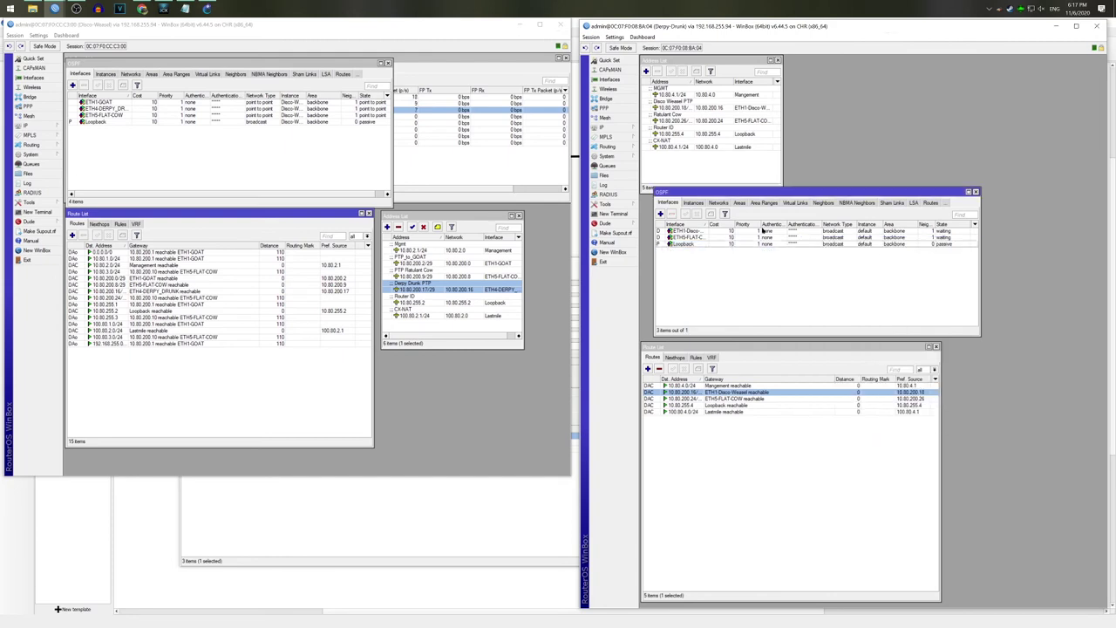
Step: Set the ETH5-FLAT-COW OSPF interface network type to point to point
{"action": "double_click", "coordinate": [714, 239]}
{"action": "left_click", "coordinate": [931, 312]}
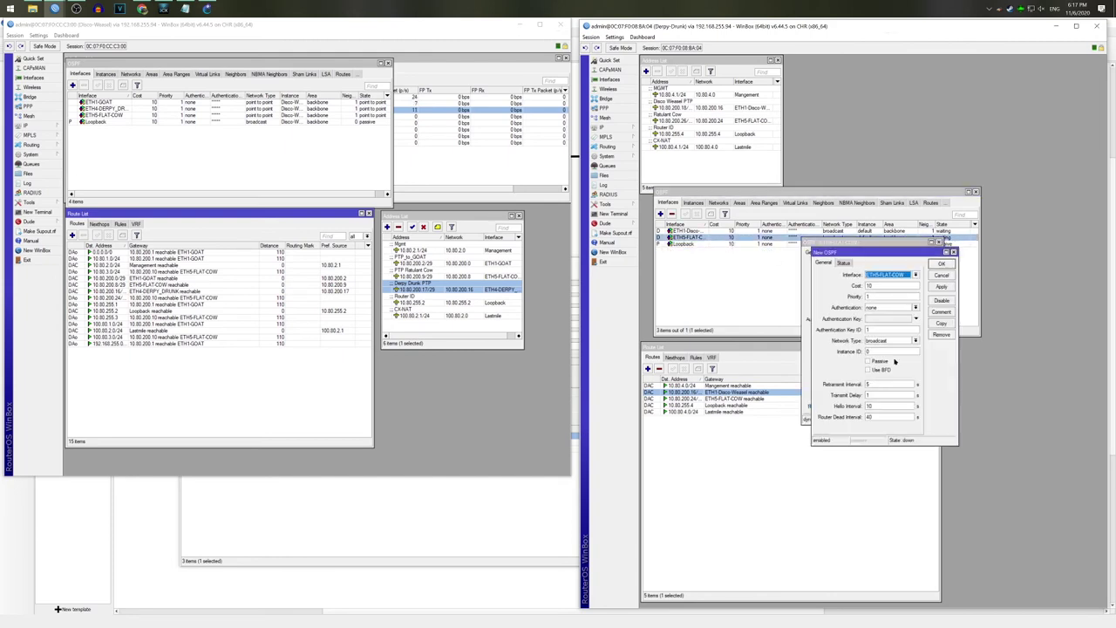
{"action": "left_click", "coordinate": [896, 341]}
{"action": "left_click", "coordinate": [889, 364]}
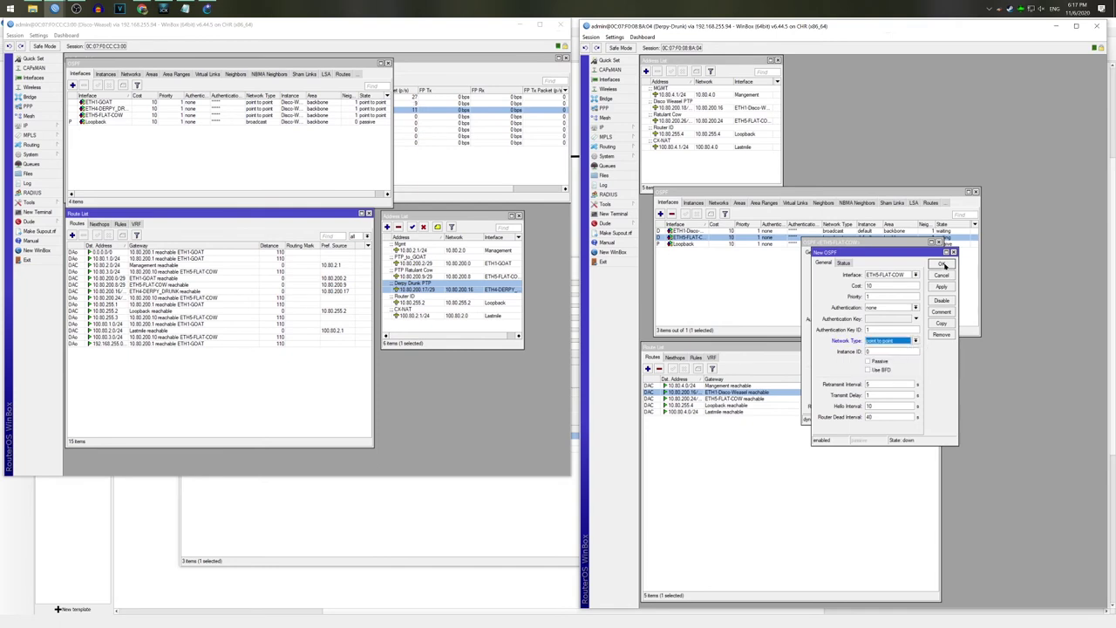
{"action": "left_click", "coordinate": [941, 263]}
Step: Set the ETH1-Disco-Weasel OSPF interface network type to point to point
{"action": "double_click", "coordinate": [695, 232]}
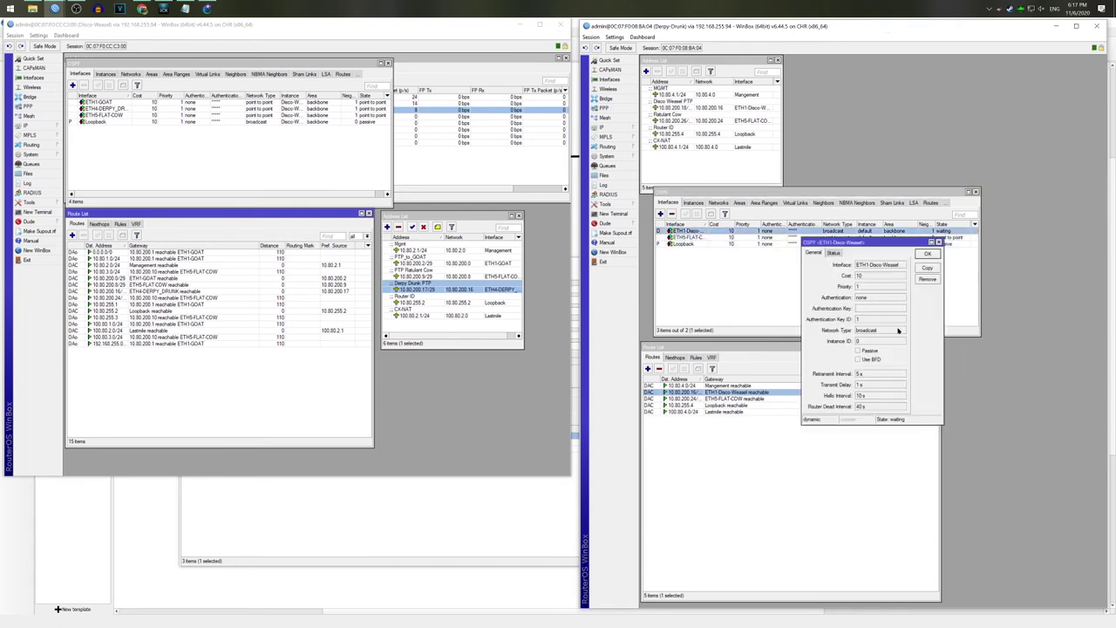
{"action": "left_click", "coordinate": [928, 267]}
{"action": "left_click", "coordinate": [896, 341]}
{"action": "left_click", "coordinate": [890, 364]}
{"action": "left_click", "coordinate": [940, 263]}
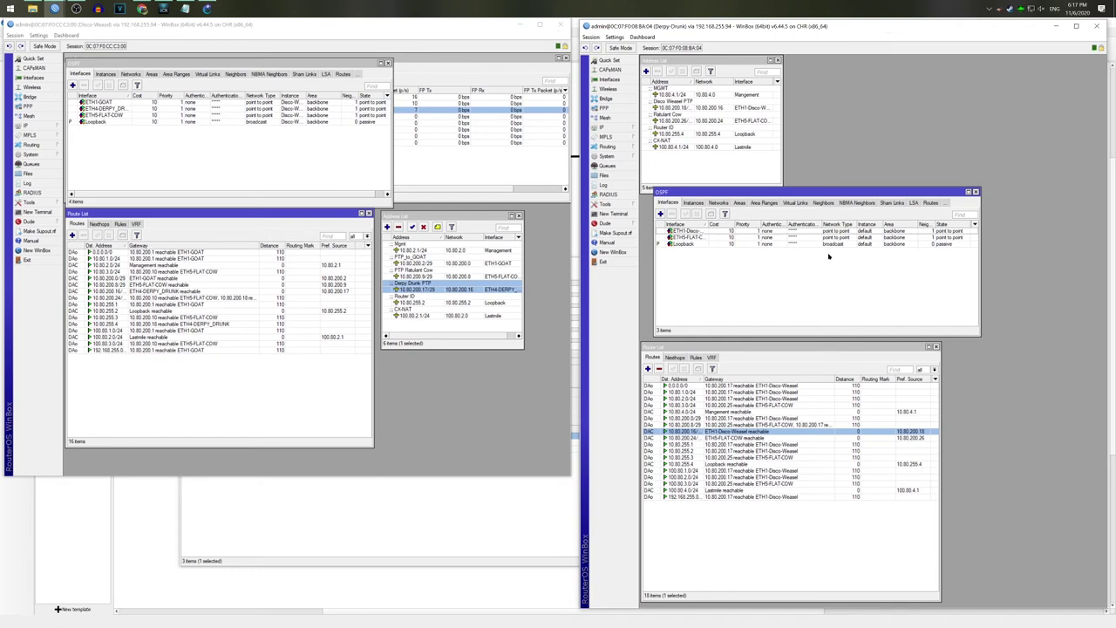
Step: Enlarge the route list and check the OSPF-learned routes on Derpy-Drunk and Disco-Weasel
{"action": "left_click_drag", "start_coordinate": [292, 447], "coordinate": [293, 469]}
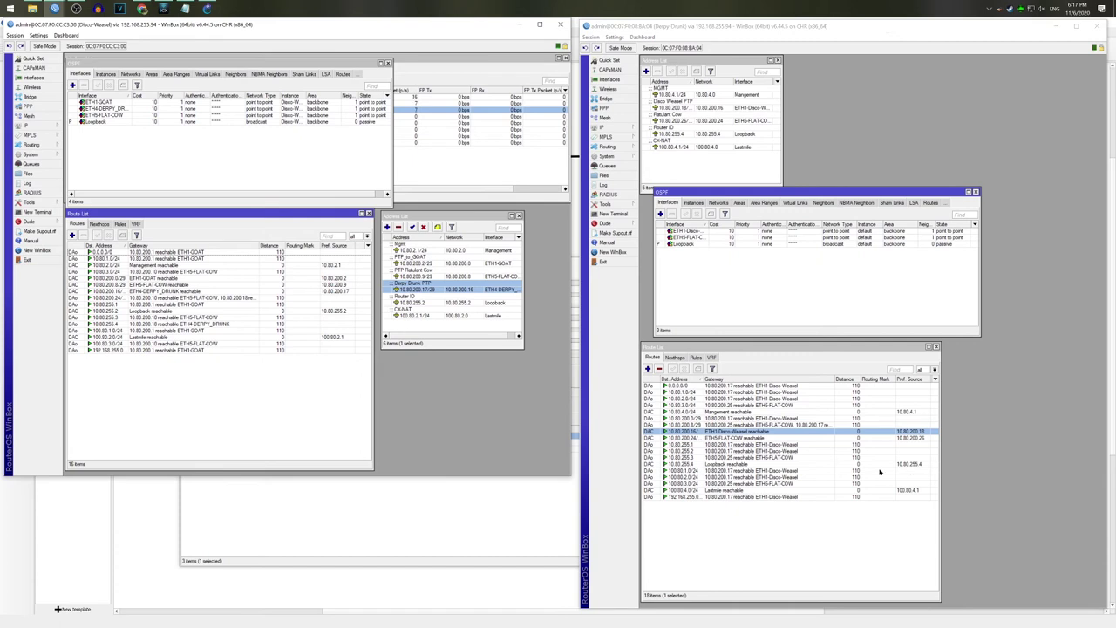
{"action": "left_click", "coordinate": [751, 496]}
{"action": "left_click", "coordinate": [755, 431]}
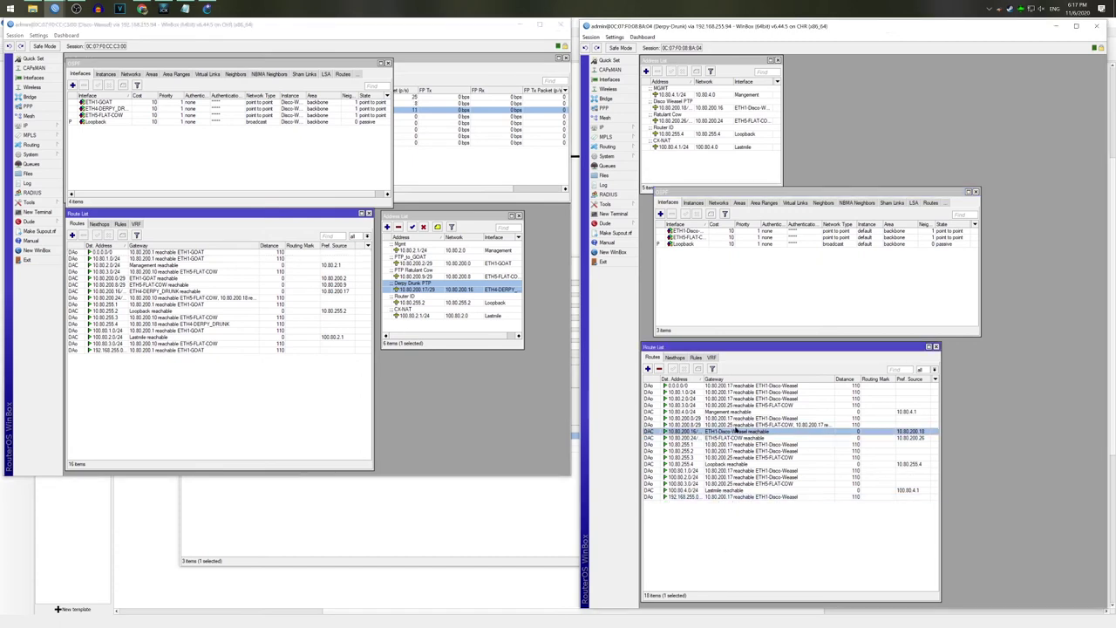
{"action": "left_click", "coordinate": [165, 305]}
{"action": "left_click", "coordinate": [157, 265]}
Step: On Ratulant-cow, close the OSPF and Address List windows and review its full IP Routes list
{"action": "left_click", "coordinate": [152, 272]}
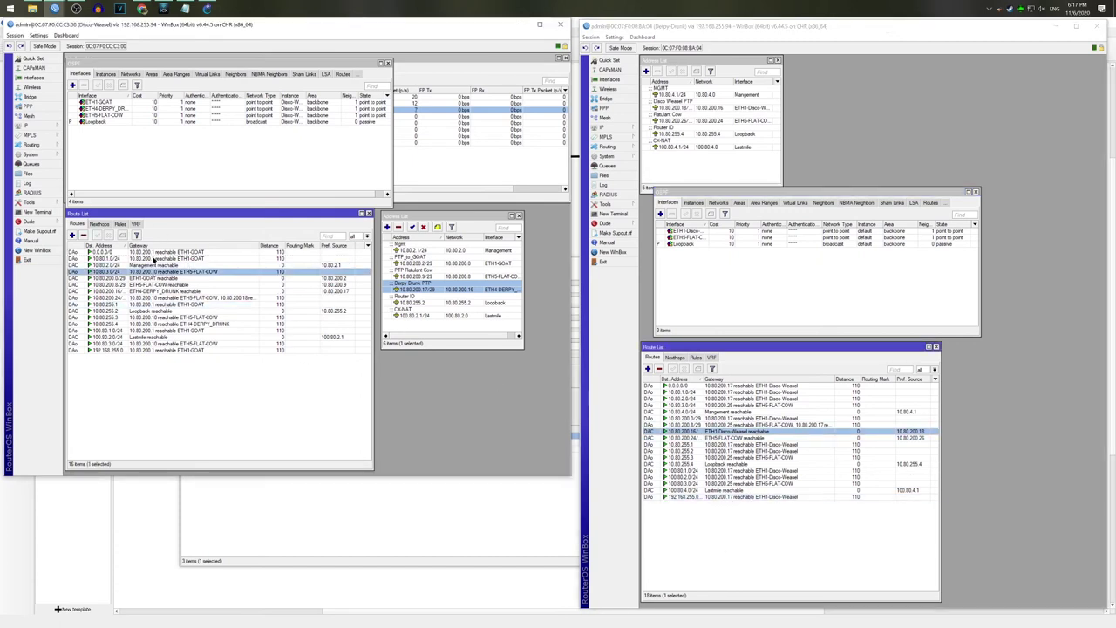
{"action": "left_click", "coordinate": [54, 7]}
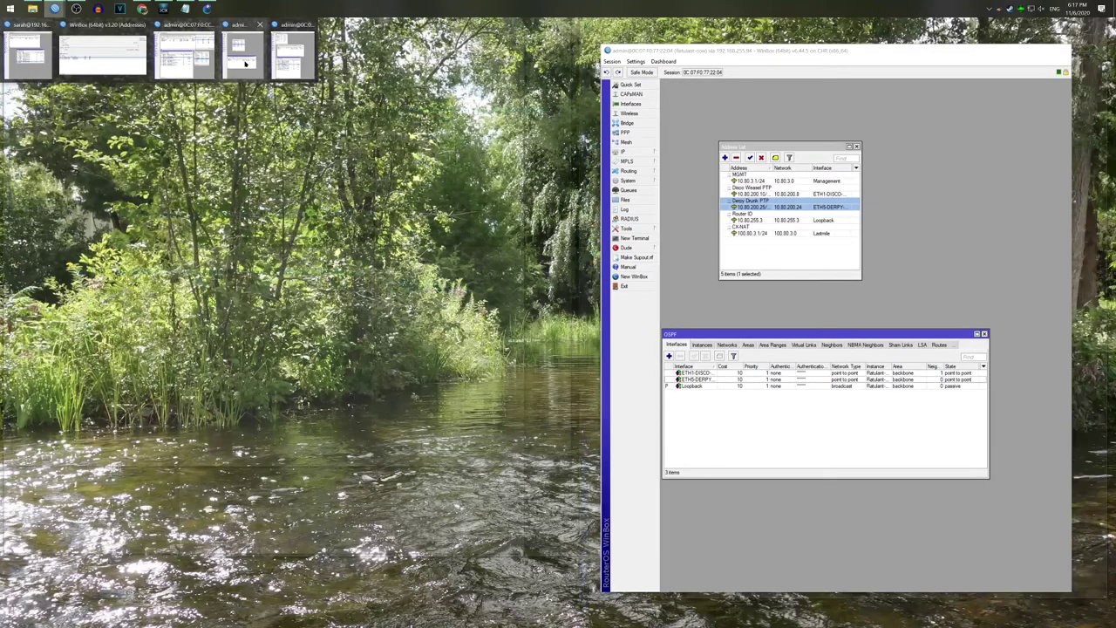
{"action": "mouse_move", "coordinate": [295, 64]}
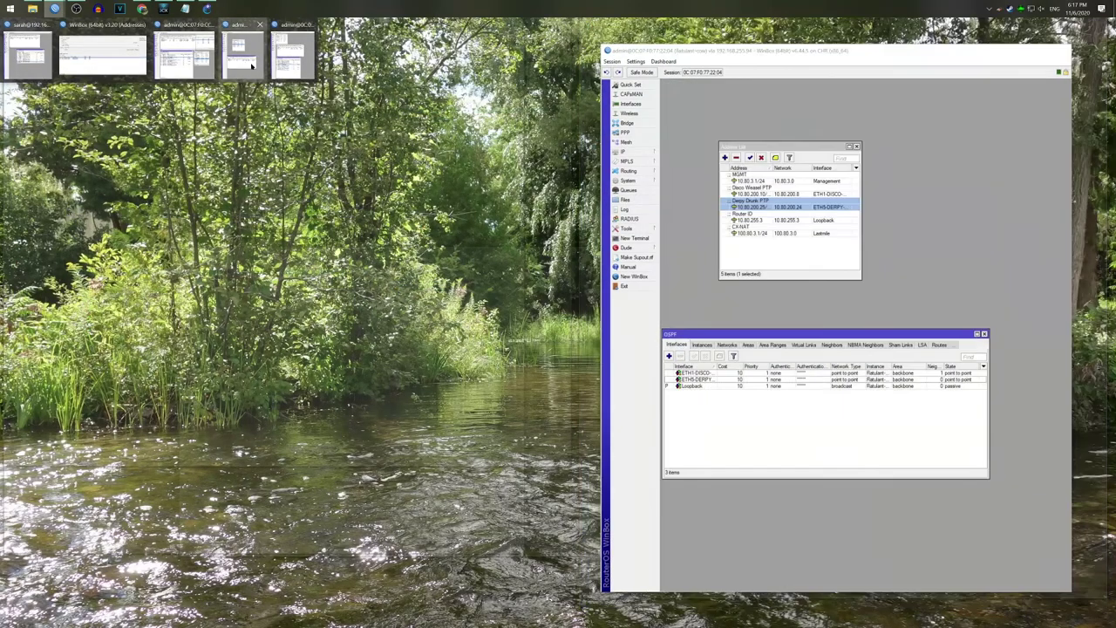
{"action": "left_click", "coordinate": [242, 56]}
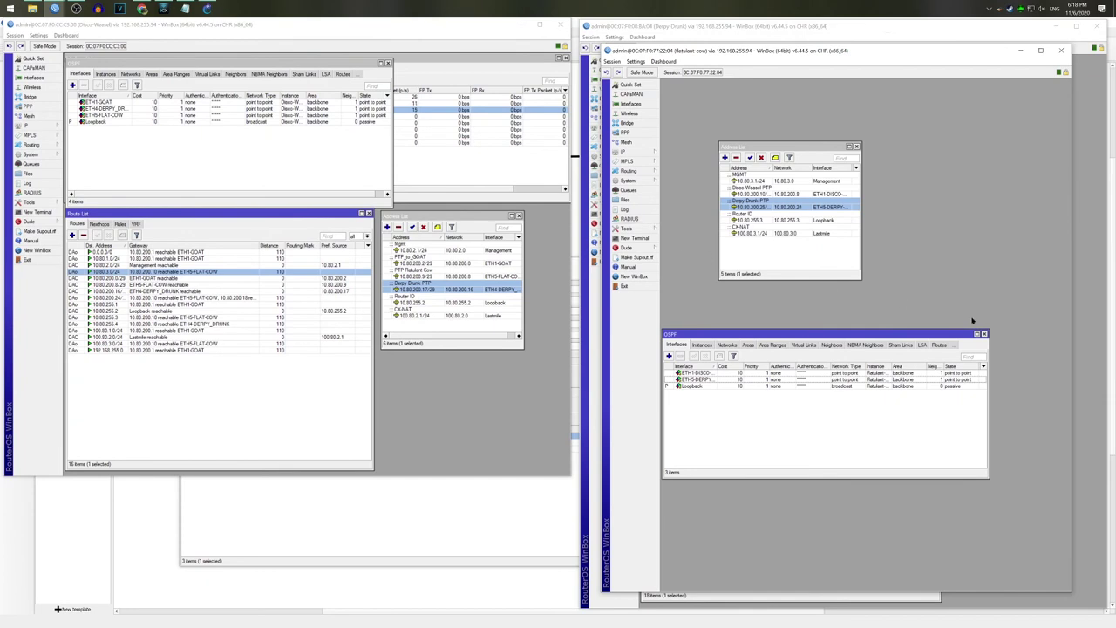
{"action": "left_click", "coordinate": [984, 334]}
{"action": "left_click", "coordinate": [856, 145]}
{"action": "left_click", "coordinate": [636, 153]}
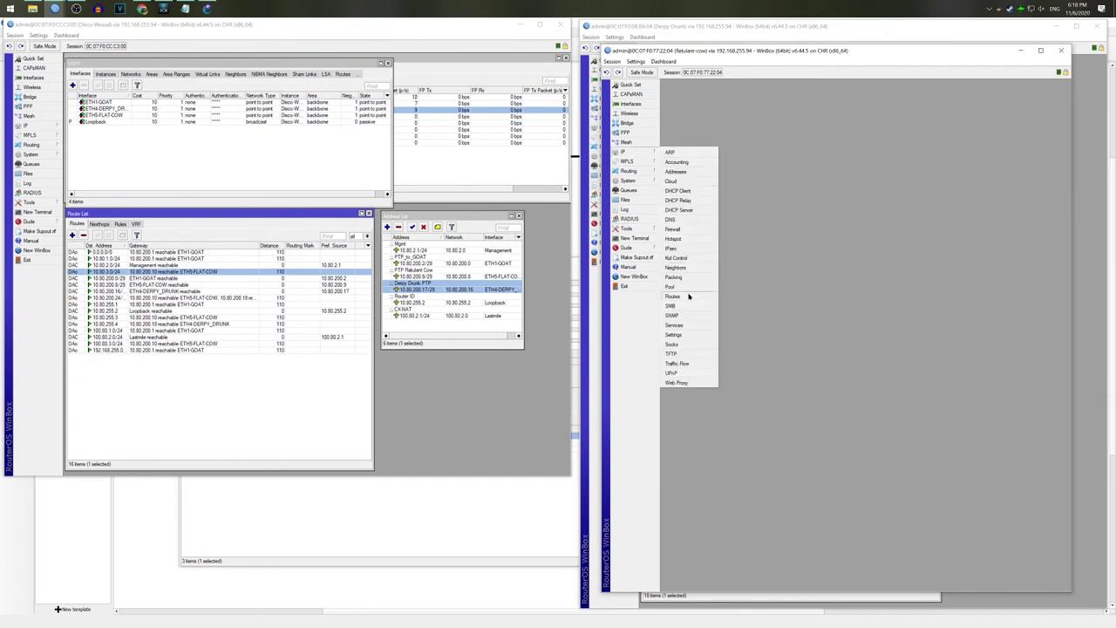
{"action": "left_click", "coordinate": [689, 296]}
{"action": "left_click_drag", "start_coordinate": [829, 412], "coordinate": [829, 523]}
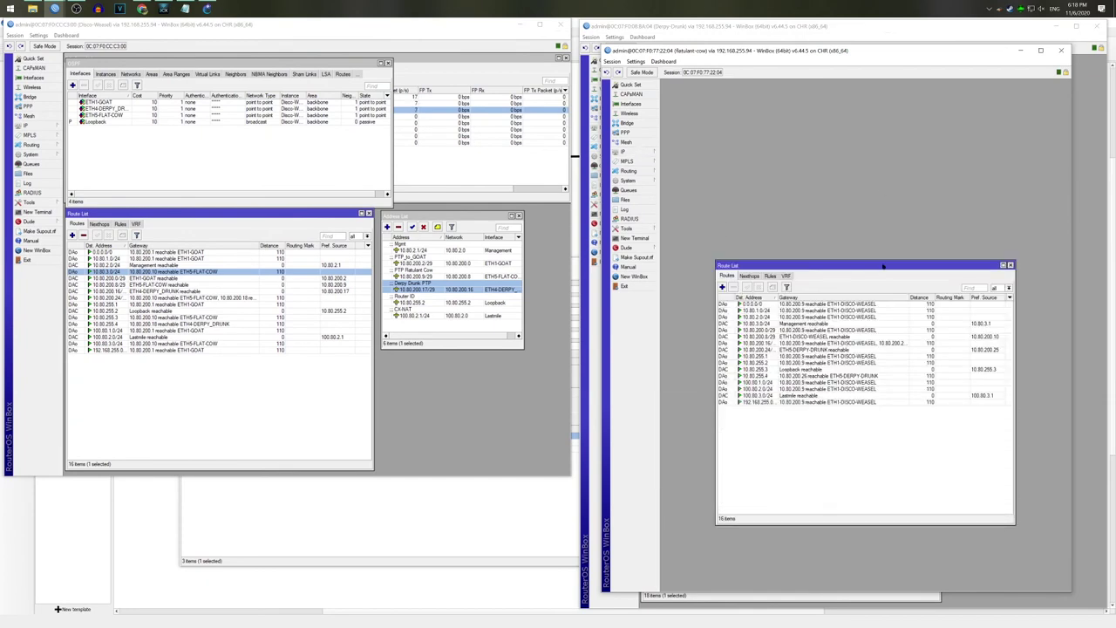
Step: Show Derpy-Drunk's OSPF instances list with the default instance
{"action": "left_click", "coordinate": [829, 25]}
{"action": "left_click", "coordinate": [700, 206]}
{"action": "left_click", "coordinate": [695, 203]}
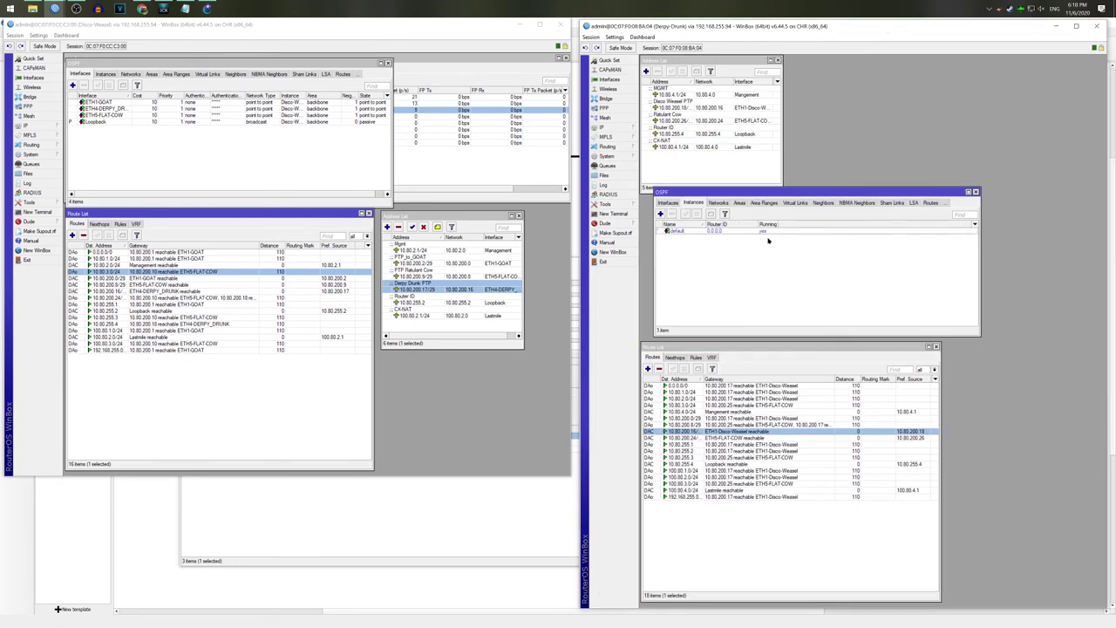
Step: Rename the default OSPF instance to Derpy-Drunk with router ID 10.80.255.4
{"action": "double_click", "coordinate": [762, 231]}
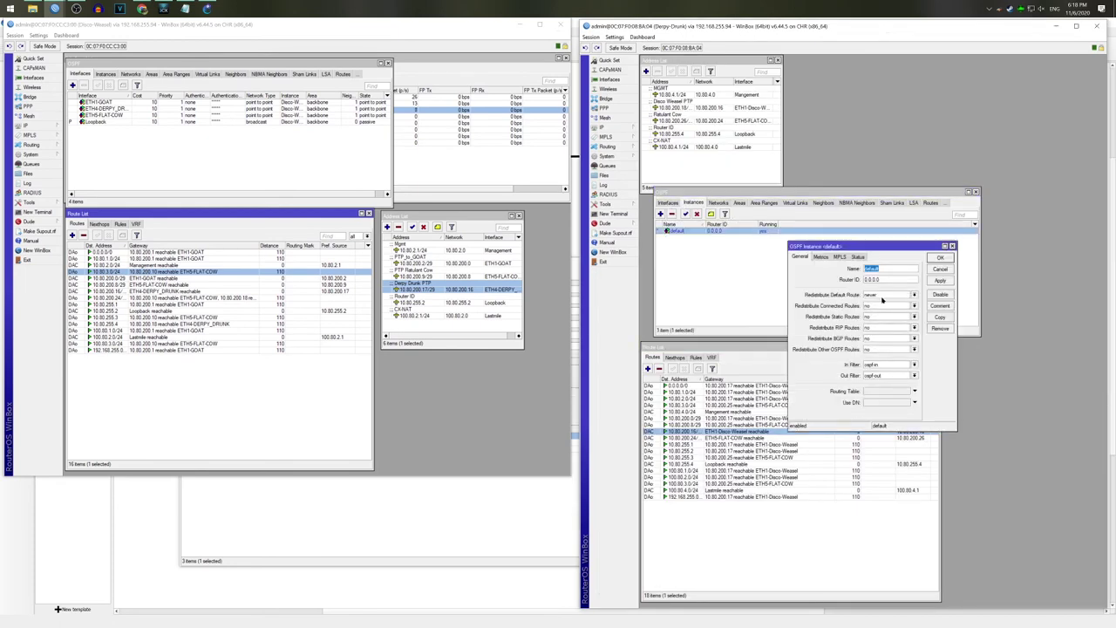
{"action": "left_click", "coordinate": [886, 279]}
{"action": "type", "text": "10.80.255.4"}
{"action": "left_click", "coordinate": [889, 271]}
{"action": "type", "text": "Derpy-Drunk"}
Step: Redistribute connected and static routes as type 1, then apply and close the instance
{"action": "left_click", "coordinate": [881, 306]}
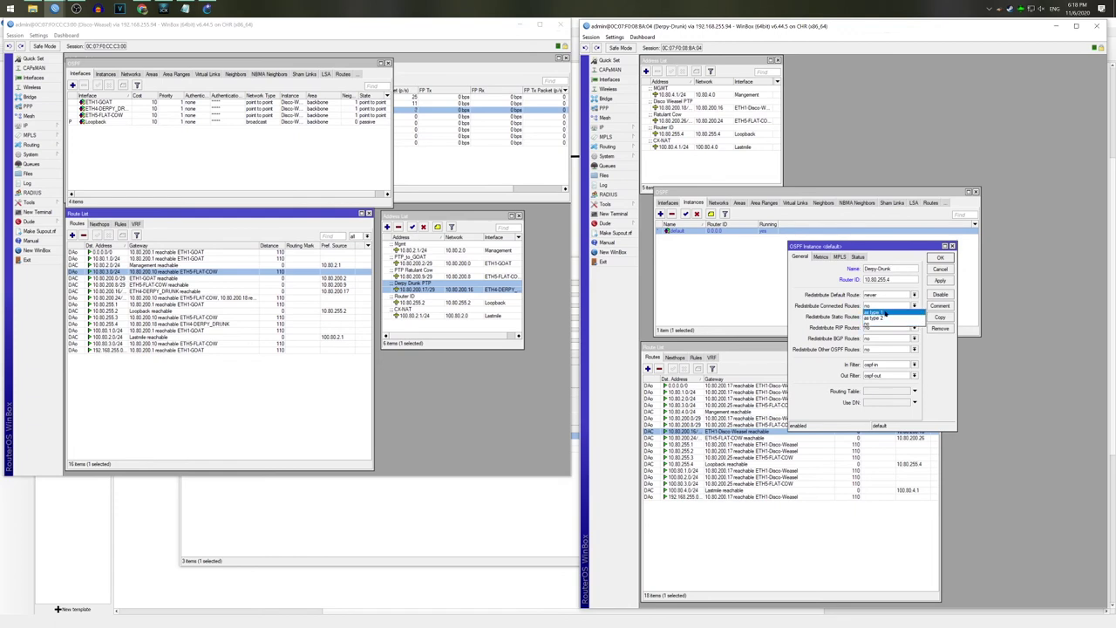
{"action": "left_click", "coordinate": [893, 312]}
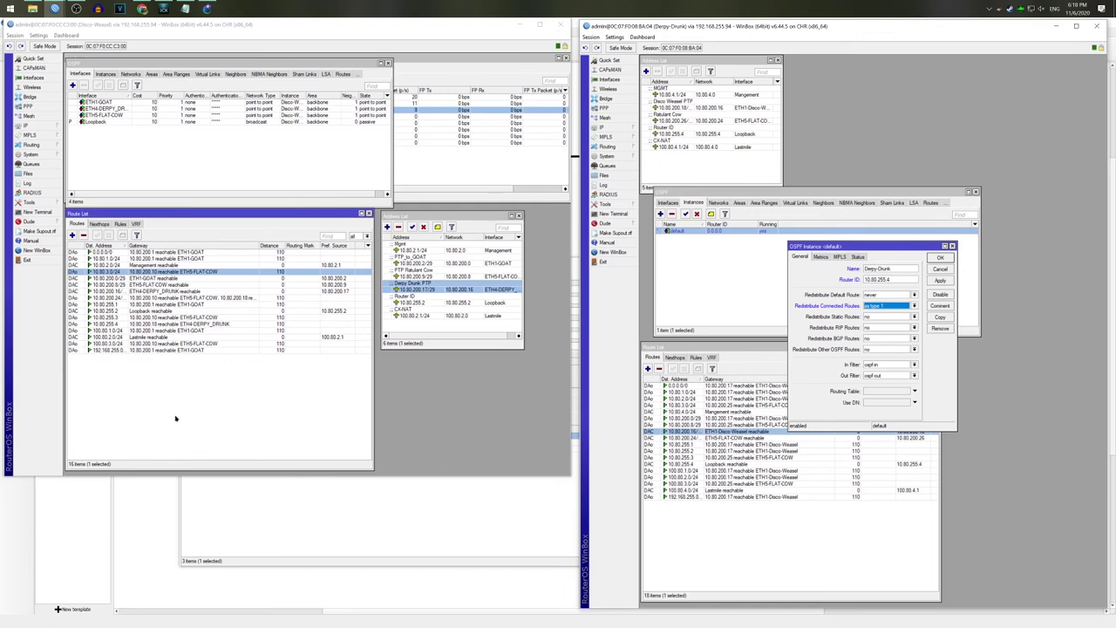
{"action": "left_click", "coordinate": [871, 316]}
{"action": "left_click", "coordinate": [893, 327]}
{"action": "left_click", "coordinate": [941, 280]}
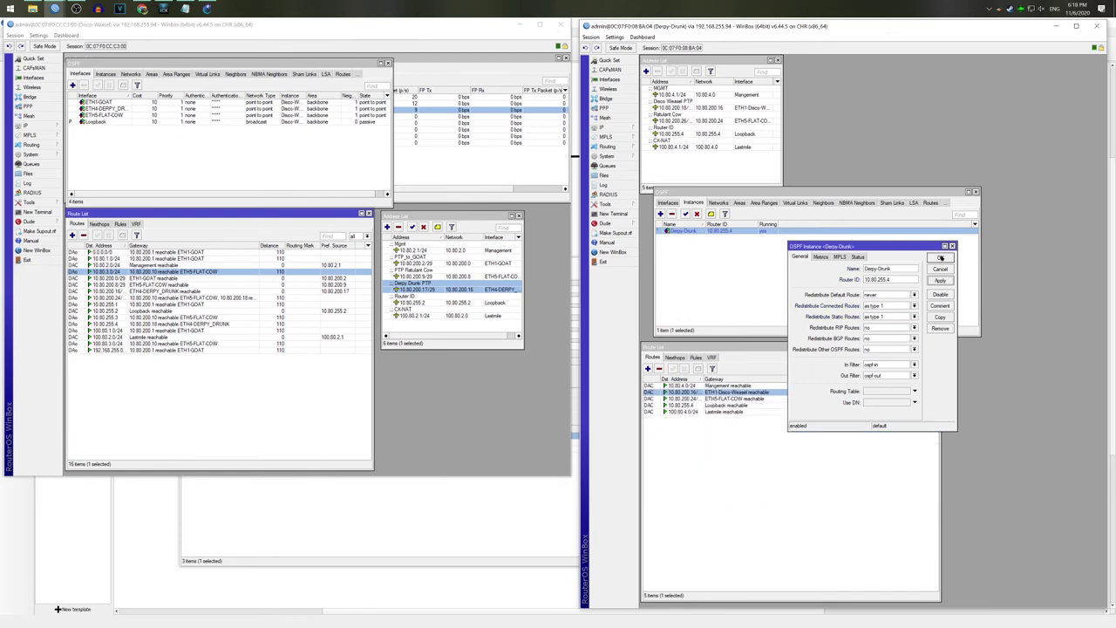
{"action": "left_click", "coordinate": [940, 257]}
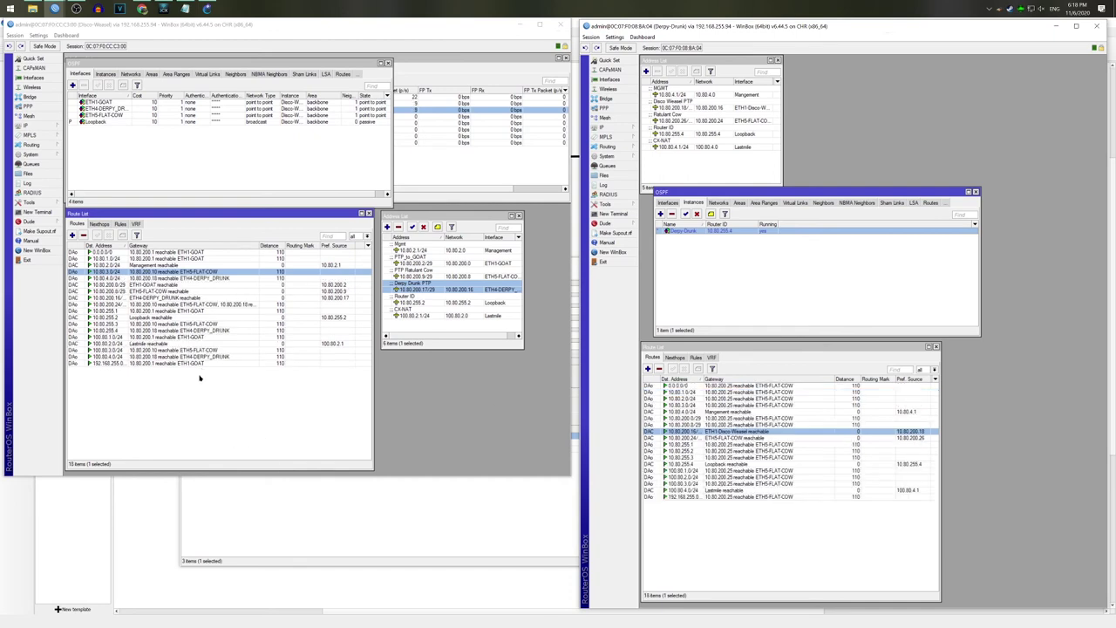
Step: Inspect the 0.0.0.0/0 route, then review Derpy-Drunk's OSPF networks, instances and interfaces
{"action": "left_click", "coordinate": [708, 385]}
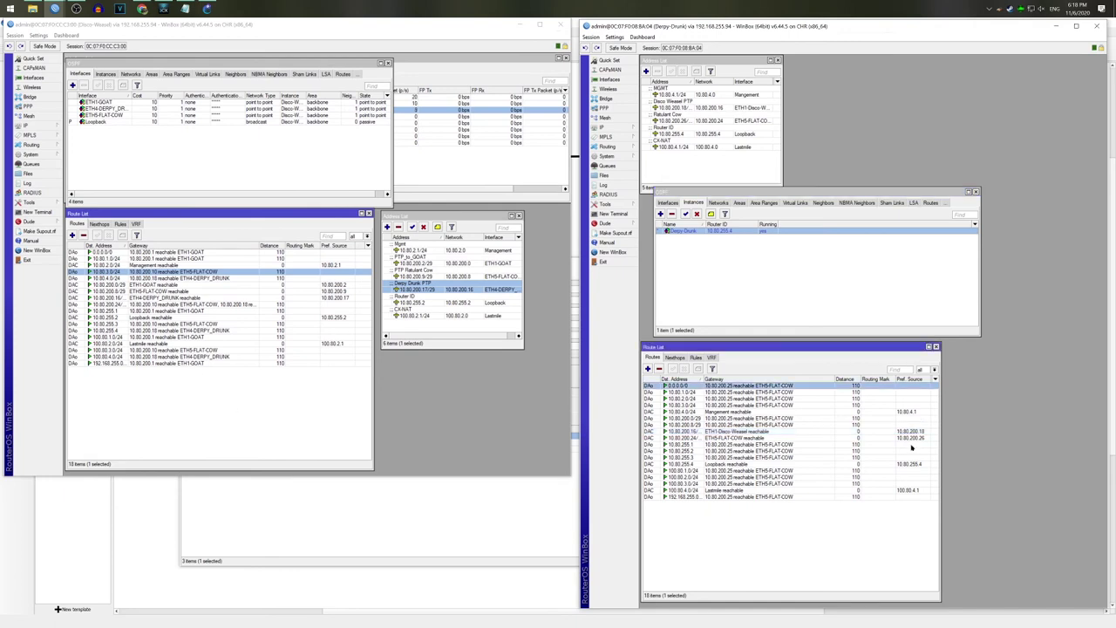
{"action": "left_click", "coordinate": [719, 203]}
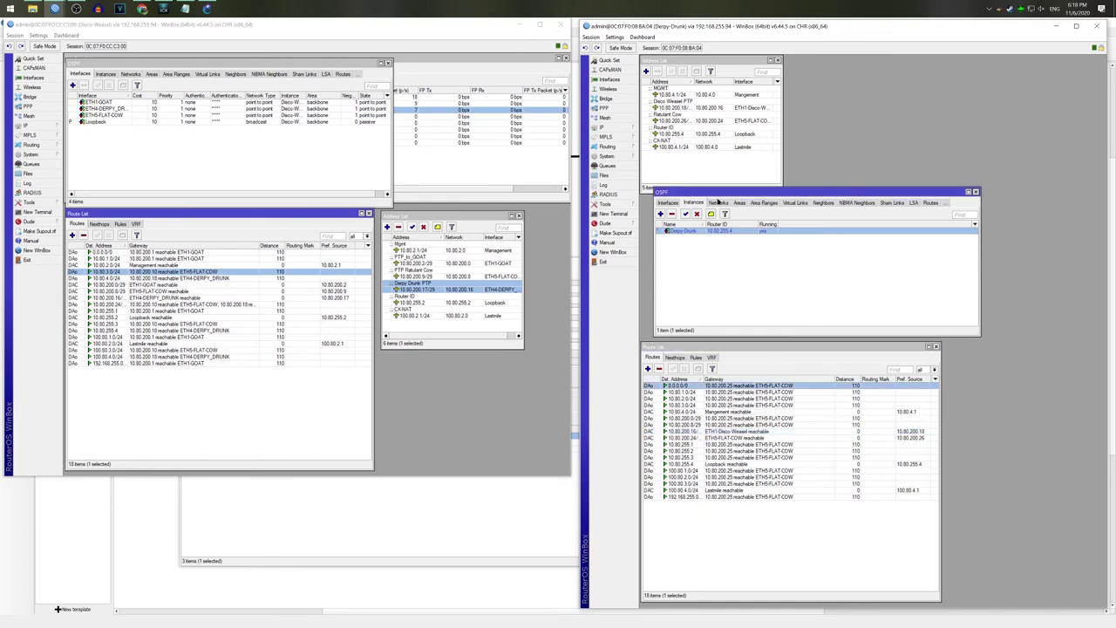
{"action": "left_click", "coordinate": [677, 203]}
{"action": "left_click", "coordinate": [670, 203]}
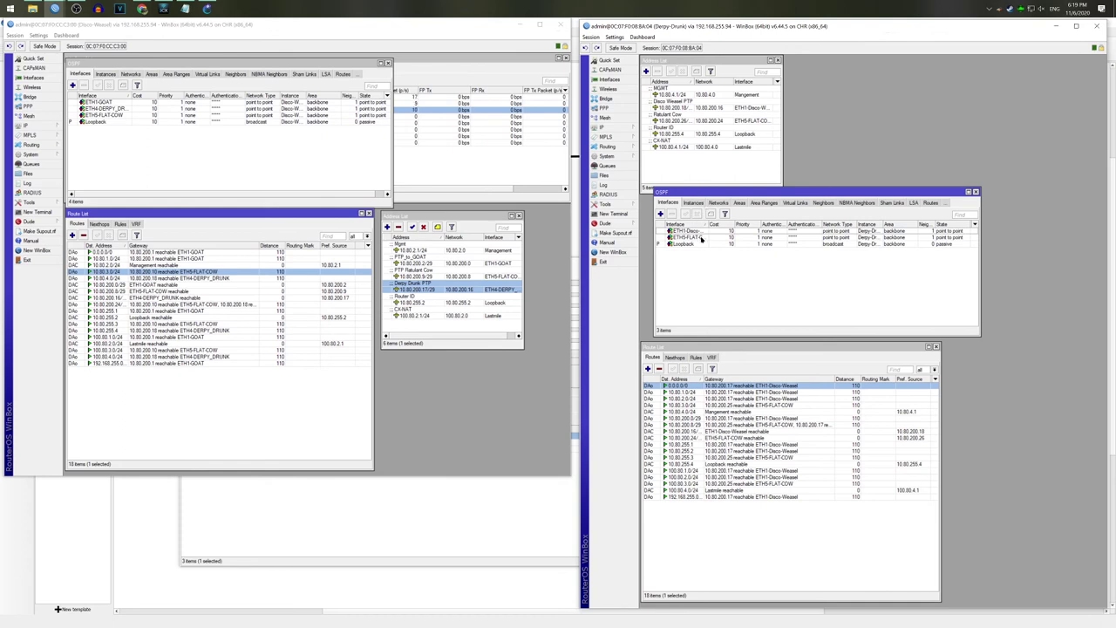
{"action": "left_click_drag", "start_coordinate": [708, 225], "coordinate": [734, 227]}
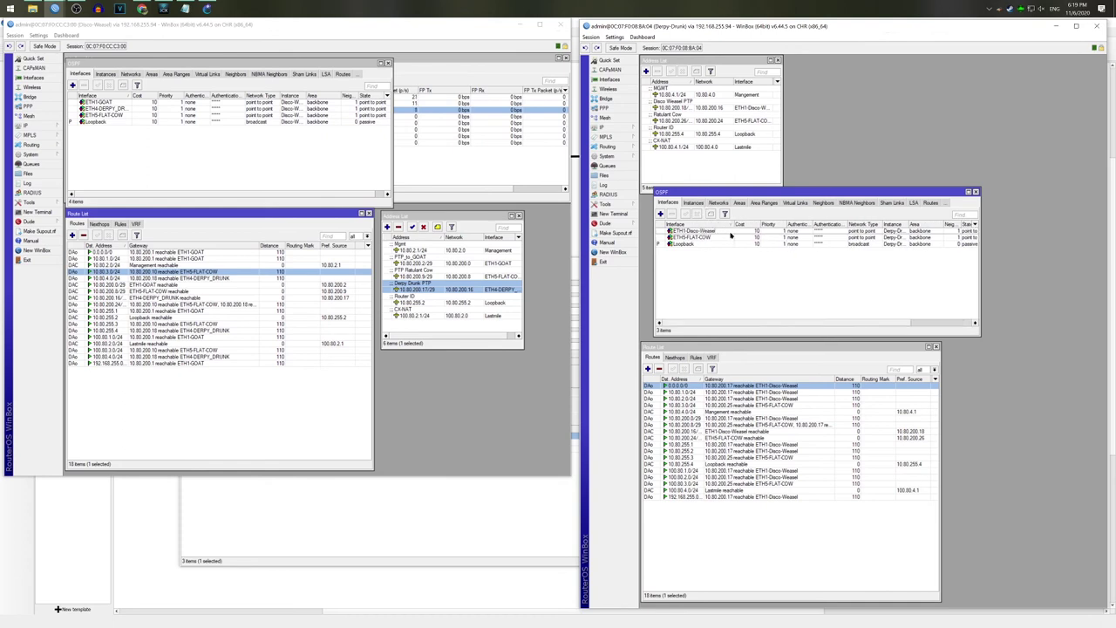
{"action": "left_click", "coordinate": [724, 238]}
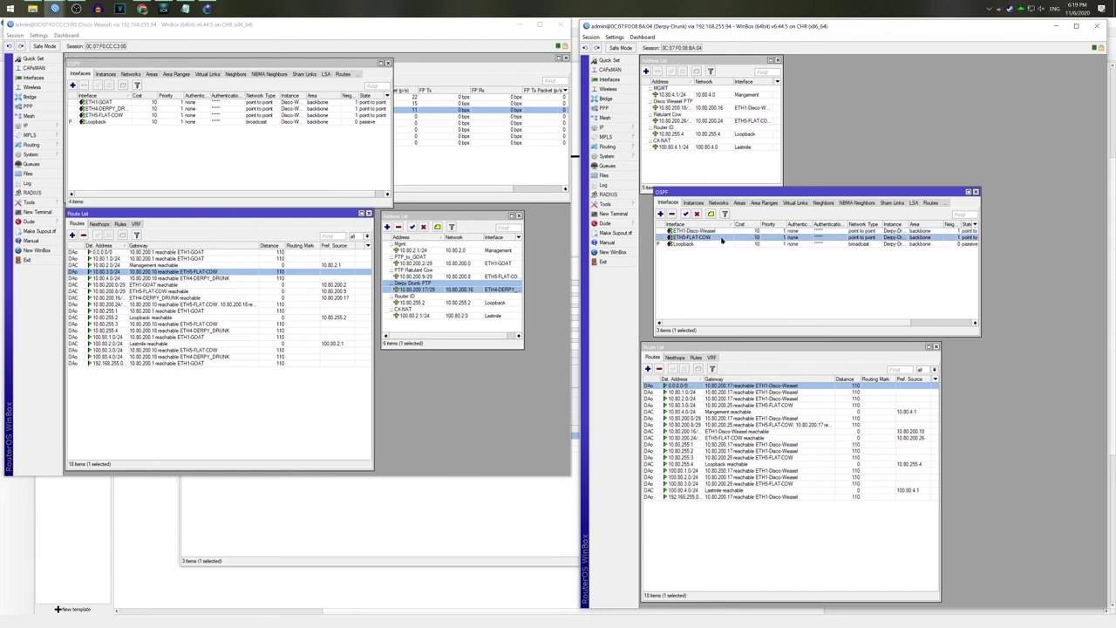
{"action": "left_click", "coordinate": [723, 245]}
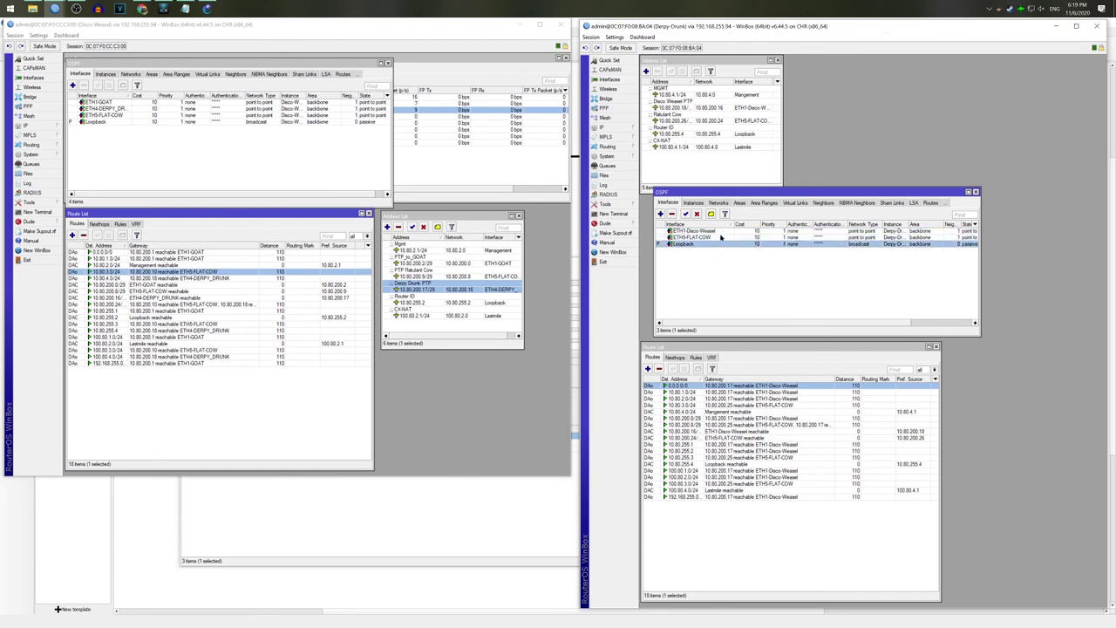
{"action": "double_click", "coordinate": [721, 237]}
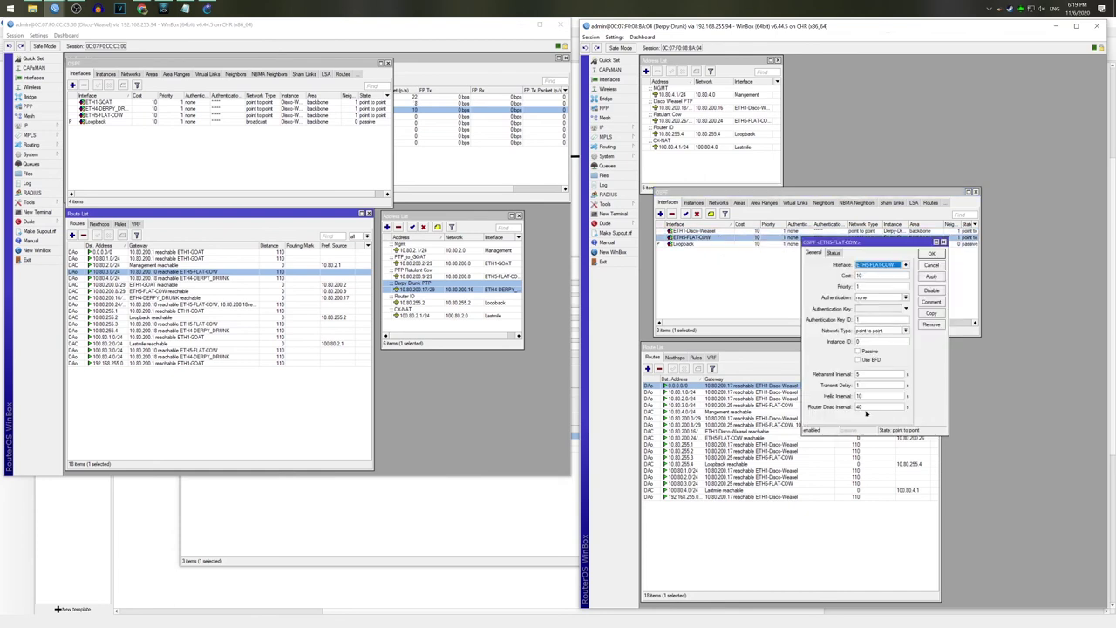
{"action": "double_click", "coordinate": [867, 396]}
{"action": "left_click", "coordinate": [871, 407]}
{"action": "left_click", "coordinate": [885, 408]}
{"action": "left_click", "coordinate": [907, 331]}
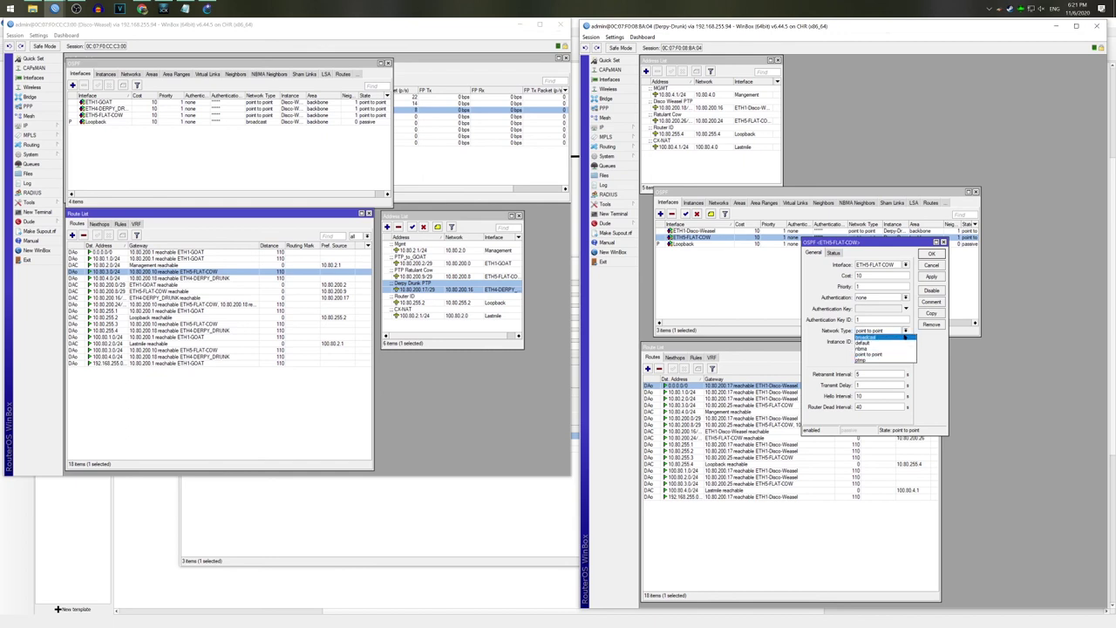
{"action": "left_click", "coordinate": [927, 340]}
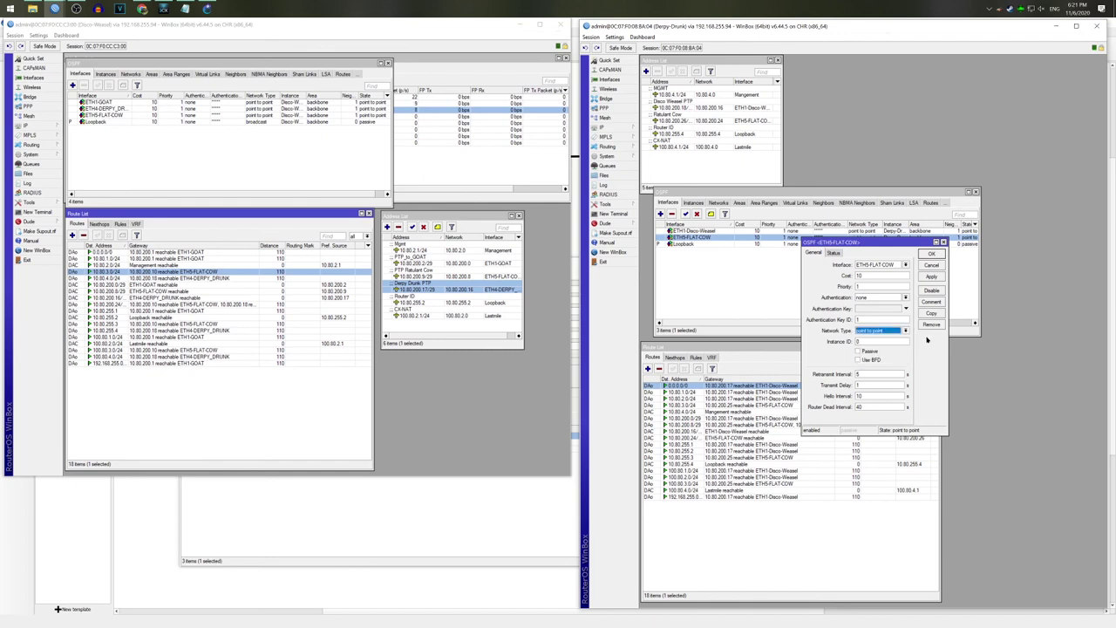
{"action": "left_click", "coordinate": [940, 253]}
{"action": "left_click", "coordinate": [744, 272]}
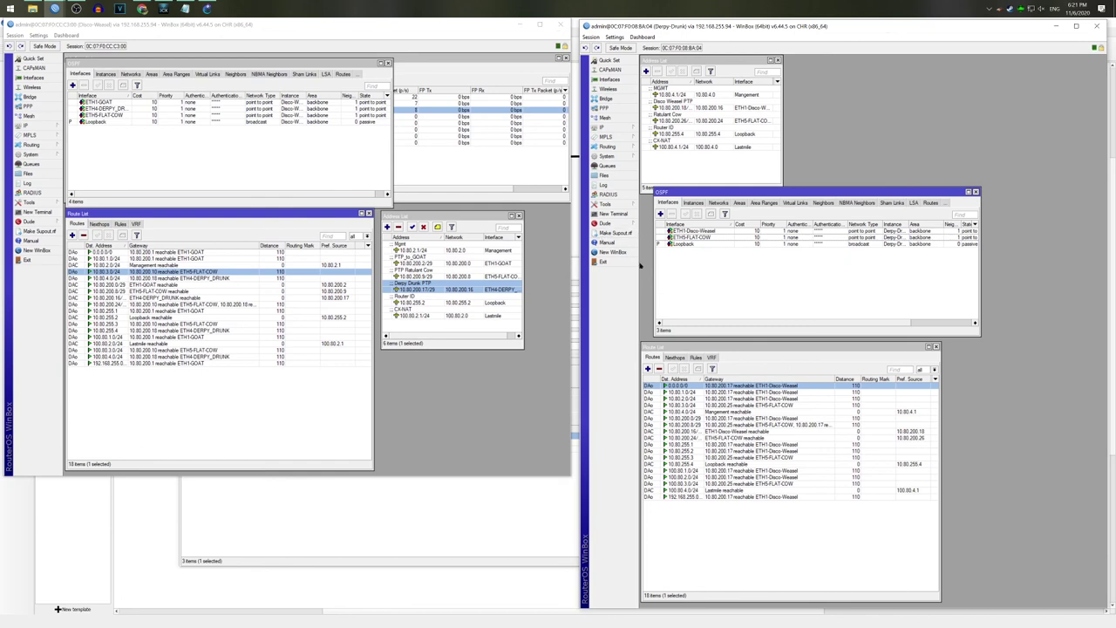
{"action": "left_click", "coordinate": [78, 582]}
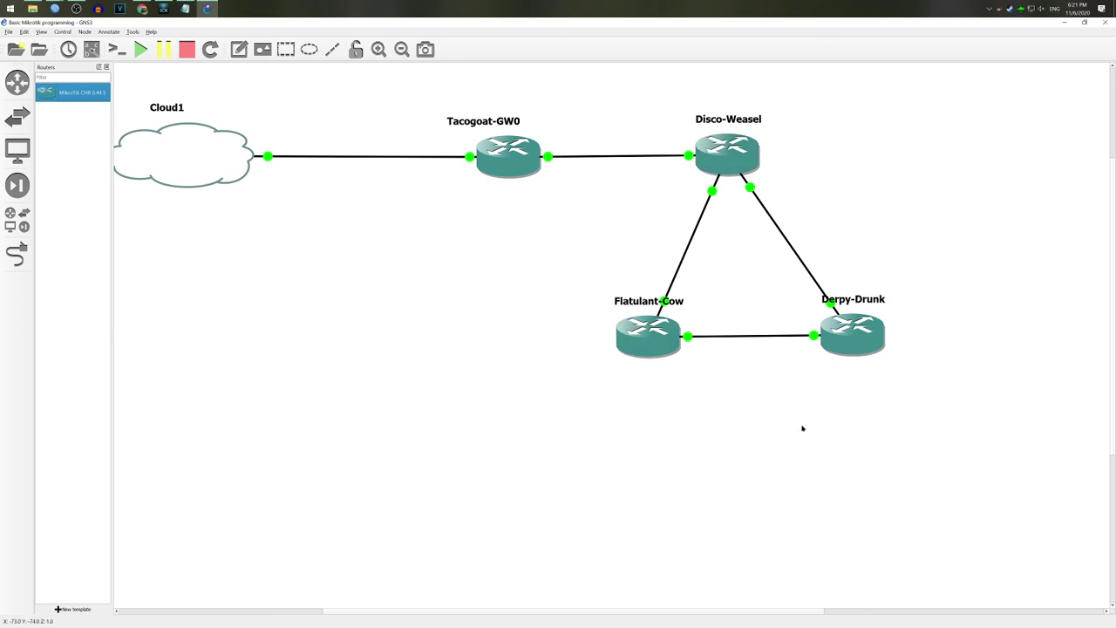
Step: In the WinBox loader, review the RoMON neighbors and disconnect from RoMON
{"action": "mouse_move", "coordinate": [54, 7]}
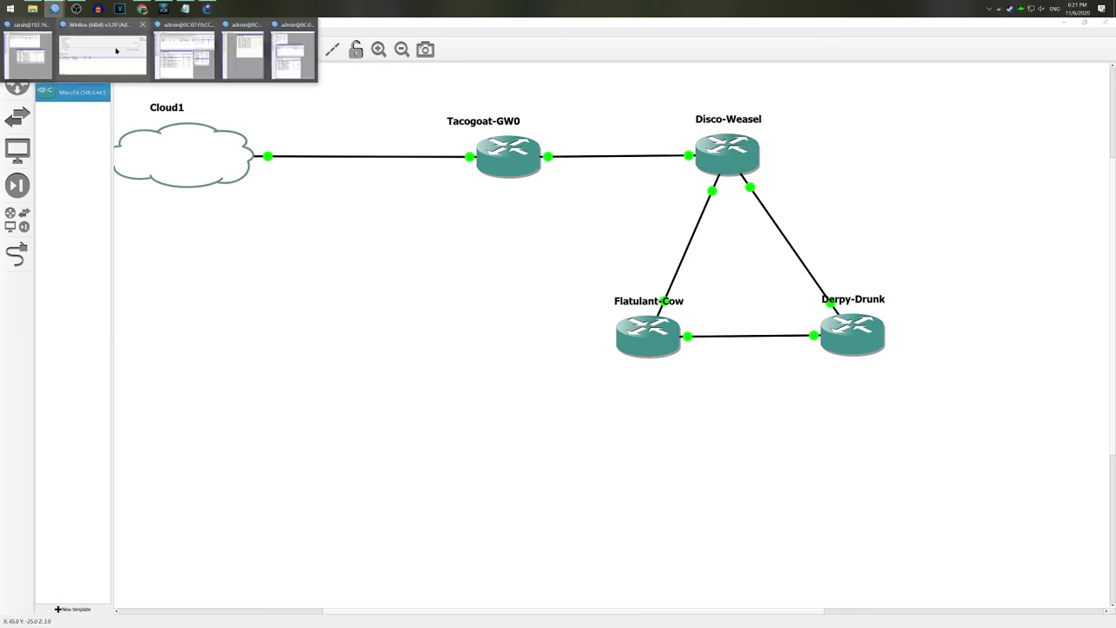
{"action": "left_click", "coordinate": [102, 53]}
{"action": "left_click", "coordinate": [397, 448]}
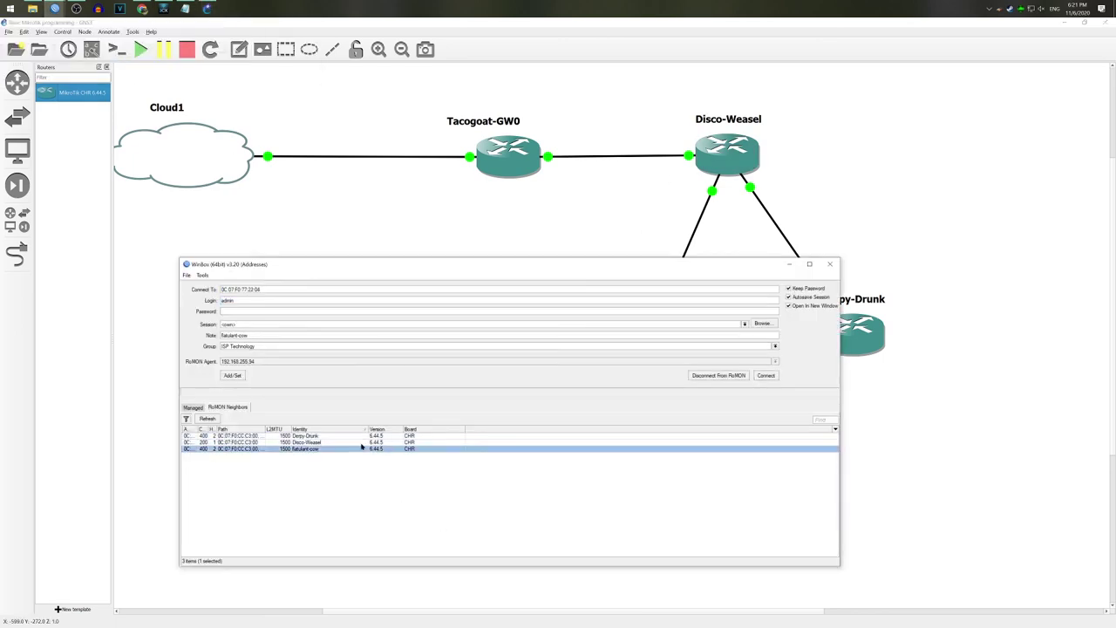
{"action": "left_click", "coordinate": [362, 443]}
{"action": "left_click", "coordinate": [341, 436]}
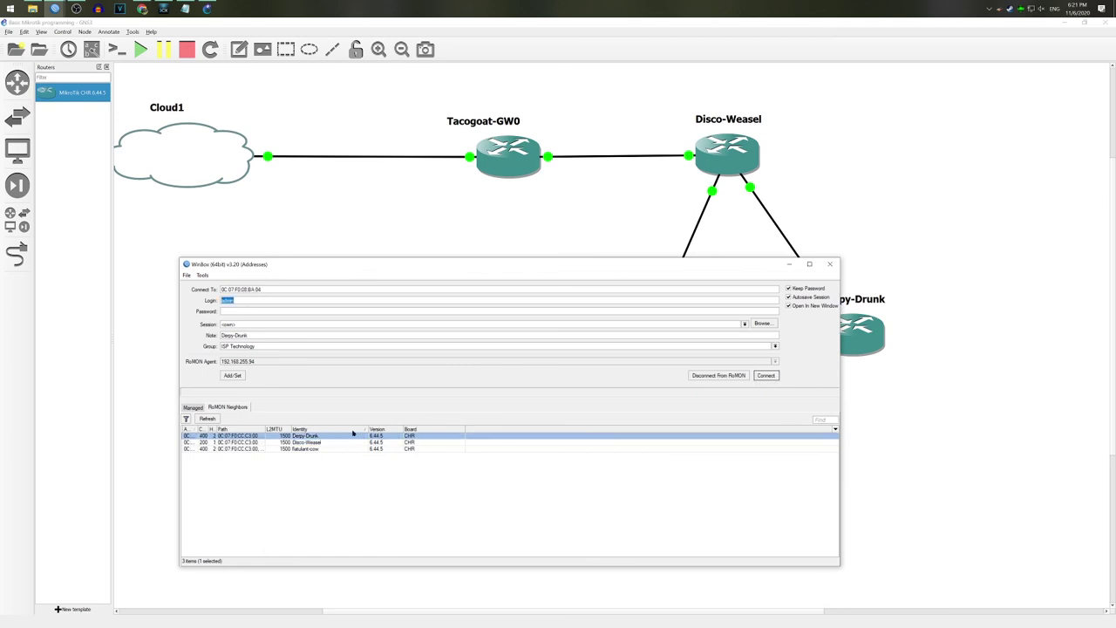
{"action": "left_click", "coordinate": [729, 377]}
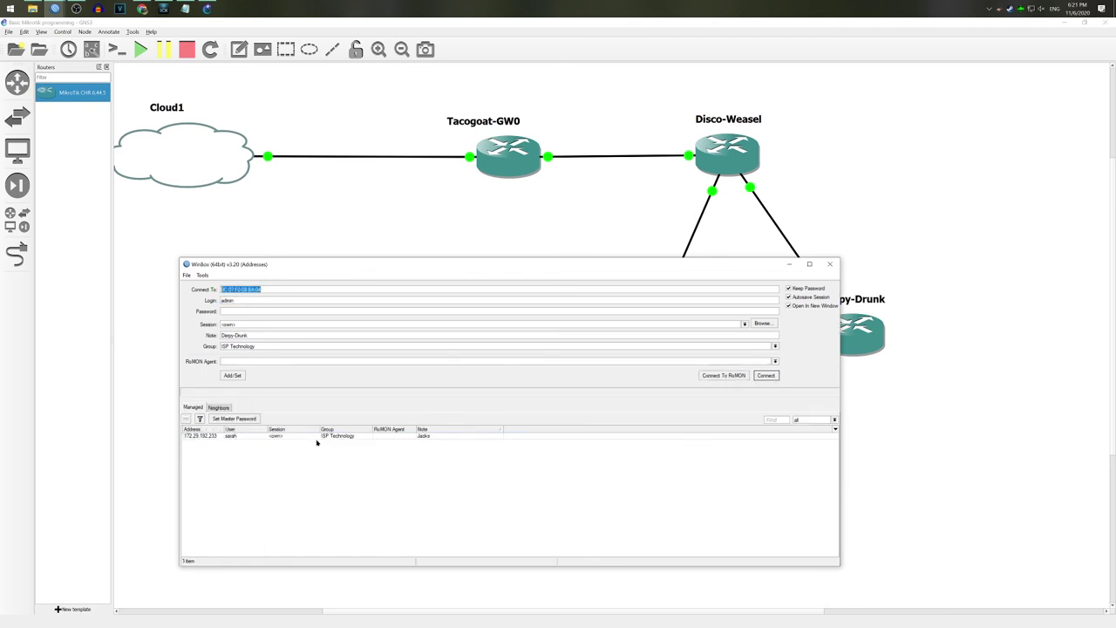
Step: Refresh the ordinary Neighbors list, then bring the TacoGoat-GW0 session to the front
{"action": "left_click", "coordinate": [219, 408]}
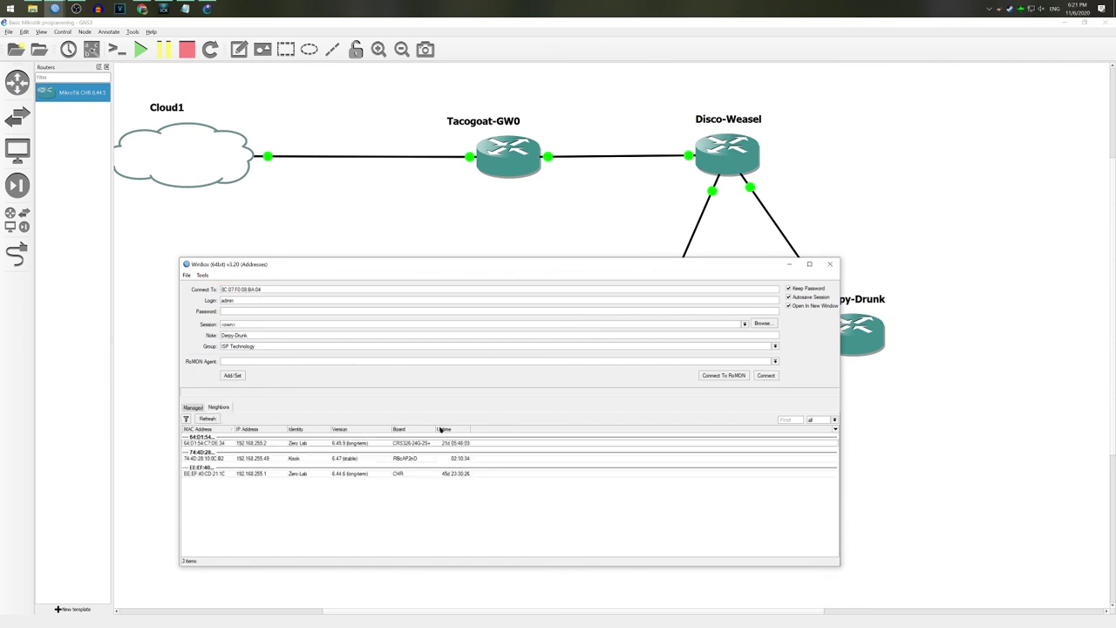
{"action": "key", "text": "Return"}
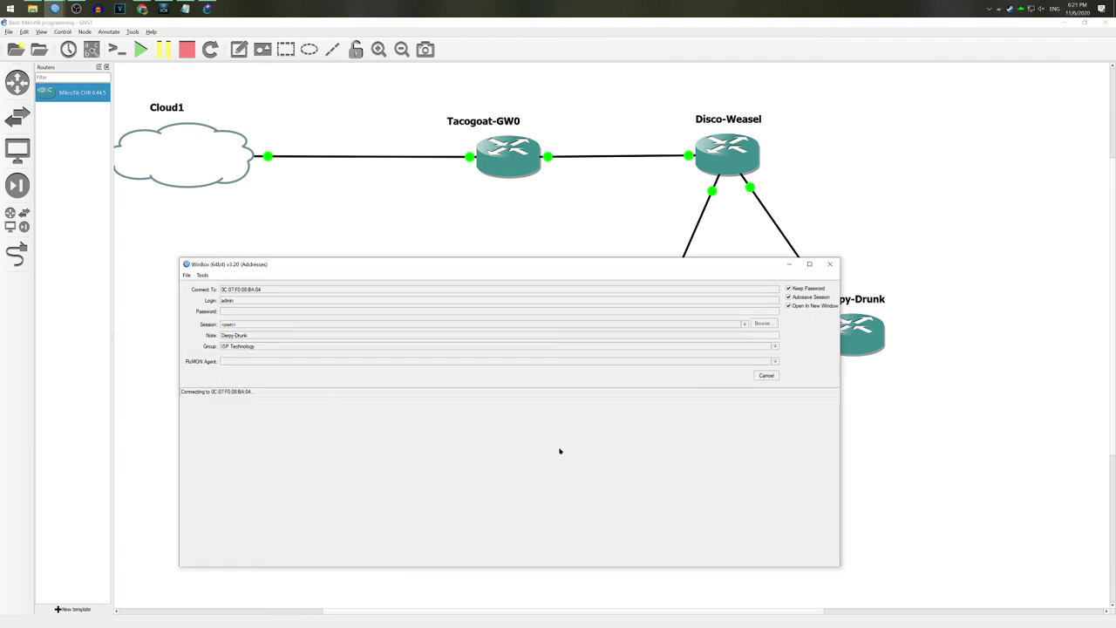
{"action": "left_click", "coordinate": [766, 375]}
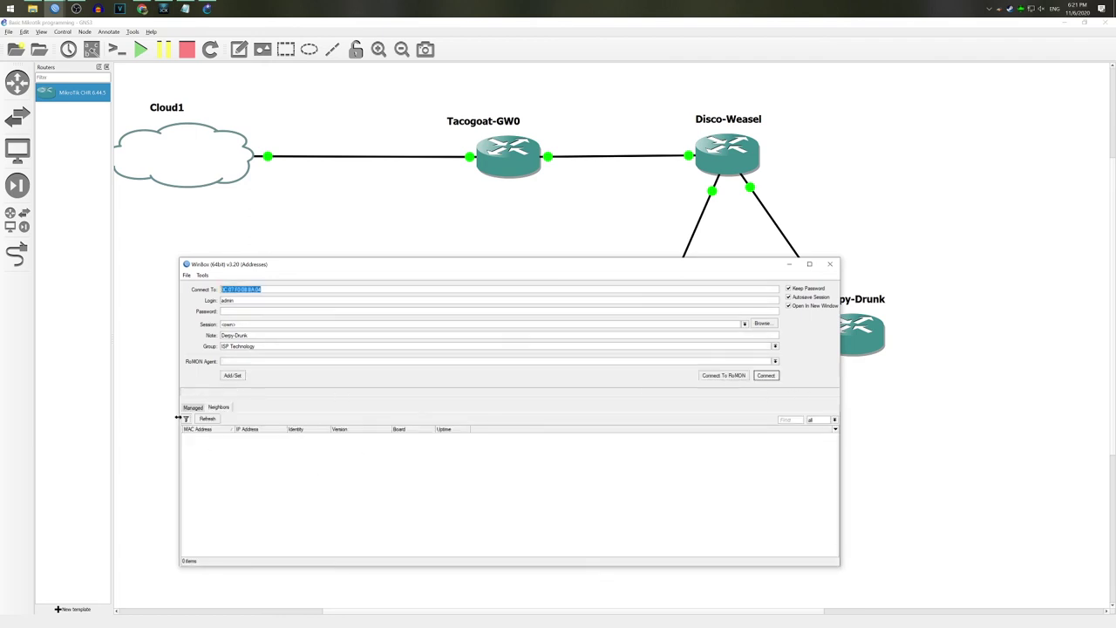
{"action": "left_click", "coordinate": [206, 419]}
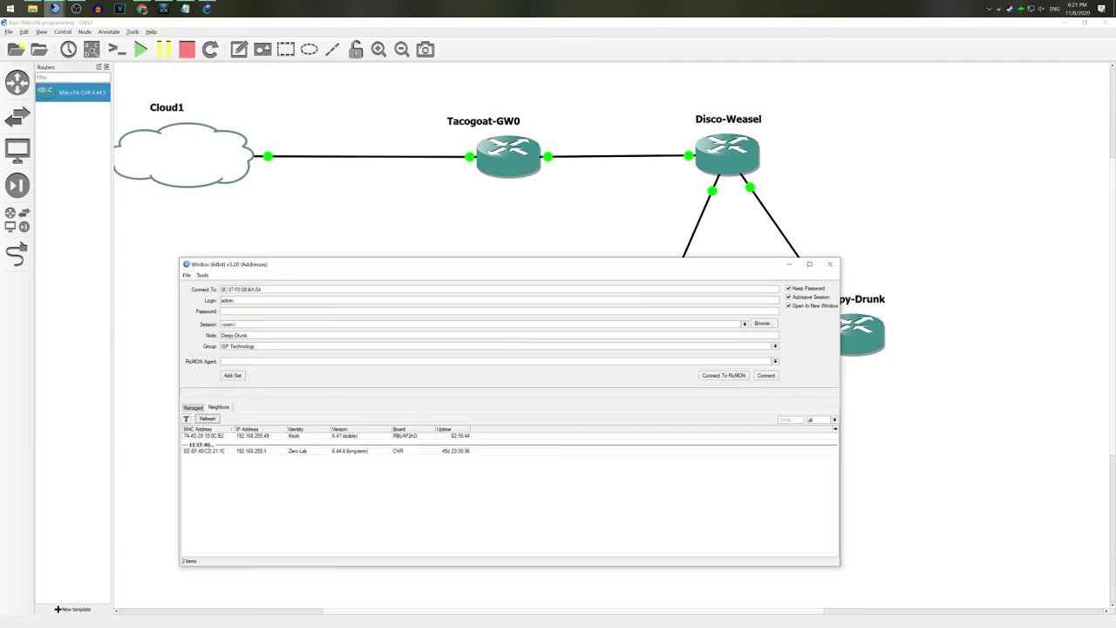
{"action": "left_click", "coordinate": [55, 9]}
{"action": "left_click", "coordinate": [30, 47]}
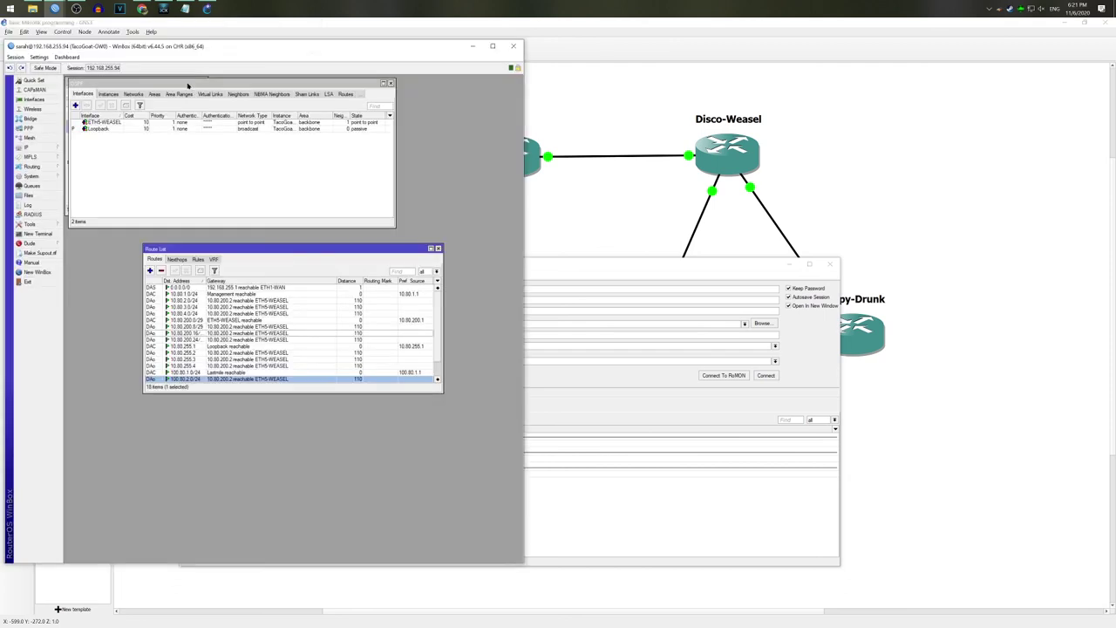
Step: Set TacoGoat-GW0's neighbor discovery interface to all in IP > Neighbors
{"action": "left_click", "coordinate": [26, 146]}
{"action": "left_click", "coordinate": [88, 261]}
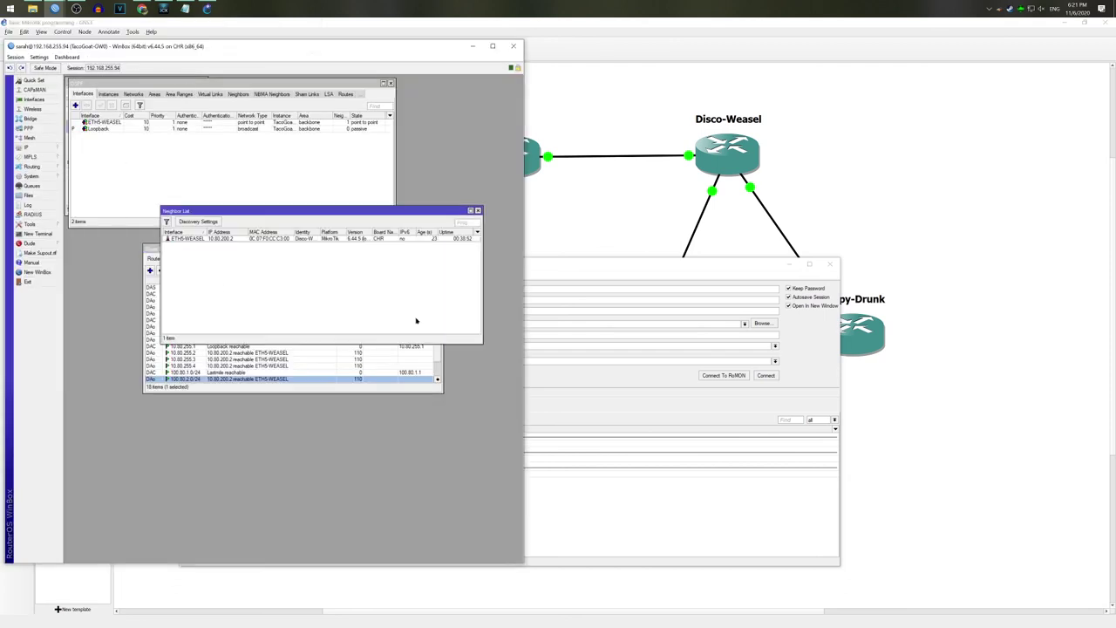
{"action": "left_click", "coordinate": [213, 223]}
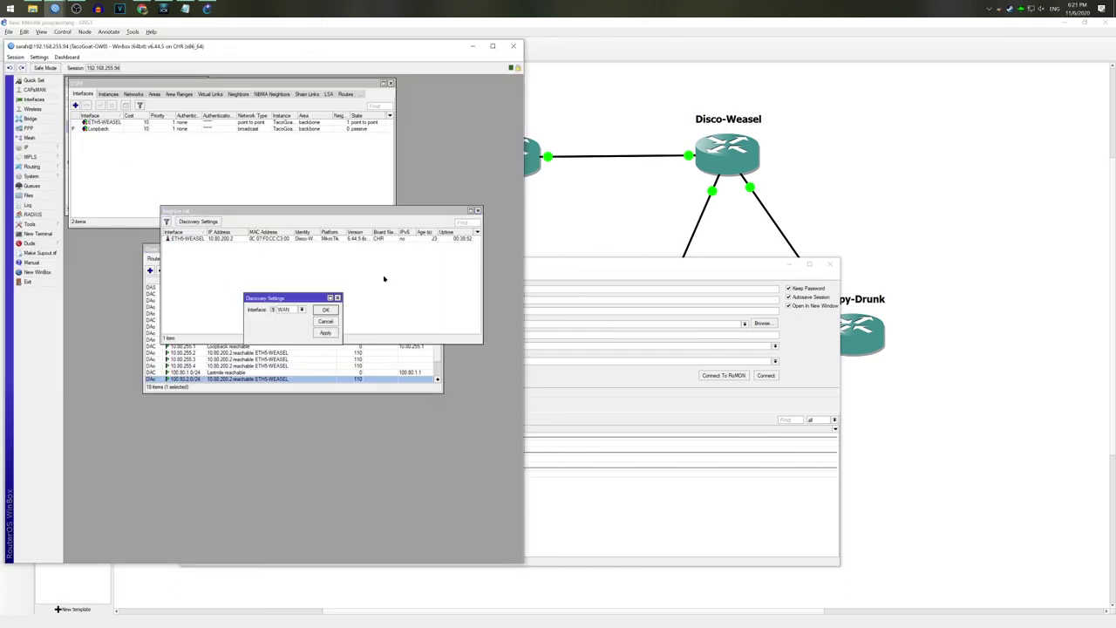
{"action": "left_click", "coordinate": [303, 309]}
{"action": "left_click", "coordinate": [290, 330]}
{"action": "left_click", "coordinate": [326, 311]}
{"action": "left_click", "coordinate": [478, 211]}
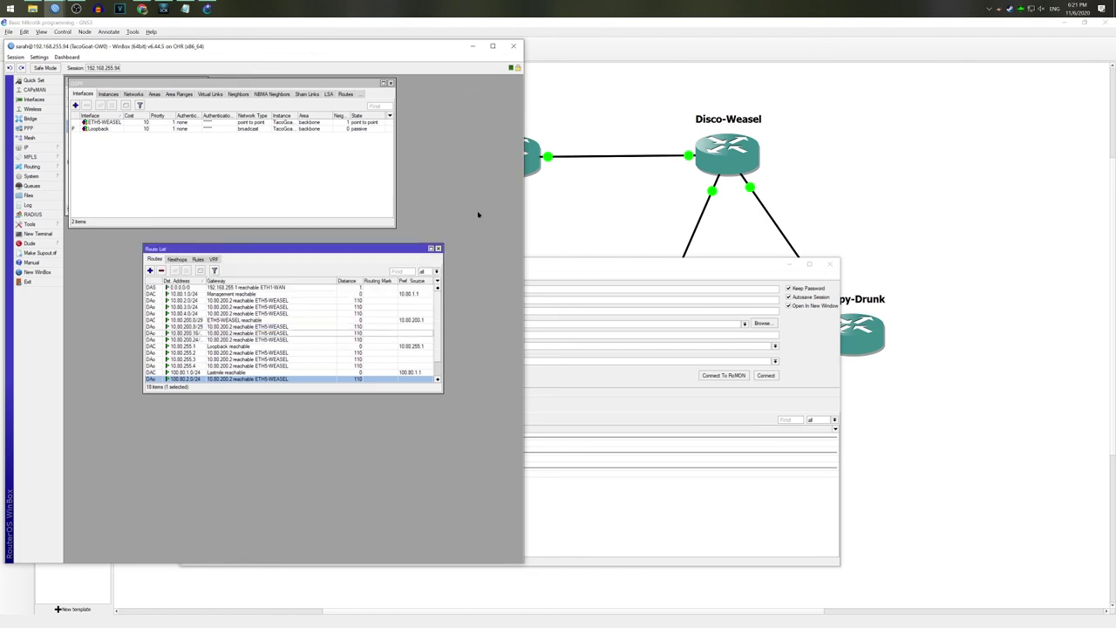
Step: Refresh the loader, target TacoGoat-GW0 by MAC, enter the login name, and connect to RoMON
{"action": "left_click", "coordinate": [645, 265]}
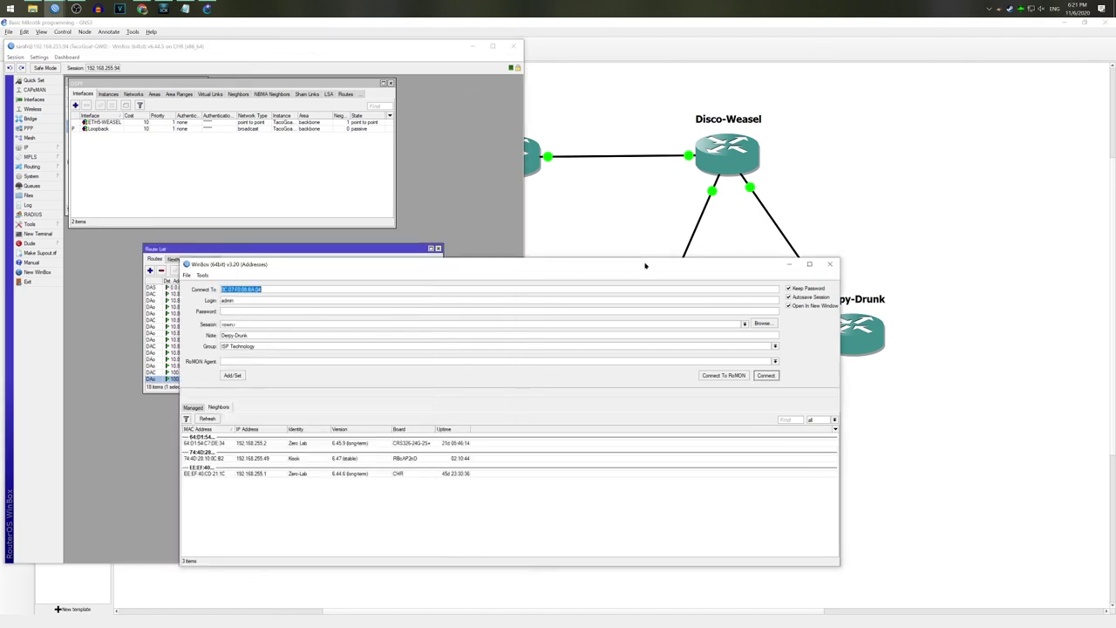
{"action": "left_click", "coordinate": [207, 419]}
{"action": "left_click", "coordinate": [244, 436]}
{"action": "left_click", "coordinate": [210, 436]}
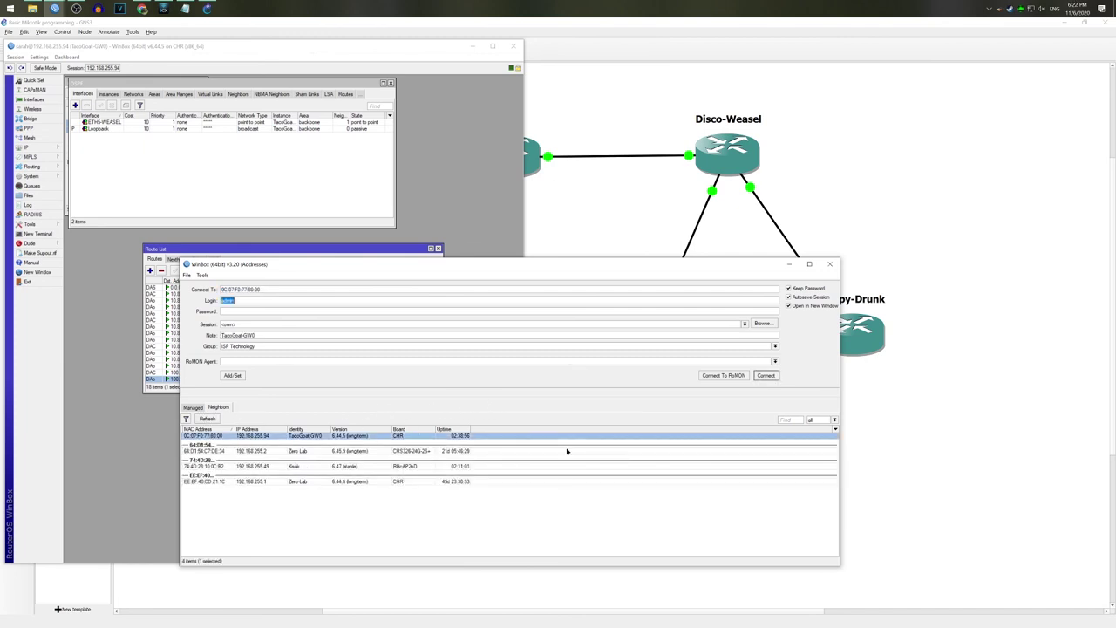
{"action": "left_click", "coordinate": [712, 375]}
{"action": "double_click", "coordinate": [264, 300]}
{"action": "type", "text": "sarah"}
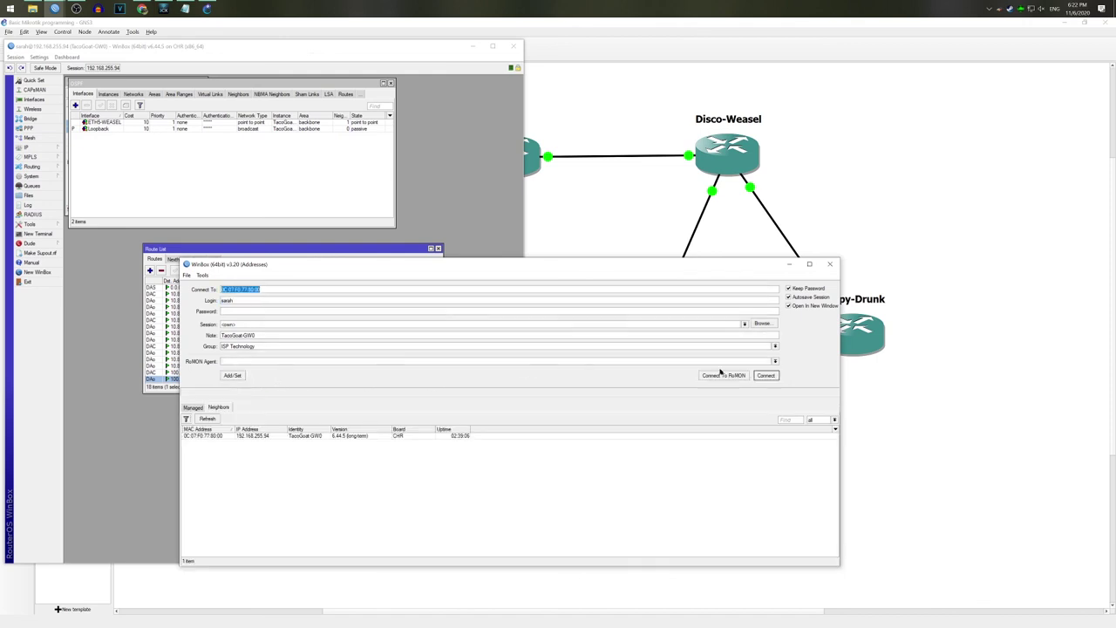
{"action": "left_click", "coordinate": [732, 374]}
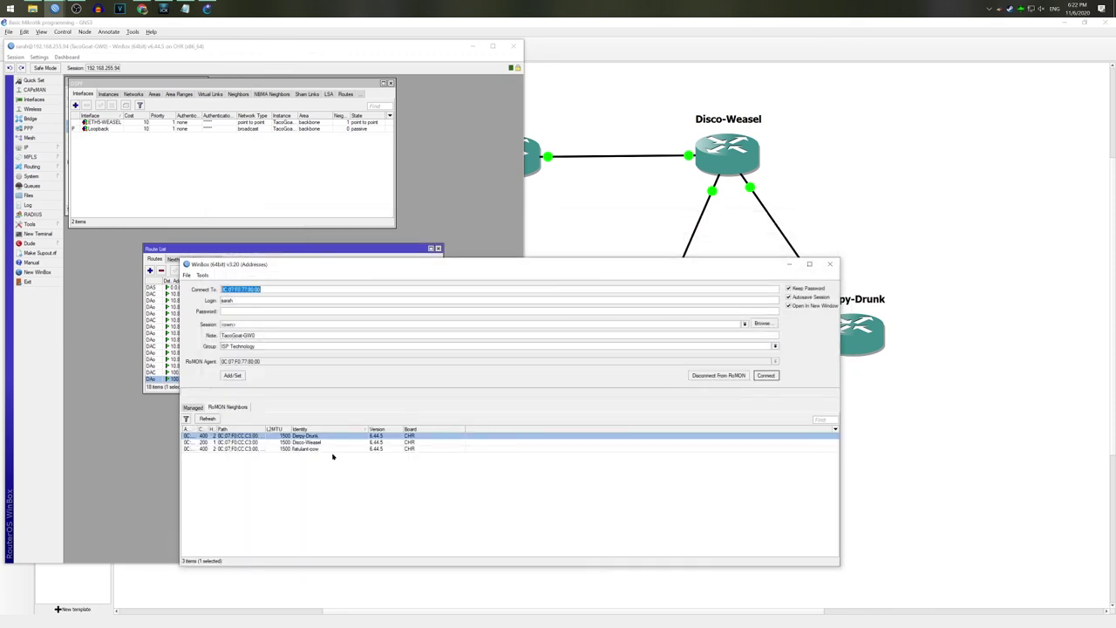
Step: Confirm Derpy-Drunk, Disco-Weasel and Flatulent-cow appear as RoMON neighbors, then close both windows
{"action": "left_click", "coordinate": [318, 444]}
{"action": "left_click", "coordinate": [317, 448]}
{"action": "left_click", "coordinate": [316, 440]}
{"action": "left_click", "coordinate": [317, 444]}
{"action": "left_click", "coordinate": [316, 448]}
{"action": "left_click", "coordinate": [314, 442]}
{"action": "left_click", "coordinate": [318, 436]}
{"action": "left_click", "coordinate": [317, 442]}
{"action": "left_click", "coordinate": [317, 448]}
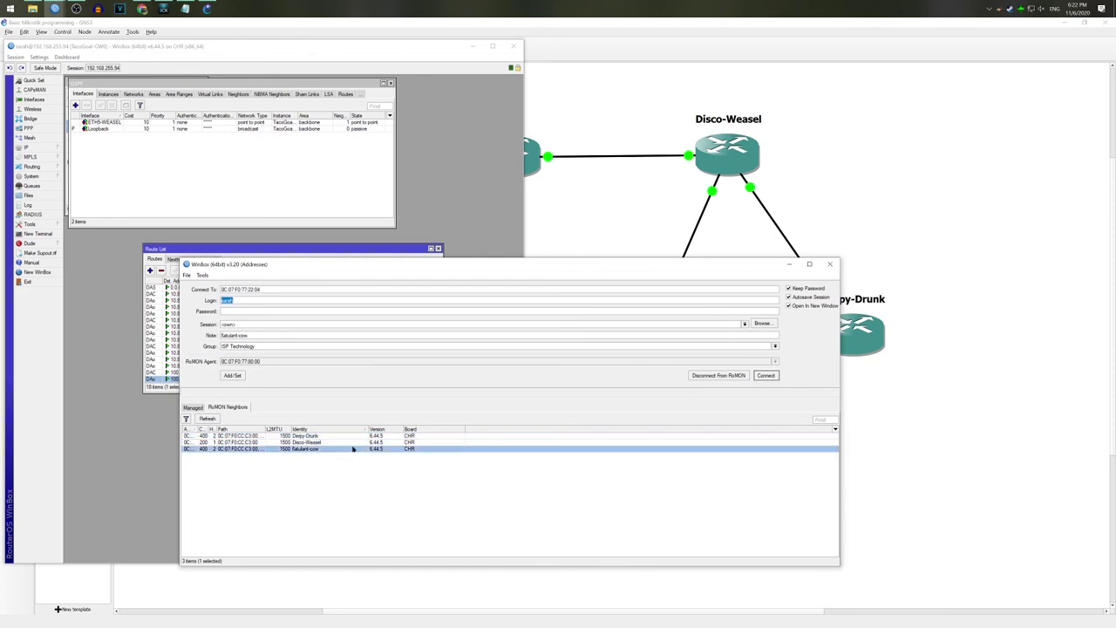
{"action": "left_click", "coordinate": [361, 436]}
{"action": "left_click", "coordinate": [357, 448]}
{"action": "left_click", "coordinate": [355, 443]}
{"action": "left_click", "coordinate": [355, 436]}
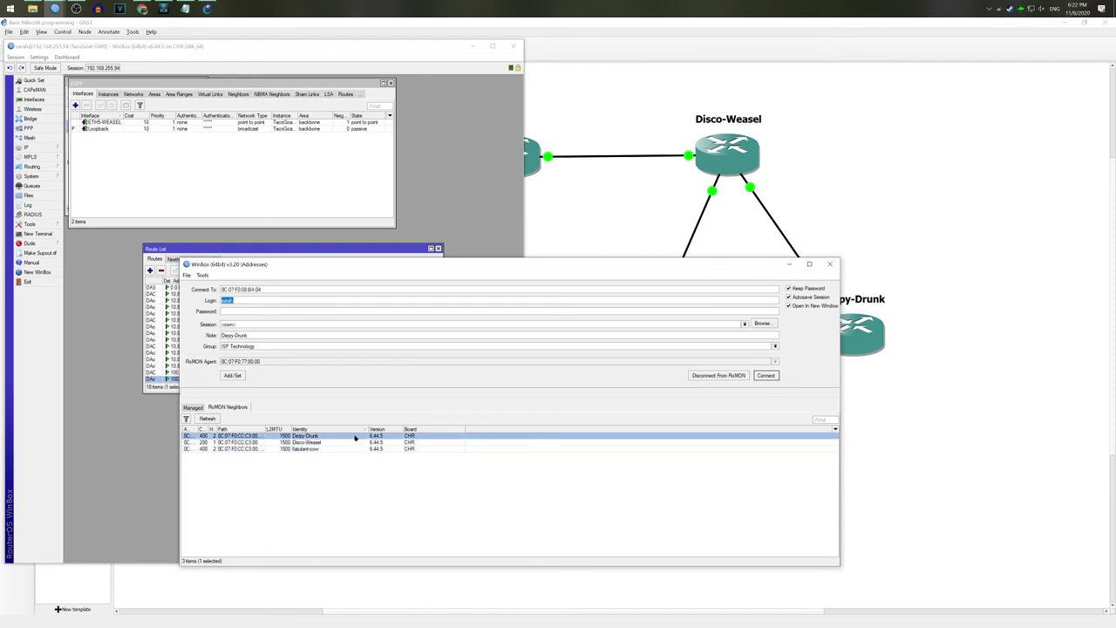
{"action": "left_click", "coordinate": [829, 263]}
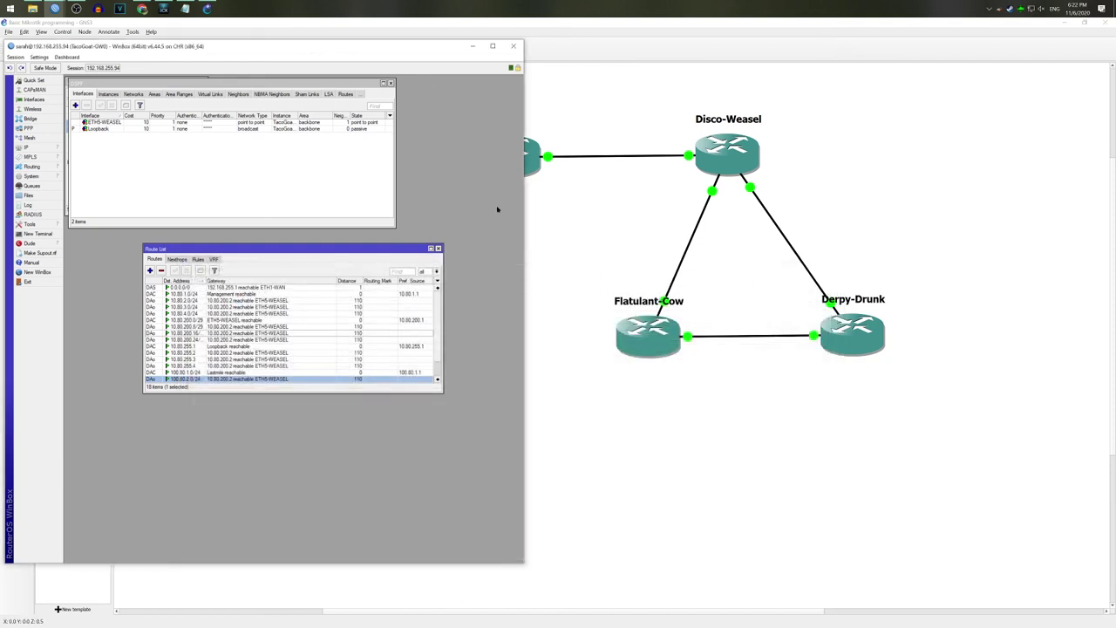
{"action": "left_click", "coordinate": [513, 46]}
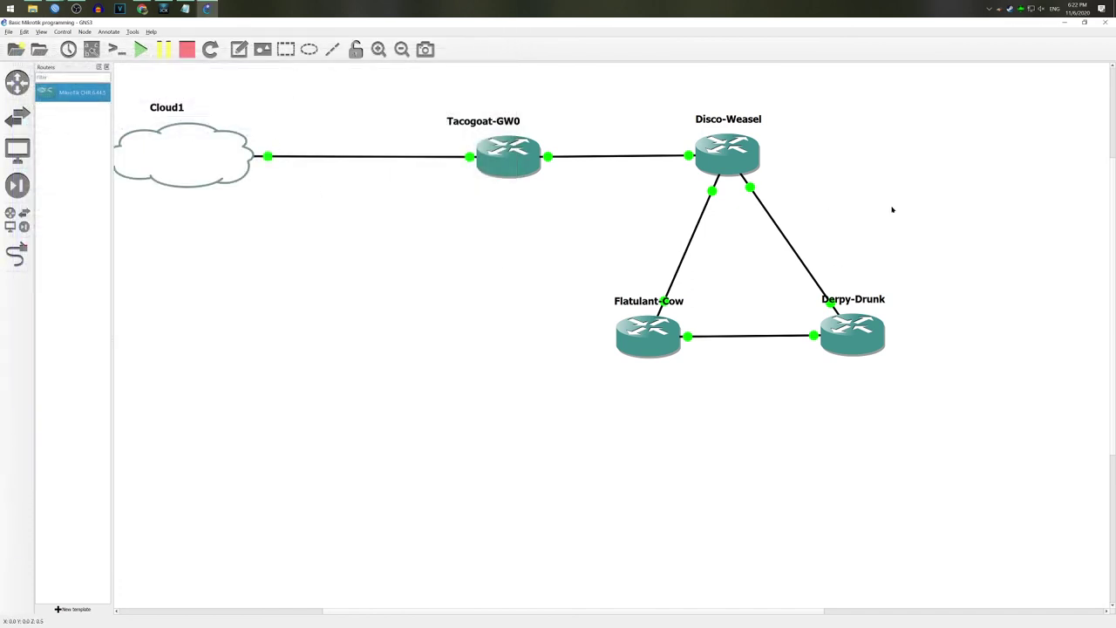